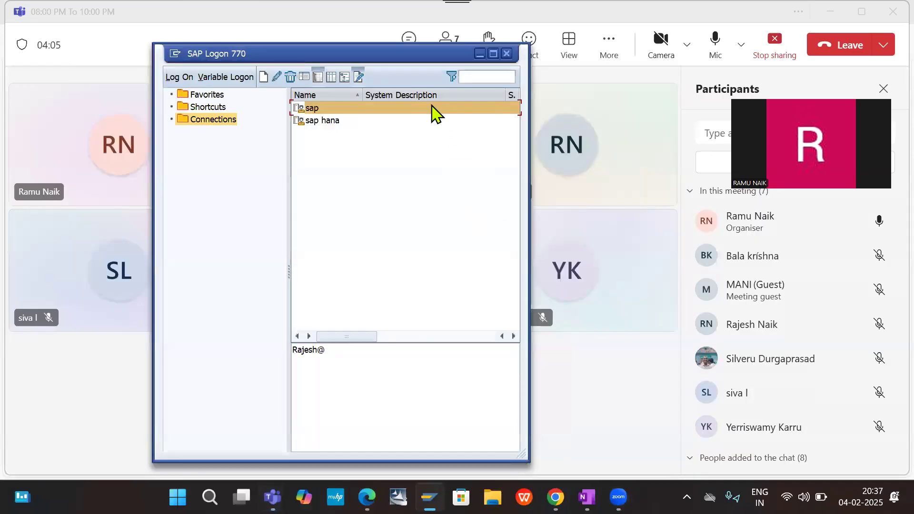
- Open the sap connection from the logon list and admit the participant waiting in the meeting lobby
double_click(372, 107)
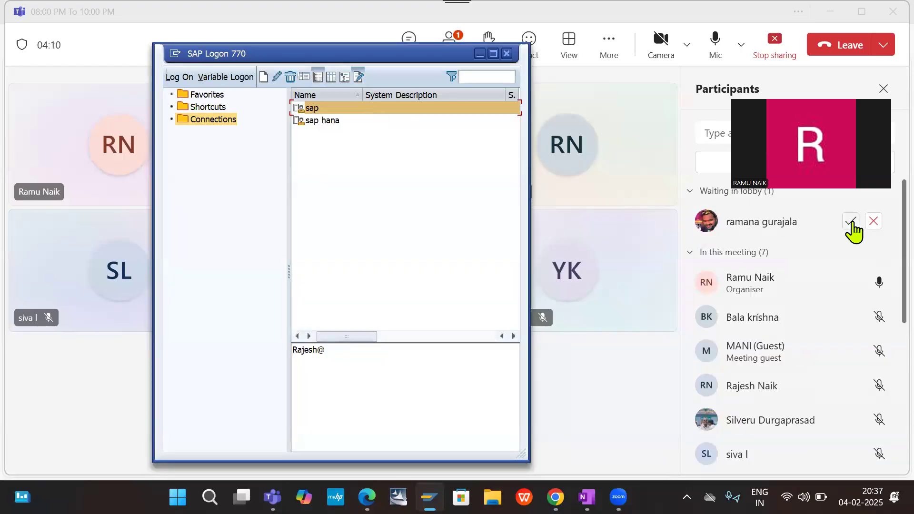
left_click(853, 222)
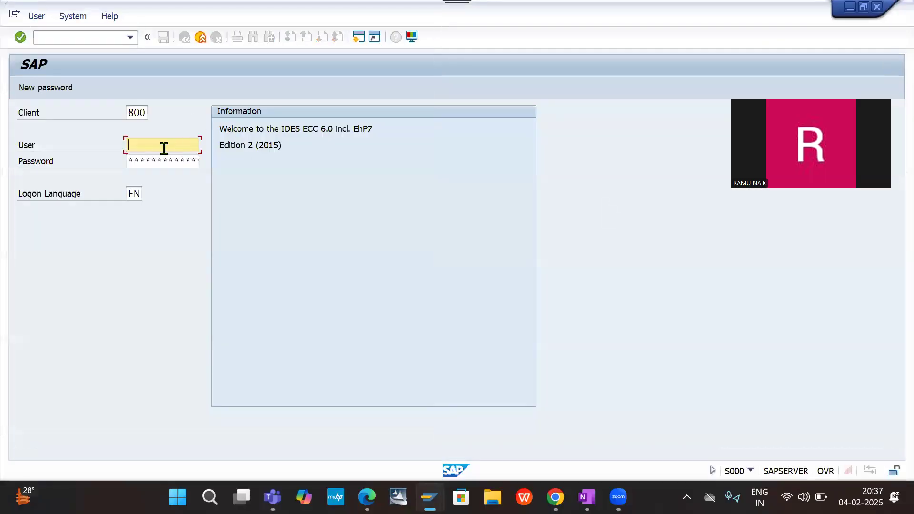
- Log on to client 800 with the account's user ID and password
left_click(164, 149)
key("Down")
key("Return")
key("Tab")
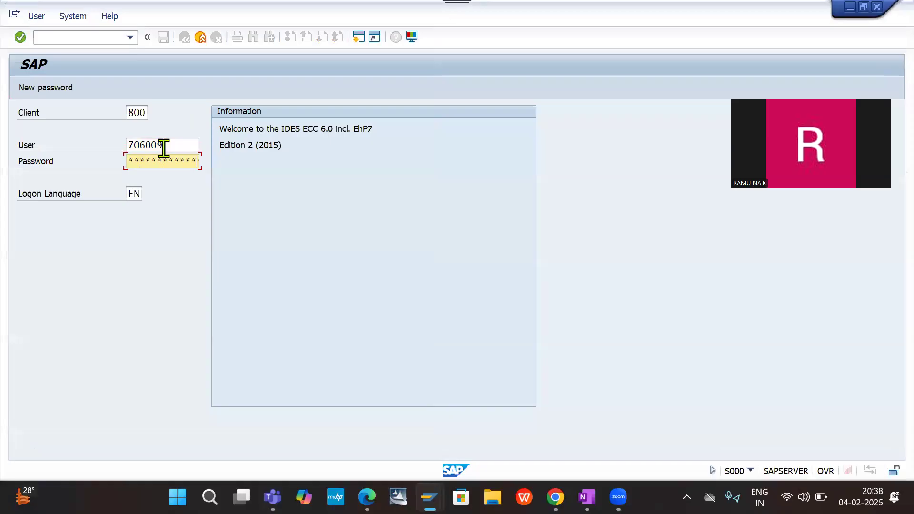
key("Return")
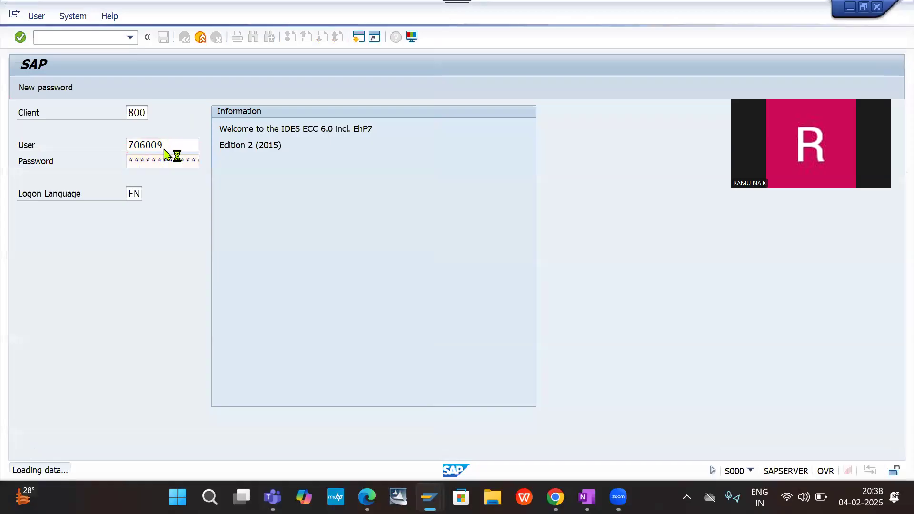
- Start transaction /nspro and display the SAP Reference IMG
left_click(69, 37)
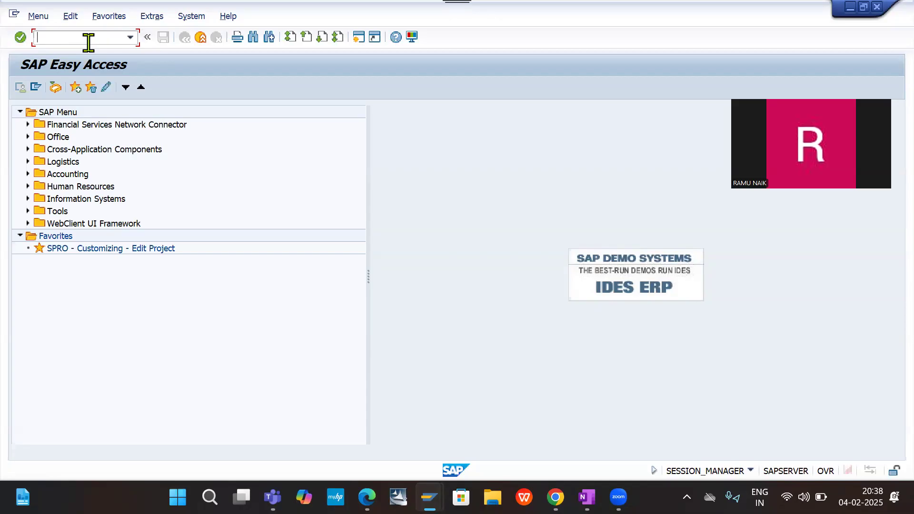
type("/nspro")
key("Return")
left_click(69, 93)
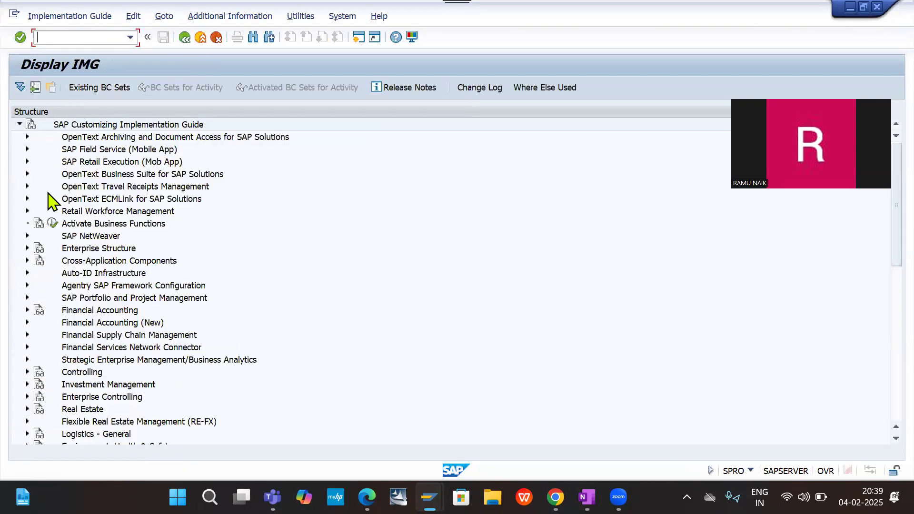
- Look through the top-level nodes of the SAP Customizing Implementation Guide, from SAP NetWeaver through the logistics, personnel and banking areas
scroll(135, 333, "down", 9)
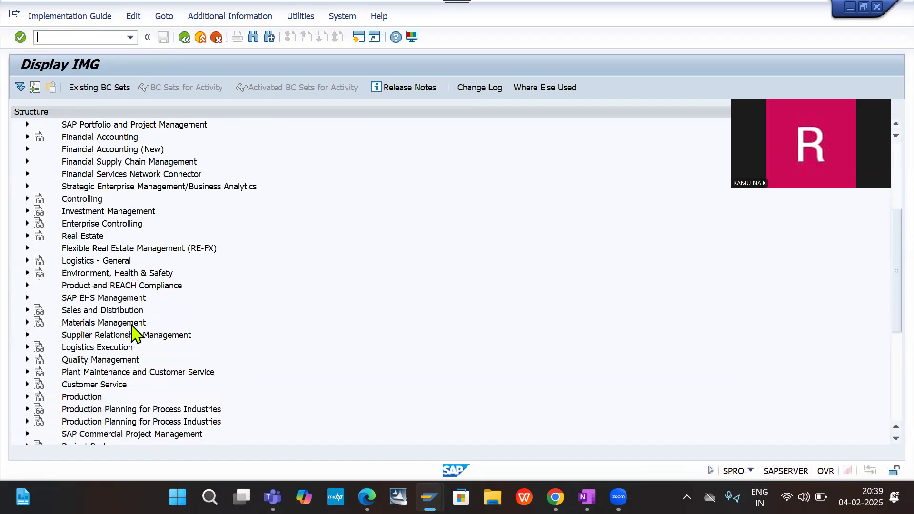
scroll(135, 333, "down", 2)
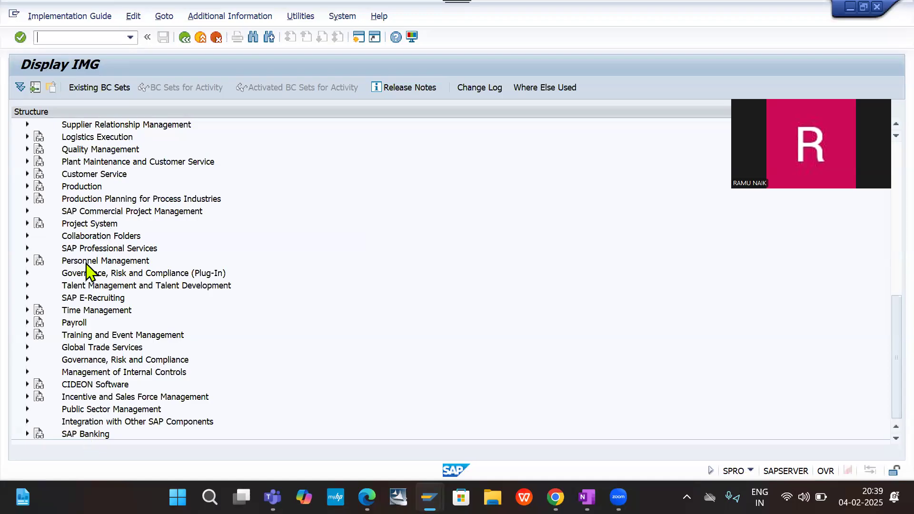
scroll(89, 169, "up", 3)
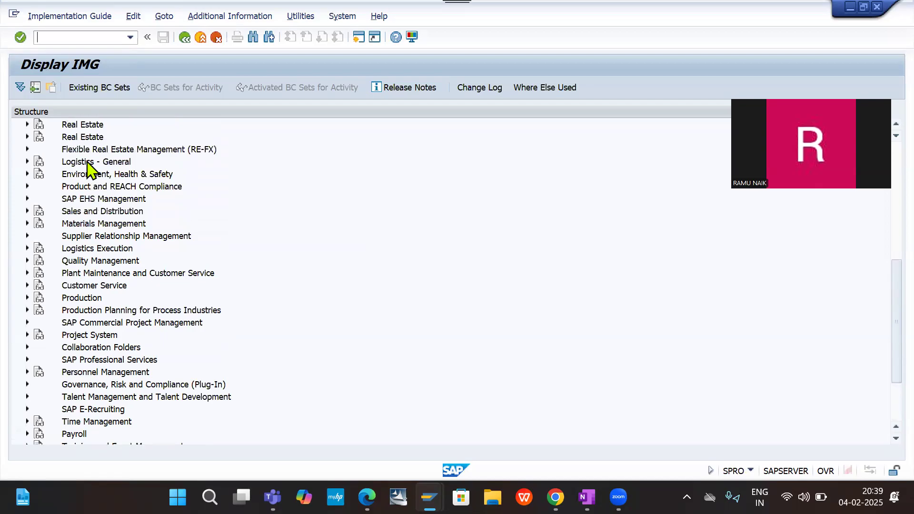
scroll(88, 169, "up", 1)
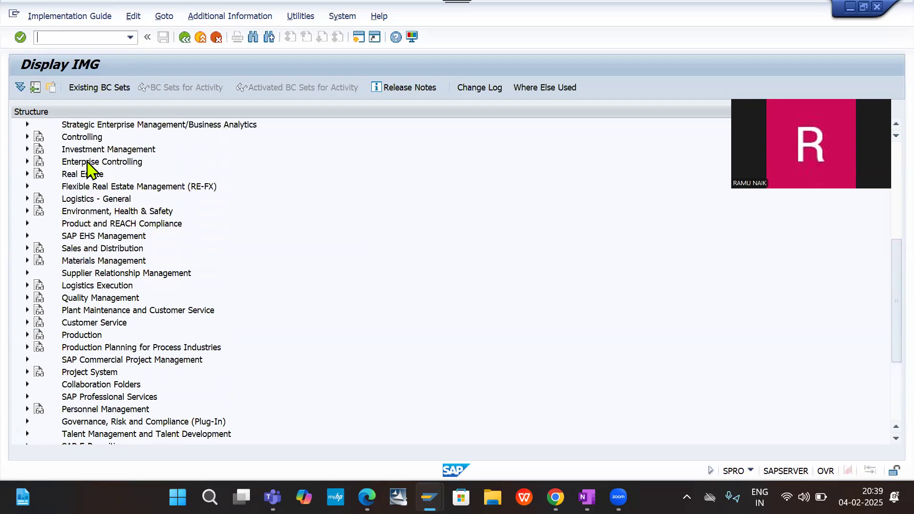
scroll(89, 170, "up", 6)
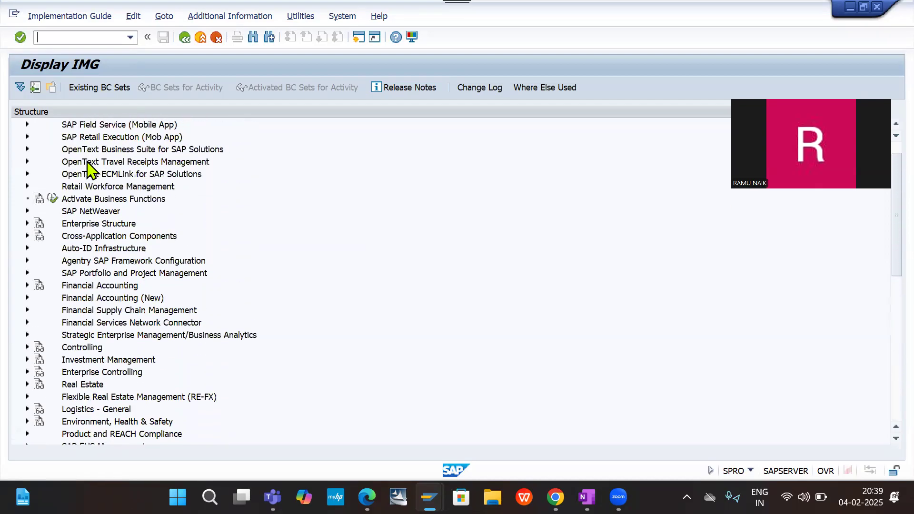
scroll(88, 170, "up", 1)
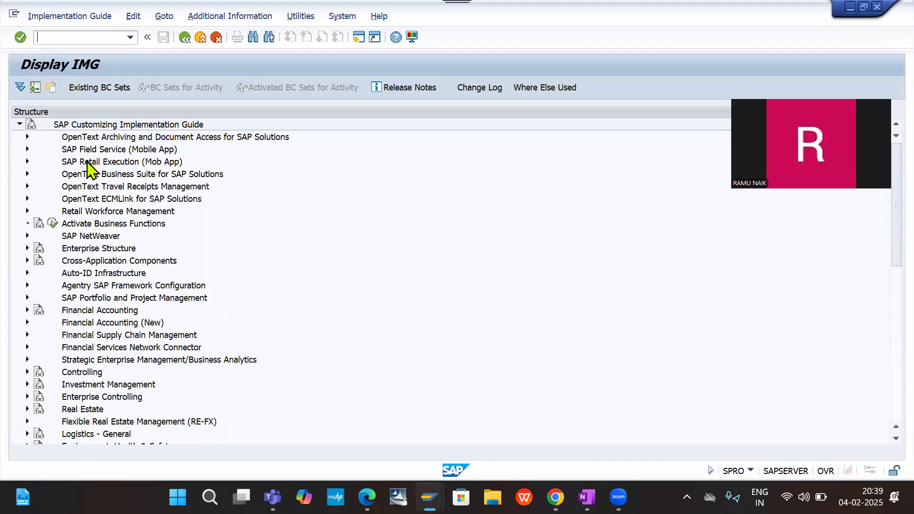
scroll(79, 390, "down", 1)
scroll(78, 386, "down", 2)
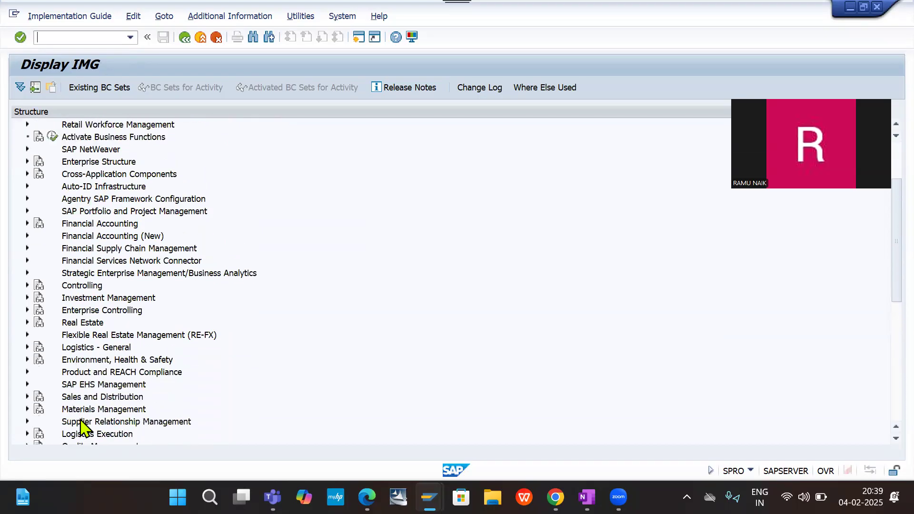
scroll(84, 428, "down", 3)
mouse_move(85, 423)
left_mouse_down()
mouse_move(103, 249)
mouse_move(93, 420)
left_mouse_up()
scroll(95, 418, "down", 3)
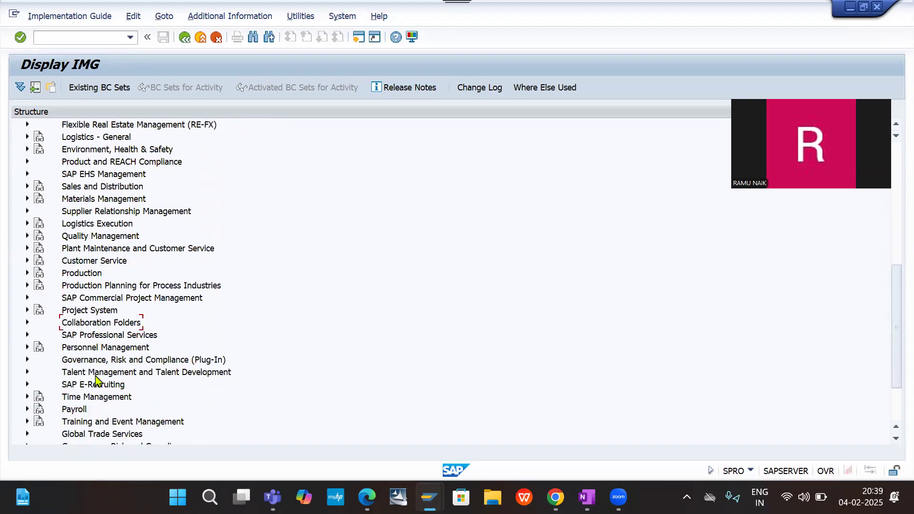
scroll(96, 380, "down", 3)
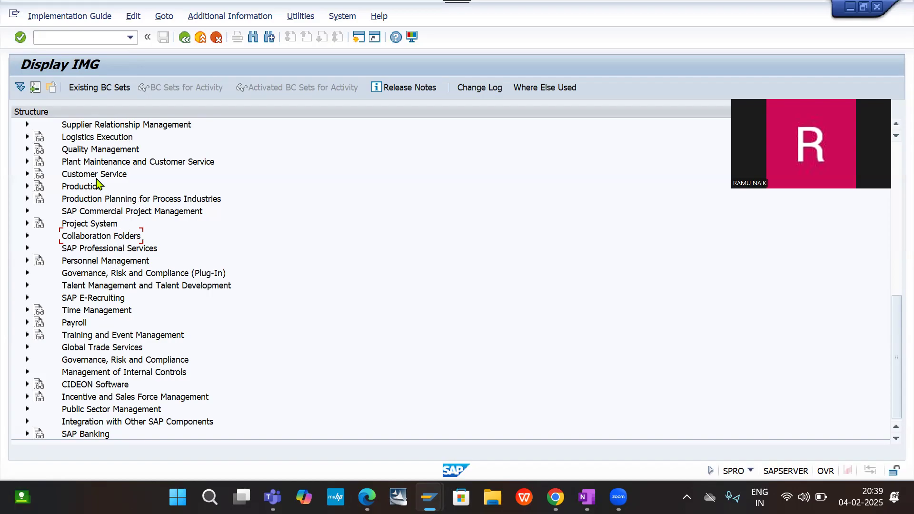
scroll(101, 154, "up", 2)
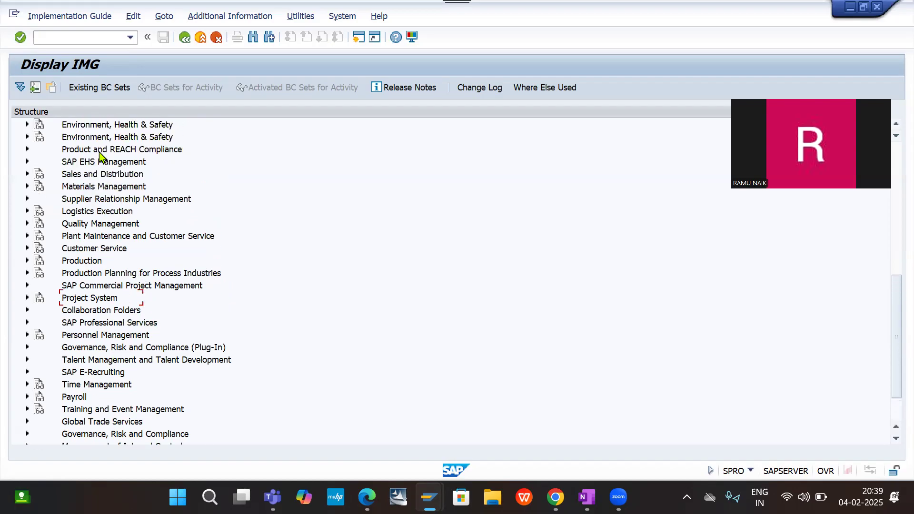
scroll(101, 157, "up", 1)
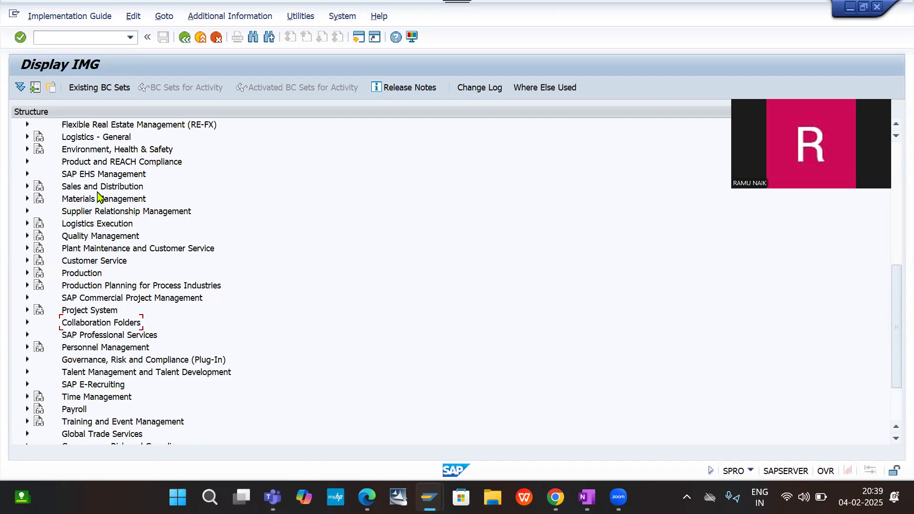
scroll(105, 161, "up", 1)
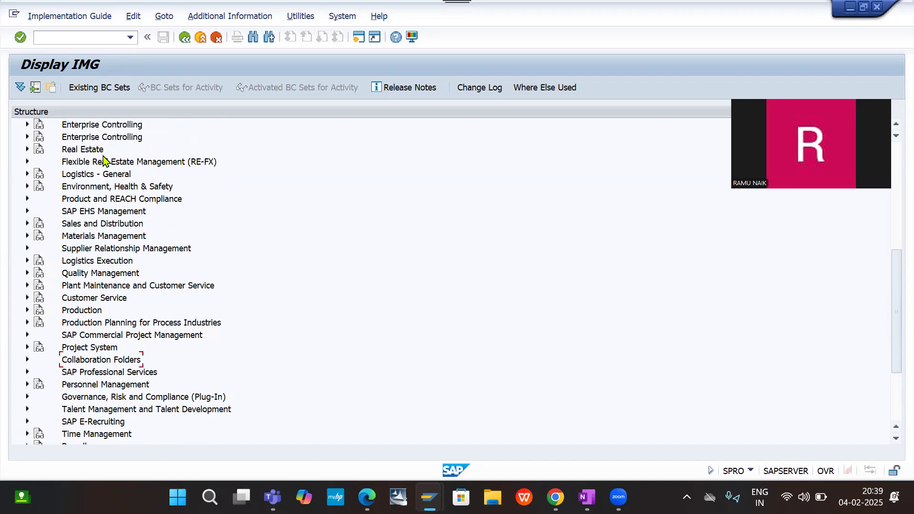
scroll(104, 161, "up", 2)
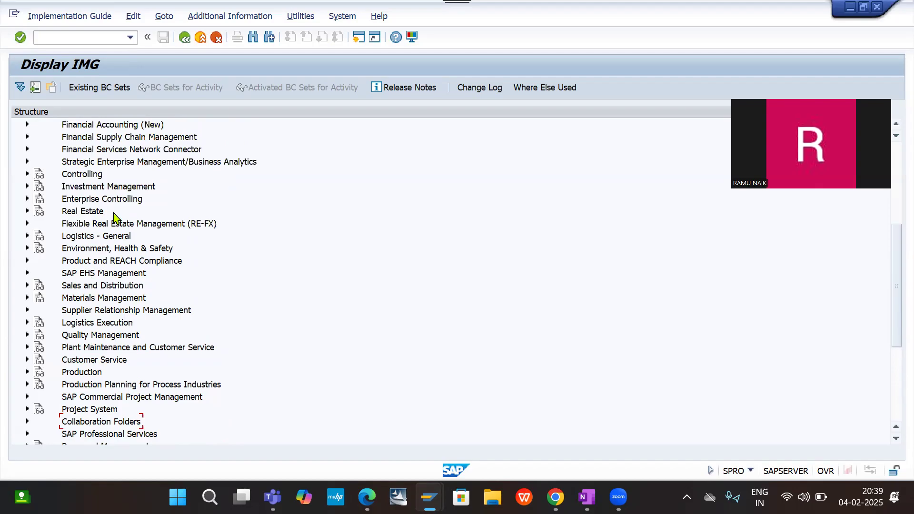
scroll(123, 196, "up", 3)
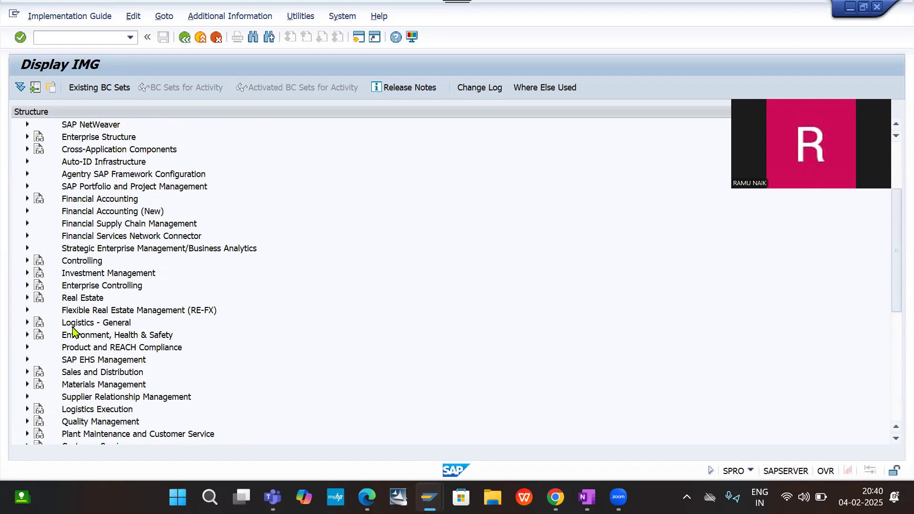
- Run the Insert Regions activity in SAP NetWeaver > General settings > Set Countries
left_click(26, 125)
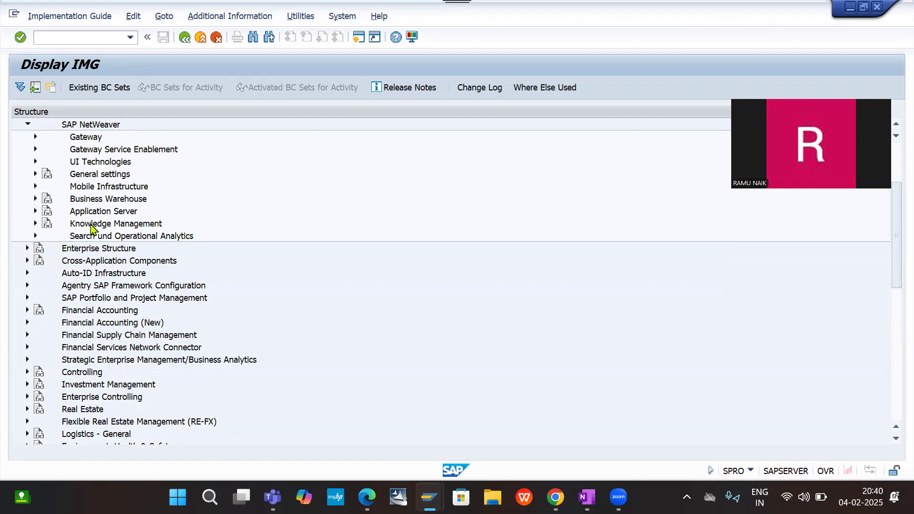
left_click(36, 174)
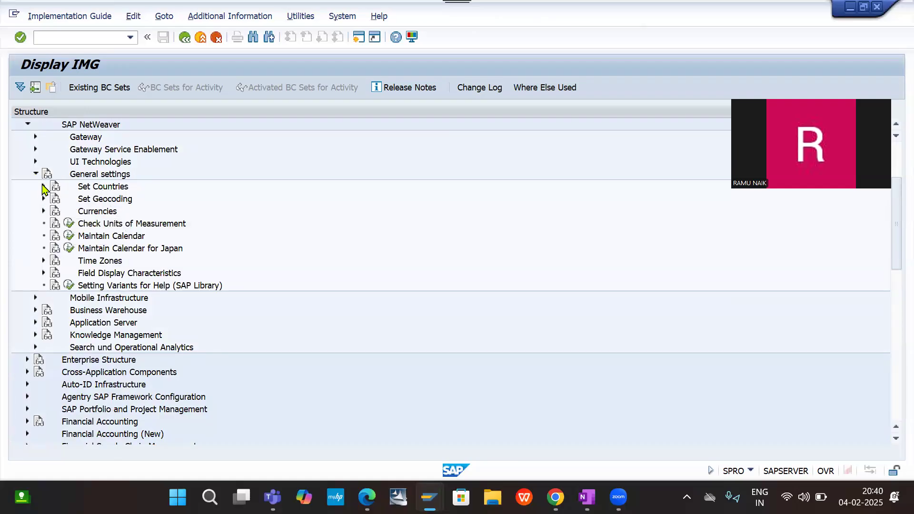
left_click(44, 187)
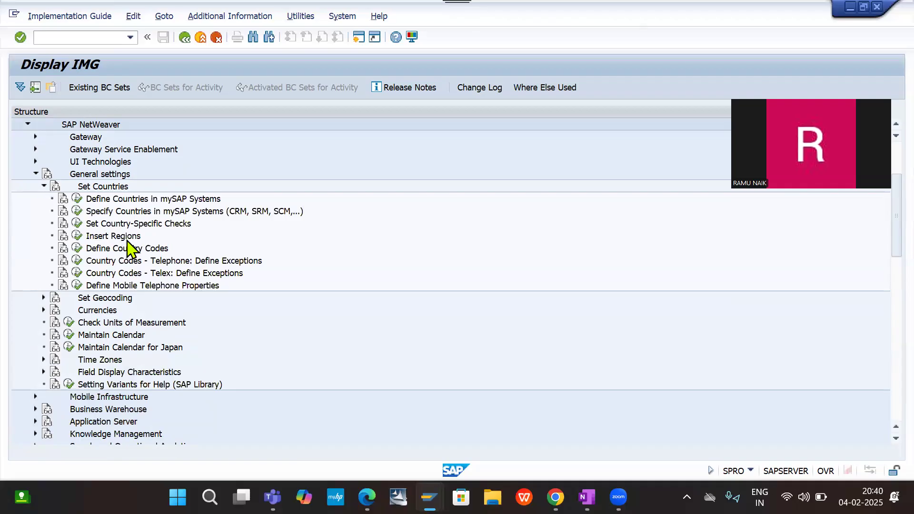
left_click(77, 237)
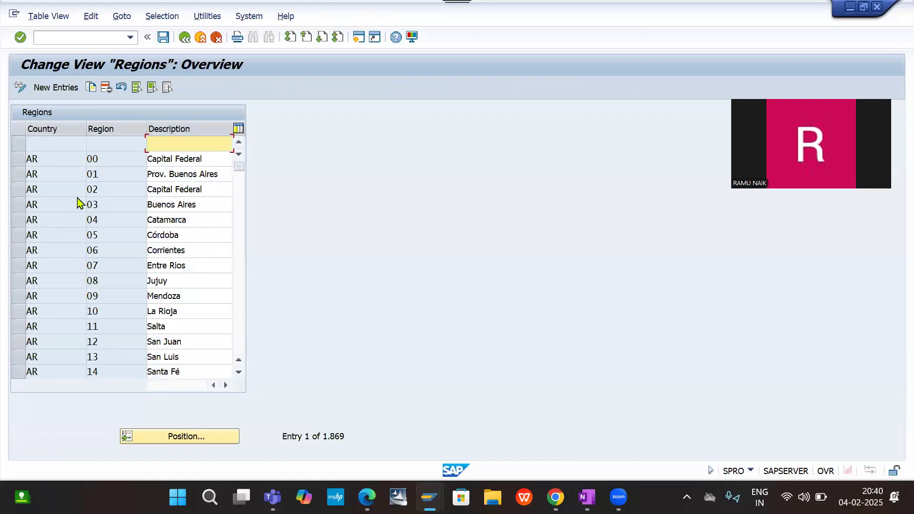
- Start a new entry in the Regions table with country IN
left_click(56, 89)
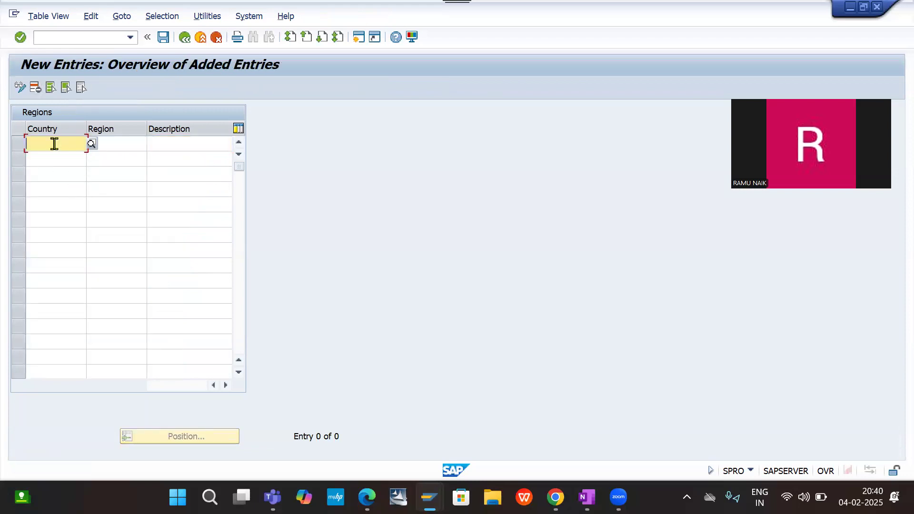
type("in")
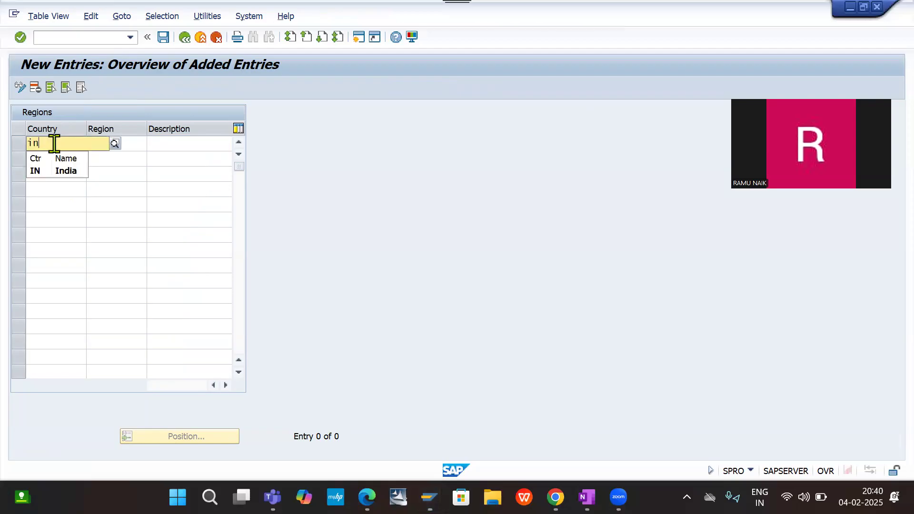
key("Down")
key("Return")
key("Tab")
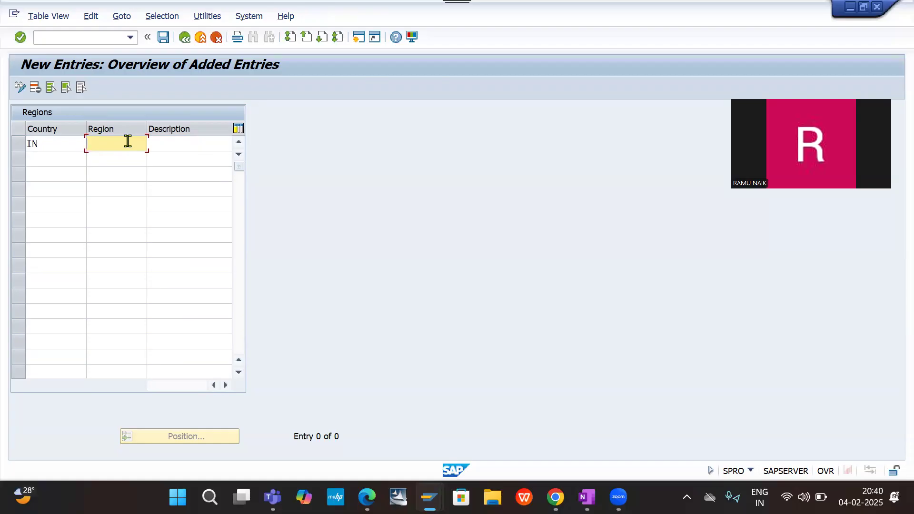
type("40")
key("Tab")
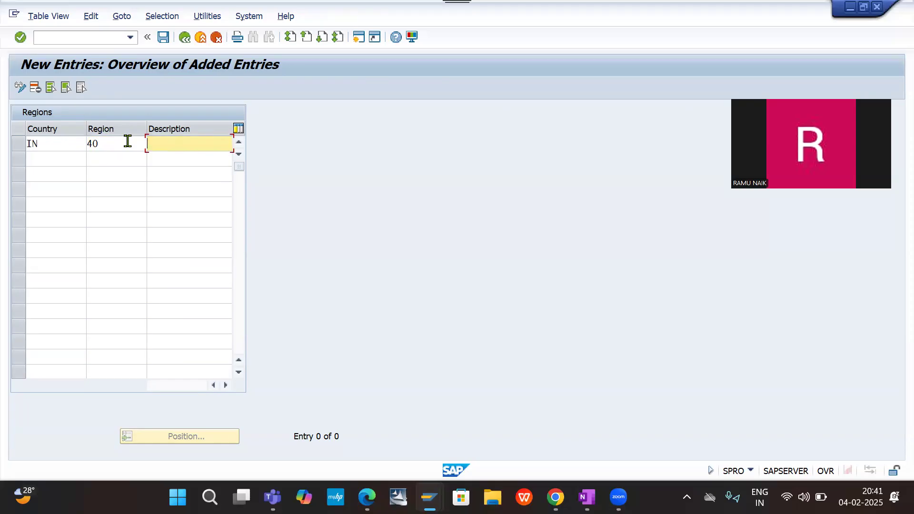
left_click(125, 143)
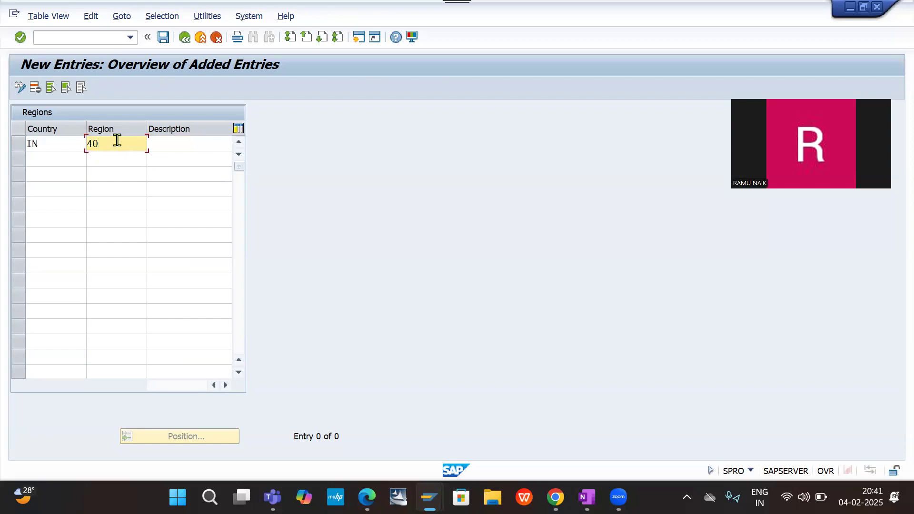
key("BackSpace")
key("BackSpace")
- Enter TS as the region code of the new IN entry
type("ts")
key("BackSpace")
key("BackSpace")
type("TS")
key("Tab")
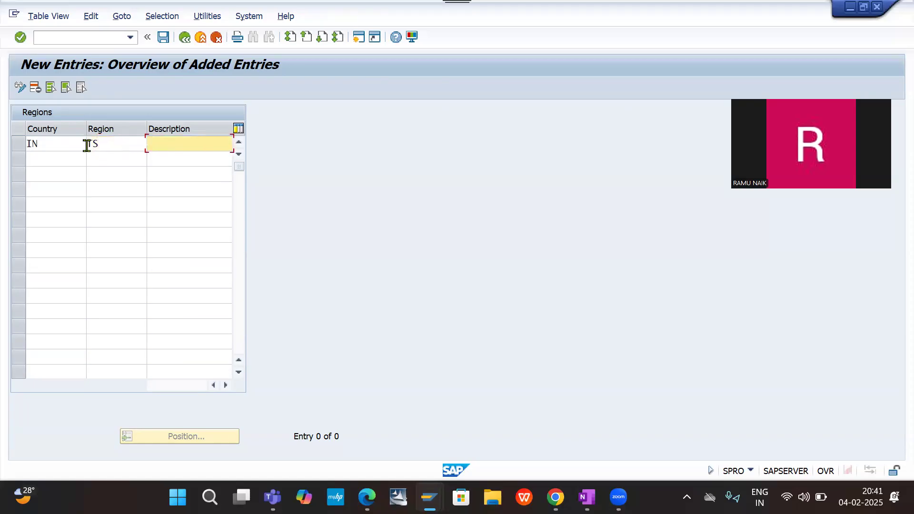
- Enter Telangana as the region's description, try to save the new entry, and re-enter region code TS
type("H")
type("T")
key("BackSpace")
key("BackSpace")
type("Telangana")
left_click(164, 37)
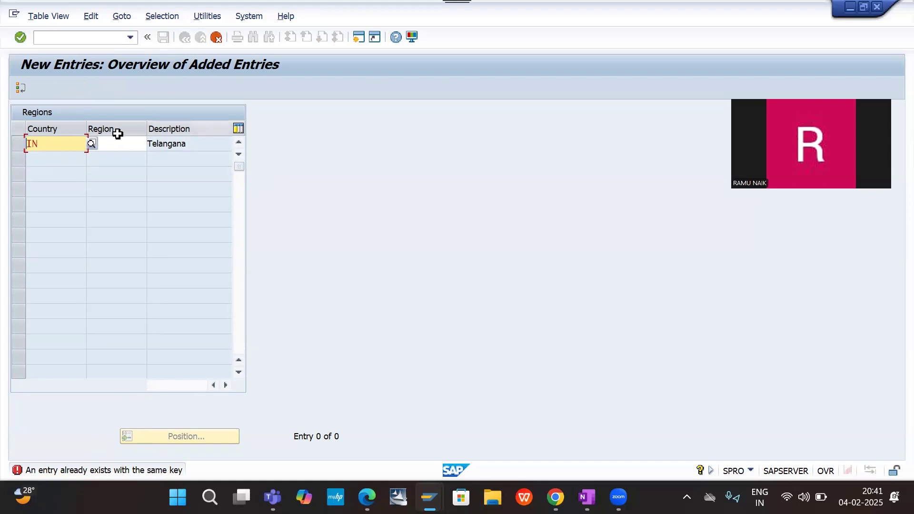
left_click(139, 143)
type("TS")
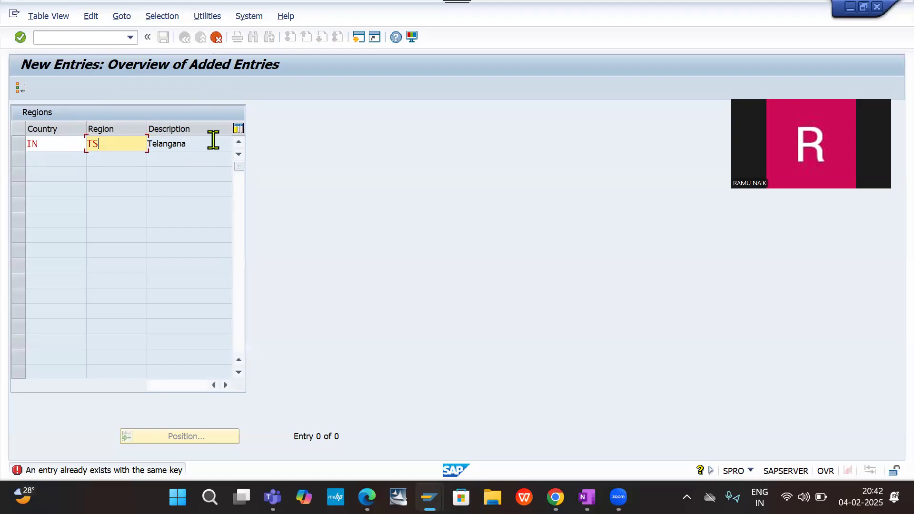
- Leave the unsaved region entry by restarting transaction /nspro and reopen the SAP Reference IMG
left_click(67, 37)
type("/nspro")
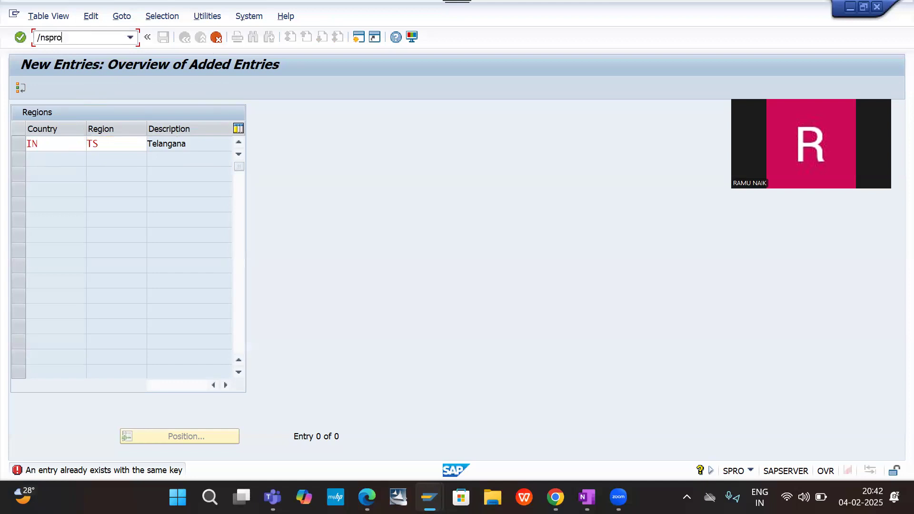
key("Return")
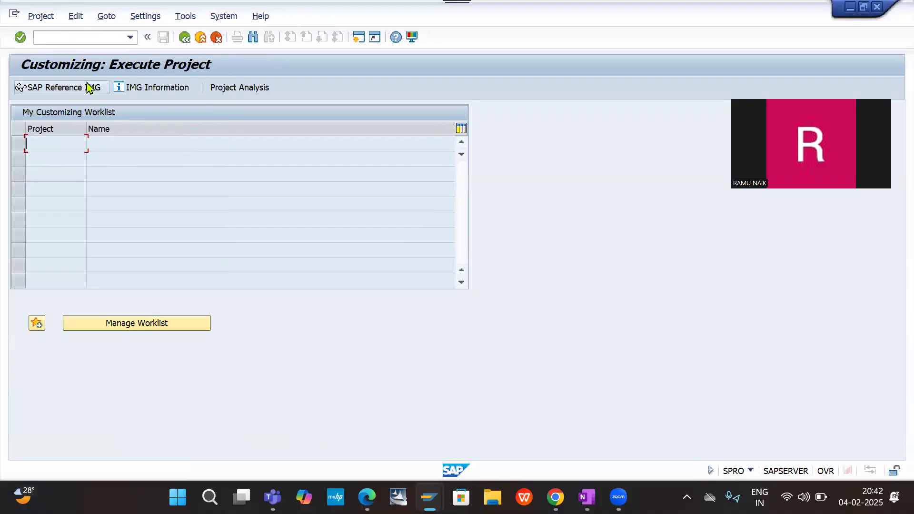
left_click(78, 91)
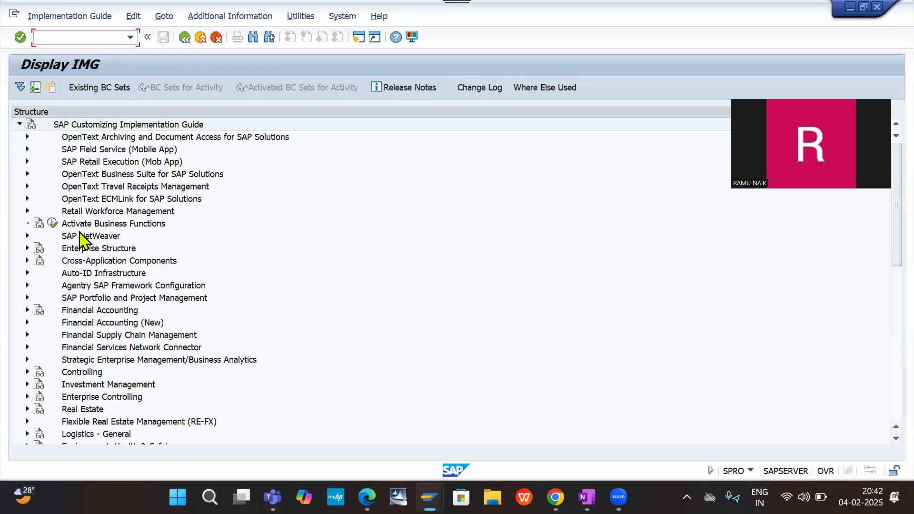
- Open the Define Sales Organization activity under Enterprise Structure, Definition, Sales and Distribution, and start a new entry
left_click(27, 249)
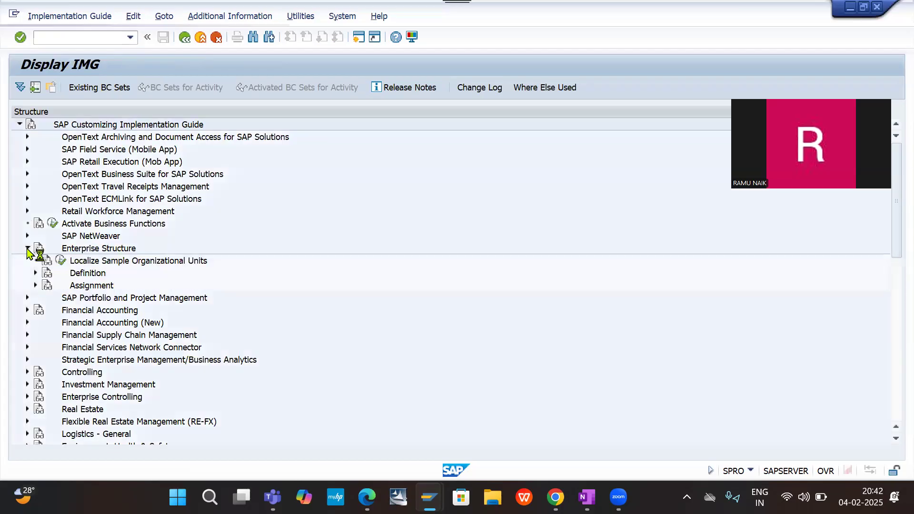
left_click(36, 274)
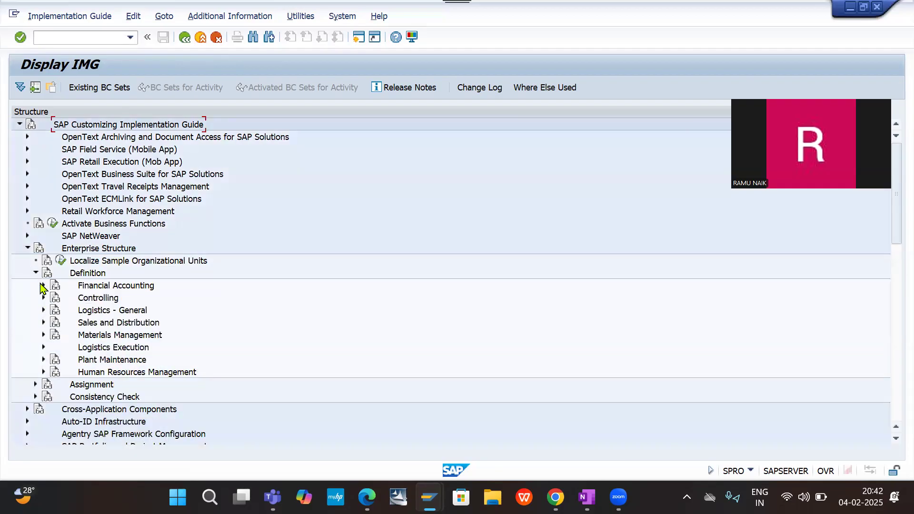
left_click(43, 323)
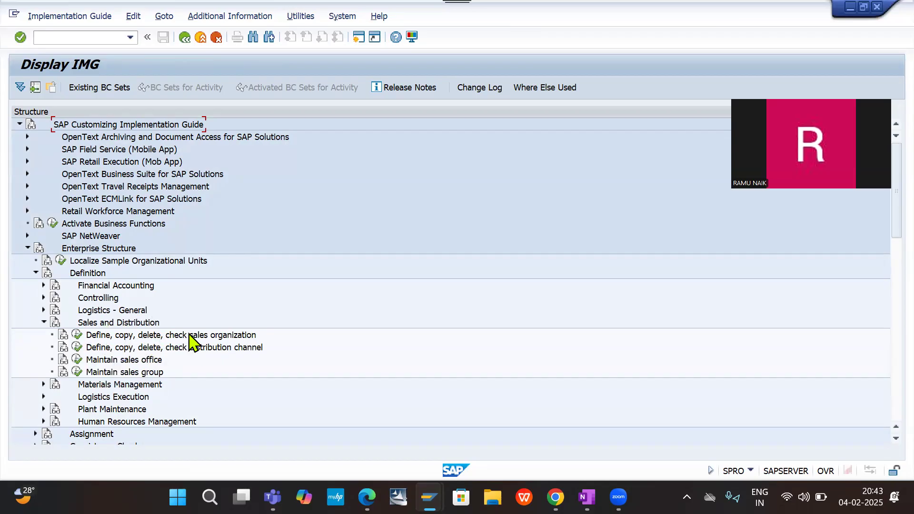
left_click(77, 335)
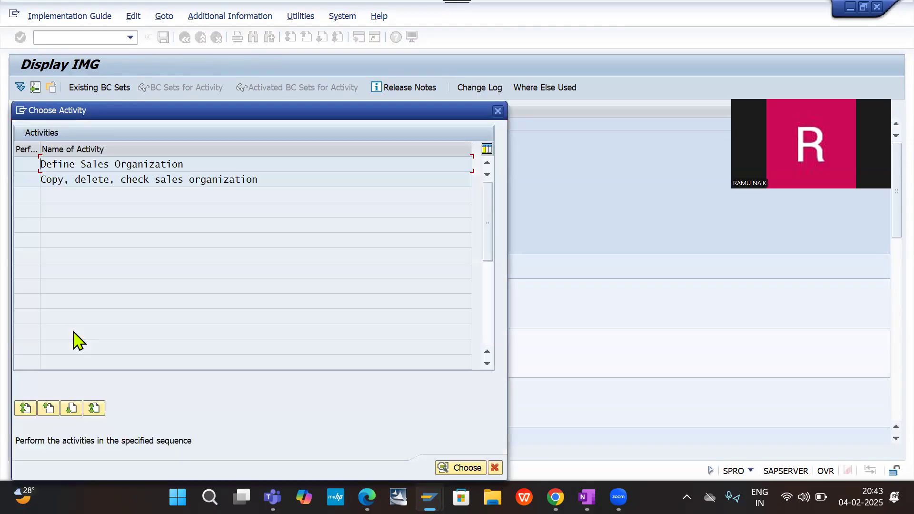
double_click(122, 164)
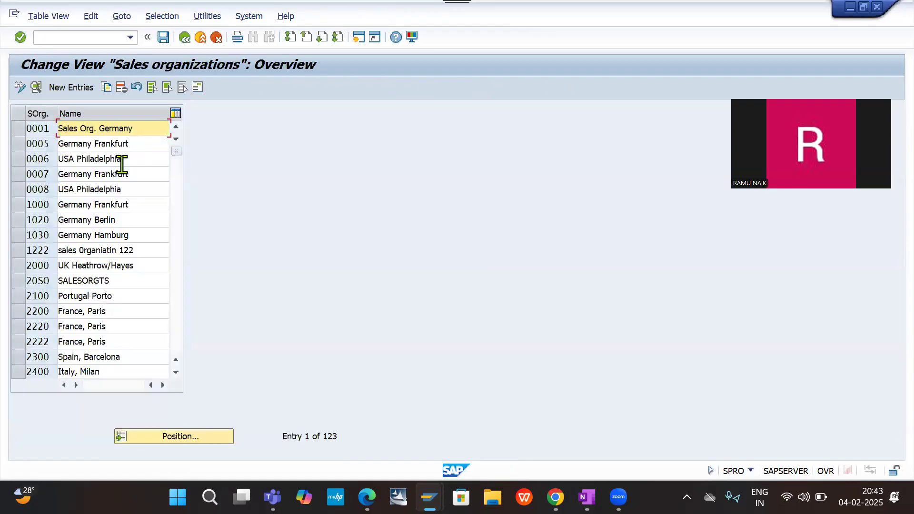
left_click(69, 88)
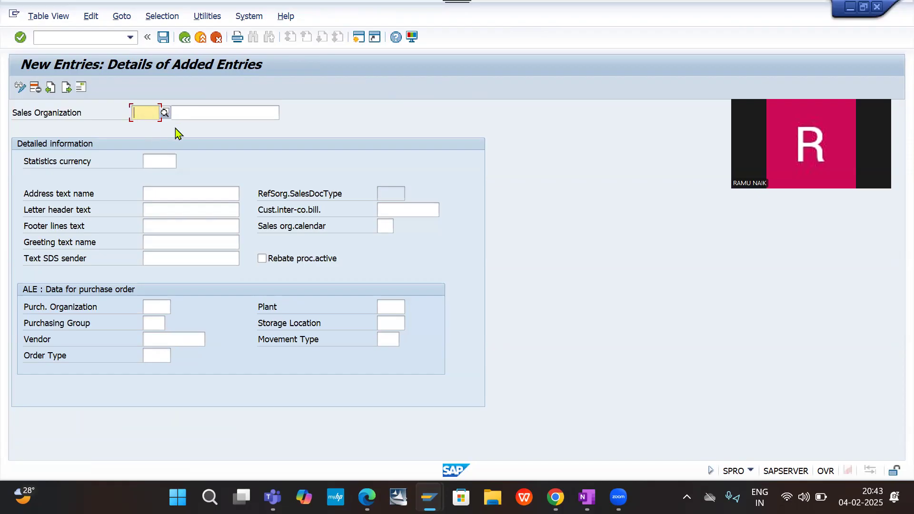
- Enter DESO as the code of the new sales organization
type("d")
key("BackSpace")
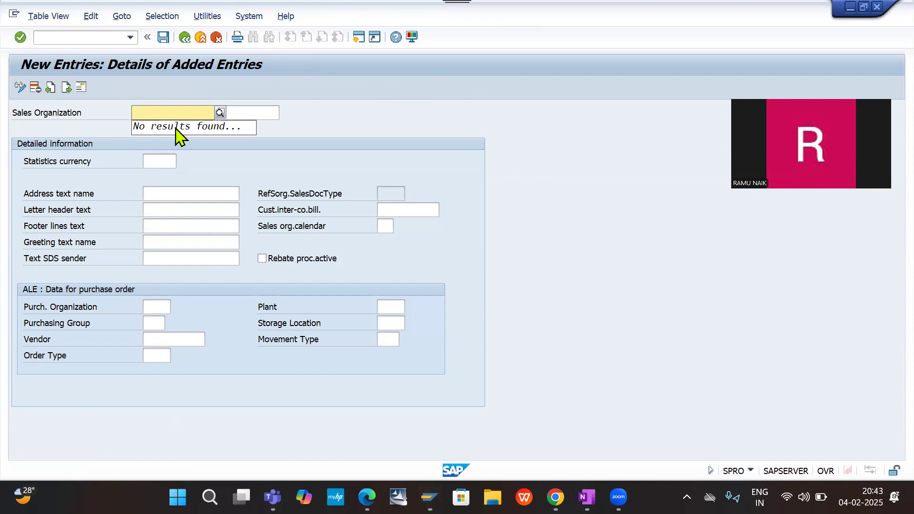
type("DE2")
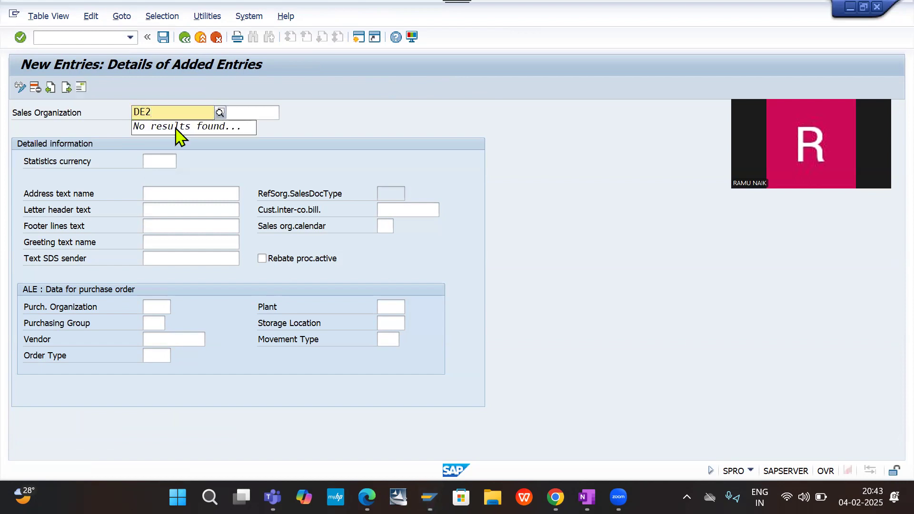
key("BackSpace")
type("SO")
key("Tab")
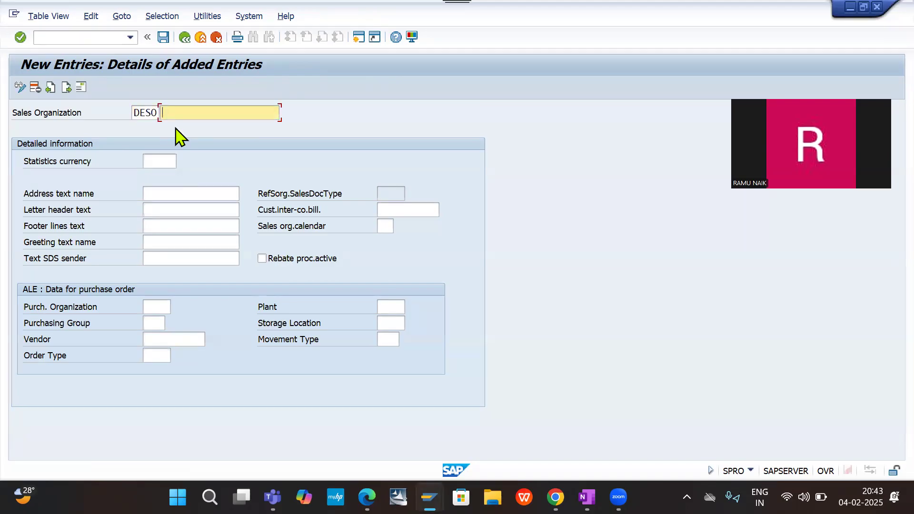
- Enter "Dell sales organizat" as the name of sales organization DESO
type("Dell sales organizat")
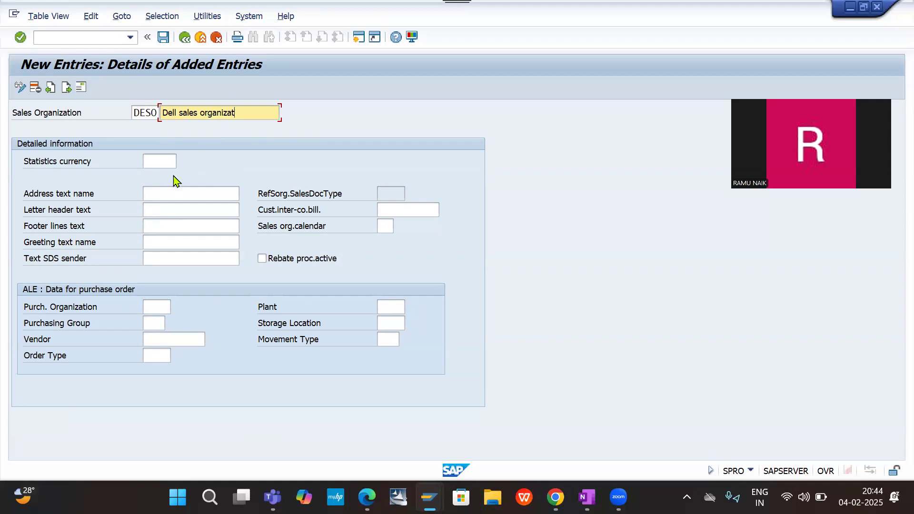
- Set the statistics currency to INR, save the new sales organization and accept the currency warning
left_click(151, 161)
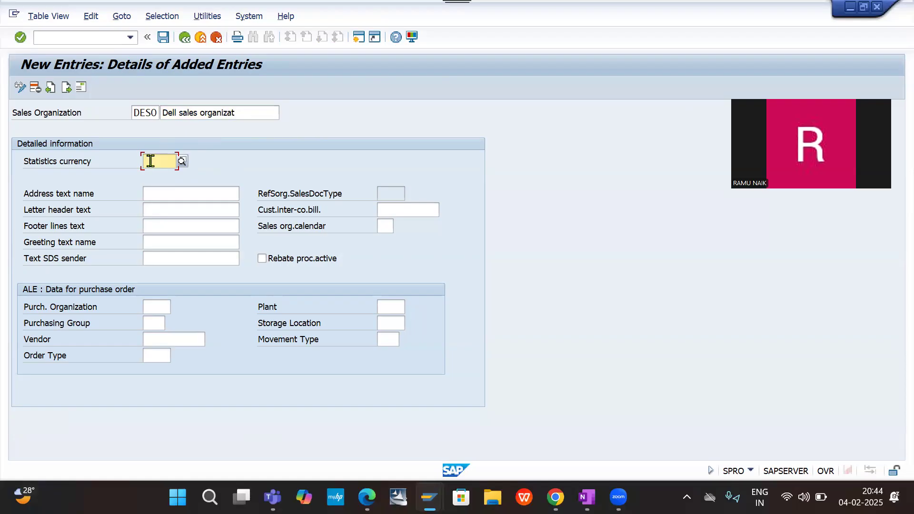
type("in")
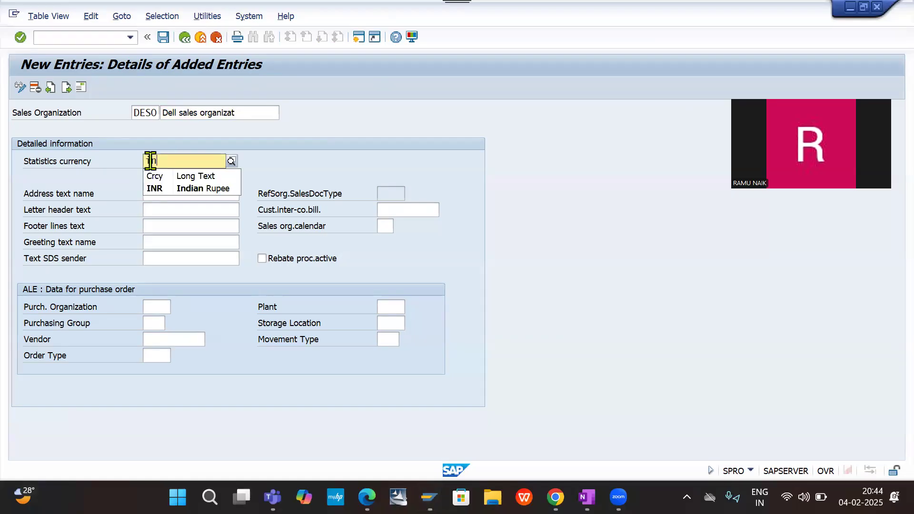
left_click(172, 189)
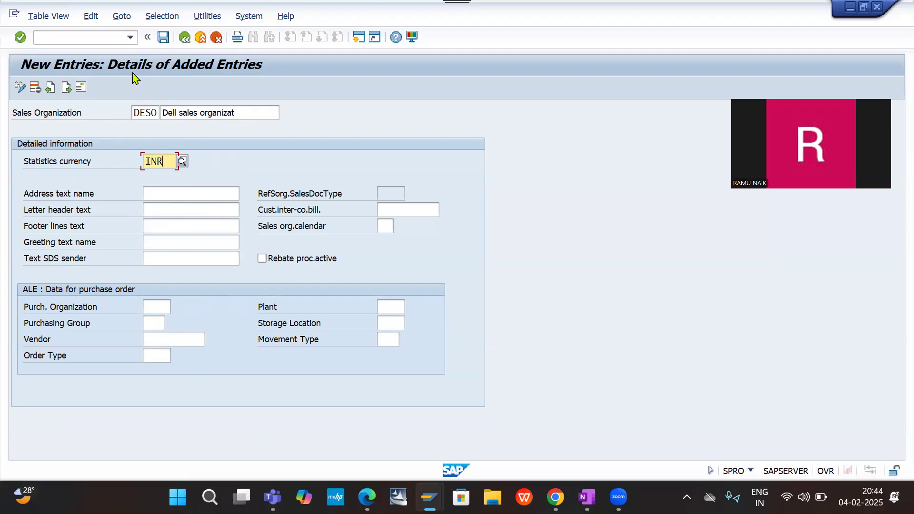
left_click(163, 40)
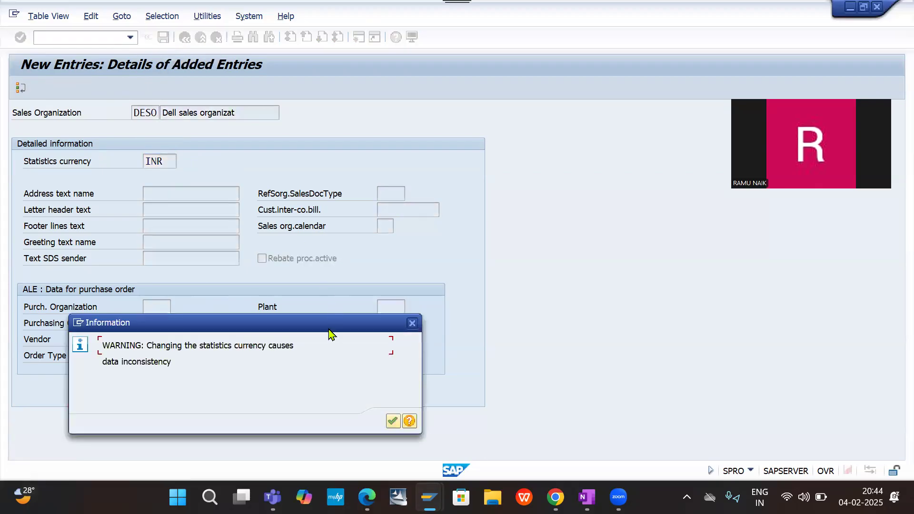
left_click(395, 423)
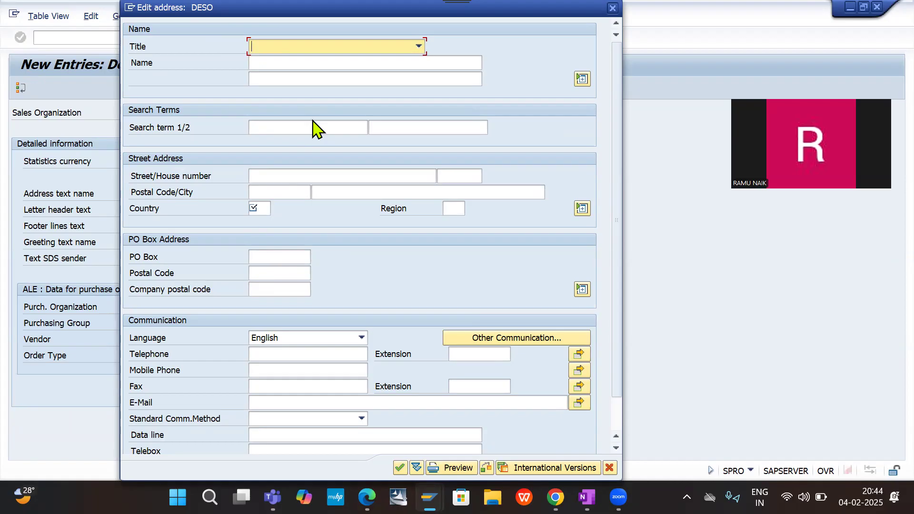
- Set the address title to Company and enter "DE20 Sales organization" as the name
key("Down")
key("Tab")
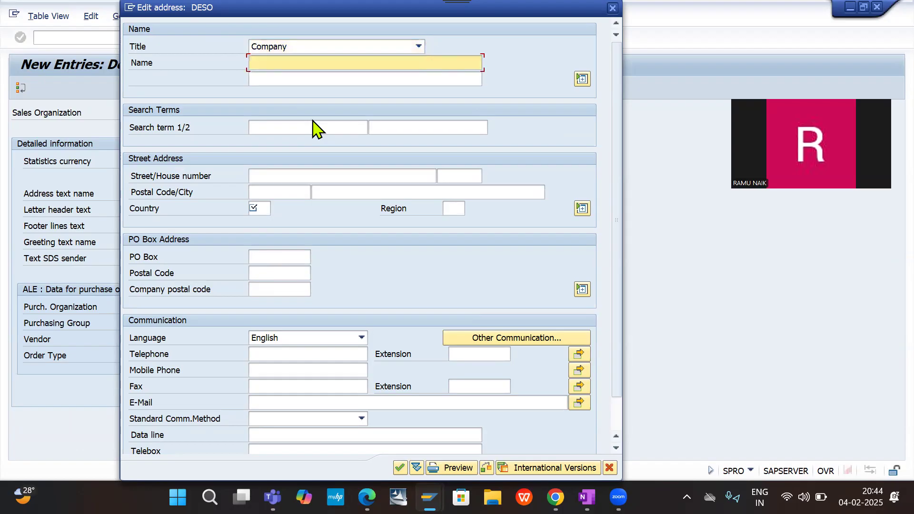
type("de")
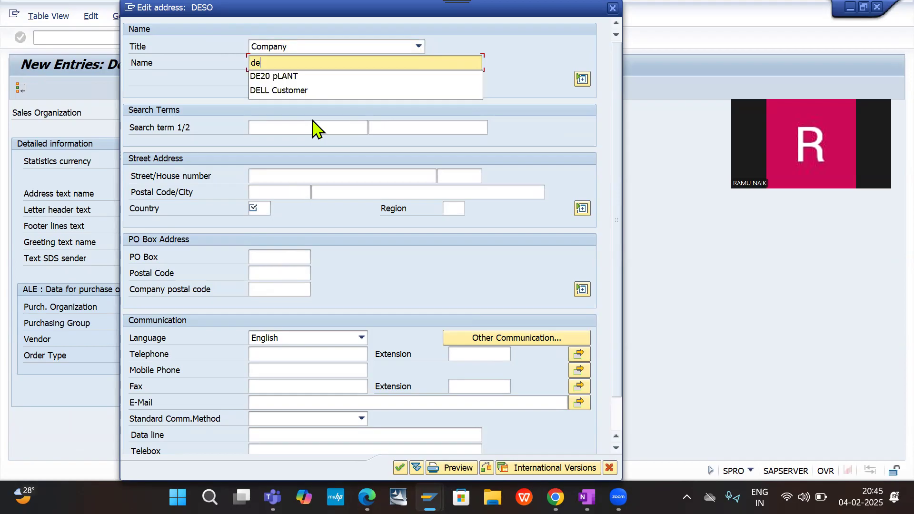
key("BackSpace")
key("BackSpace")
type("DE20 S")
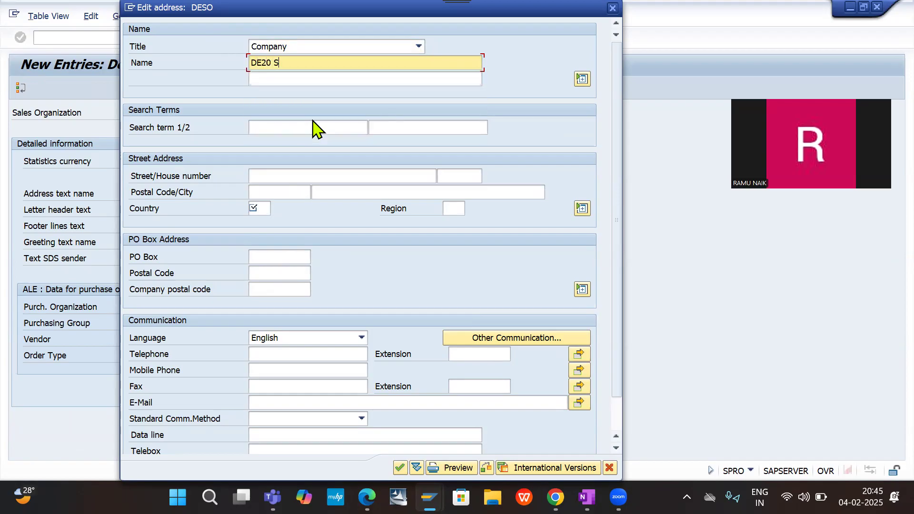
type("ales organization")
- Fill in the two search terms of the address with HYDERABAD and HYDARABAD
left_click(284, 126)
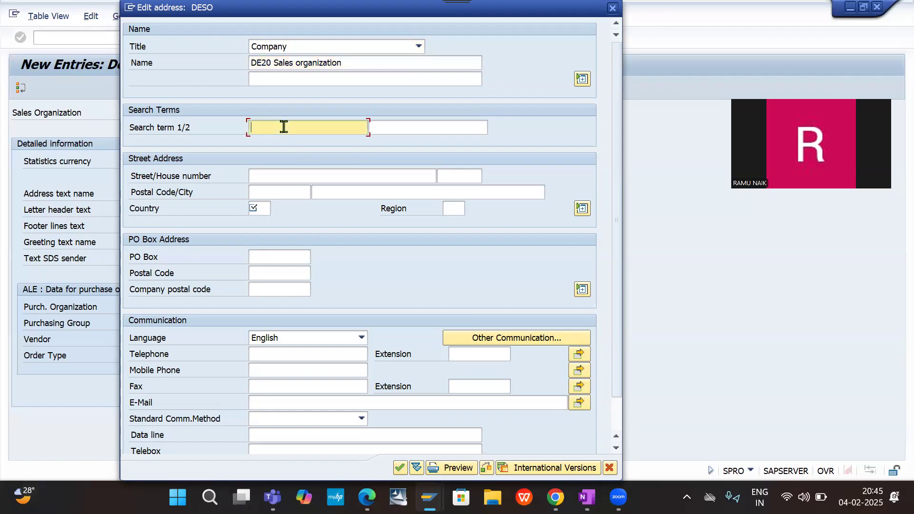
type("h")
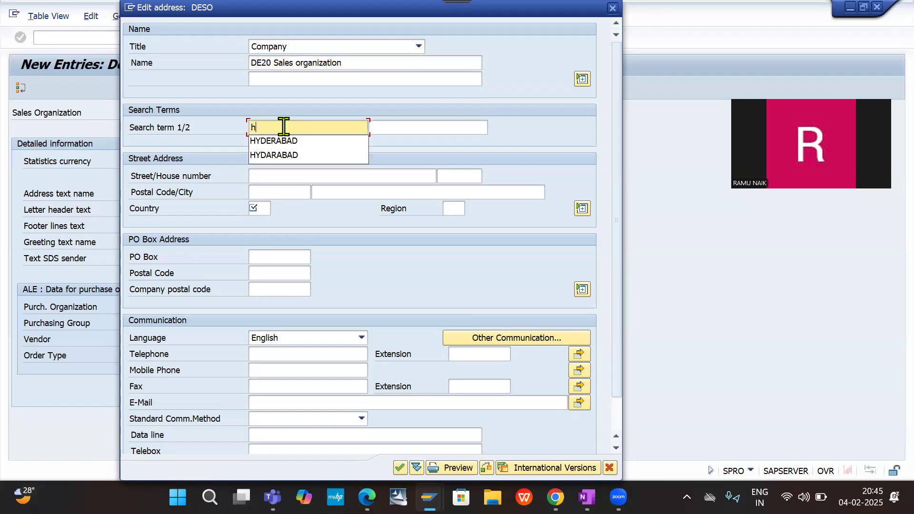
left_click(284, 145)
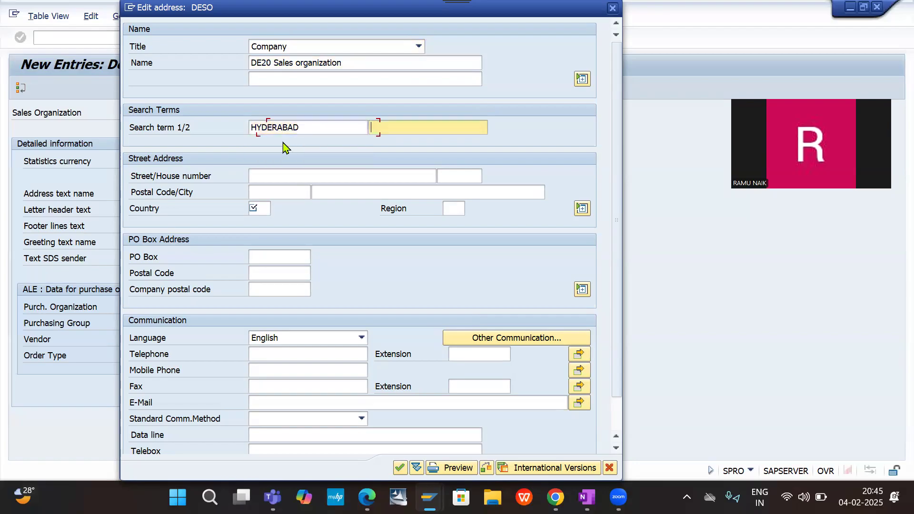
type("h")
left_click(399, 142)
- Enter the street and house number in the sales organization's street address
left_click(309, 177)
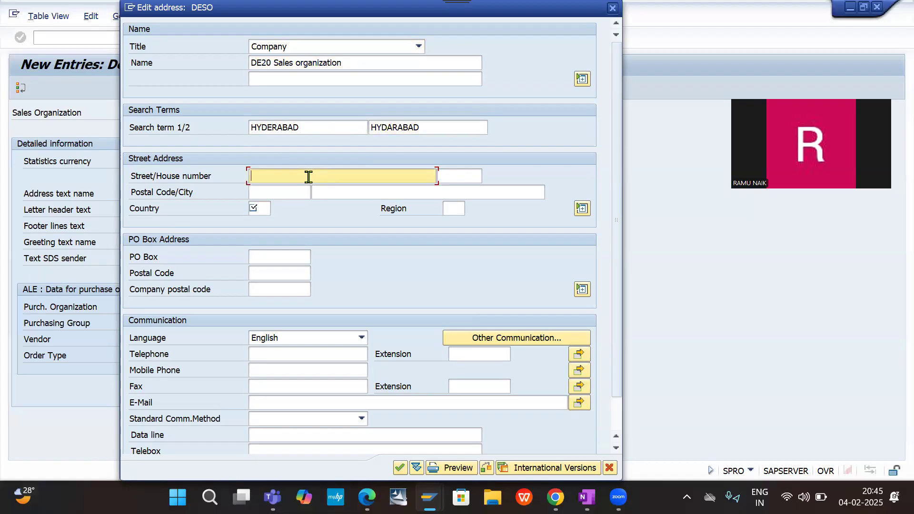
type("s")
type("SA")
type("P S")
type("treet")
key("Tab")
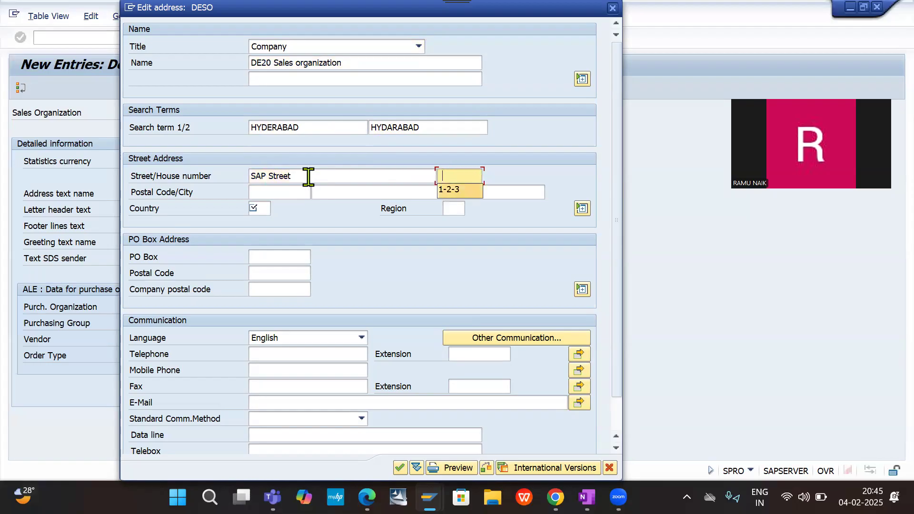
key("Down")
key("Tab")
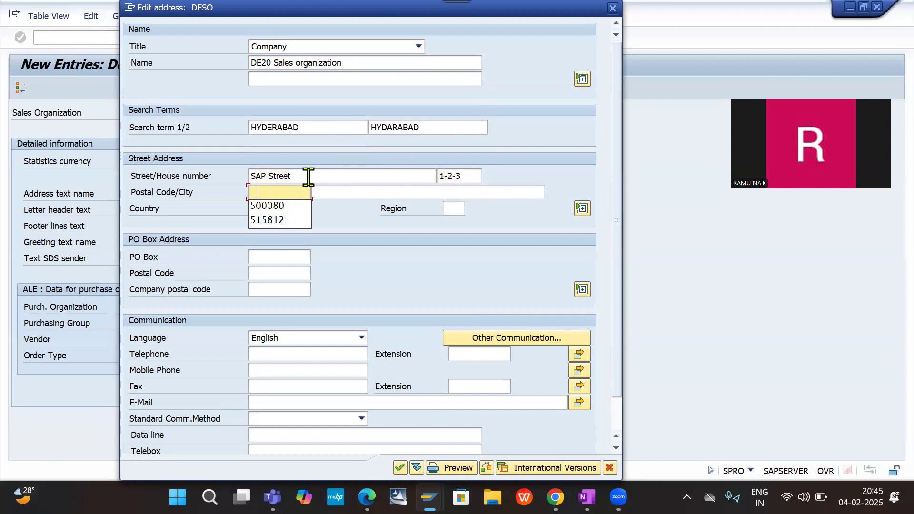
- Fill in the postal code and city from the earlier entries and set the country to IN
left_click(278, 208)
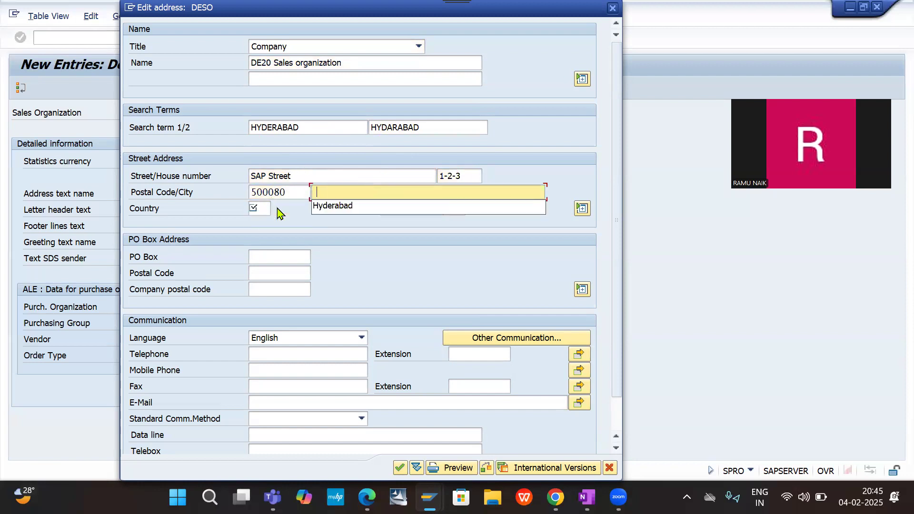
key("Down")
key("Return")
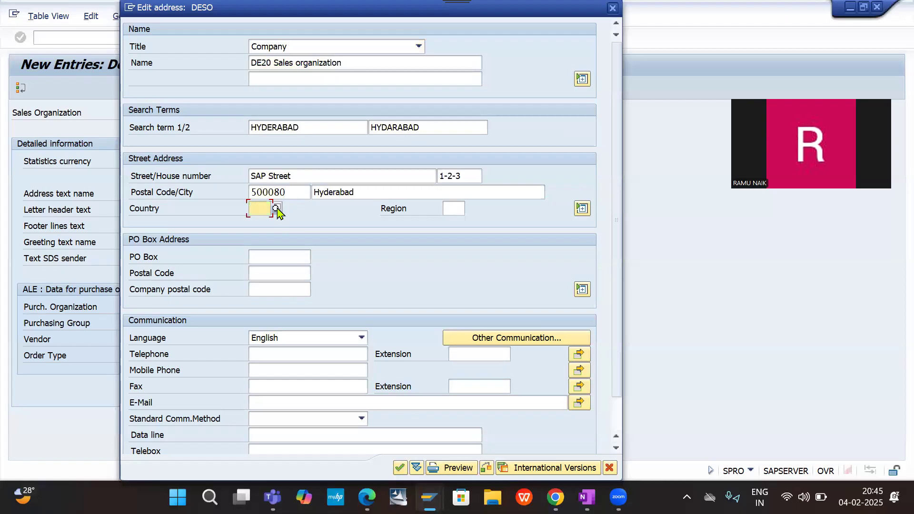
key("Down")
key("Return")
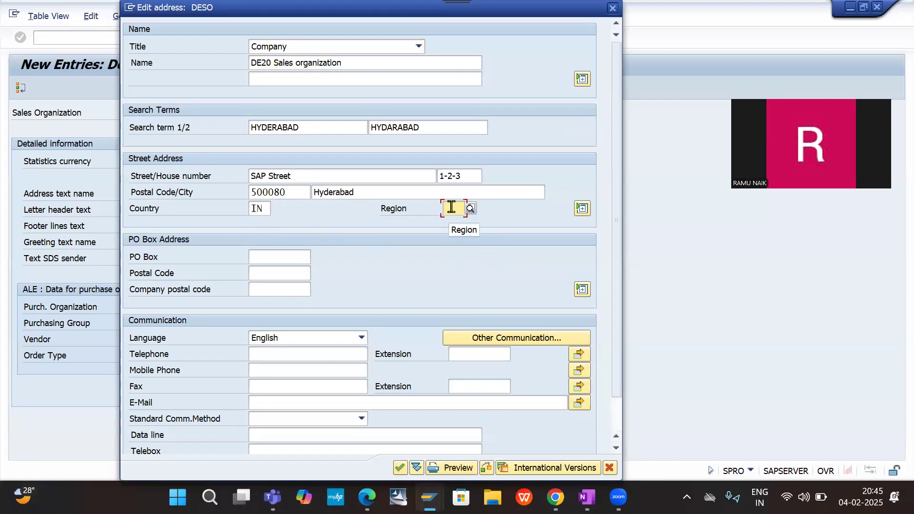
- Choose TS (TELANGANA) as the address region from the list of regions and decline to exit address maintenance
left_click(470, 209)
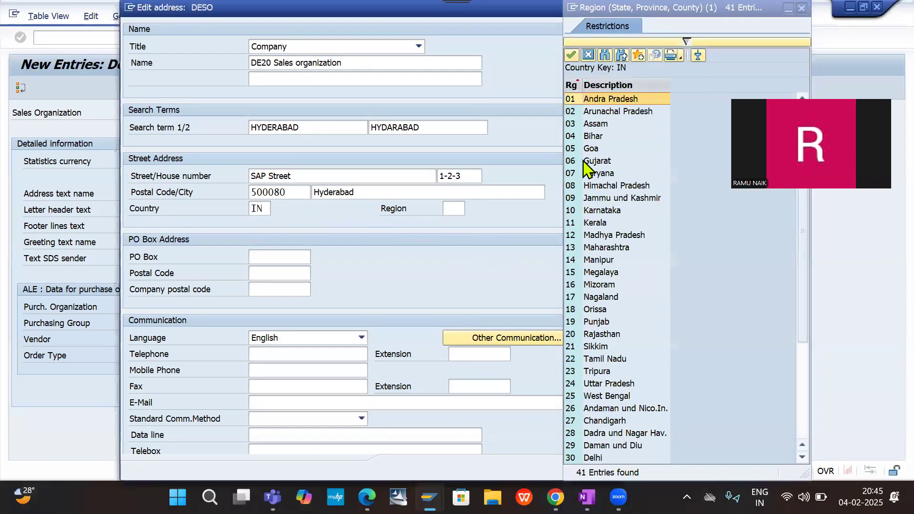
scroll(631, 298, "down", 4)
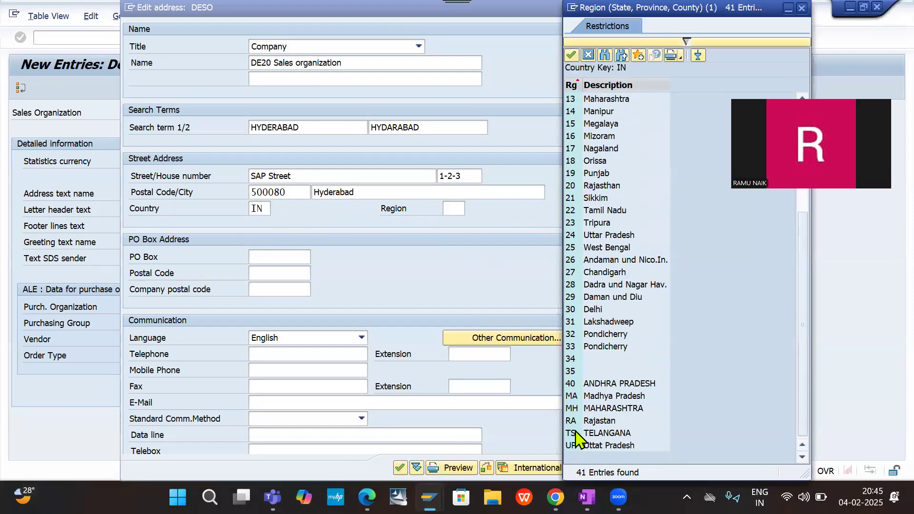
double_click(603, 434)
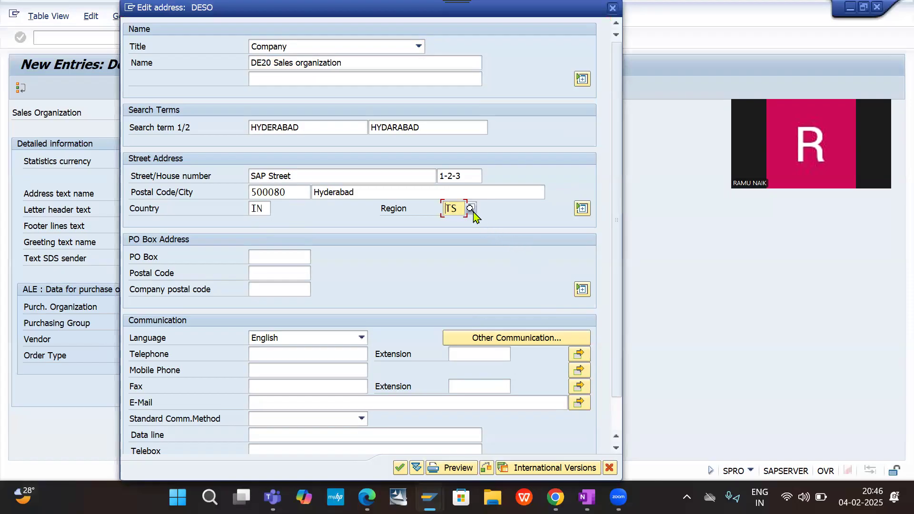
key("Return")
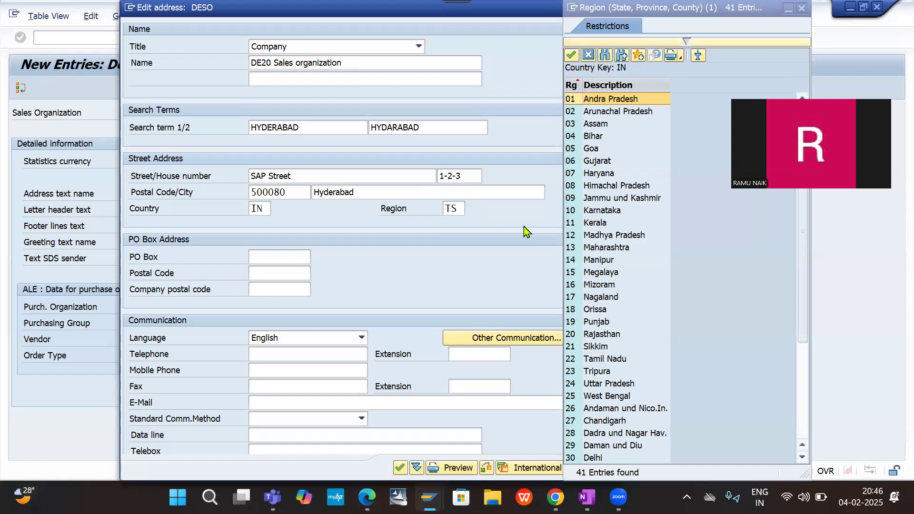
key("Escape")
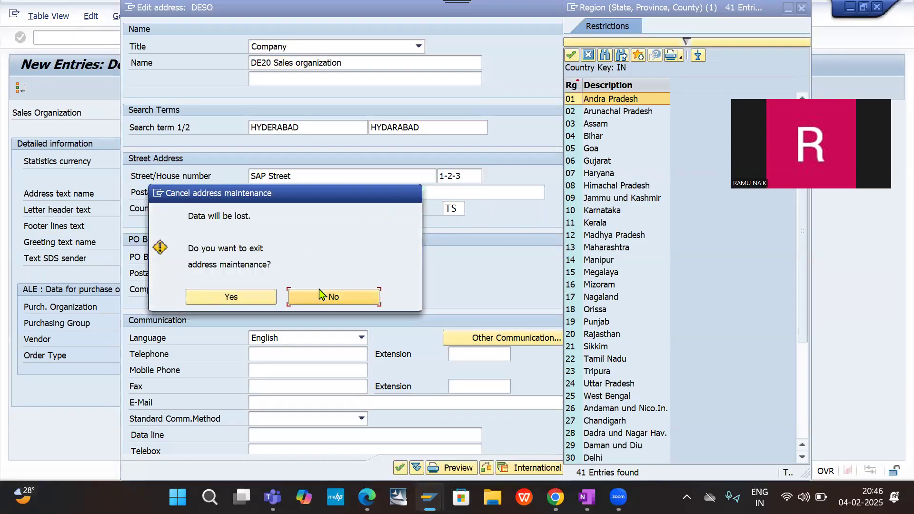
left_click(329, 299)
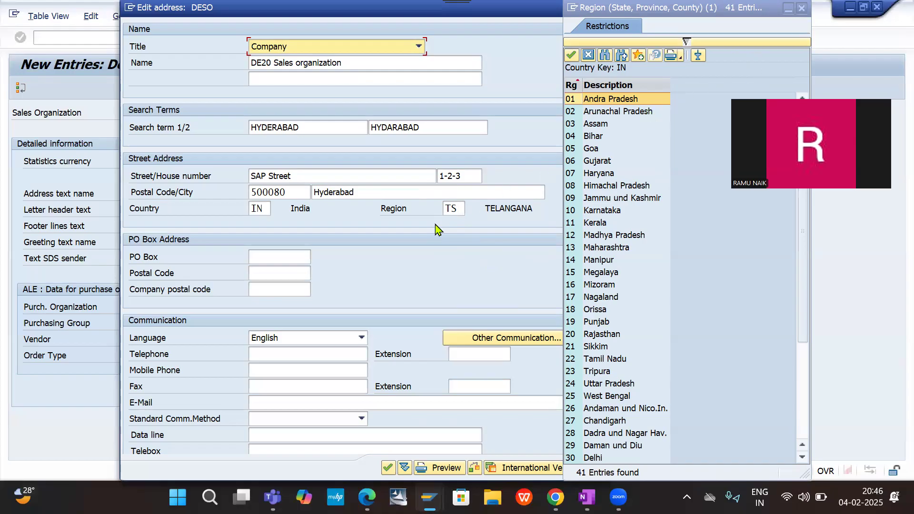
- Close the region list and fill in the PO box and its postal code from the earlier entries
left_click(279, 256)
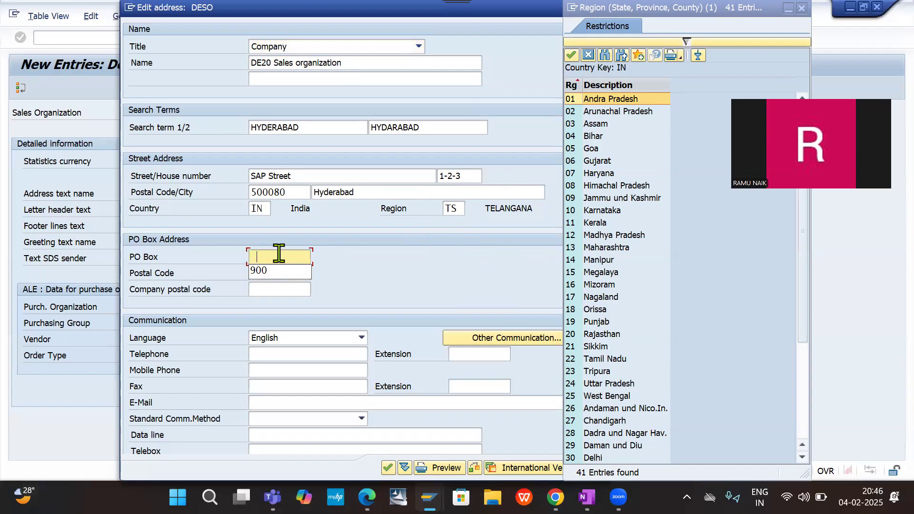
left_click(774, 44)
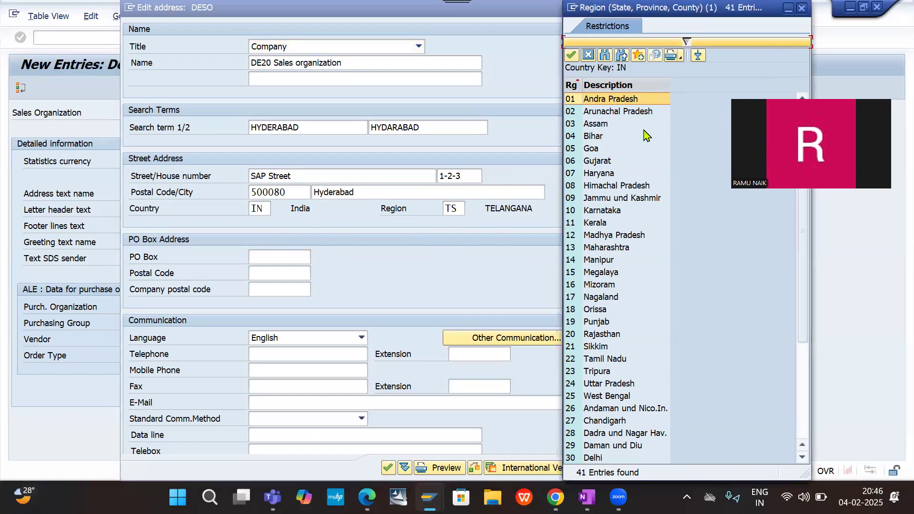
key("Escape")
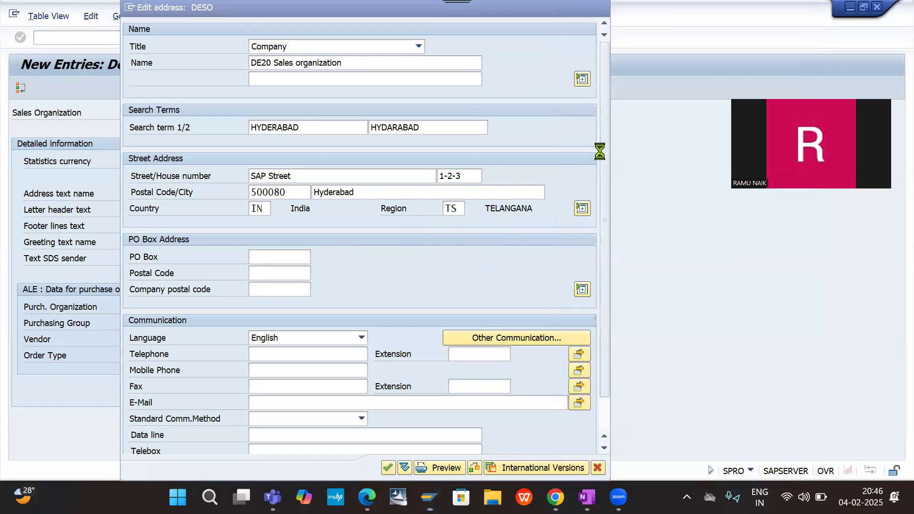
left_click(288, 258)
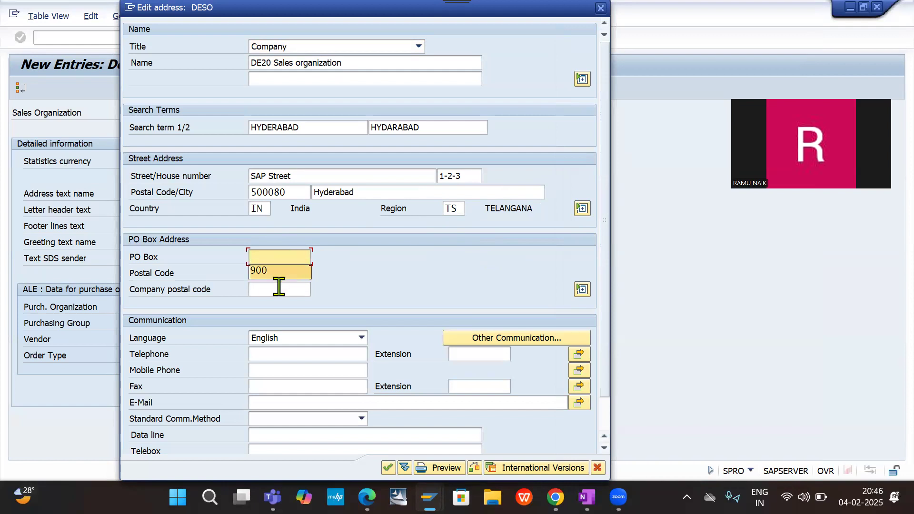
left_click(279, 272)
left_click(277, 273)
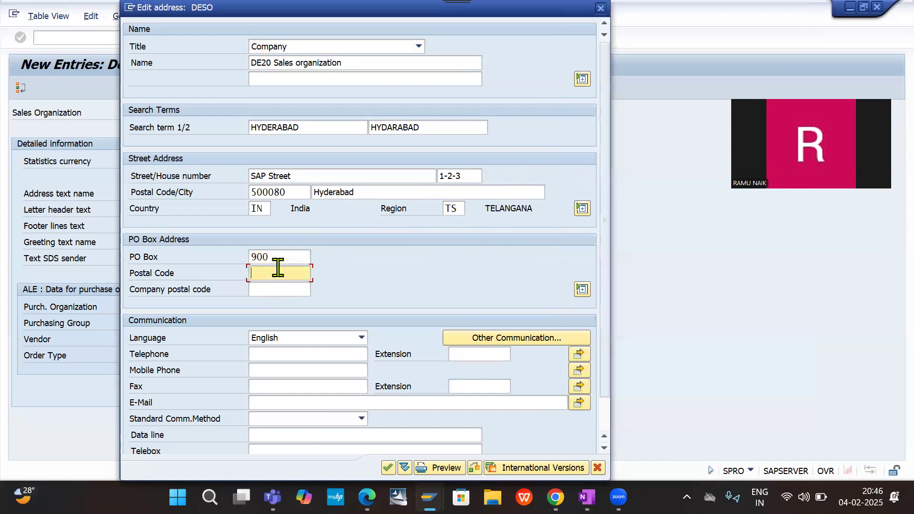
left_click(268, 287)
- Fill in the mobile phone number from the earlier entries and confirm the sales organization's address
left_click(269, 372)
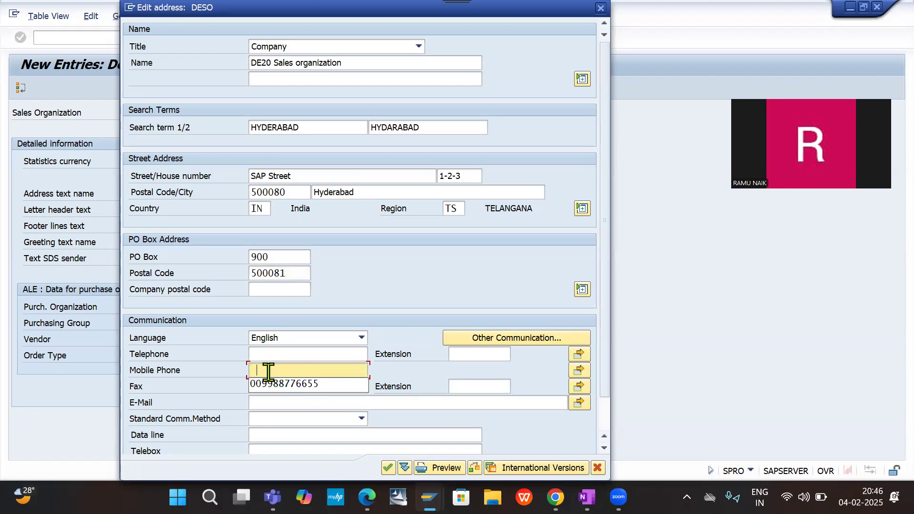
left_click(303, 394)
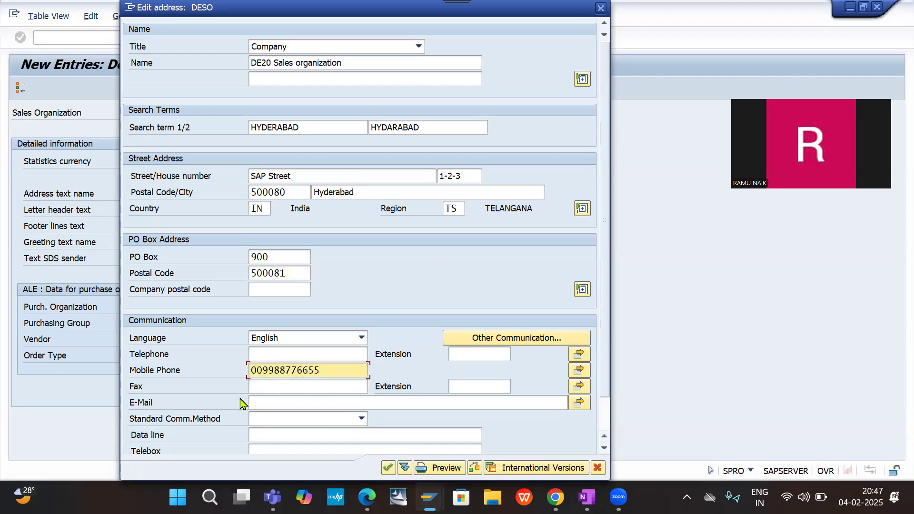
left_click(387, 472)
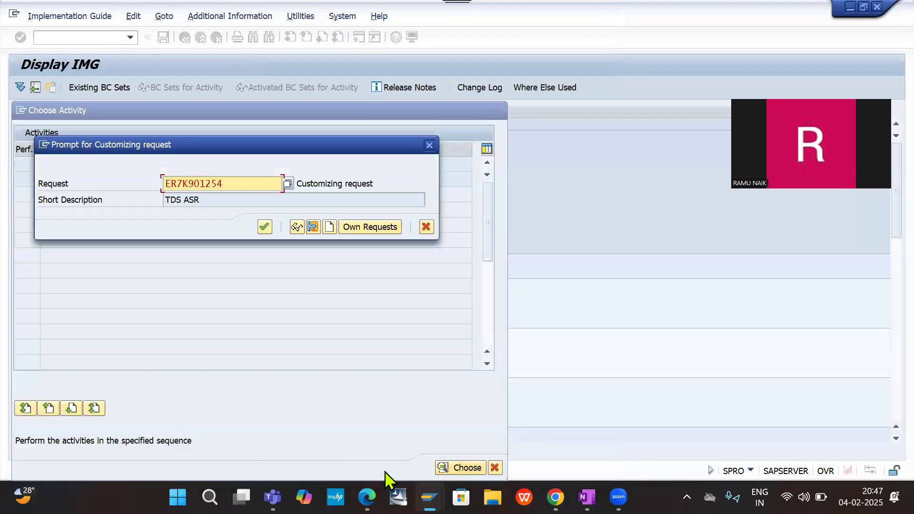
- Create a customizing request with the short description FI - SD Integration DE20 and save the sales organization under it
left_click(330, 228)
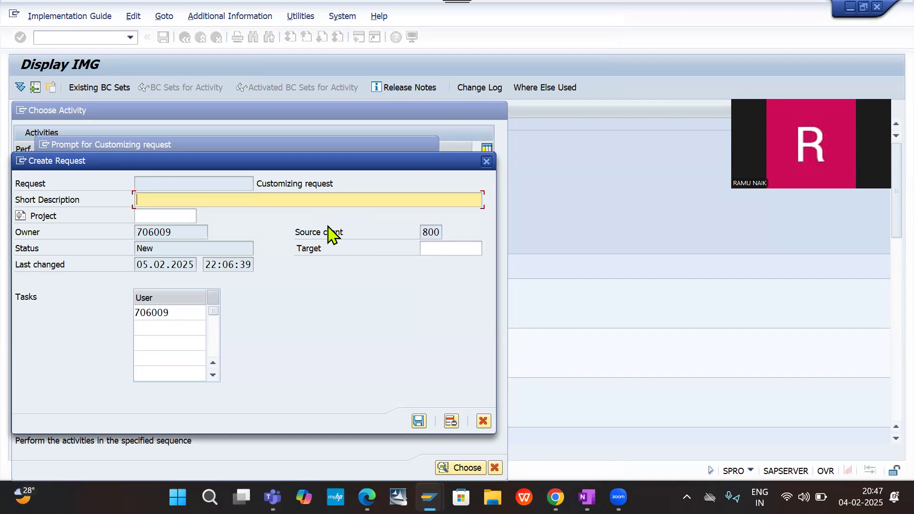
type("FI - SD Integration DE20")
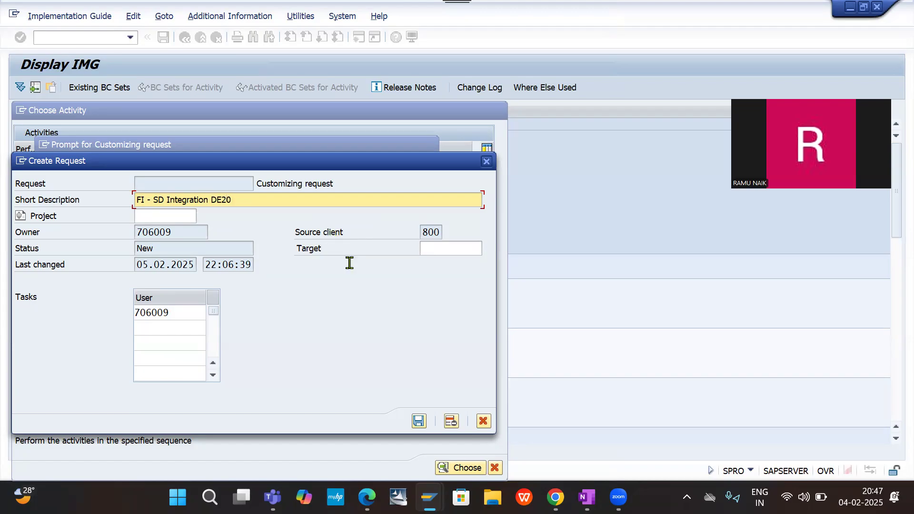
left_click(419, 421)
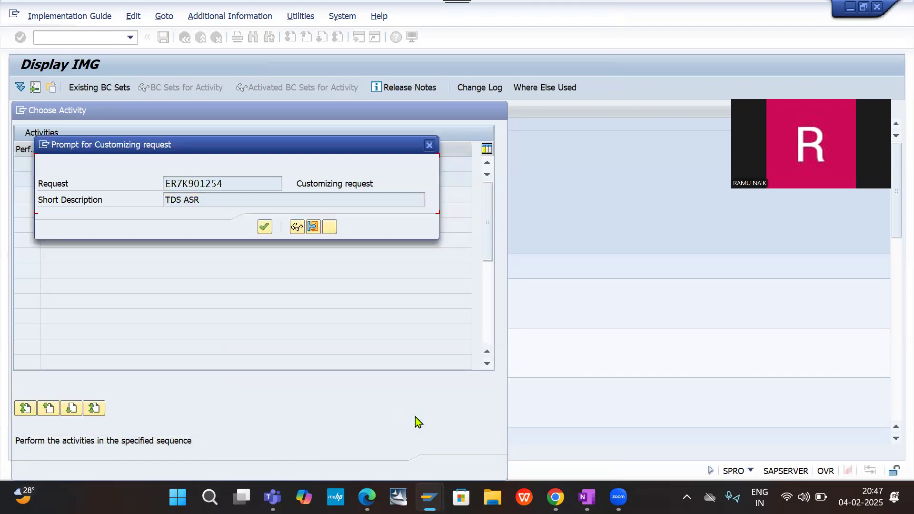
left_click(265, 227)
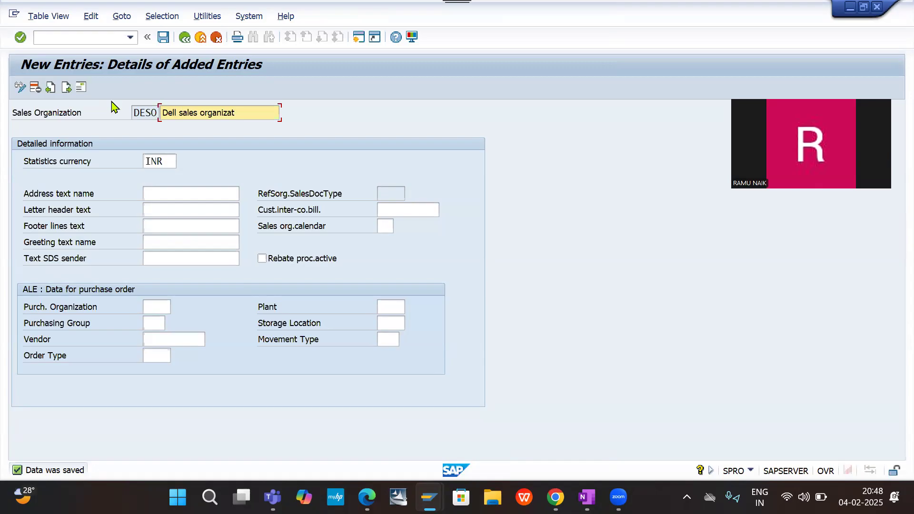
- Leave the sales organization definition and return to the implementation guide structure
left_click(187, 41)
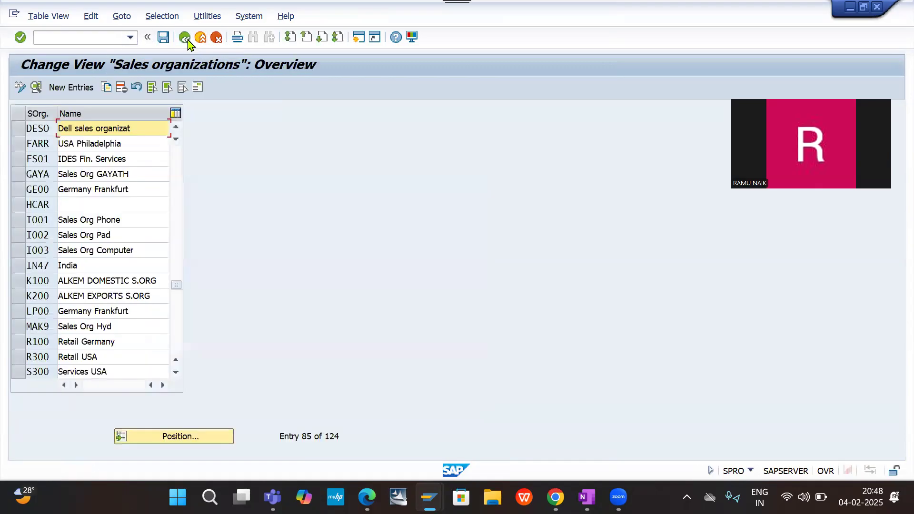
left_click(188, 41)
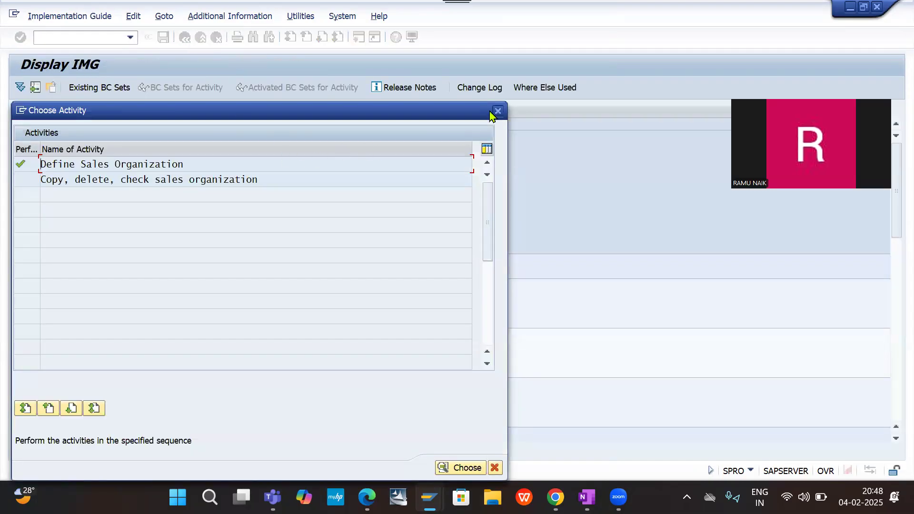
left_click(498, 113)
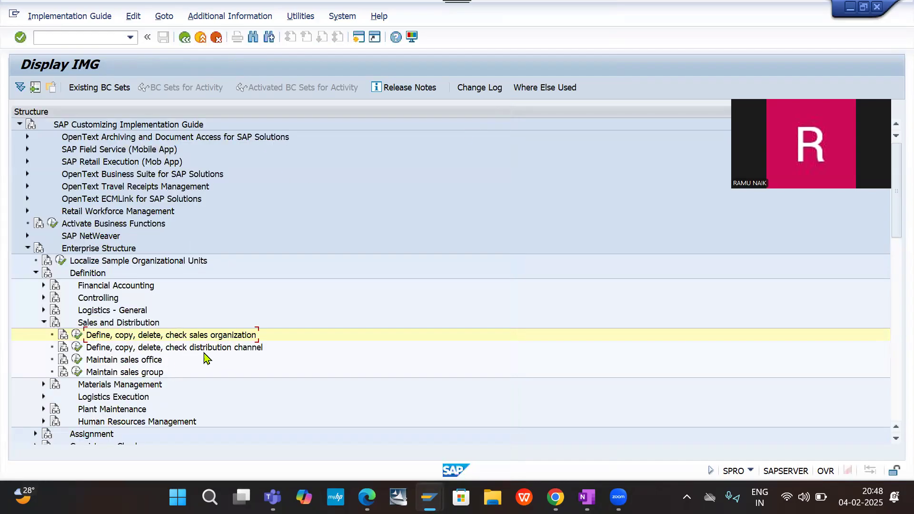
- Open the Define distribution channel activity under Sales and Distribution and start a new entry
left_click(77, 348)
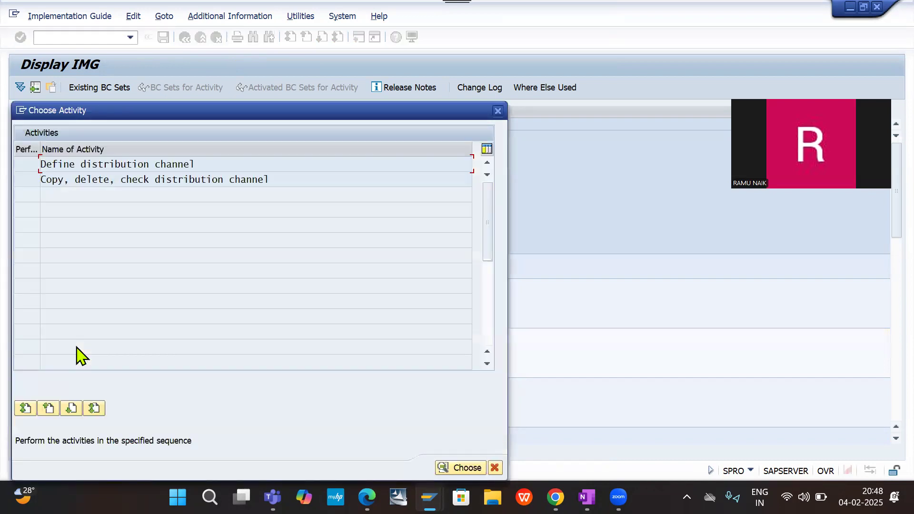
double_click(109, 165)
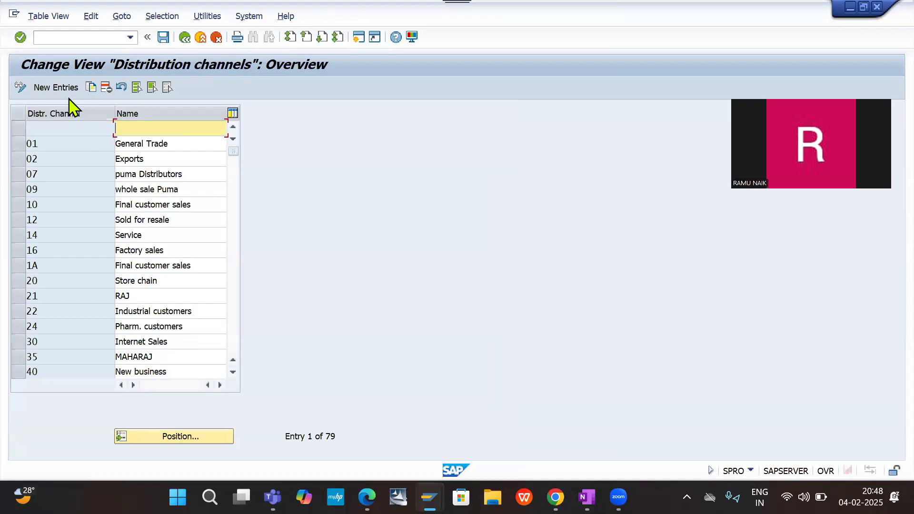
left_click(62, 94)
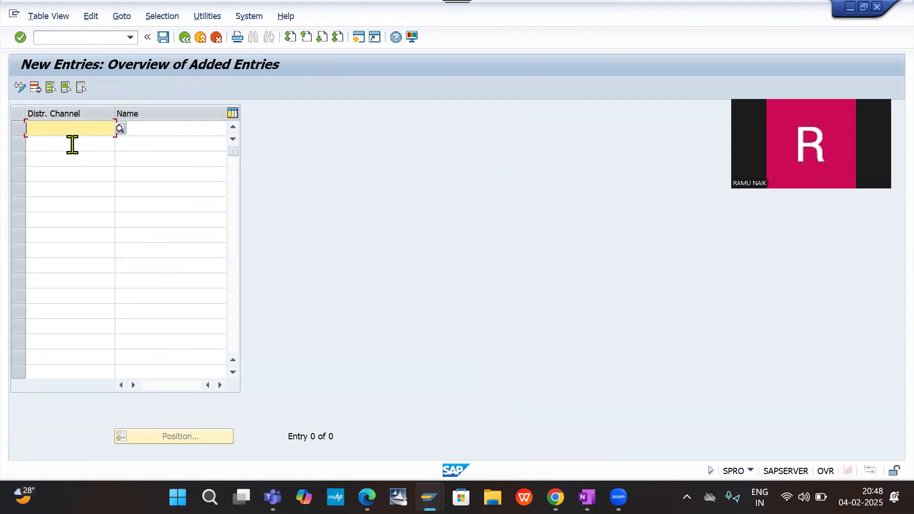
type("DE")
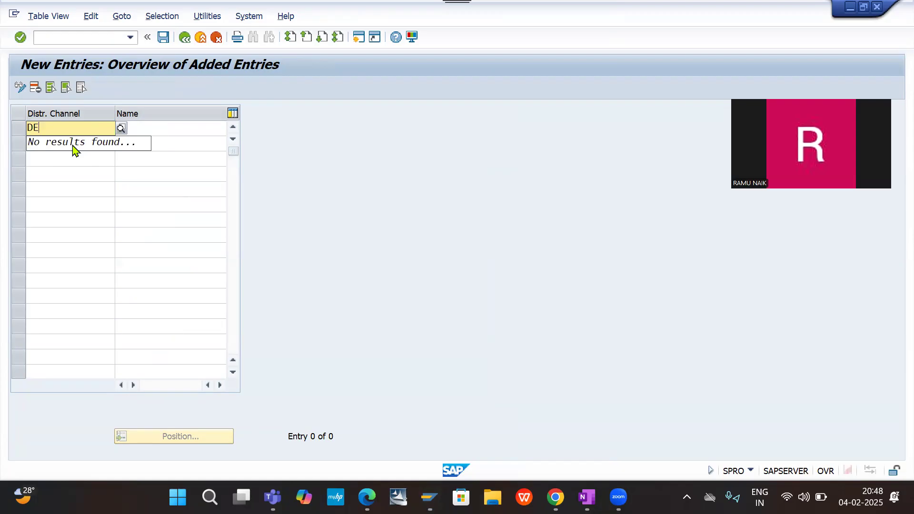
type("C")
key("BackSpace")
type("D")
key("BackSpace")
key("Tab")
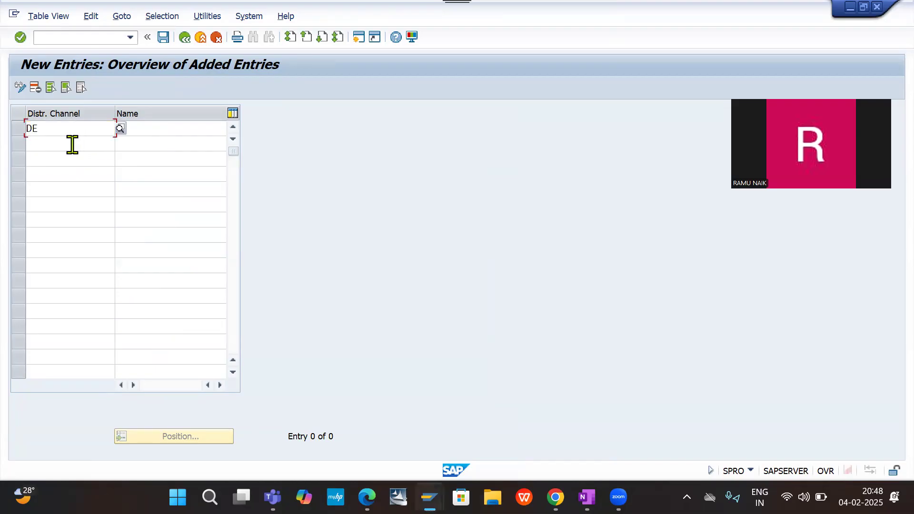
left_click(63, 130)
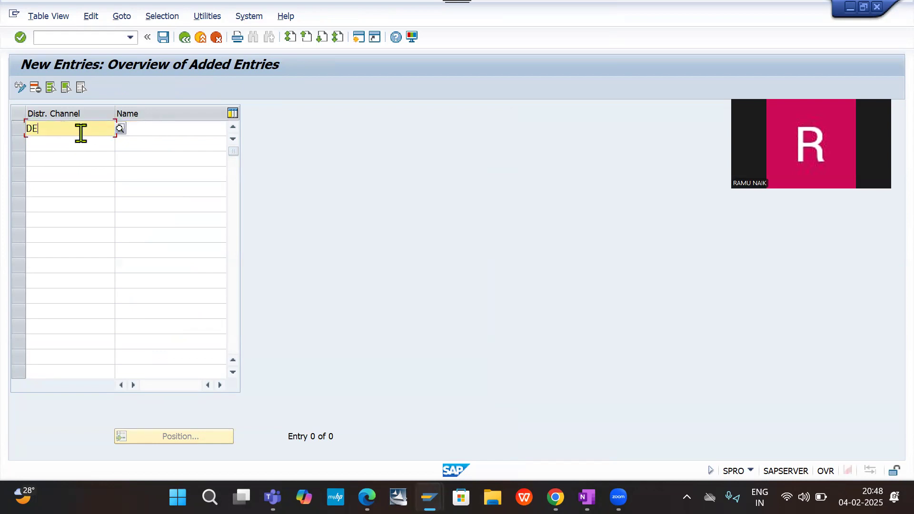
key("BackSpace")
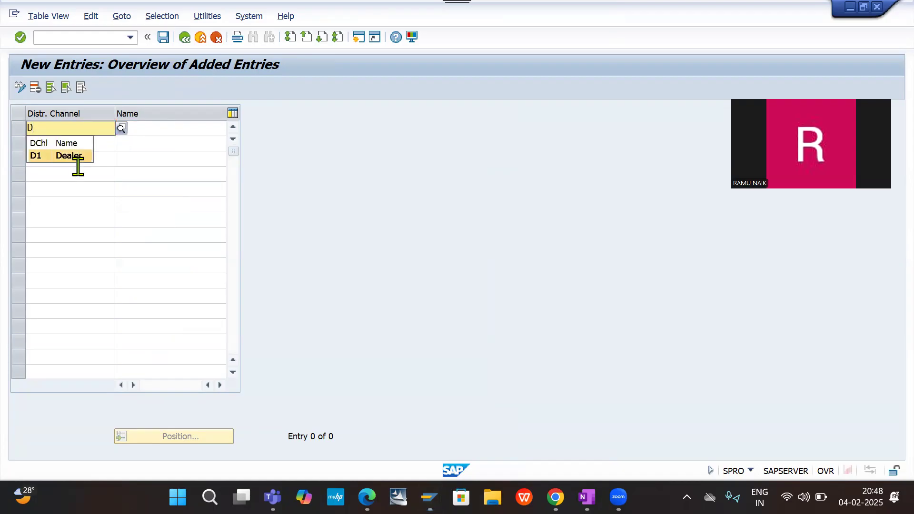
key("BackSpace")
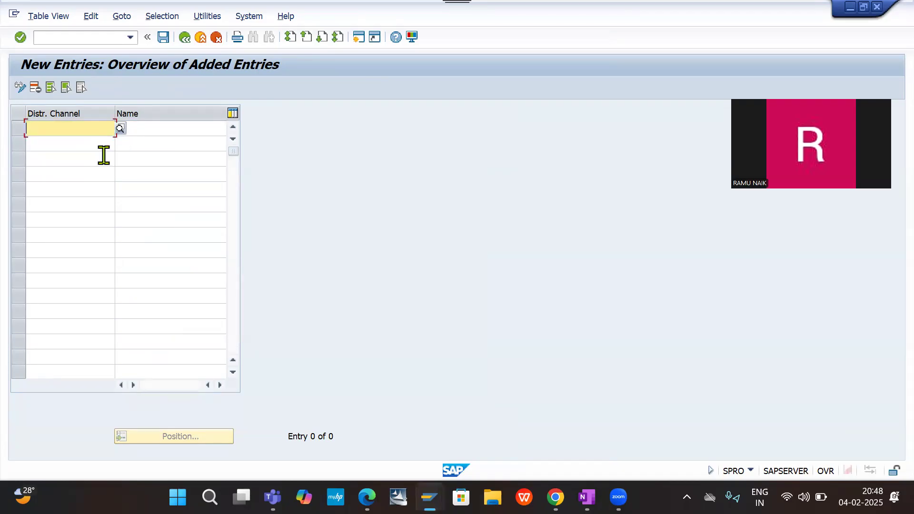
- Enter DC as the code of the new distribution channel
type("D")
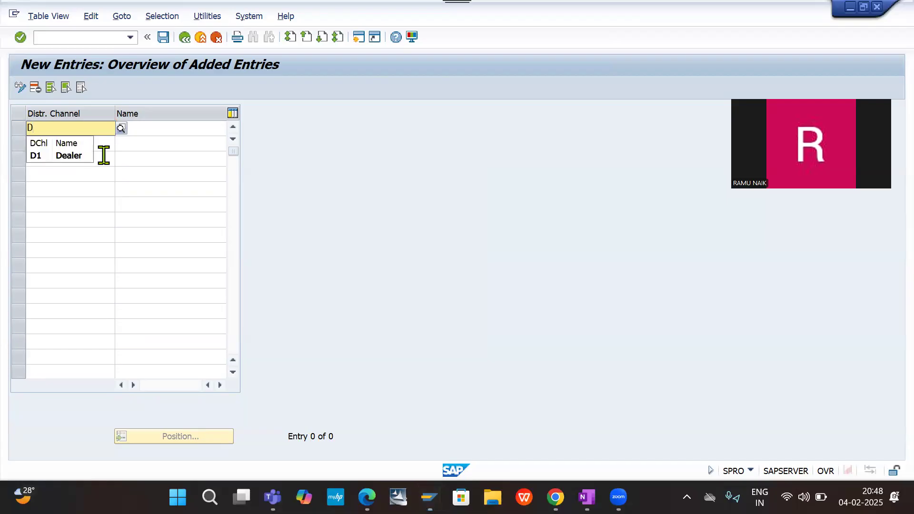
type("2")
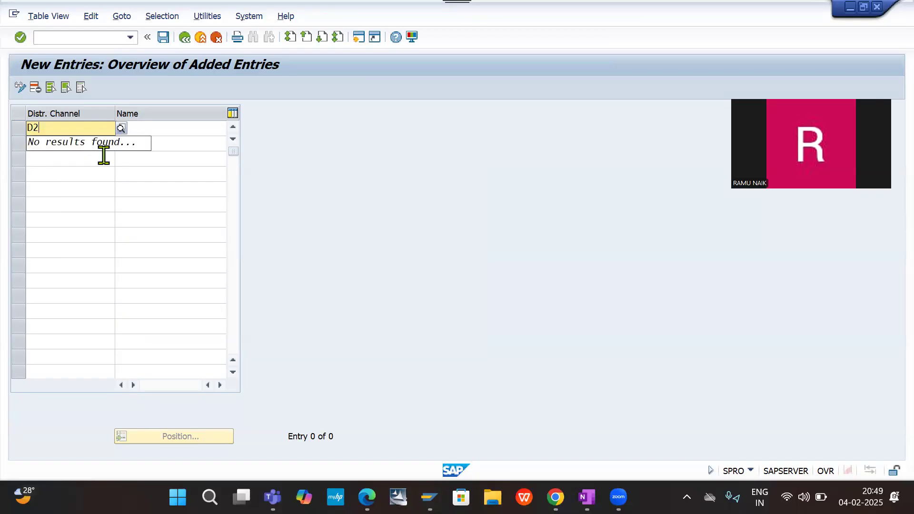
key("Tab")
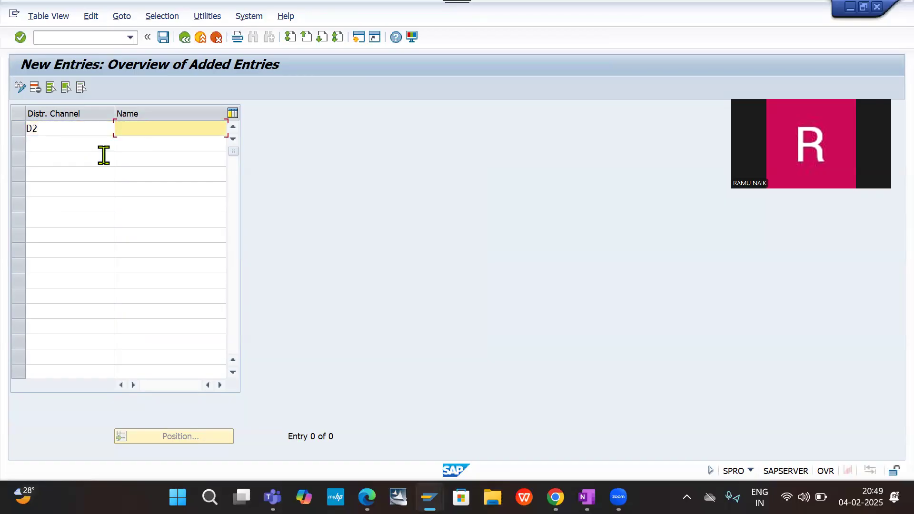
left_click(75, 129)
key("BackSpace")
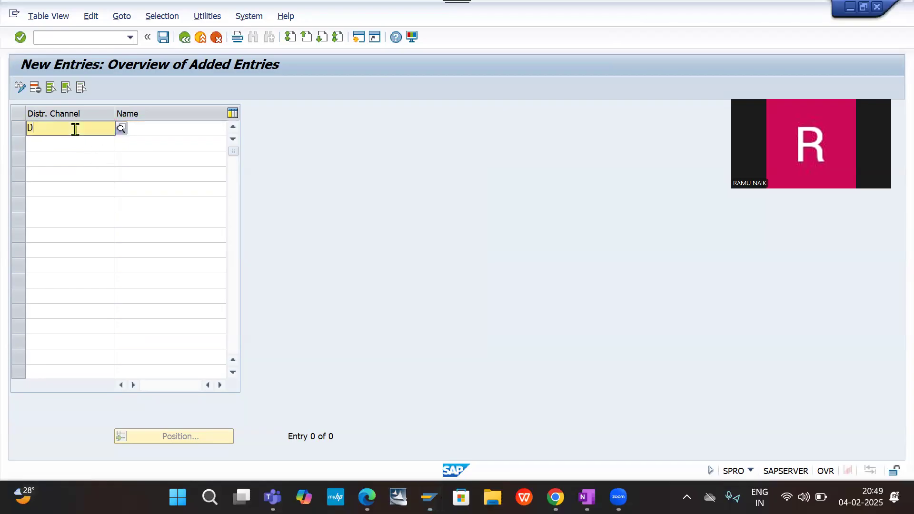
type("C")
key("Tab")
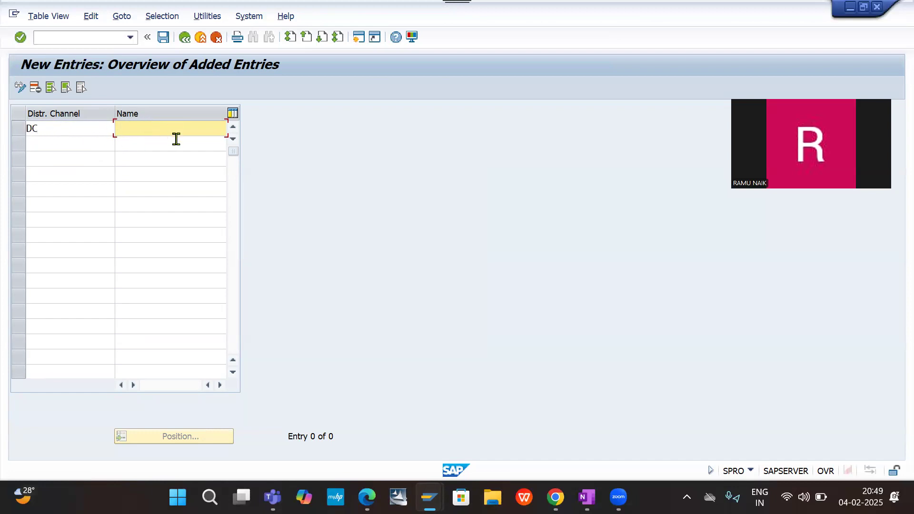
- Name the distribution channel DE20 Distribution ch and save it under the customizing request FI - SD Integration DE20
type("DE20 Distribution ch")
key("Return")
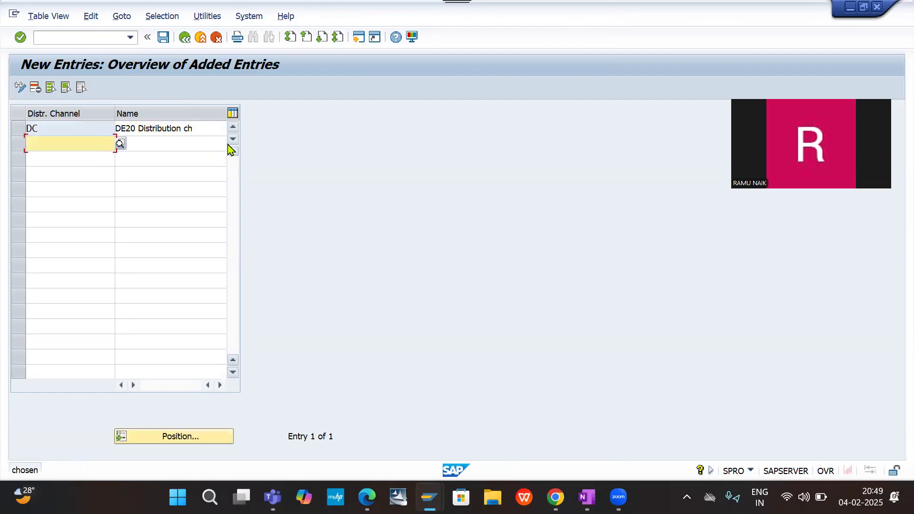
left_click(164, 38)
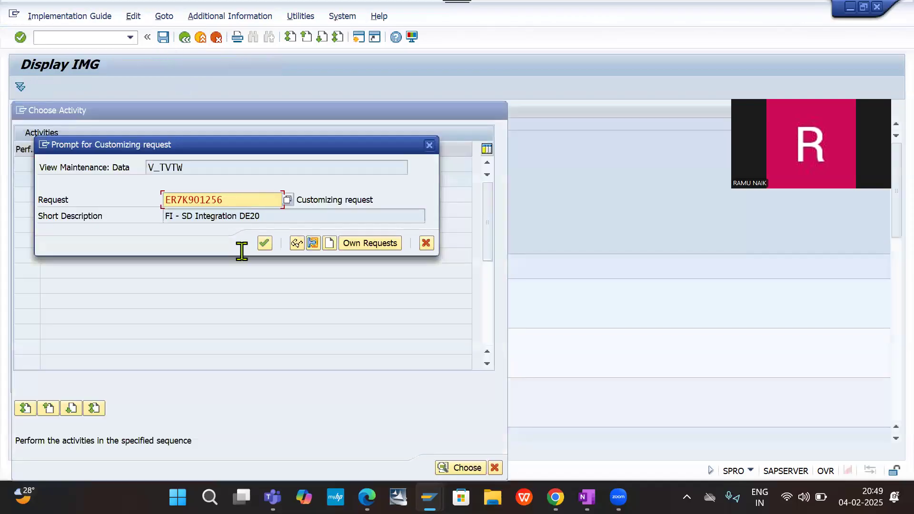
left_click(265, 242)
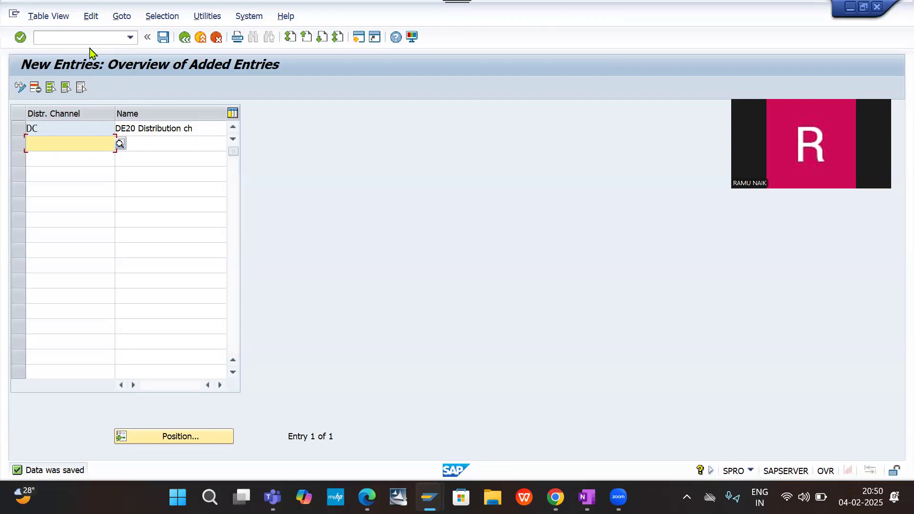
- Leave the distribution channel definition and go back to the implementation guide structure
left_click(78, 39)
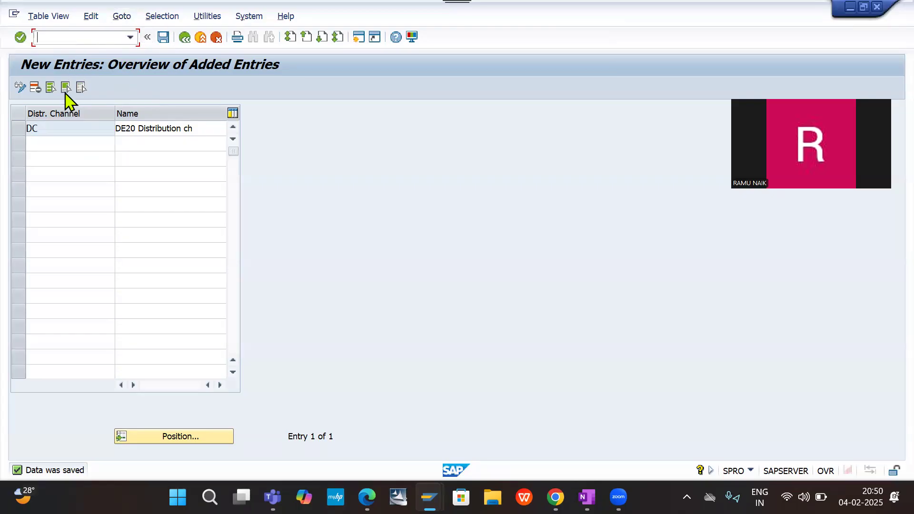
left_click(184, 38)
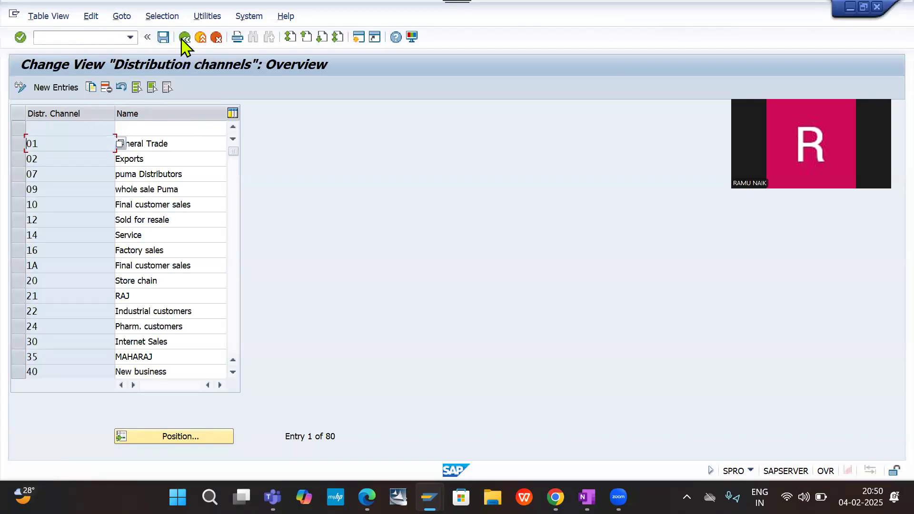
left_click(184, 38)
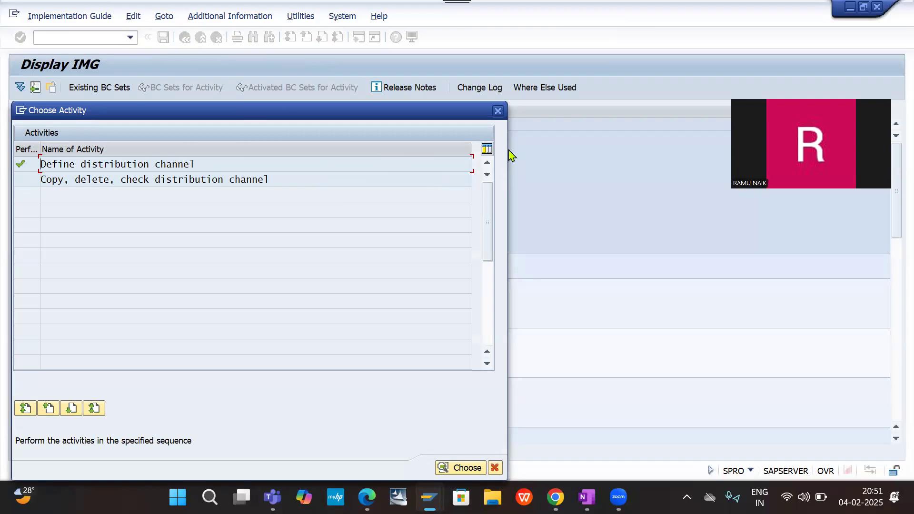
left_click(499, 111)
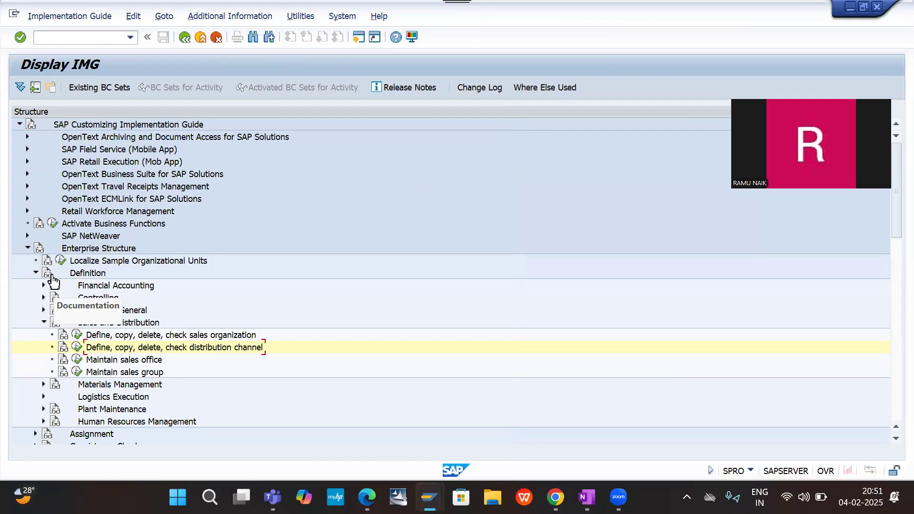
- Open the Define shipping point activity under Logistics Execution and start a new entry
left_click(44, 323)
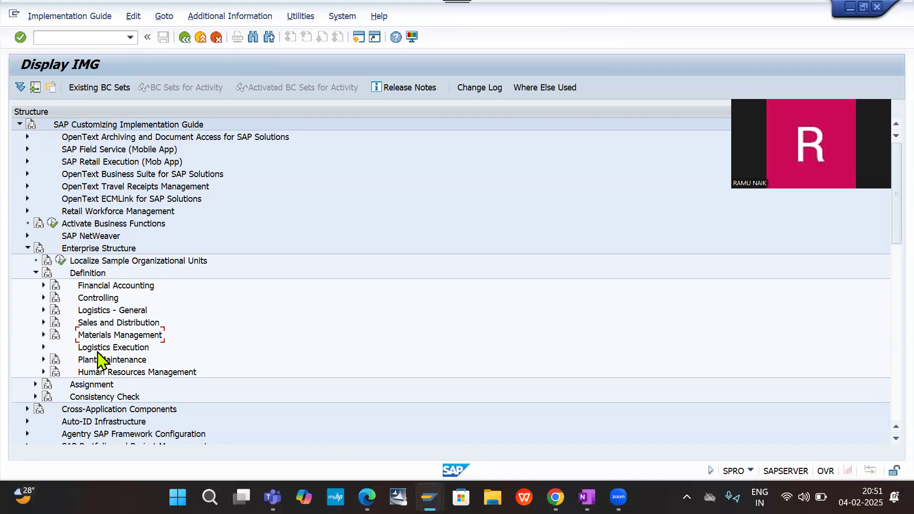
left_click(43, 349)
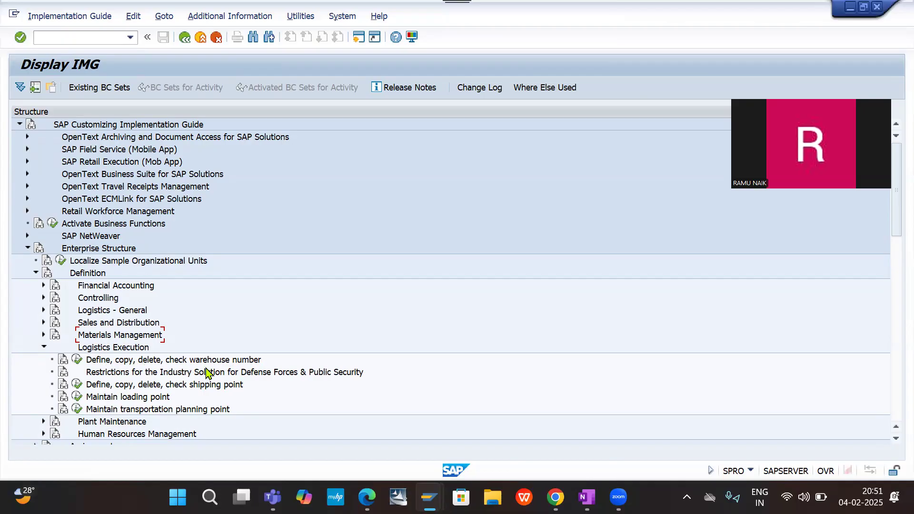
left_click(200, 385)
left_click(76, 385)
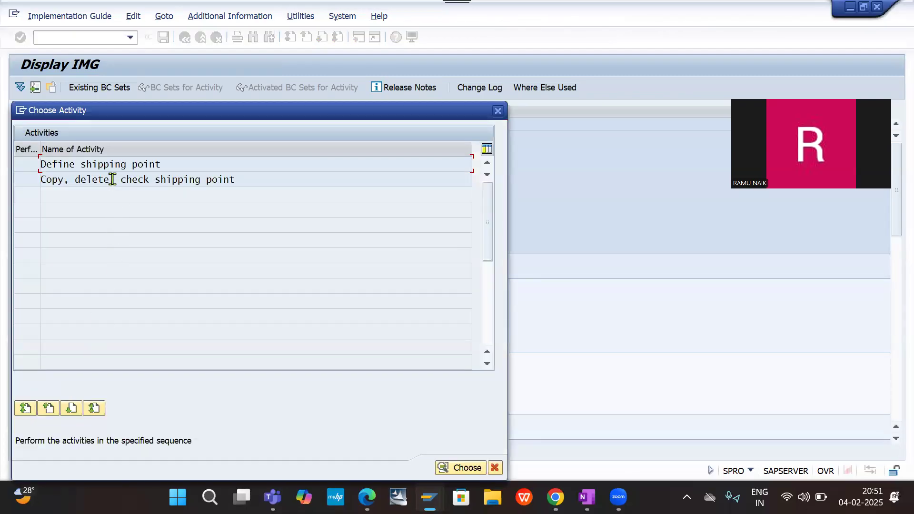
double_click(108, 164)
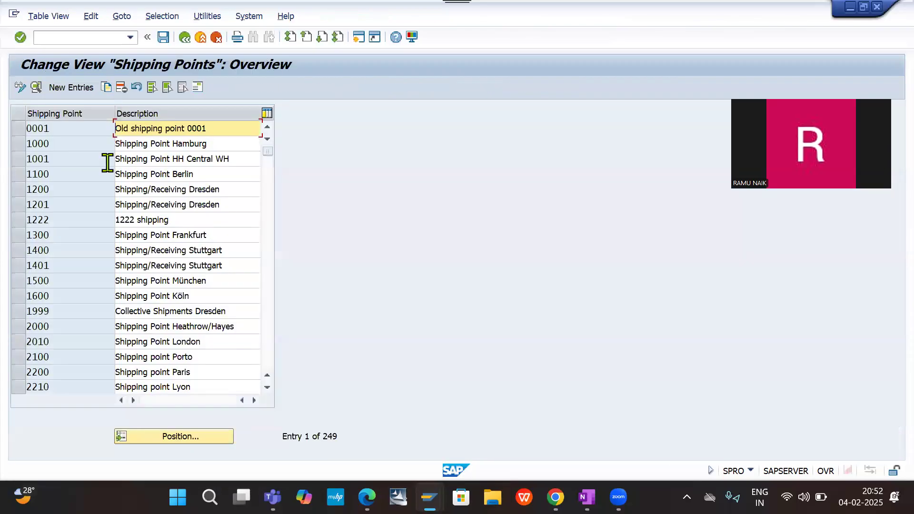
left_click(69, 88)
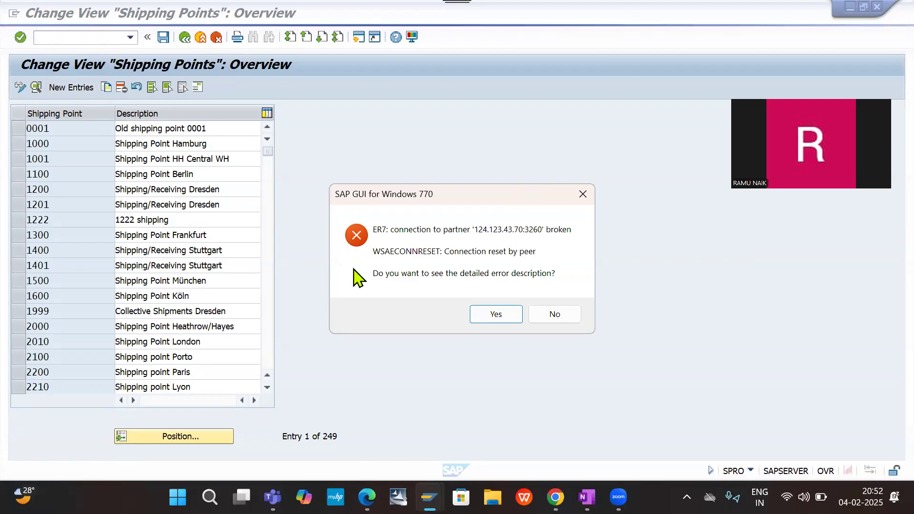
- Dismiss the broken connection error with its details and open the sap connection again from SAP Logon
left_click(497, 315)
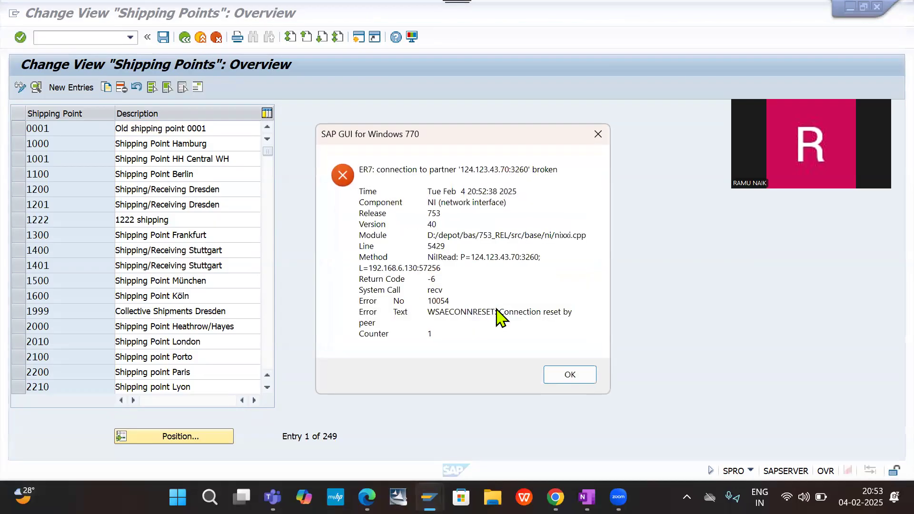
left_click(572, 376)
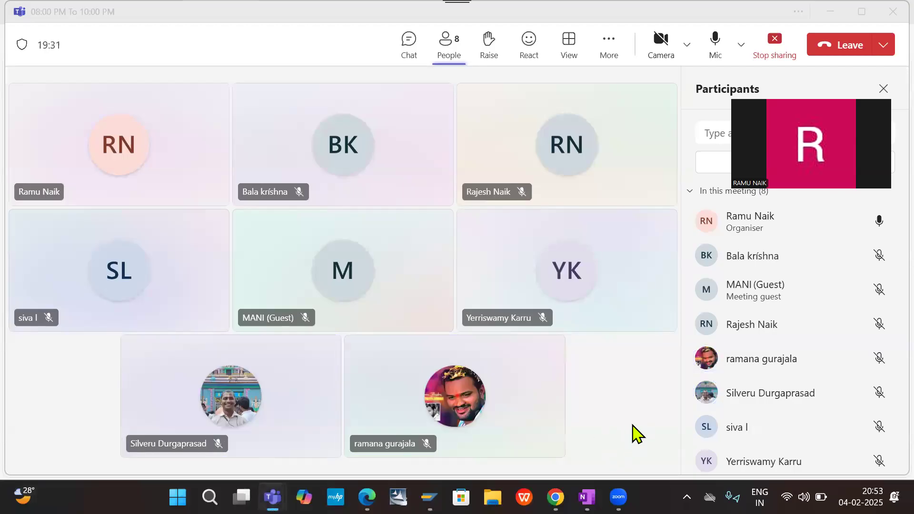
key("alt+Tab")
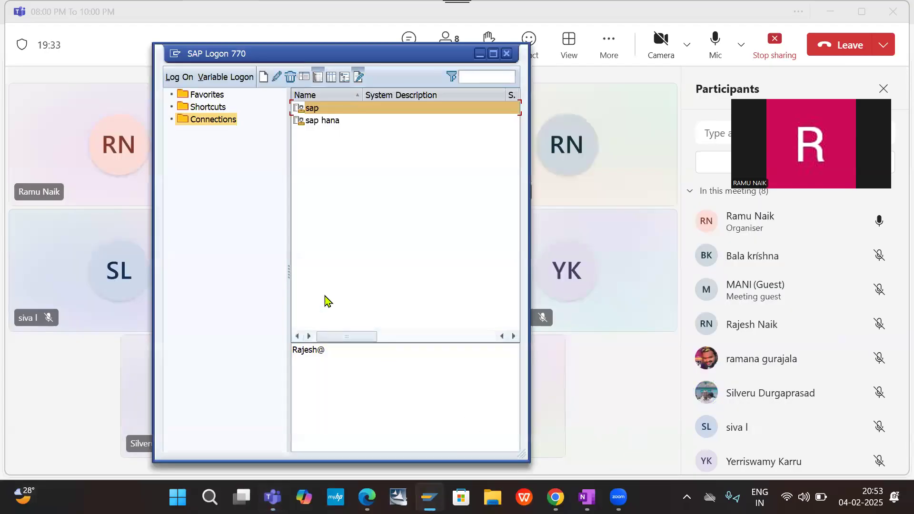
double_click(341, 108)
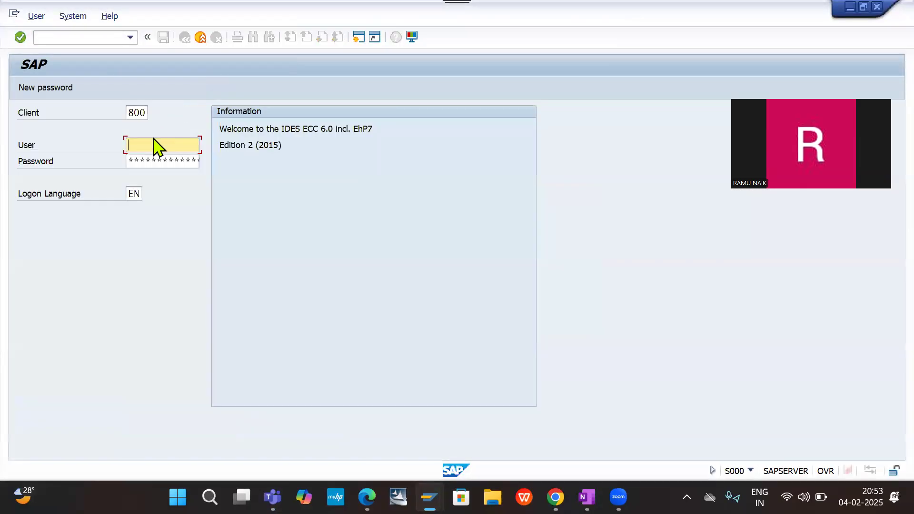
- Log on to client 800 with the user ID and the account password
key("space")
key("Down")
key("Return")
key("Tab")
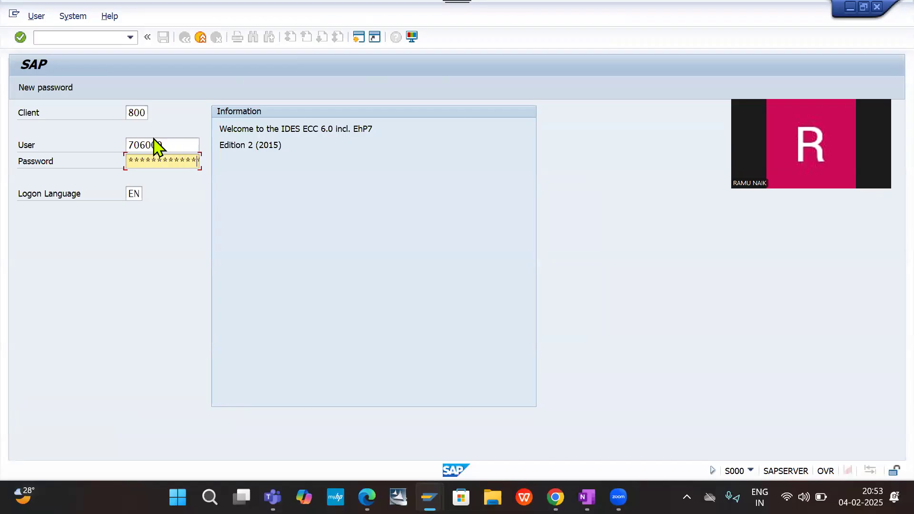
key("Return")
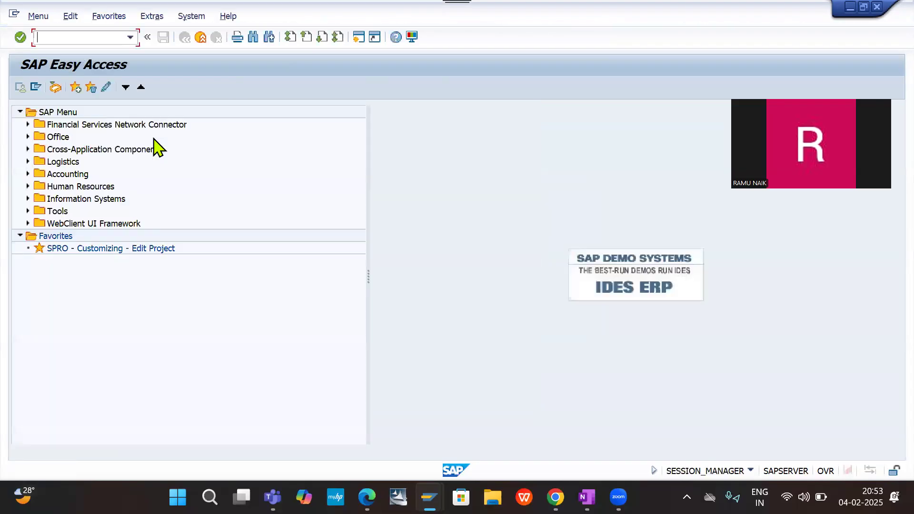
- Run transaction SPRO and open the SAP Reference IMG
type("/nspro")
key("Return")
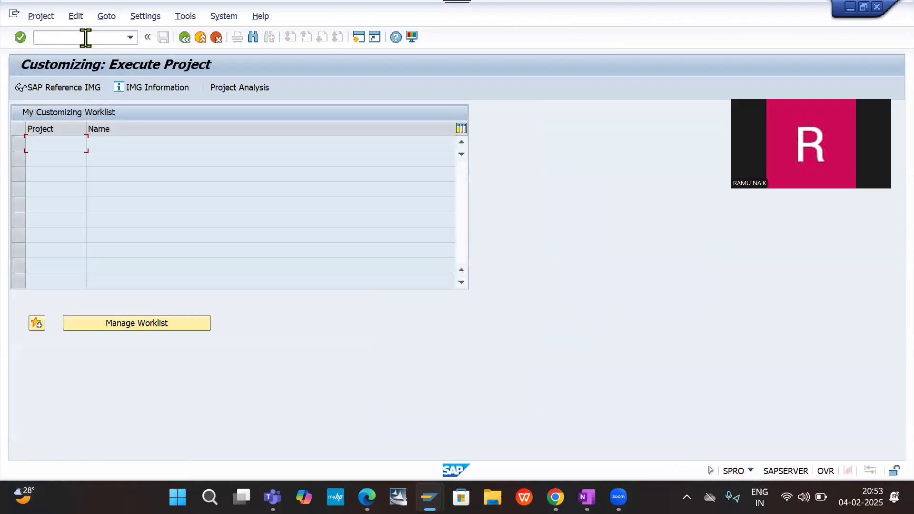
left_click(71, 86)
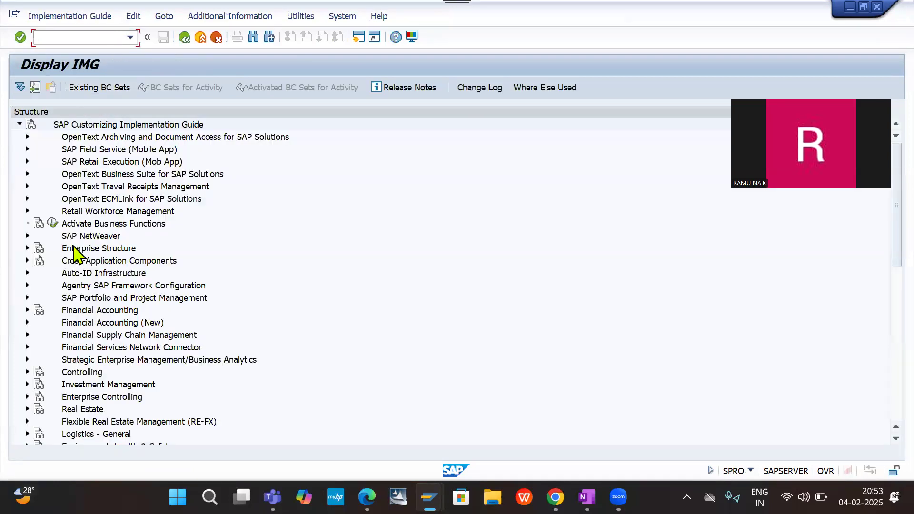
- Open the Define shipping point activity under Enterprise Structure, Definition, Logistics Execution and start a new entry
left_click(27, 249)
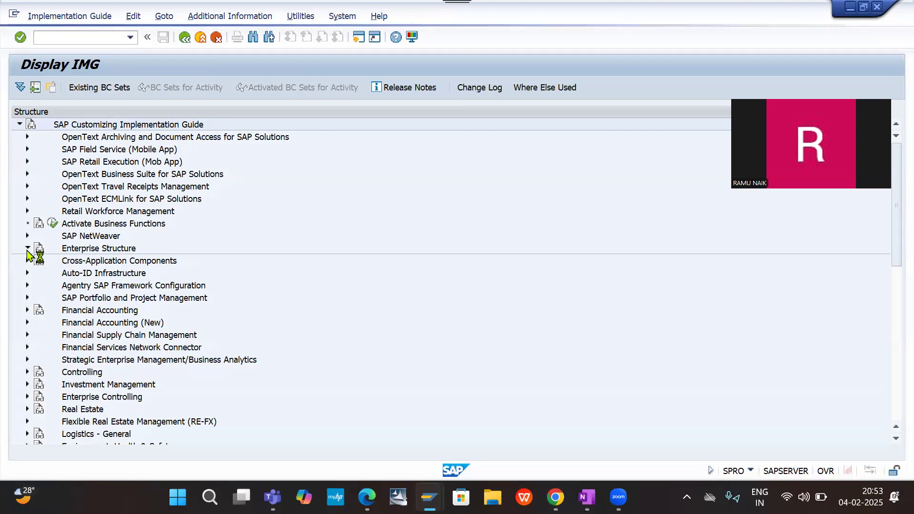
left_click(35, 273)
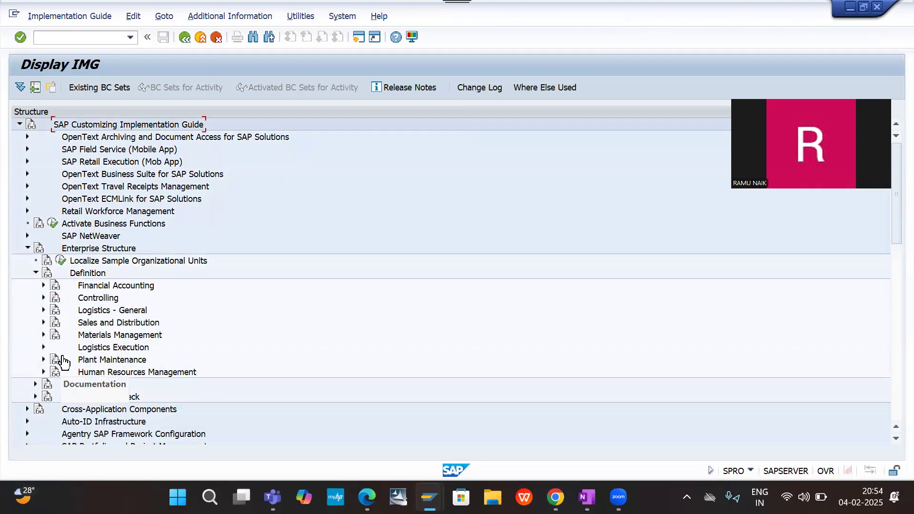
left_click(43, 348)
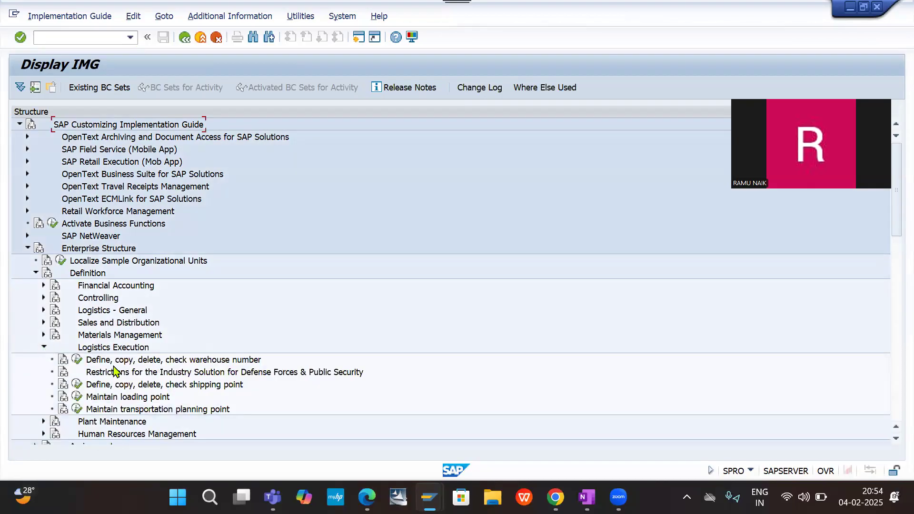
left_click(78, 385)
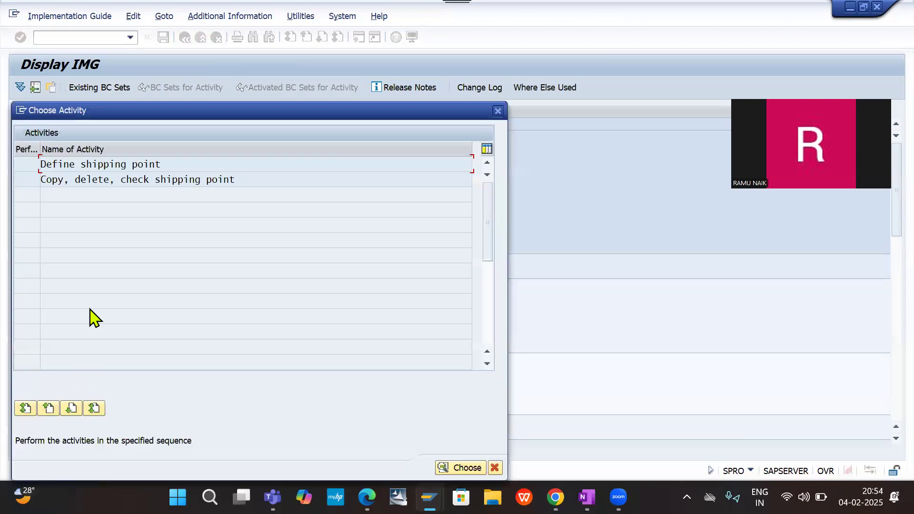
double_click(95, 165)
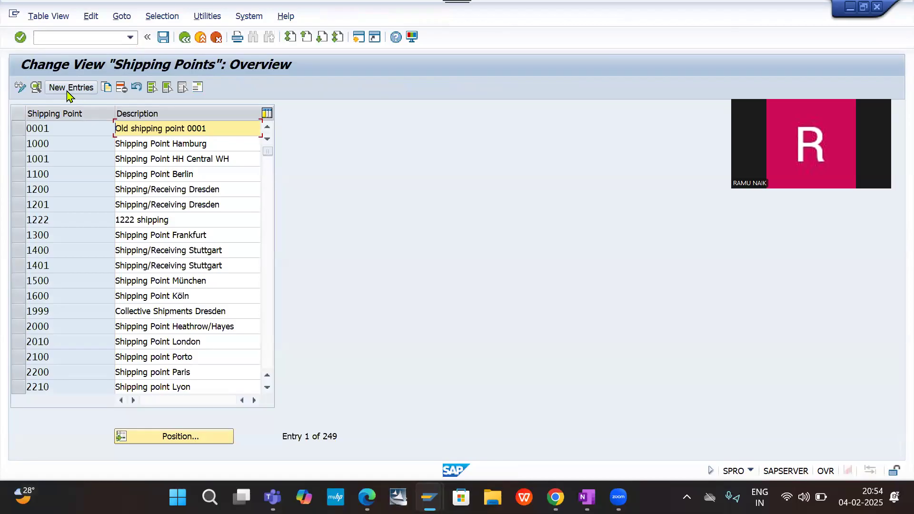
left_click(70, 91)
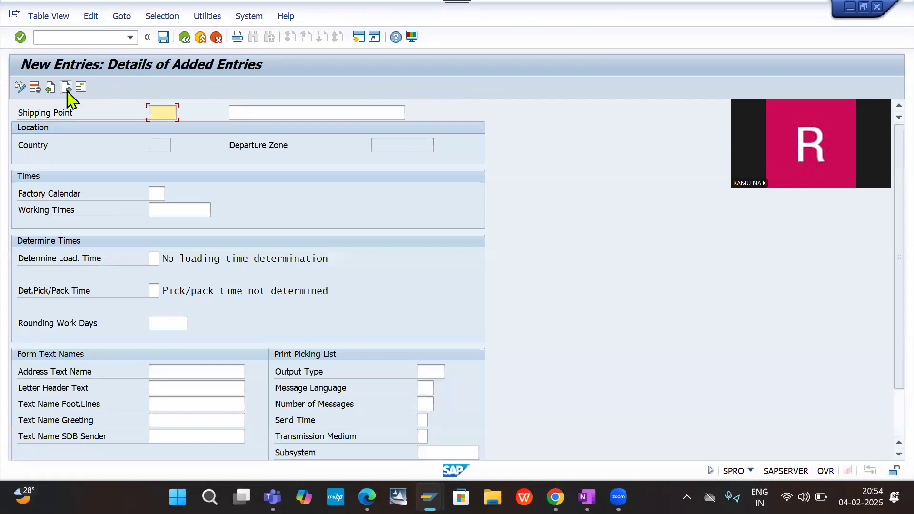
- Enter DESP as the code of the new shipping point
type("de")
key("BackSpace")
key("BackSpace")
type("DES")
type("H")
key("BackSpace")
type("P")
key("Tab")
- Describe the new shipping point as DE20 Shipping point
type("DE")
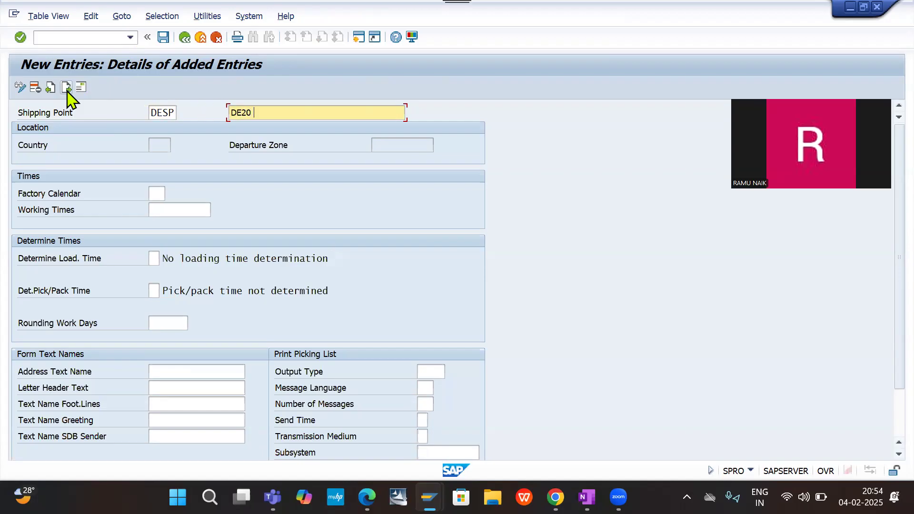
type("20 SHipping poin")
- Assign factory calendar 01, Factory calendar Germany standard, to shipping point DESP and save the entry
left_click(162, 193)
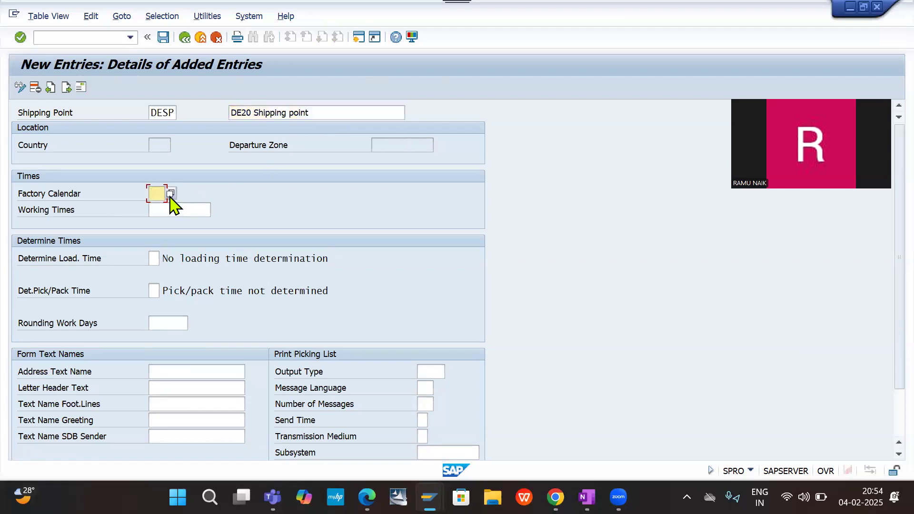
left_click(170, 194)
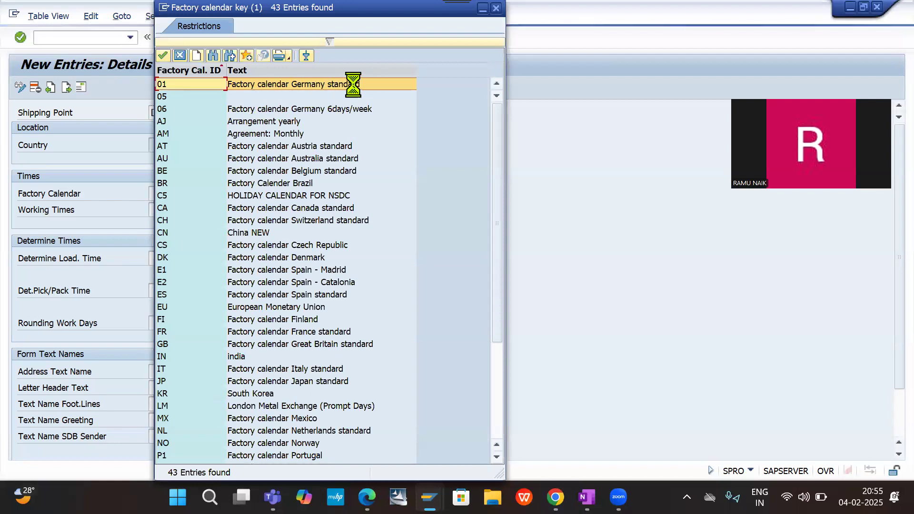
double_click(253, 84)
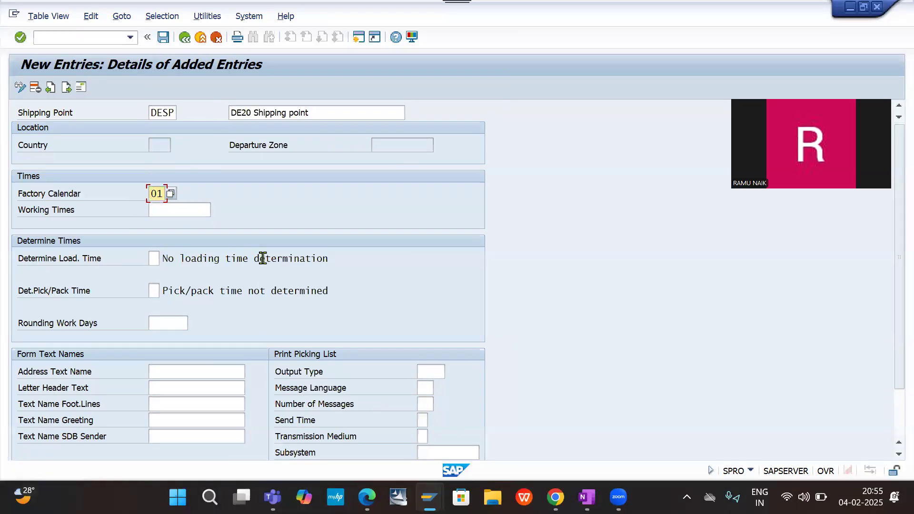
left_click(160, 39)
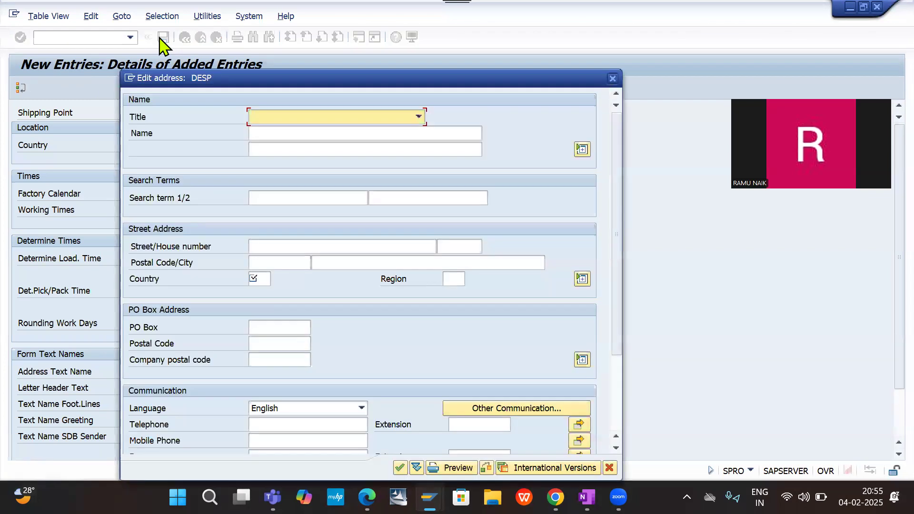
- In the shipping point's address, set the title to Company and the name to DE20 Shipping Point
key("c")
left_click(312, 138)
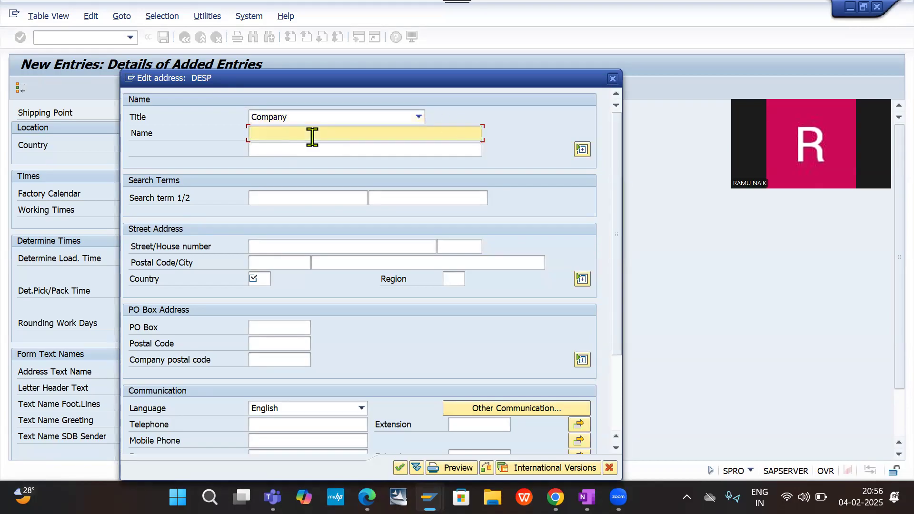
type("de")
key("BackSpace")
key("BackSpace")
type("DE")
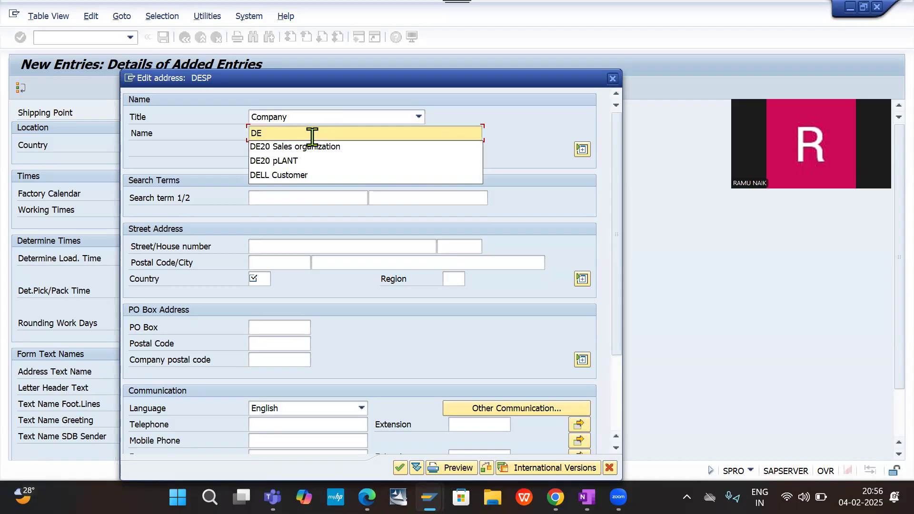
type("20 ")
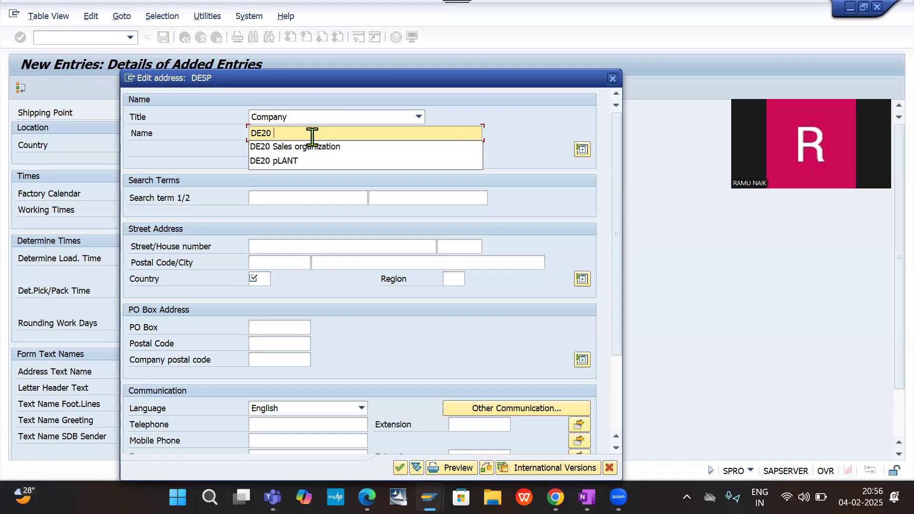
type("Ship")
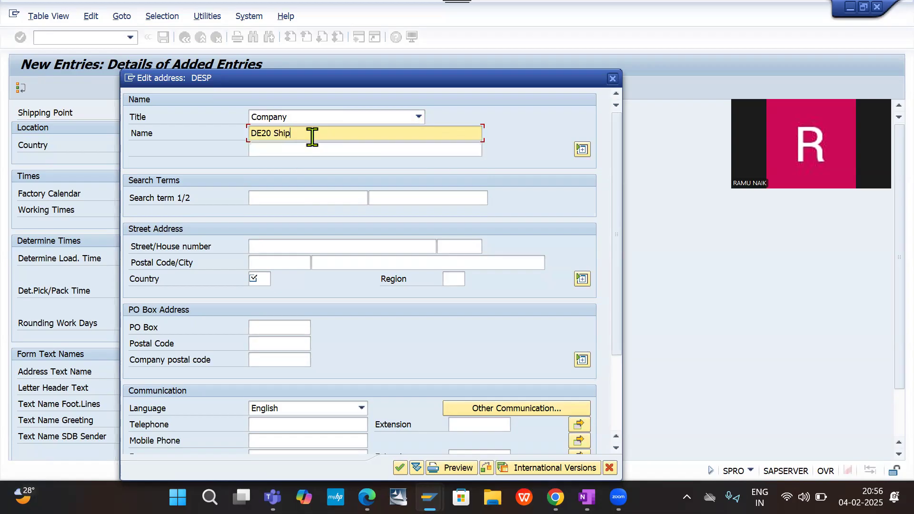
type("ping Point")
- Set the address search terms to HYDERABAD and HYDARABAD
key("Tab")
key("Tab")
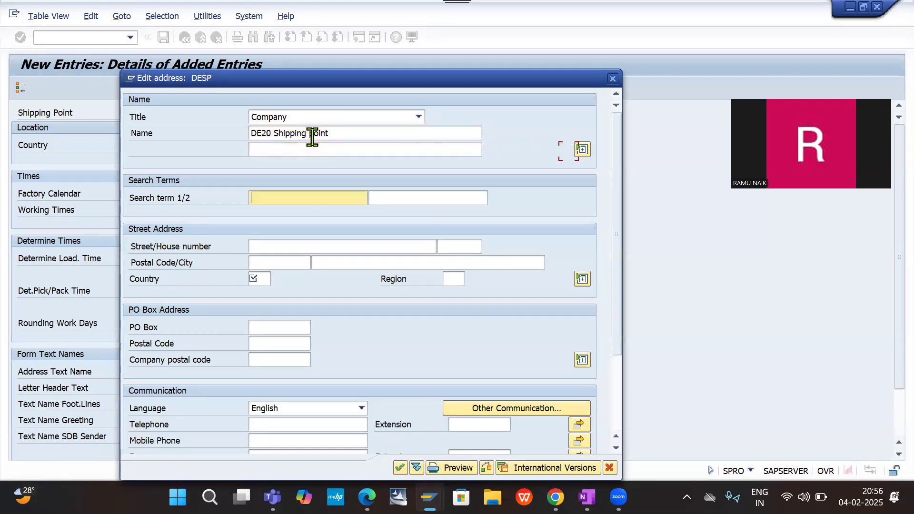
key("Down")
key("Tab")
key("Down")
key("Tab")
- Fill in the street and house number of the shipping point's address
key("Tab")
key("Tab")
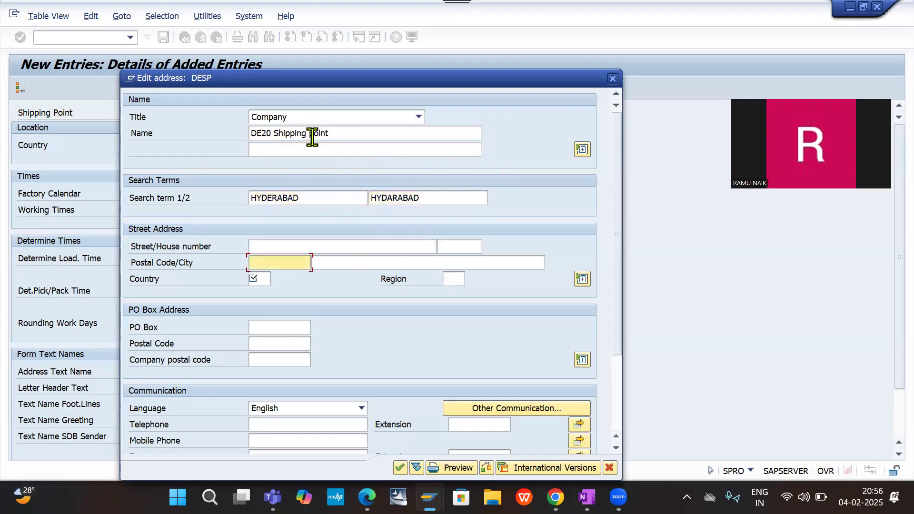
key("shift+Tab")
key("shift+Tab")
type("s")
key("BackSpace")
type("SAP STREET")
- Fill in the postal code and city of the shipping point's address
key("Tab")
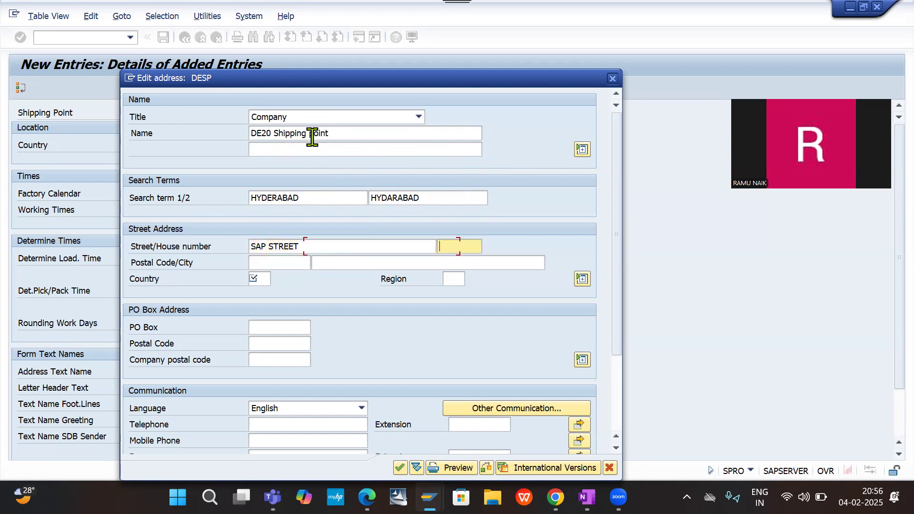
key("Down")
key("Return")
key("Tab")
key("Down")
key("Down")
key("Return")
key("Tab")
key("Down")
key("Return")
- Set the address country to IN and the region to TS
key("Tab")
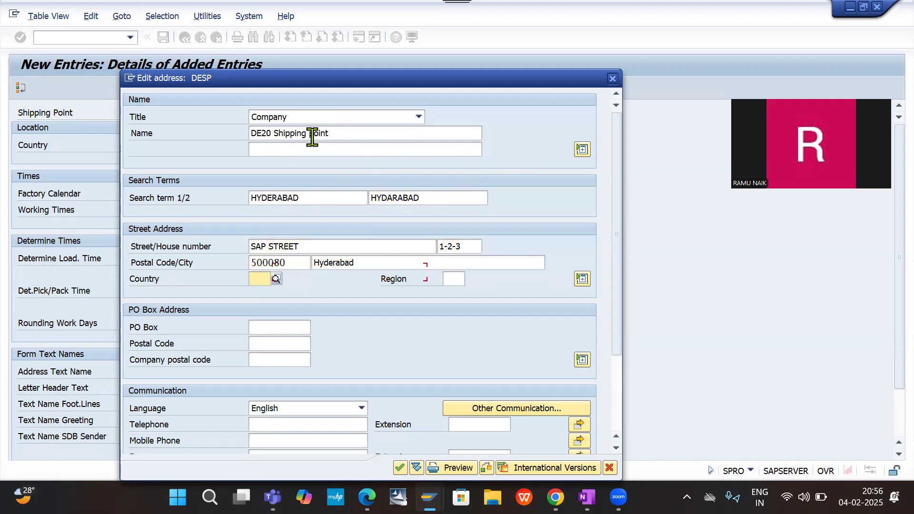
key("Down")
key("Return")
- Fill in the PO box and its postal code in the shipping point's address
key("Tab")
key("Down")
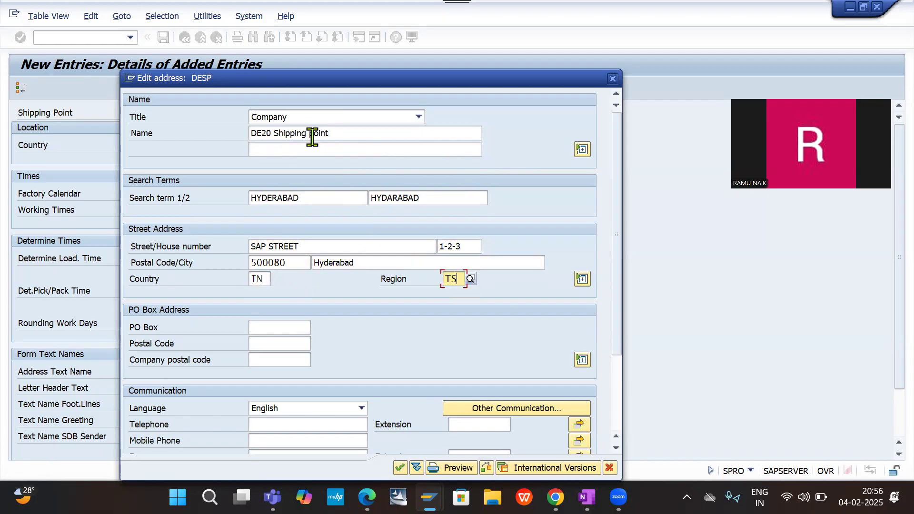
key("Return")
key("Tab")
key("Down")
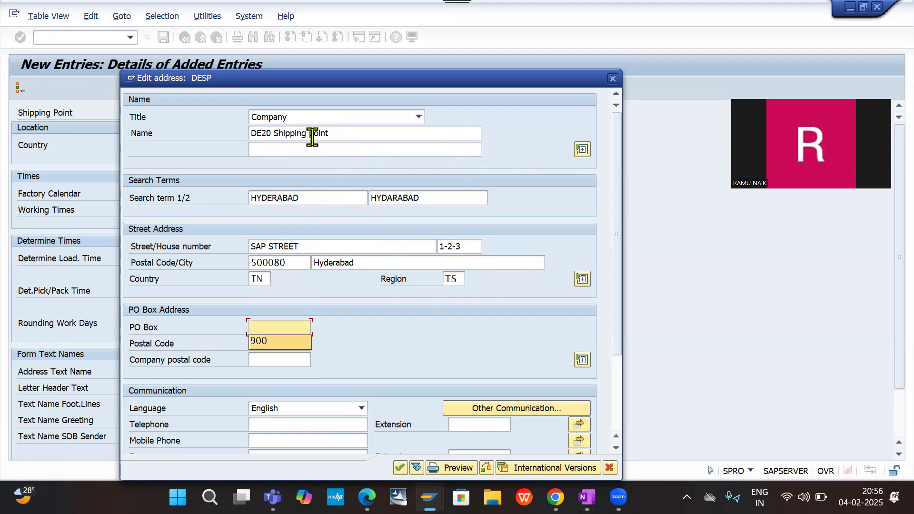
key("Return")
key("Tab")
key("Down")
key("Return")
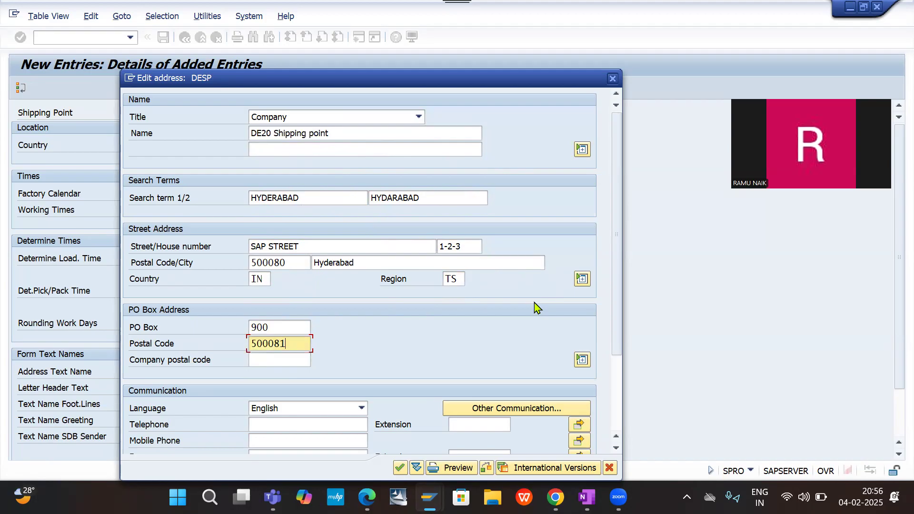
- Confirm the address and save shipping point DESP under the customizing request FI - SD Integration DE20
key("Return")
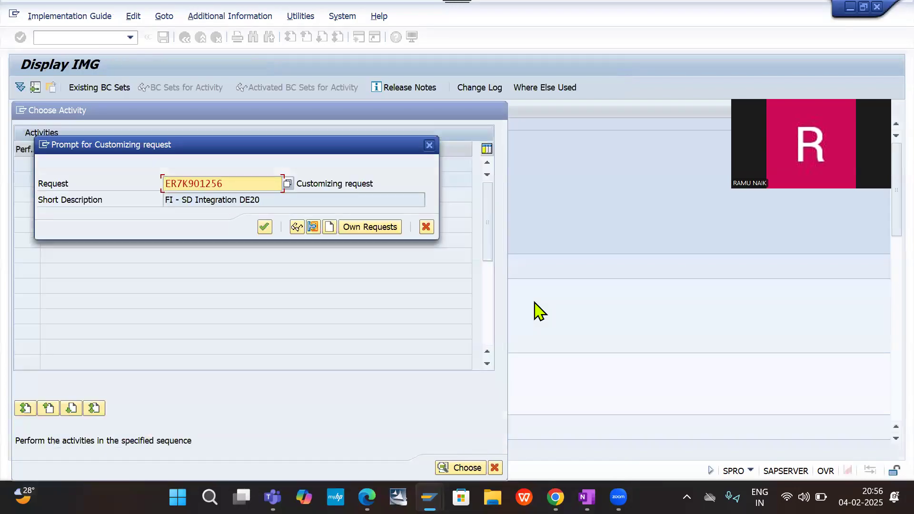
left_click(265, 227)
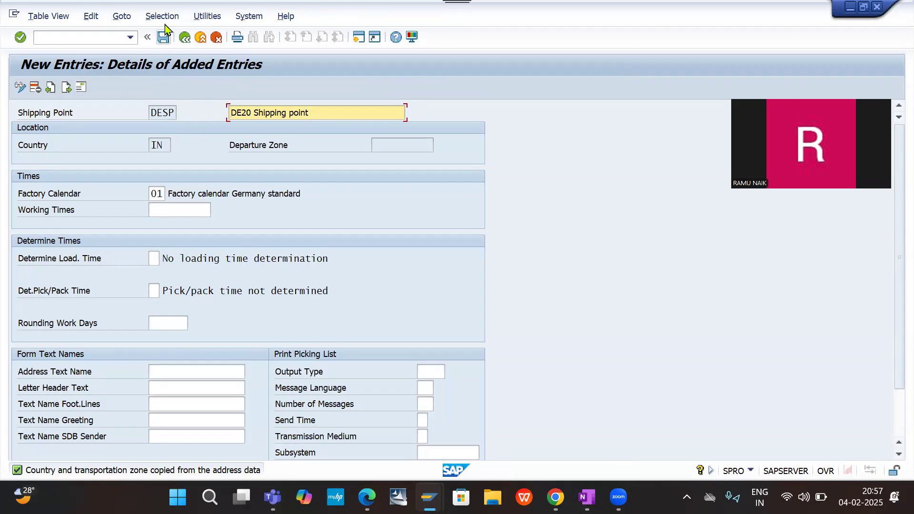
left_click(162, 39)
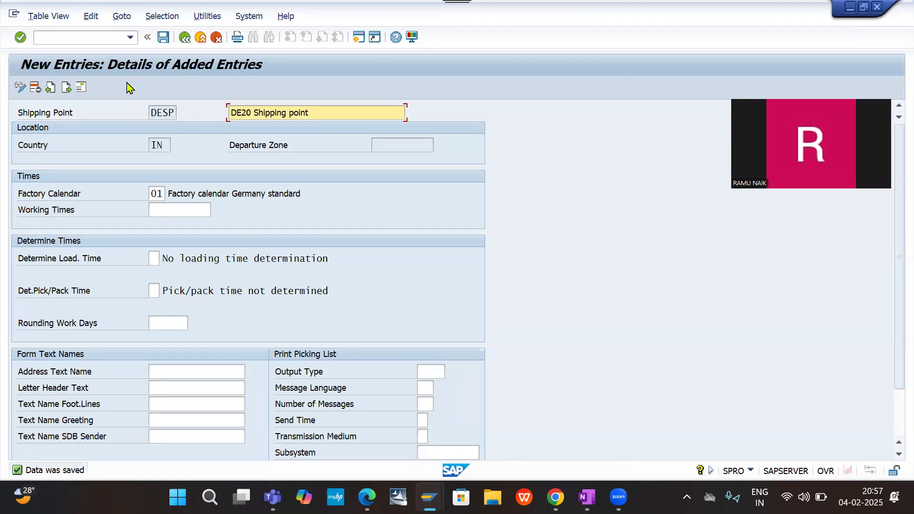
- Leave the shipping point entry and its overview to return to the shipping point activity list
left_click(91, 41)
type("/N")
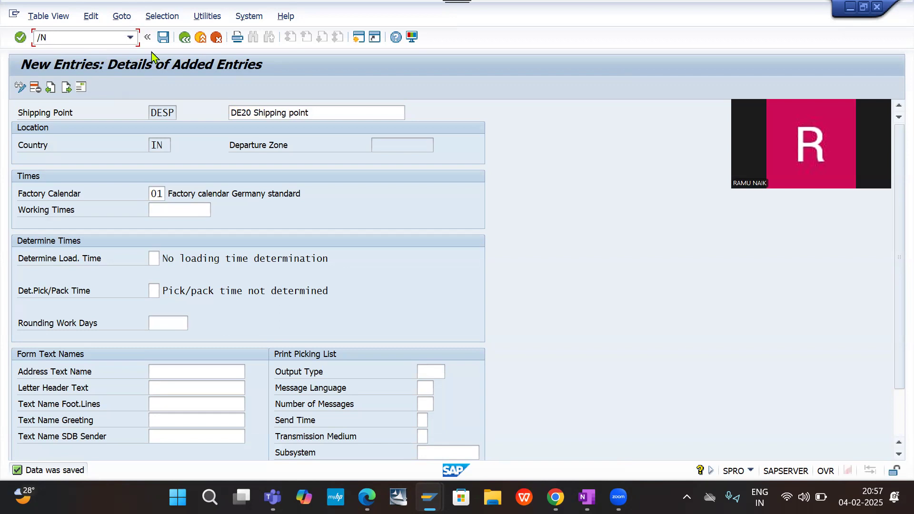
left_click(183, 37)
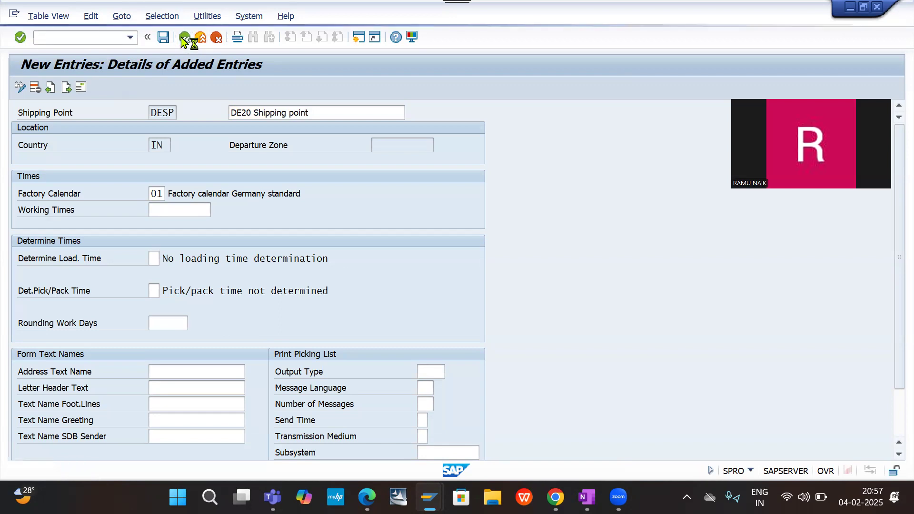
left_click(184, 38)
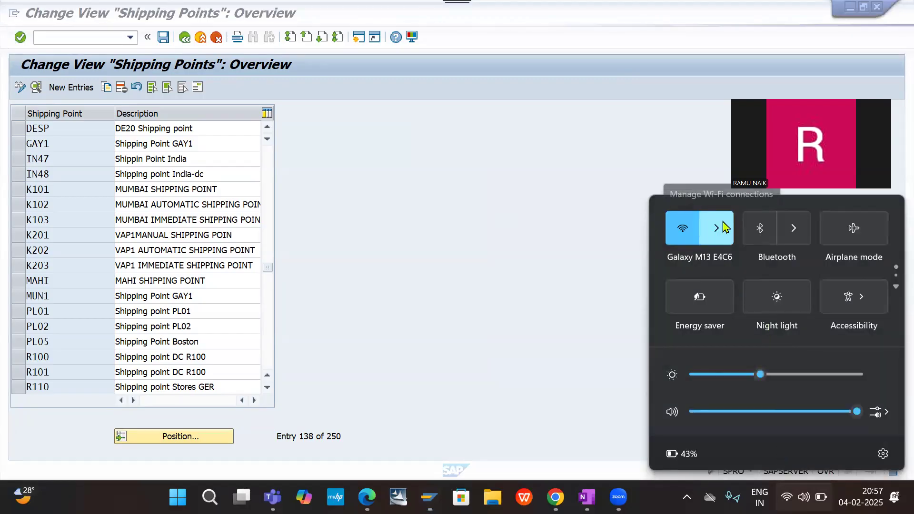
- Examine the list of available Wi-Fi networks in the Windows quick settings
left_click(724, 227)
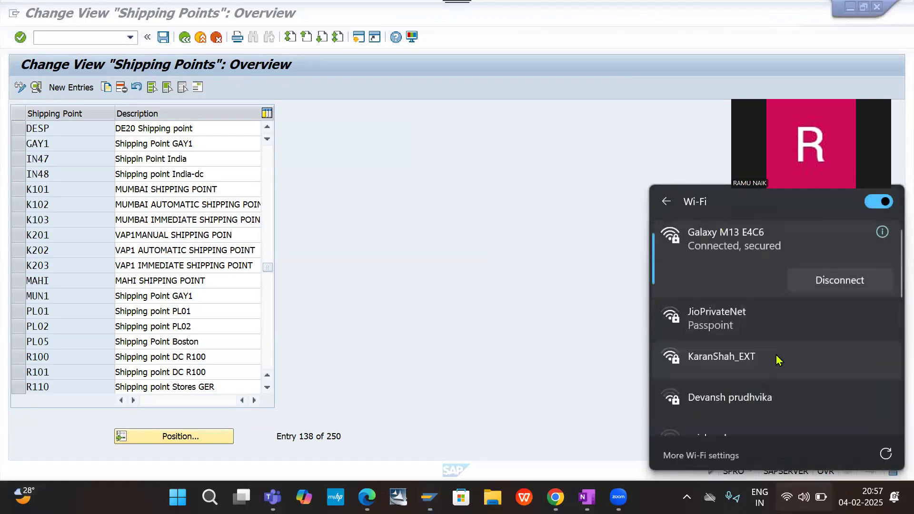
scroll(746, 312, "down", 3)
scroll(746, 312, "up", 3)
scroll(746, 312, "down", 4)
scroll(746, 312, "up", 1)
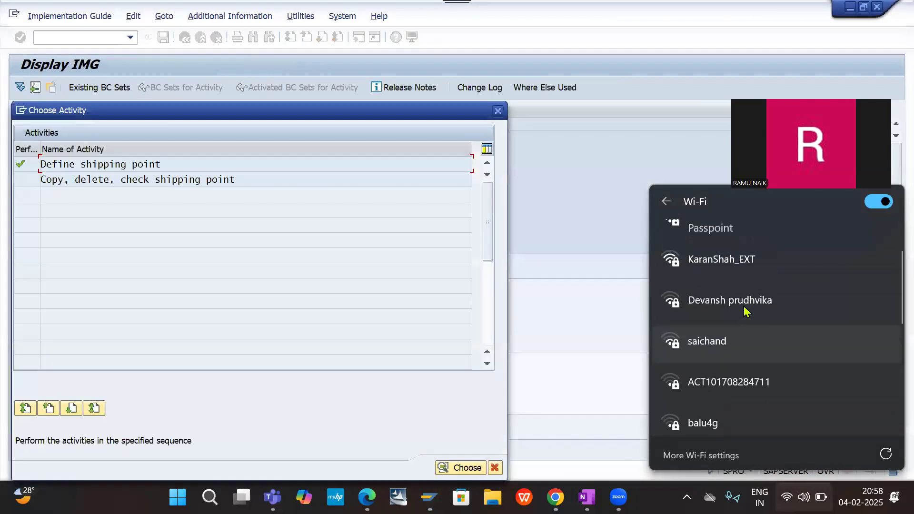
scroll(747, 312, "down", 3)
scroll(747, 312, "up", 5)
scroll(746, 312, "down", 6)
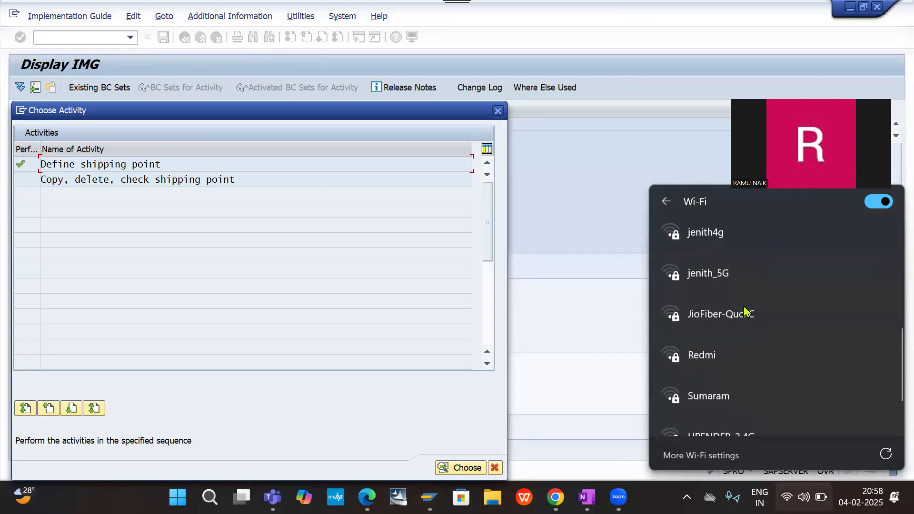
scroll(746, 312, "up", 6)
scroll(747, 312, "down", 2)
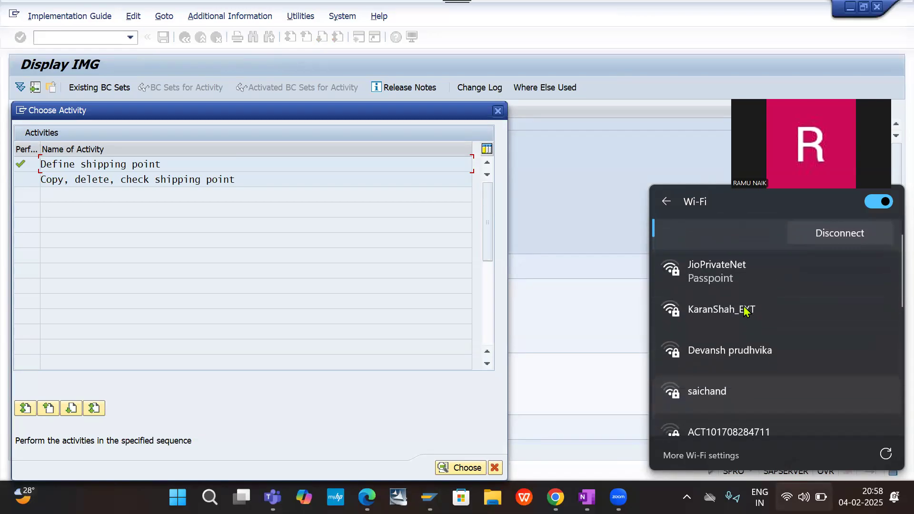
left_click(600, 305)
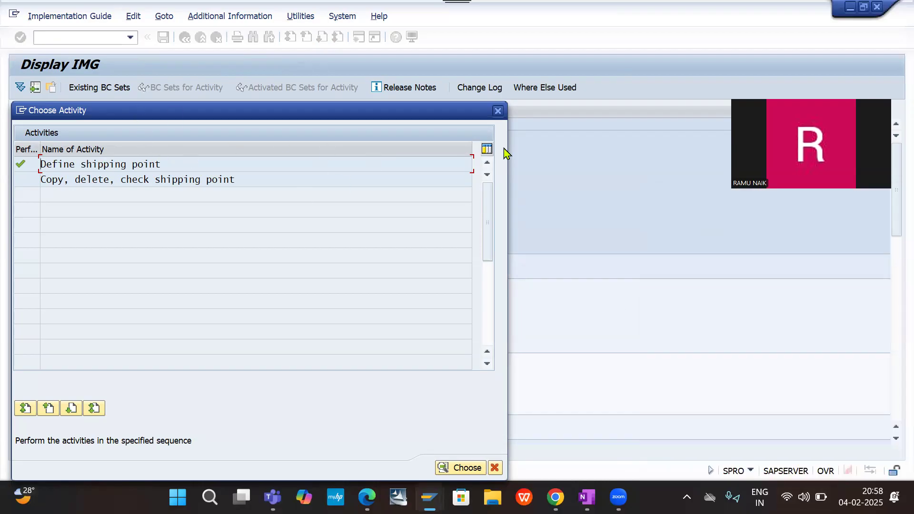
- Close the activity selection for shipping points to return to the implementation guide structure
left_click(499, 111)
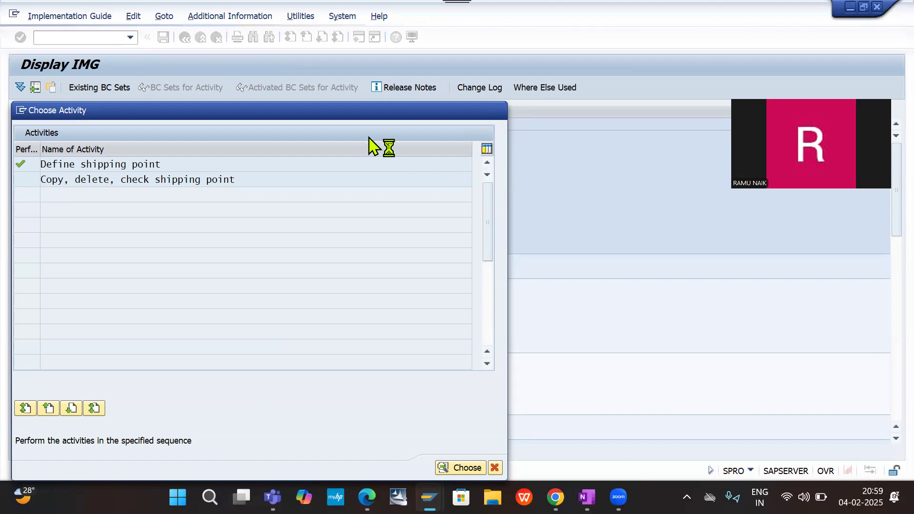
left_click_drag(299, 120, 374, 120)
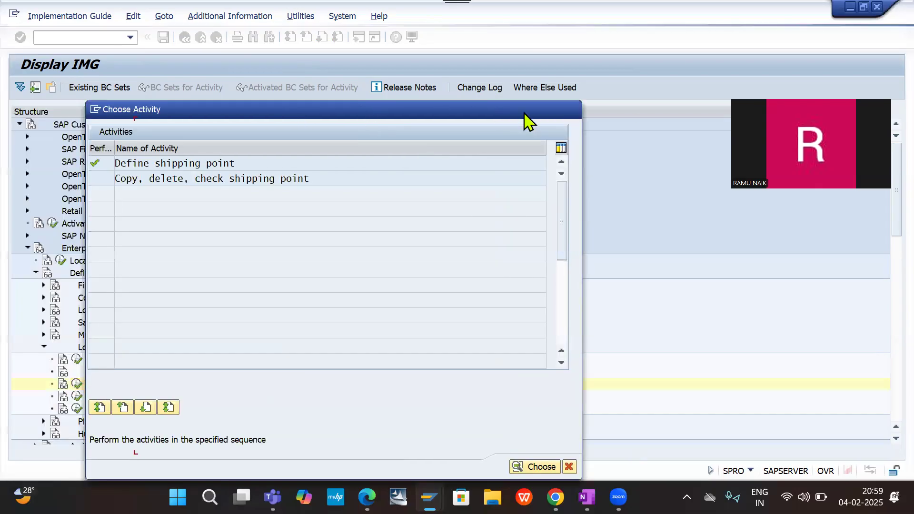
left_click(572, 109)
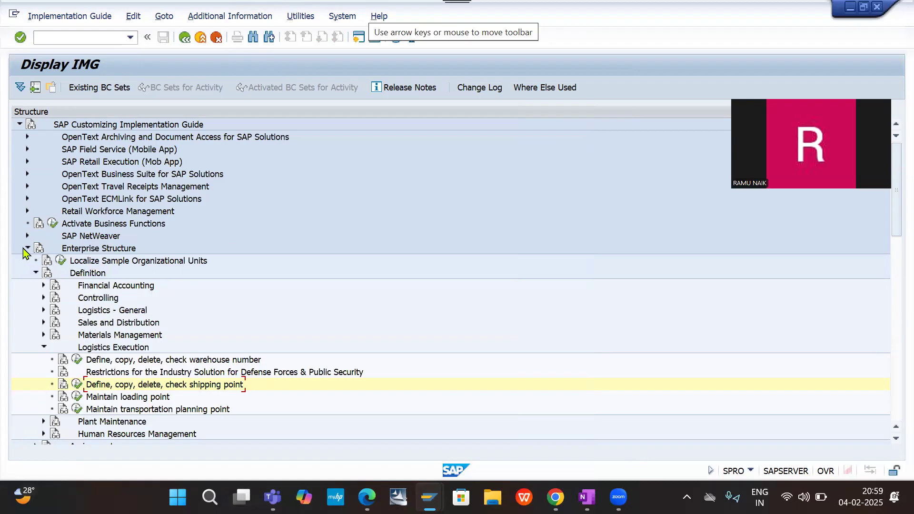
- Open Assign sales organization to company code under Enterprise Structure, Assignment, Sales and Distribution
left_click(36, 273)
left_click(36, 285)
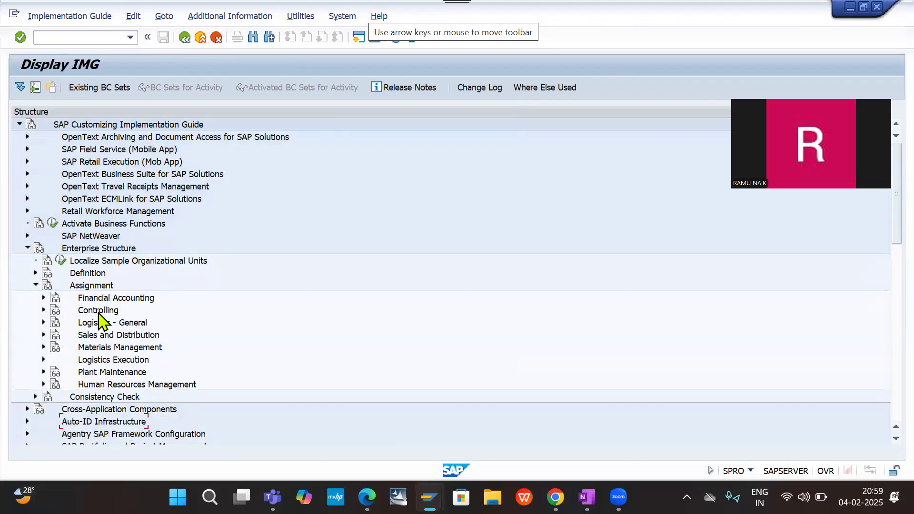
left_click(43, 335)
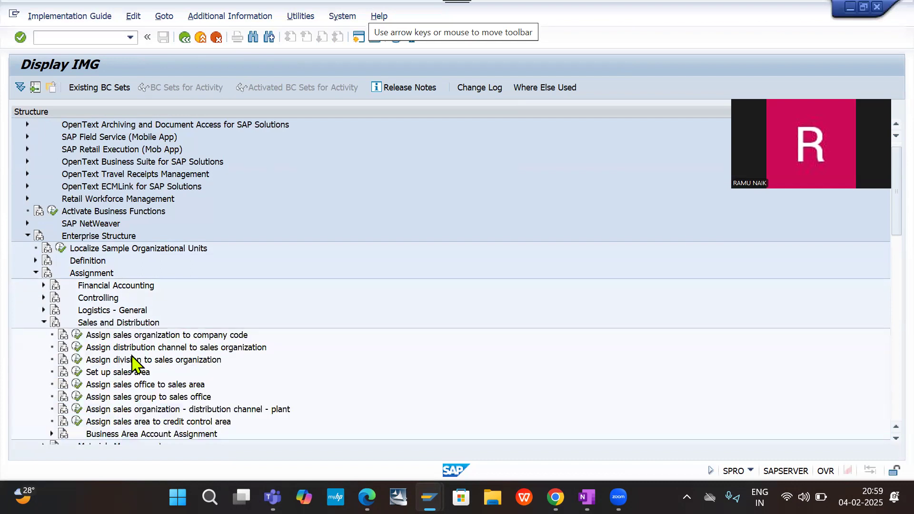
left_click(76, 336)
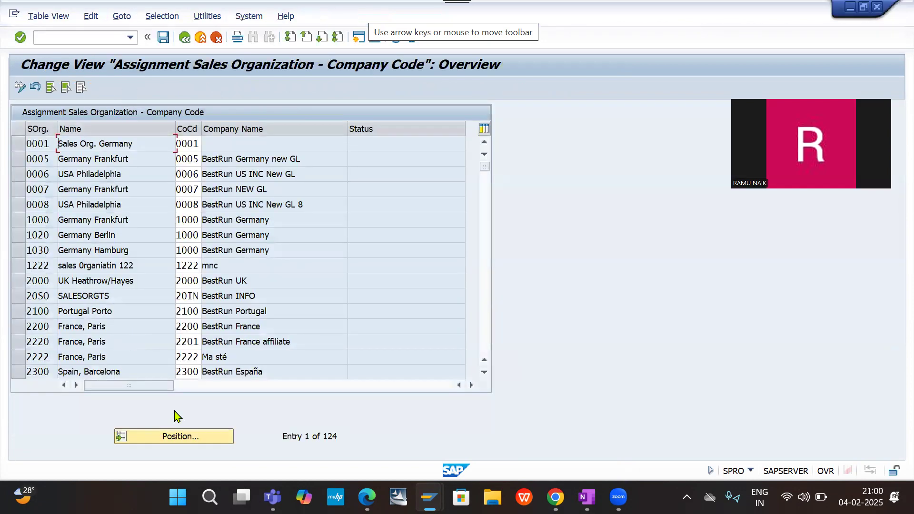
- Position the sales organization assignment table on the entry DESO
left_click(170, 435)
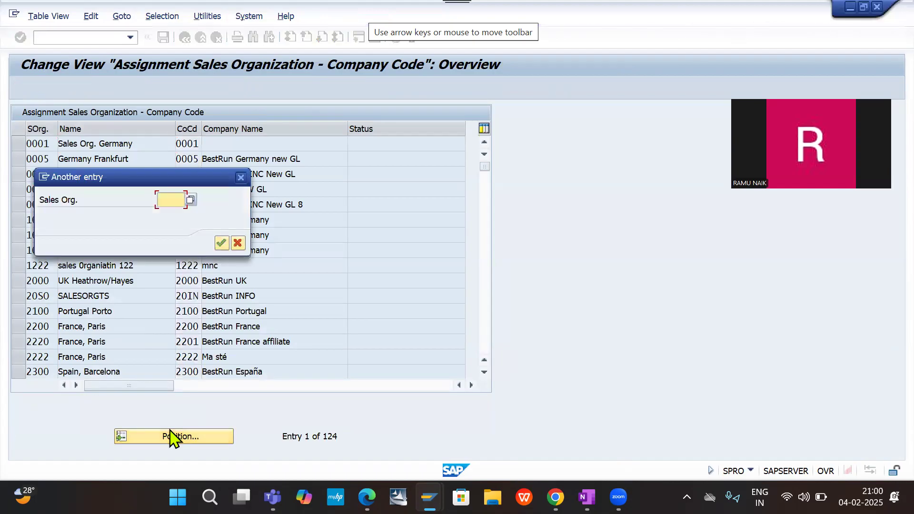
type("DE")
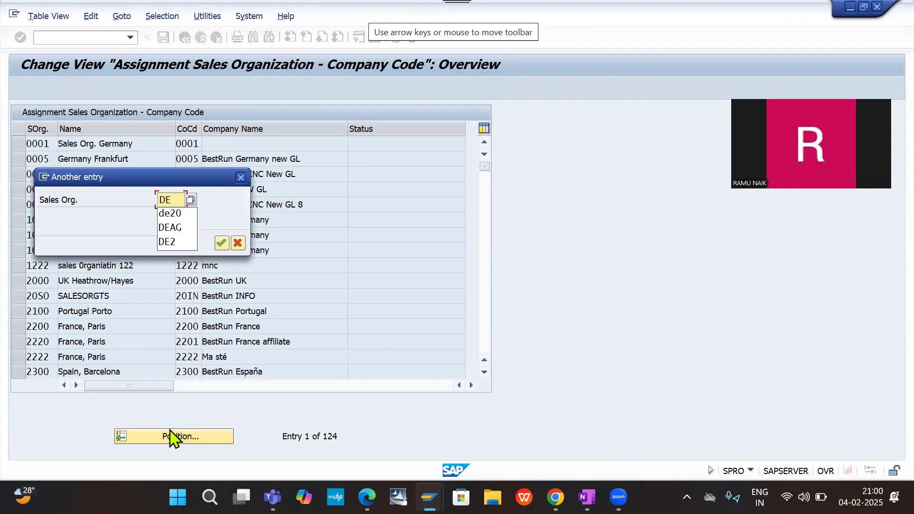
type("SO")
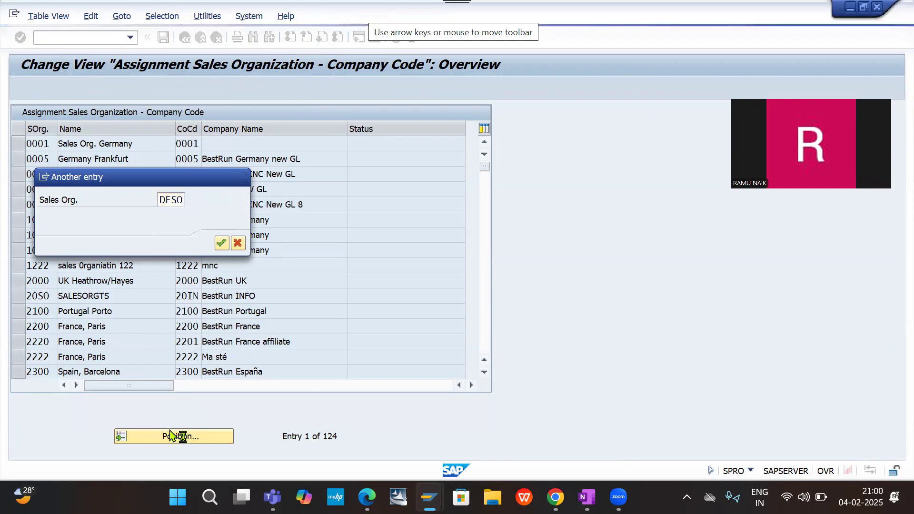
key("Return")
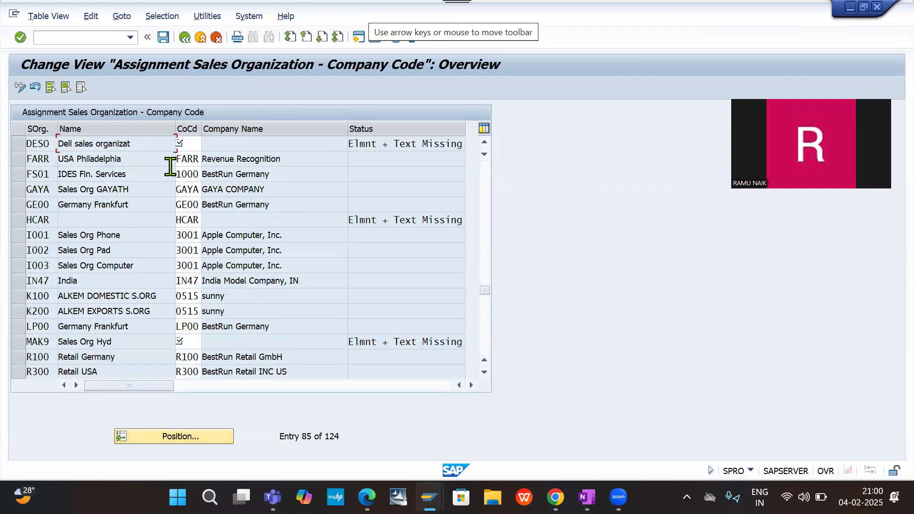
- Assign company code DE20 to sales organization DESO
left_click(189, 143)
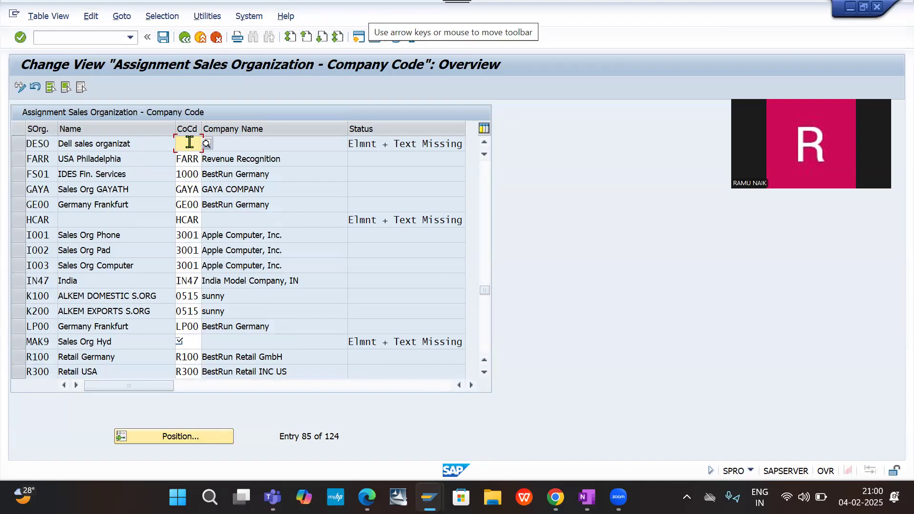
type("DE20")
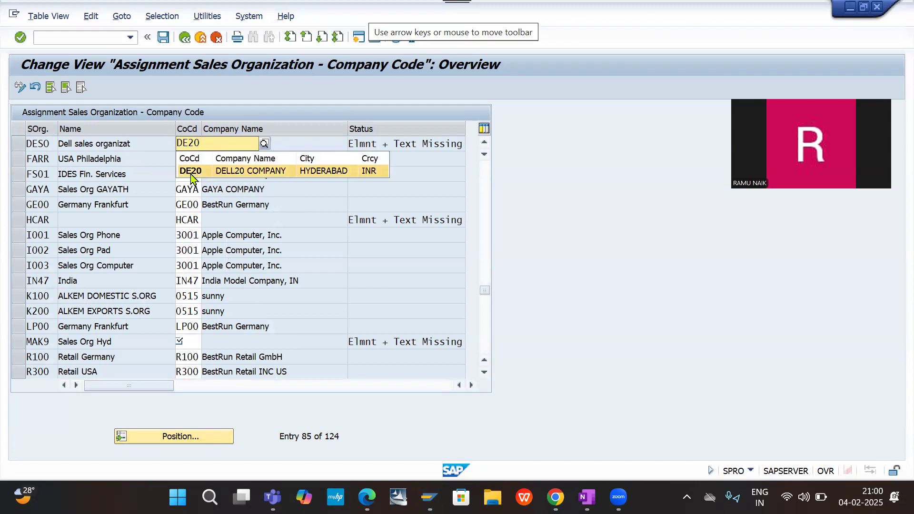
left_click(191, 172)
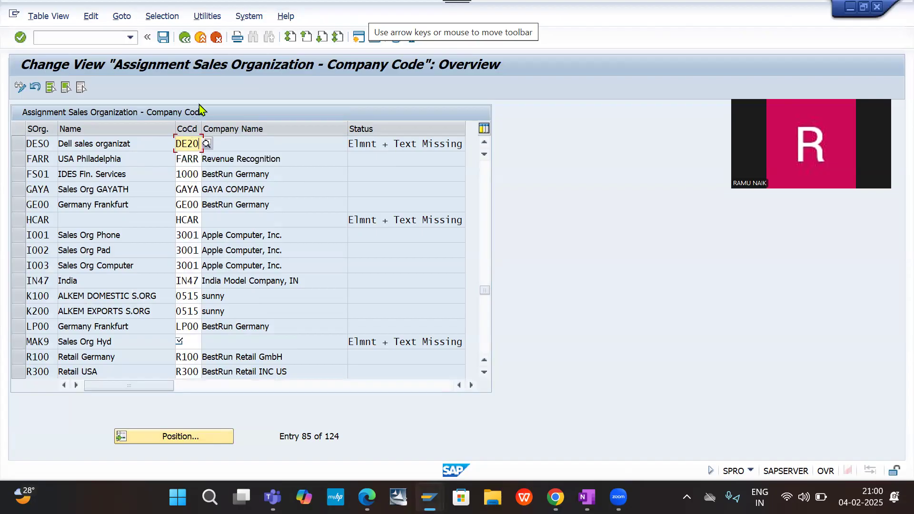
- Try to save the sales organization assignment, then cancel the maintenance
left_click(166, 41)
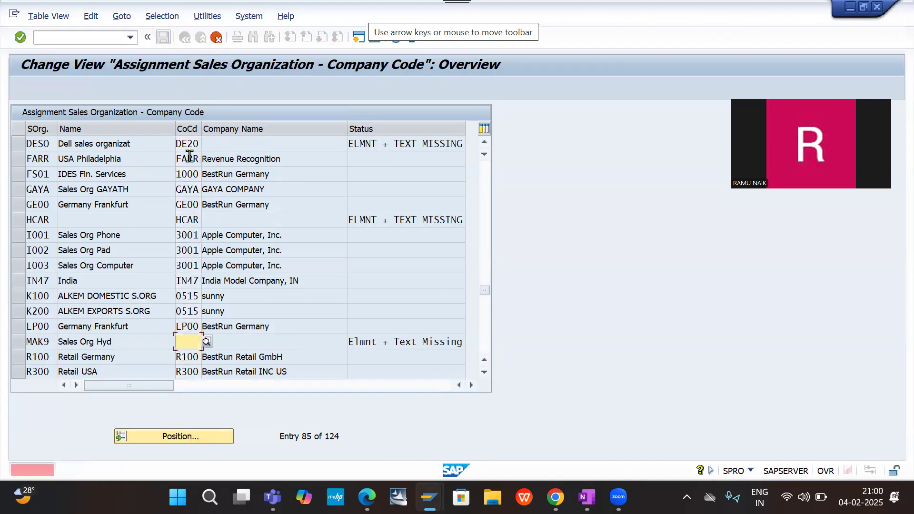
key("Return")
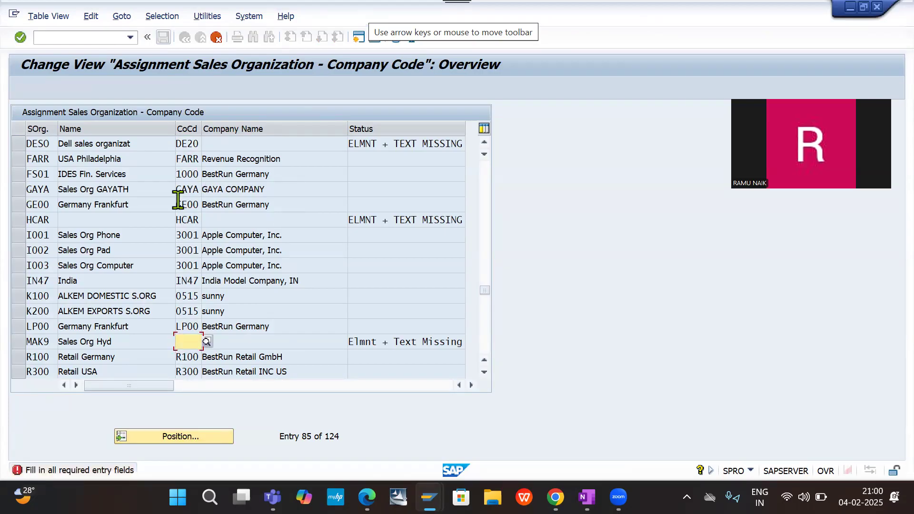
left_click(215, 38)
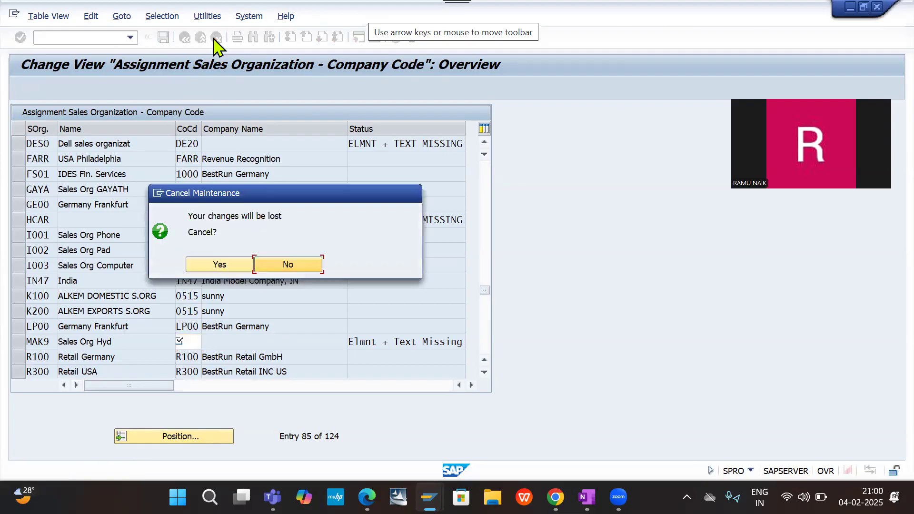
left_click(211, 266)
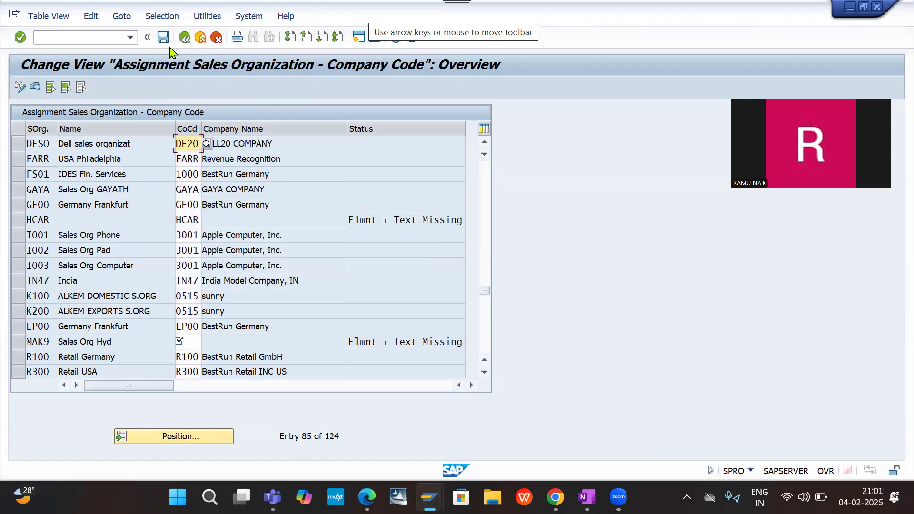
- Set the company code of sales organization MAK9 to 1000 and save the assignments under the customizing request FI - SD Integration DE20
left_click(163, 38)
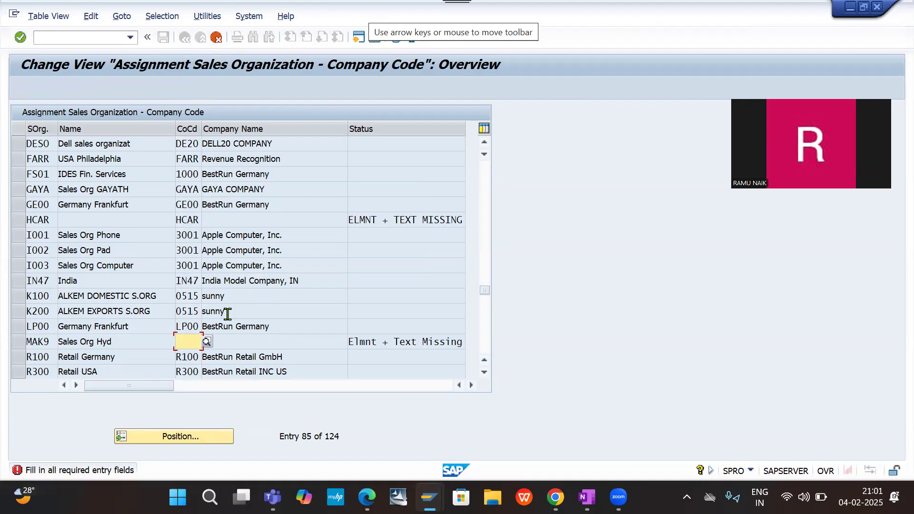
type("1000")
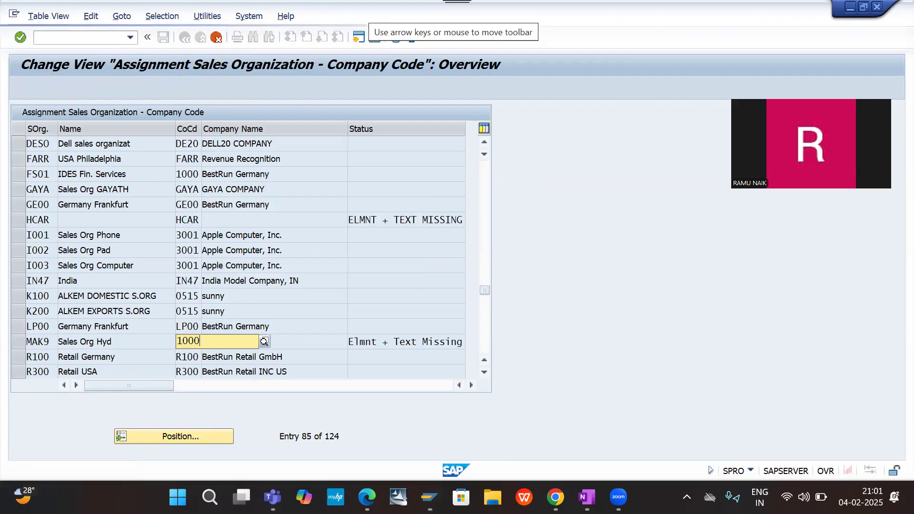
key("Return")
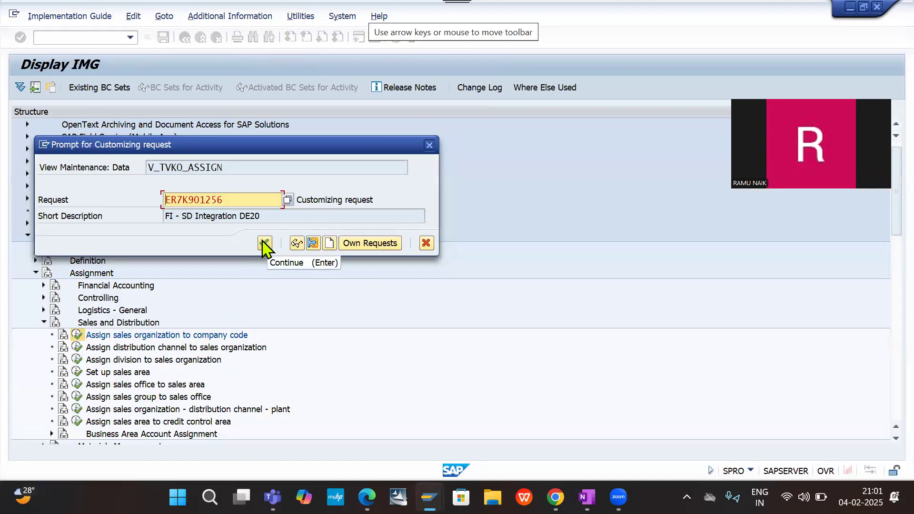
left_click(265, 244)
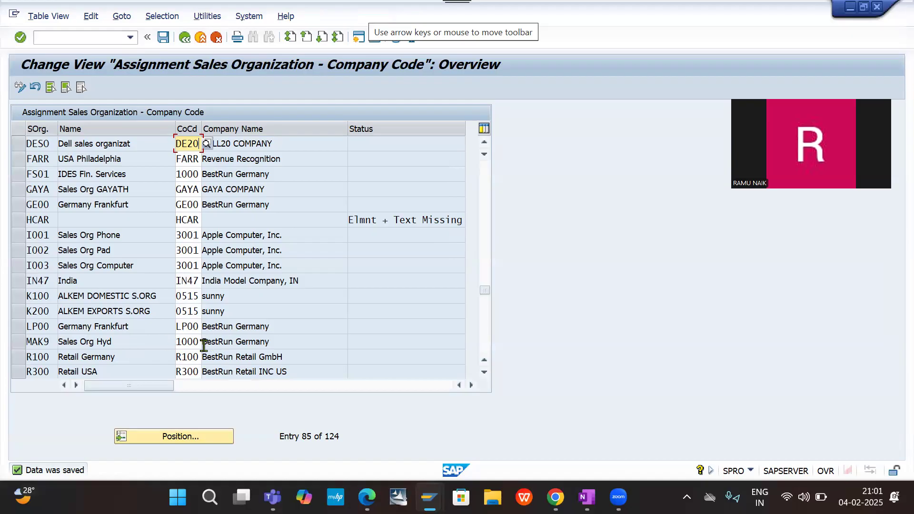
left_click(164, 37)
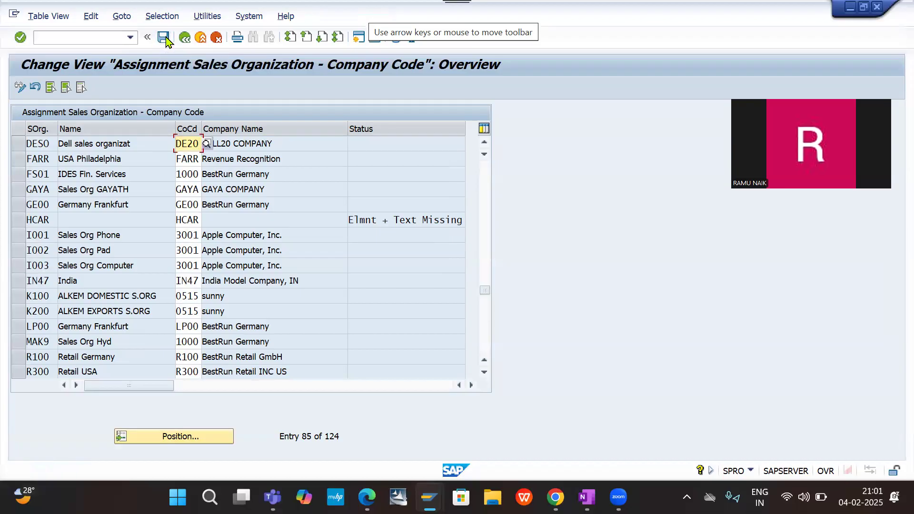
- Leave the company code assignment and open the Sales and Distribution activity Assign distribution channel to sales organization
left_click(74, 34)
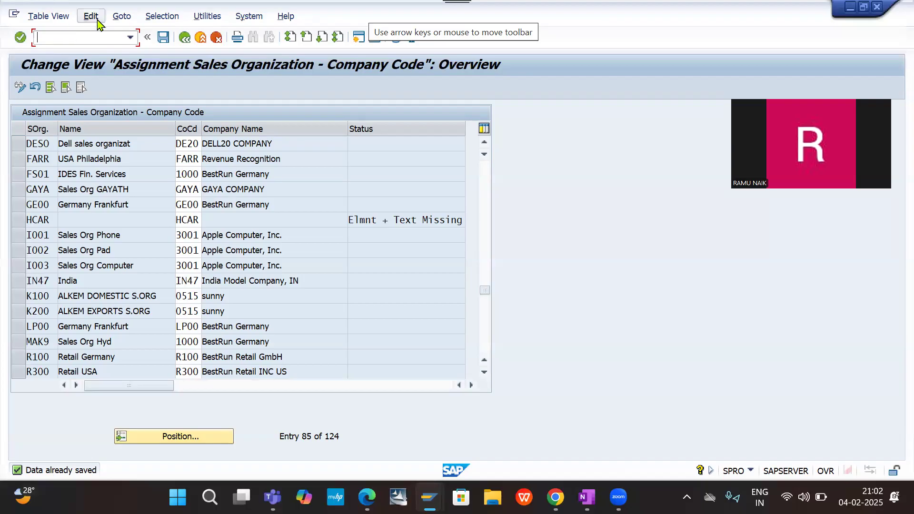
left_click(185, 44)
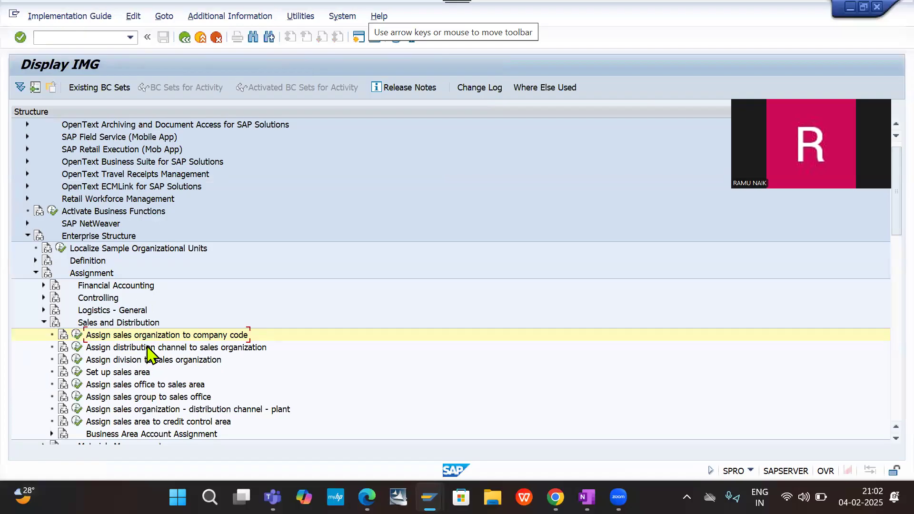
left_click(77, 348)
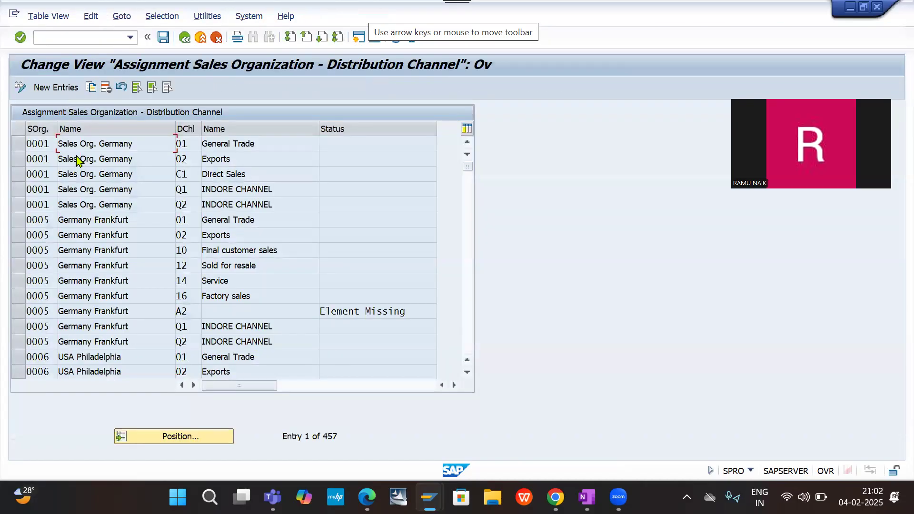
- Position the sales organization – distribution channel table on sales organization DESO
left_click(168, 436)
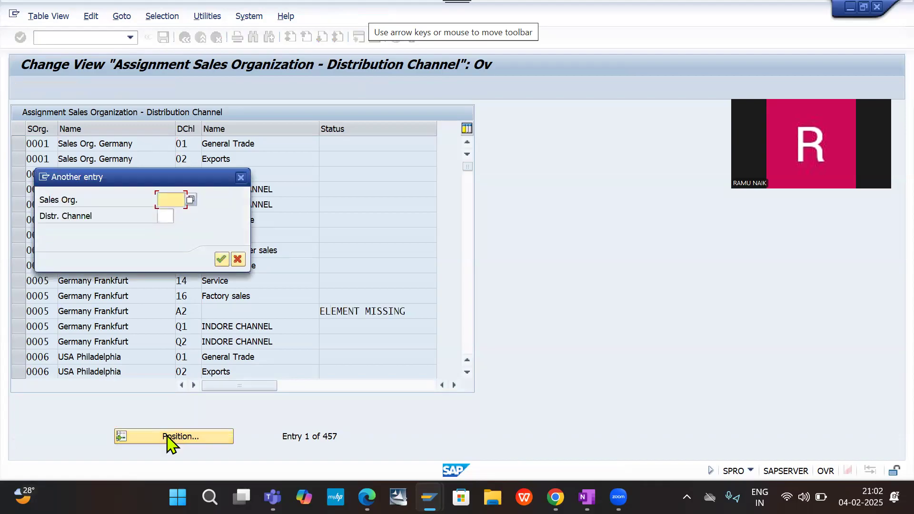
type("DE")
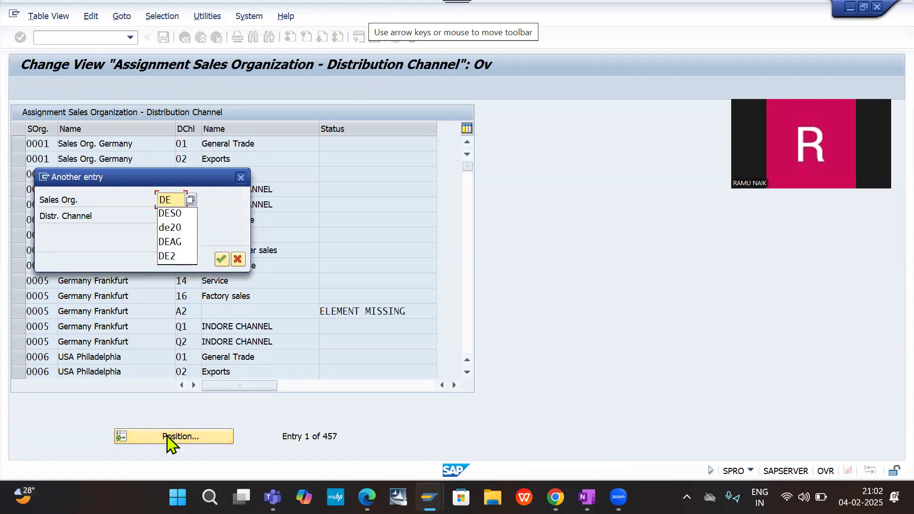
type("S")
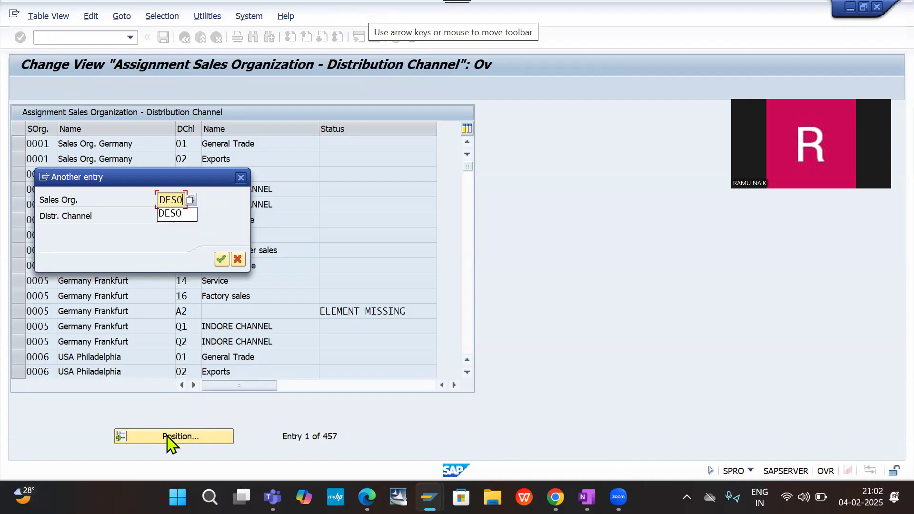
type("O")
key("Return")
key("Return")
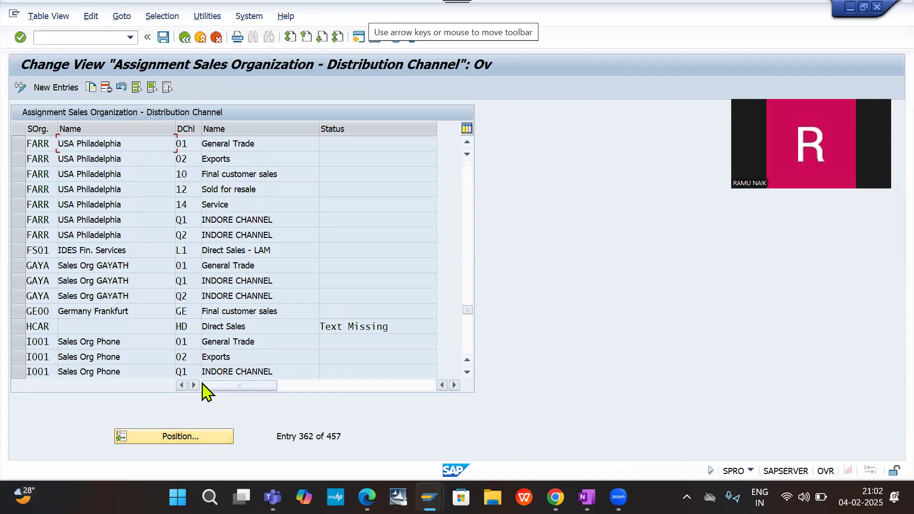
key("alt+Tab")
key("Tab")
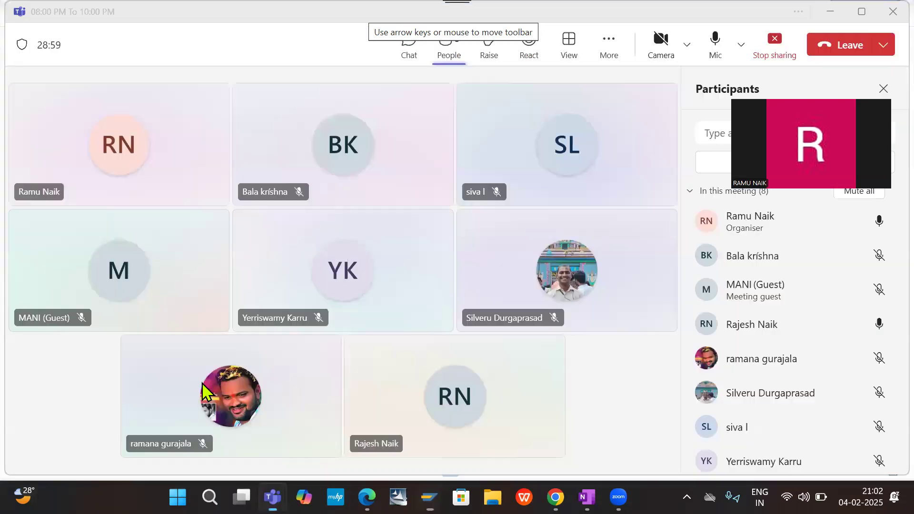
key("alt+Tab")
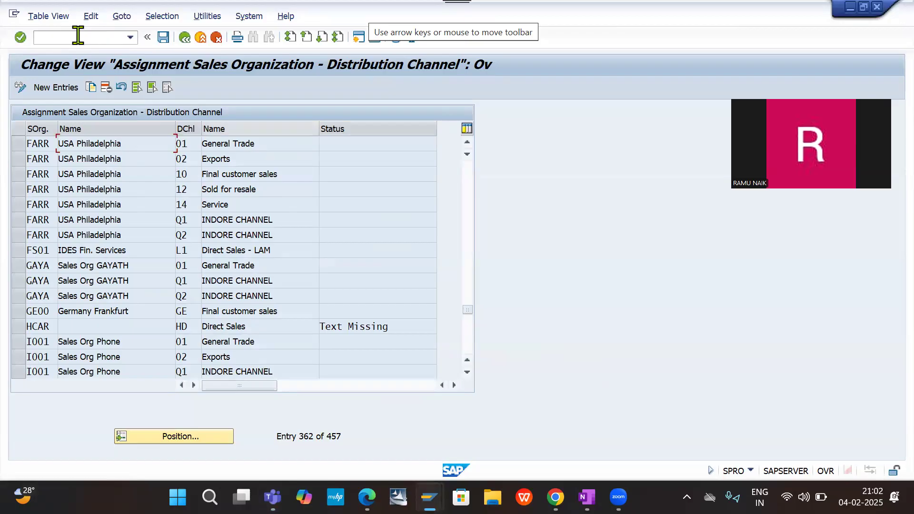
- Position the assignment table by distribution channel DC, leaving the sales organization empty
left_click(185, 442)
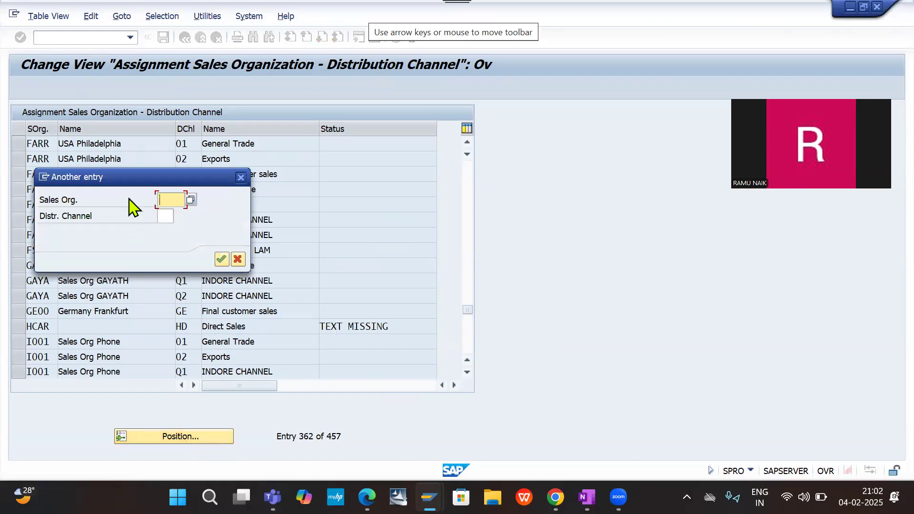
left_click(164, 216)
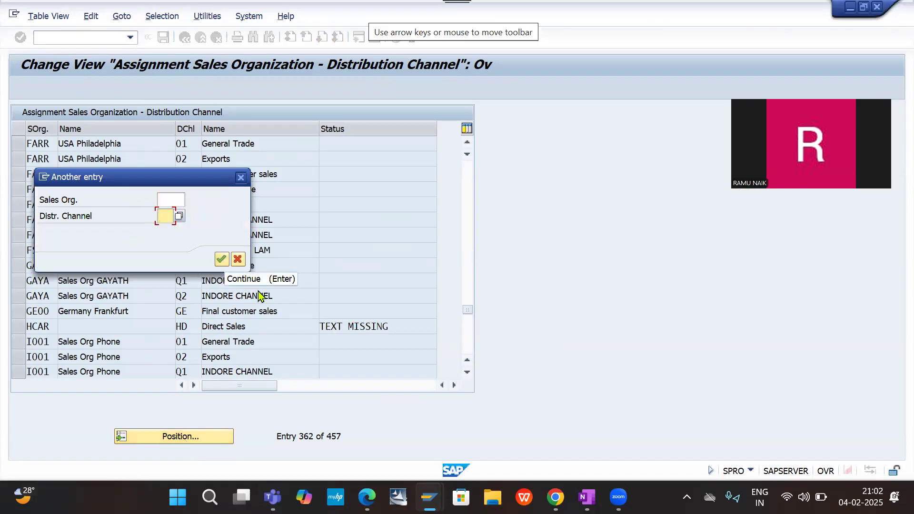
type("DC")
key("Return")
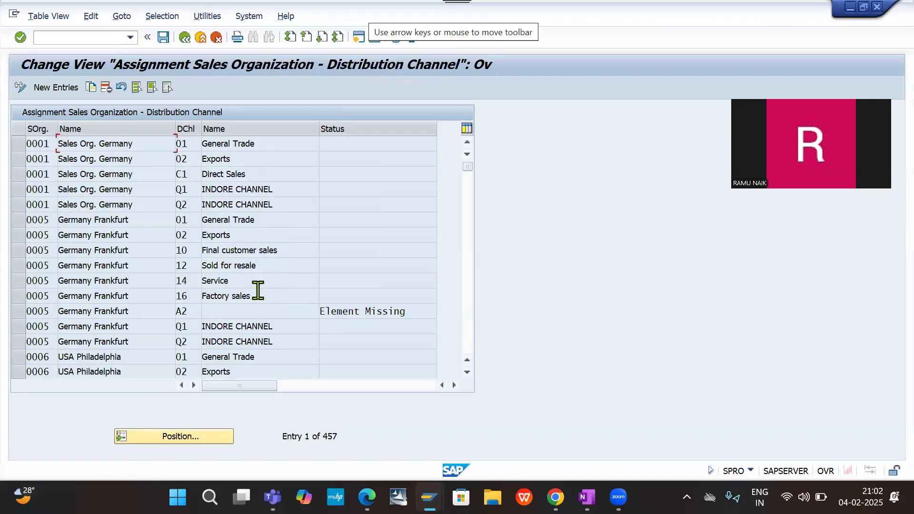
- Look through the sales organization – distribution channel assignments for an entry of sales organization DESO
scroll(217, 241, "down", 2)
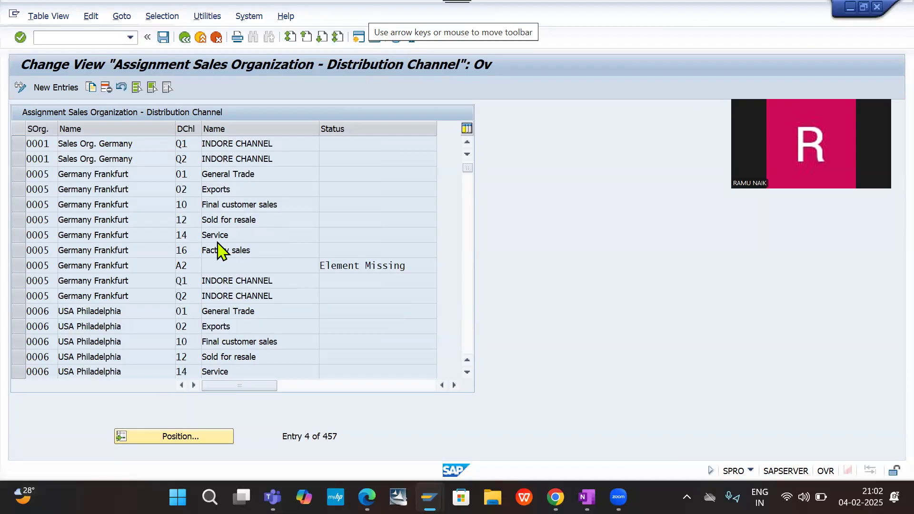
scroll(218, 241, "down", 12)
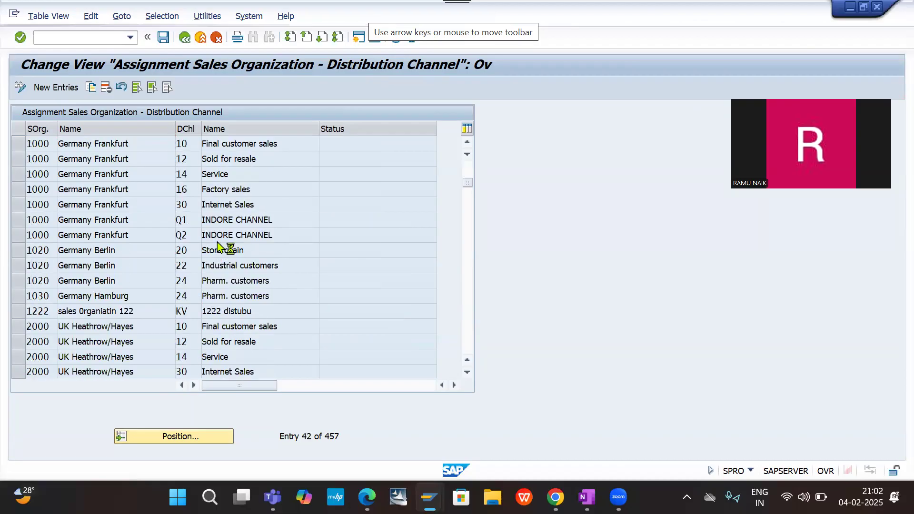
scroll(217, 245, "down", 13)
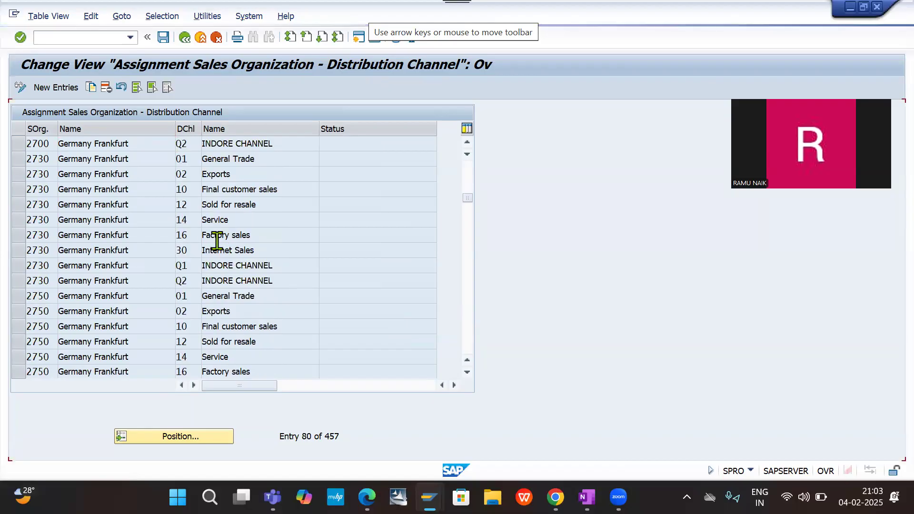
scroll(218, 242, "down", 8)
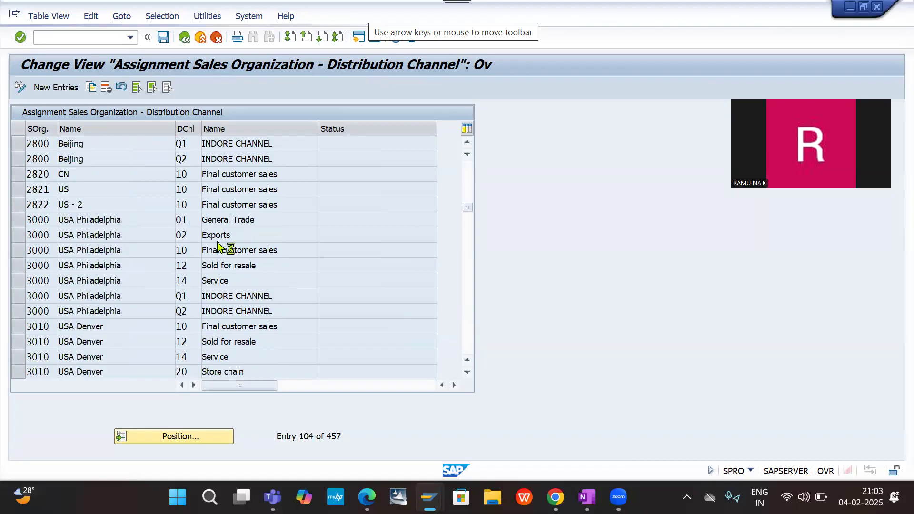
left_click(465, 301)
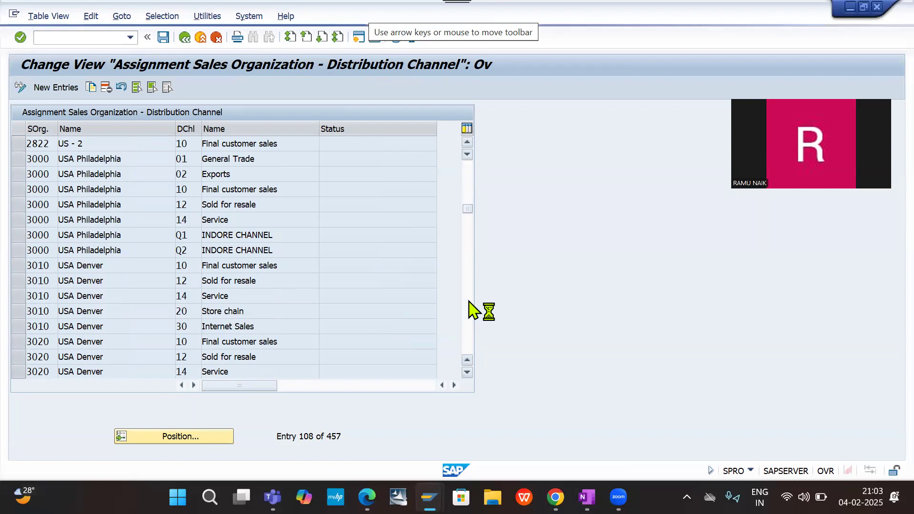
left_click(467, 306)
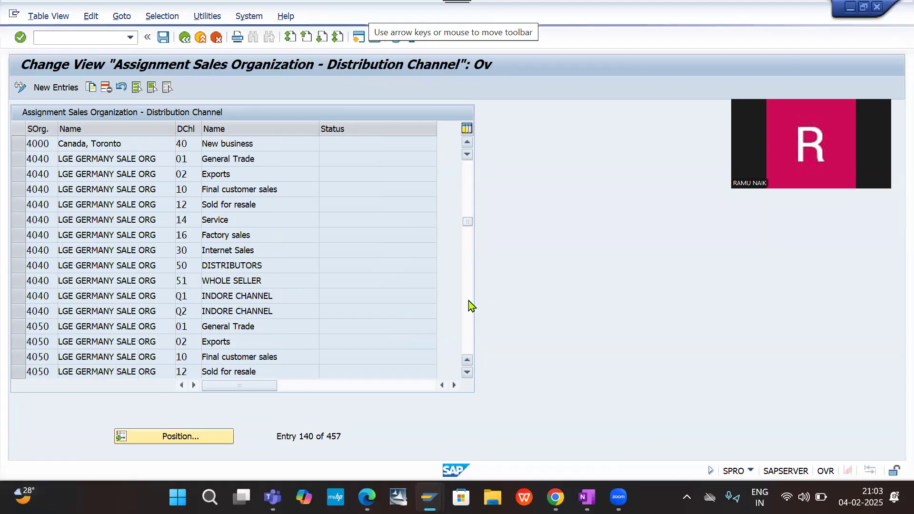
left_click(470, 306)
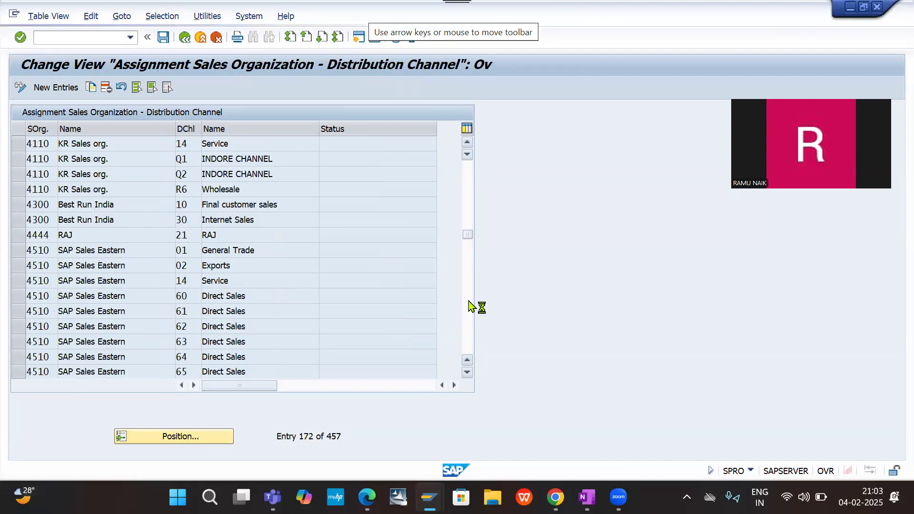
left_click(469, 306)
left_click(470, 306)
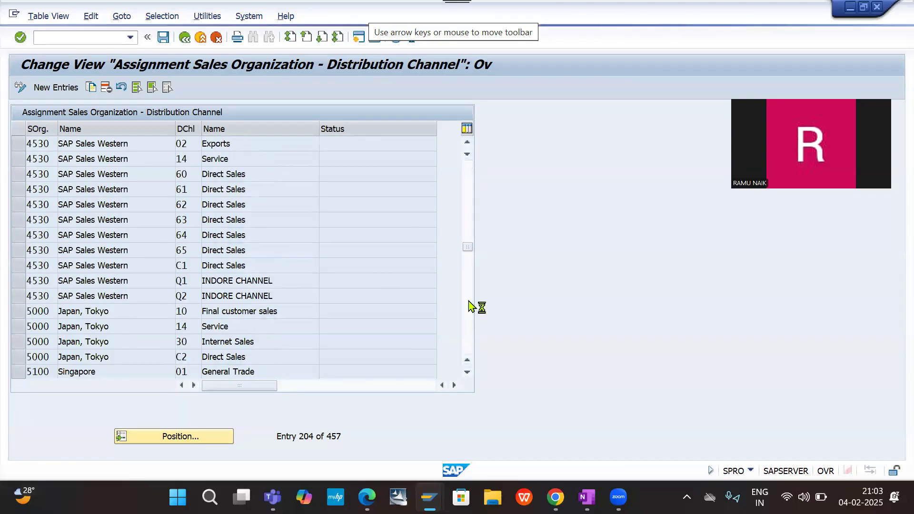
left_click(470, 305)
left_click(469, 306)
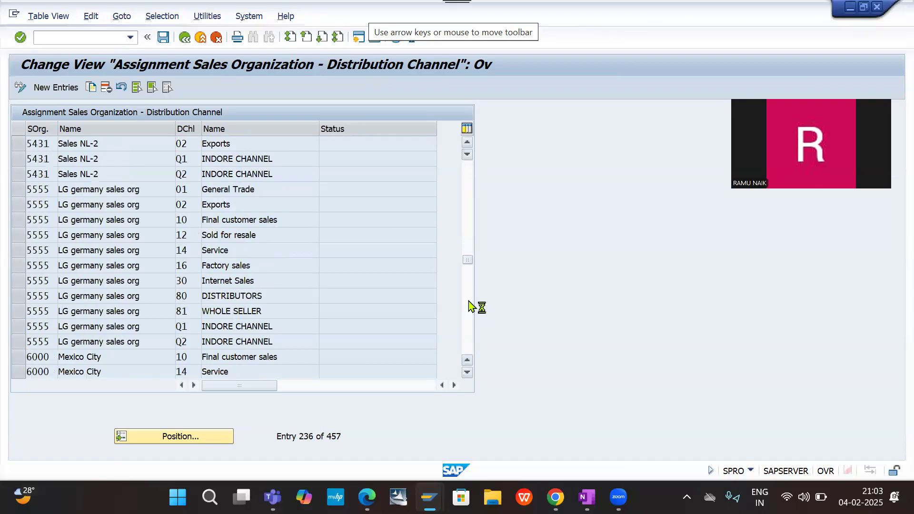
left_click(469, 305)
left_click(470, 305)
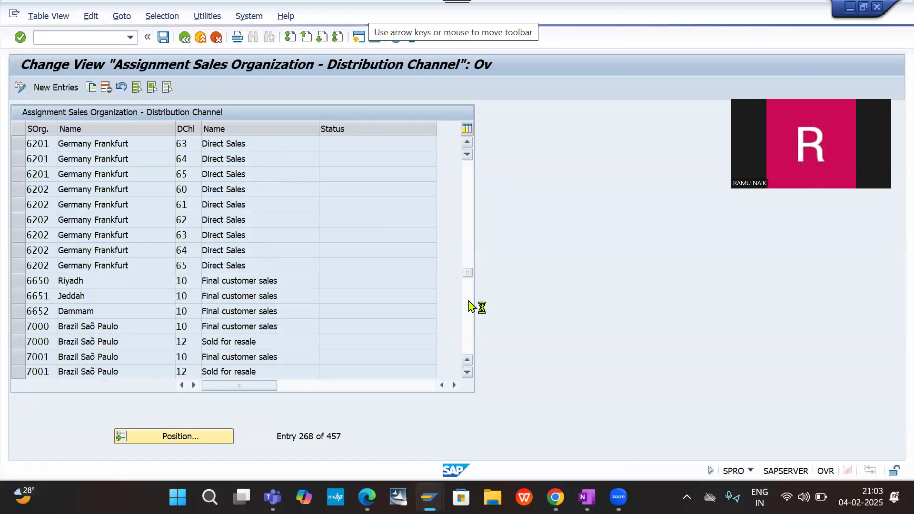
left_click(469, 305)
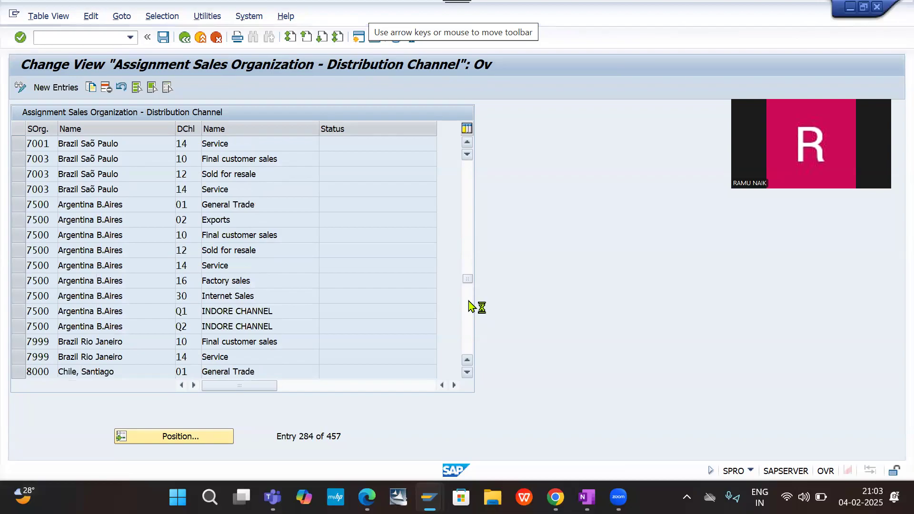
left_click(469, 305)
left_click(470, 305)
left_click(469, 305)
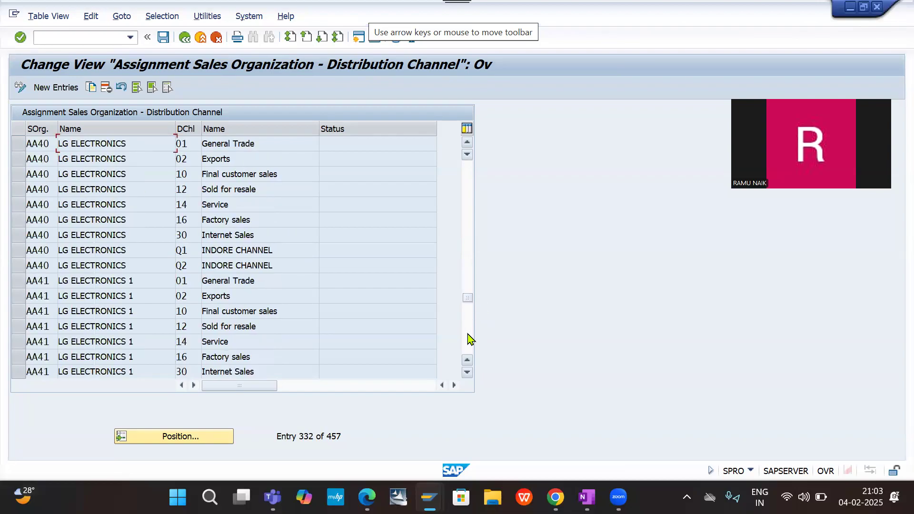
left_click(471, 340)
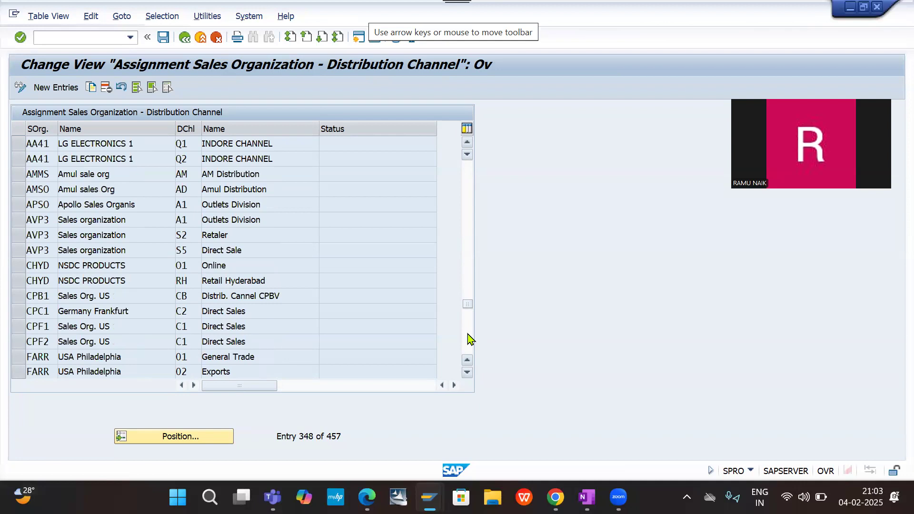
left_click(470, 338)
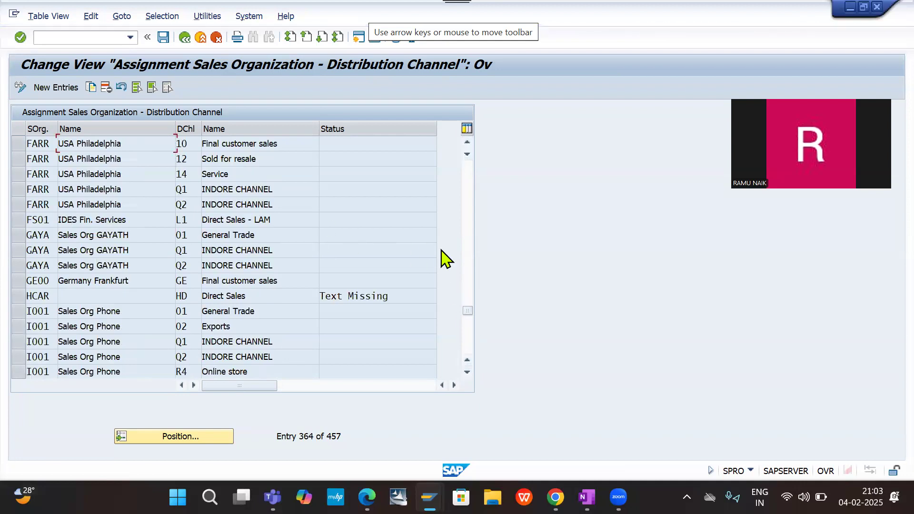
left_click(469, 241)
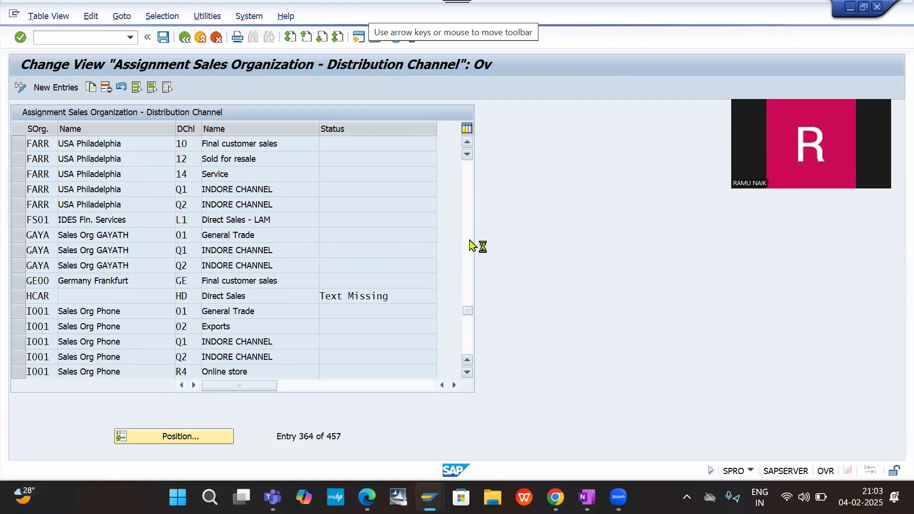
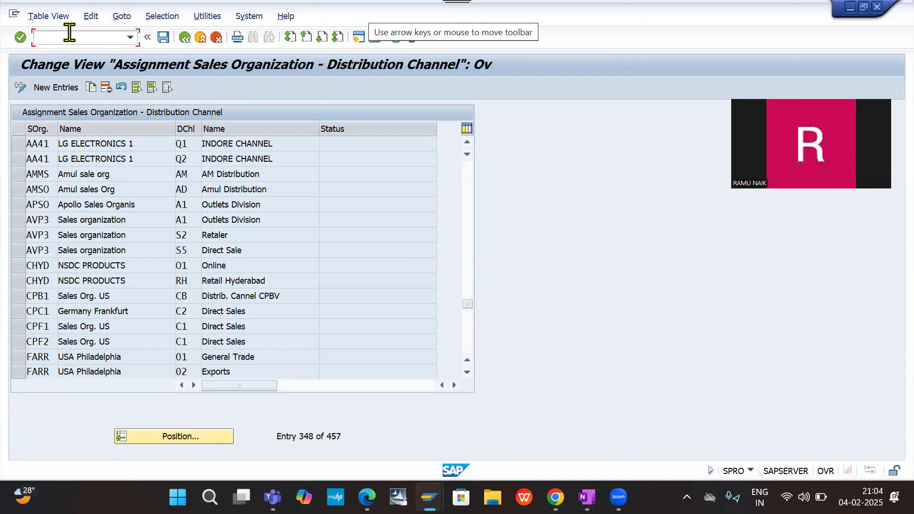
- Leave the distribution channel assignment, restart transaction SPRO and display the SAP Reference IMG
left_click(69, 32)
type("/NSPRO")
key("Return")
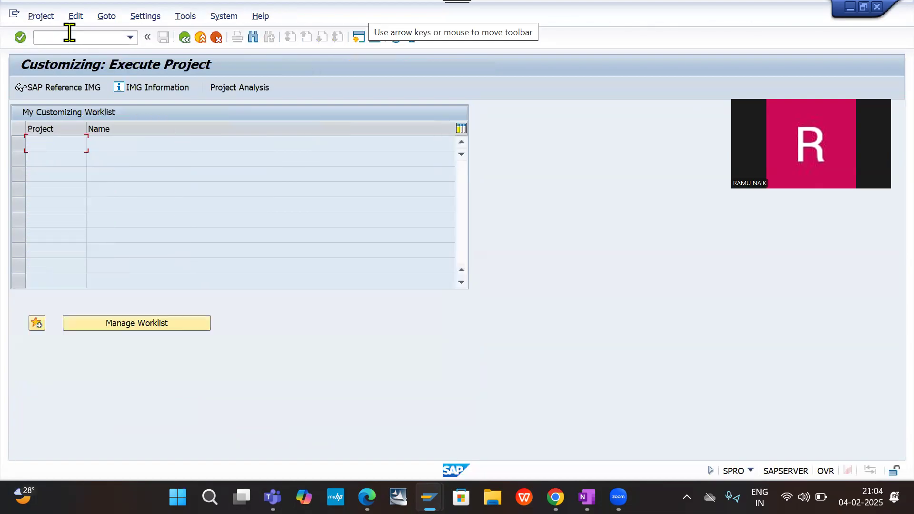
left_click(77, 91)
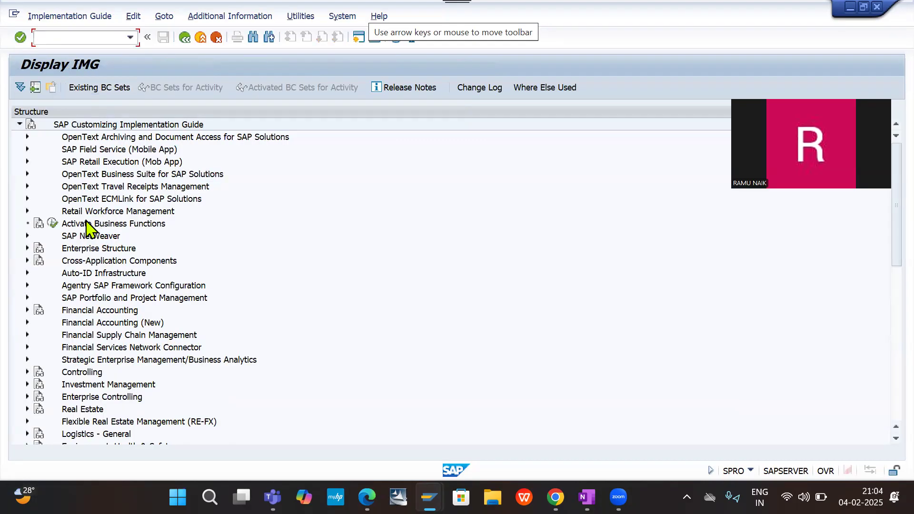
- Open the Define Sales Organization activity under Enterprise Structure, Definition, Sales and Distribution
left_click(27, 248)
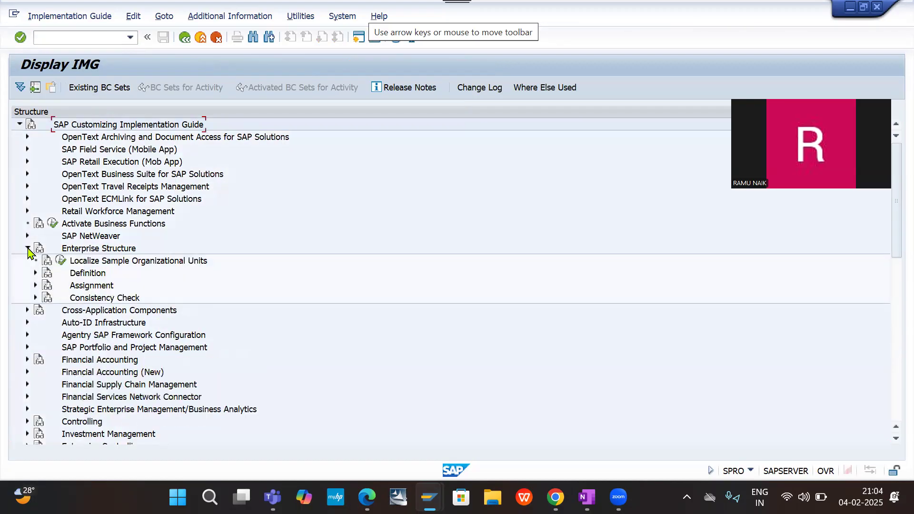
left_click(36, 273)
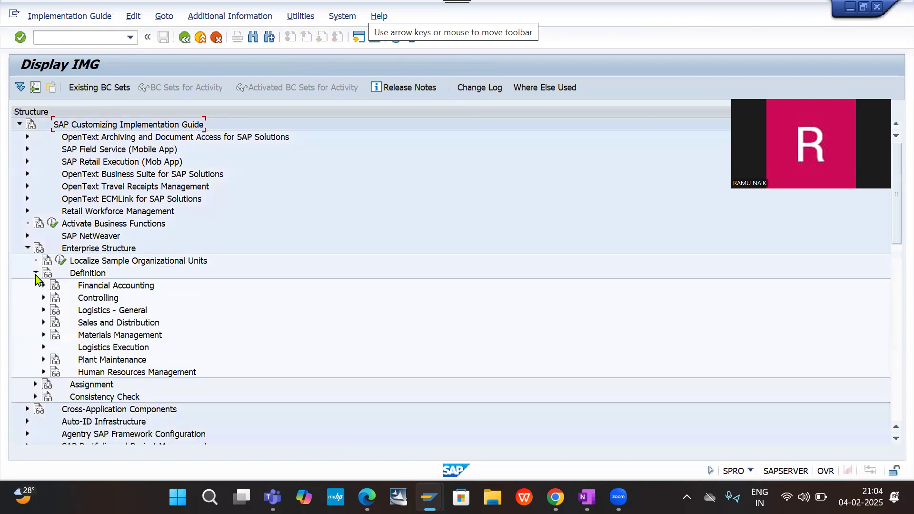
left_click(43, 322)
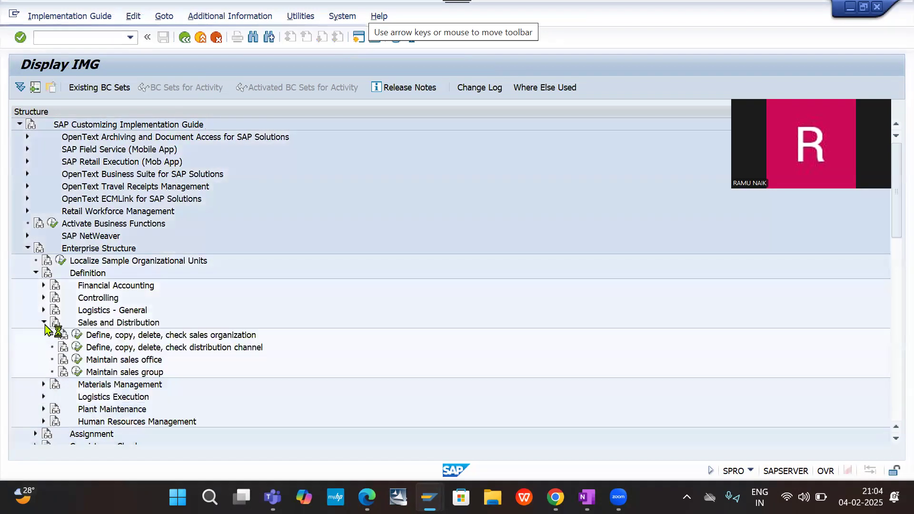
left_click(78, 334)
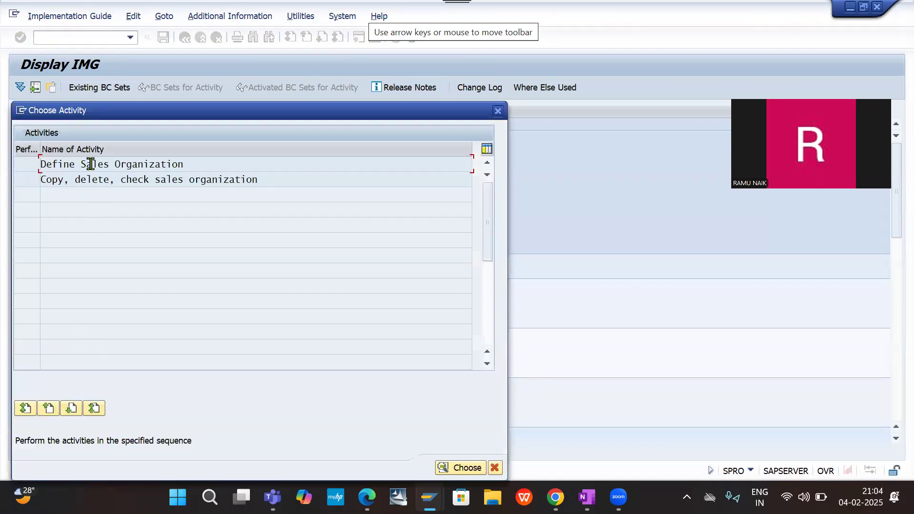
double_click(90, 164)
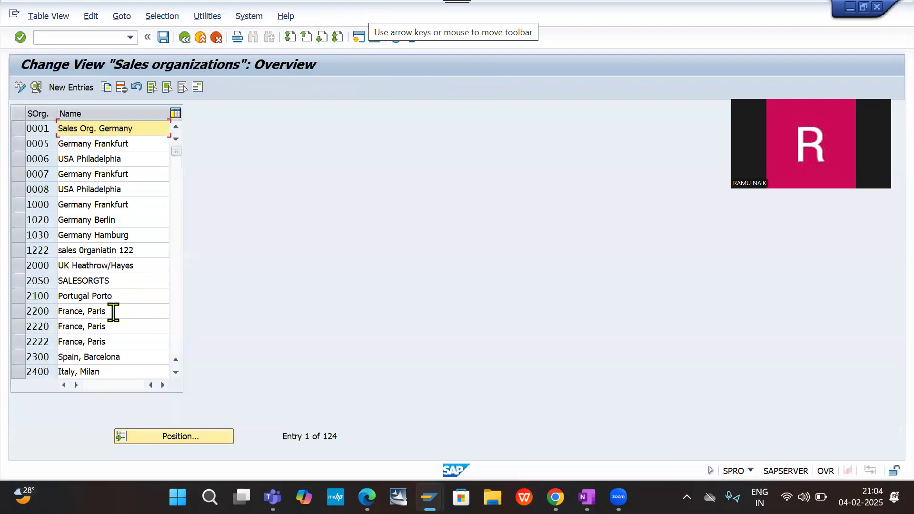
- Position the sales organizations table on DESO to check its definition, and return to the IMG structure
left_click(175, 433)
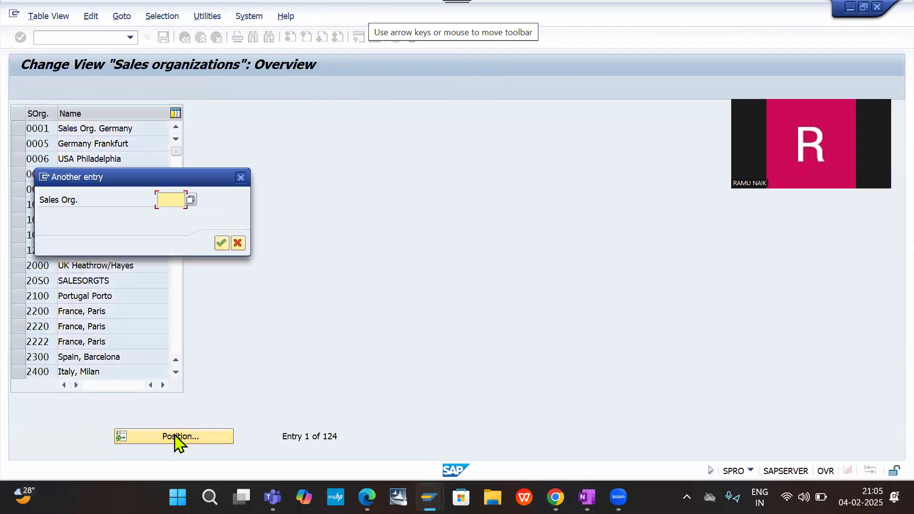
type("DE")
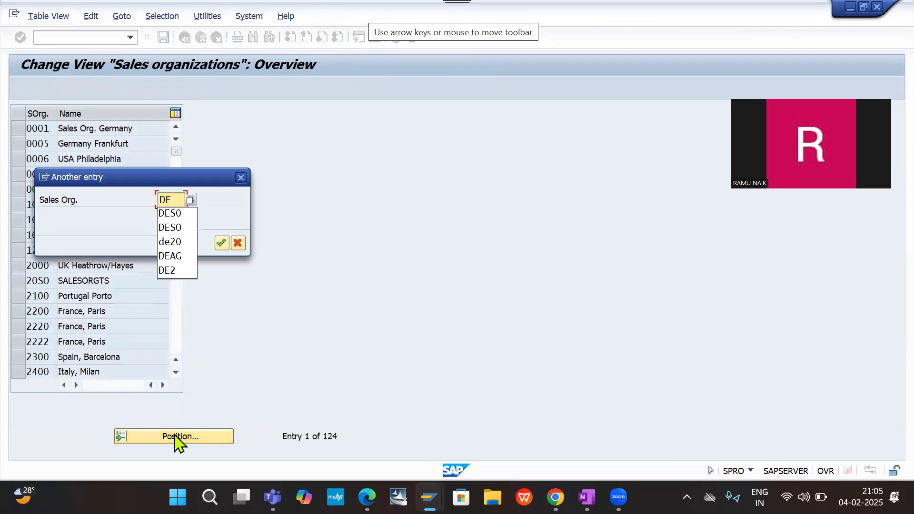
type("S0")
key("Return")
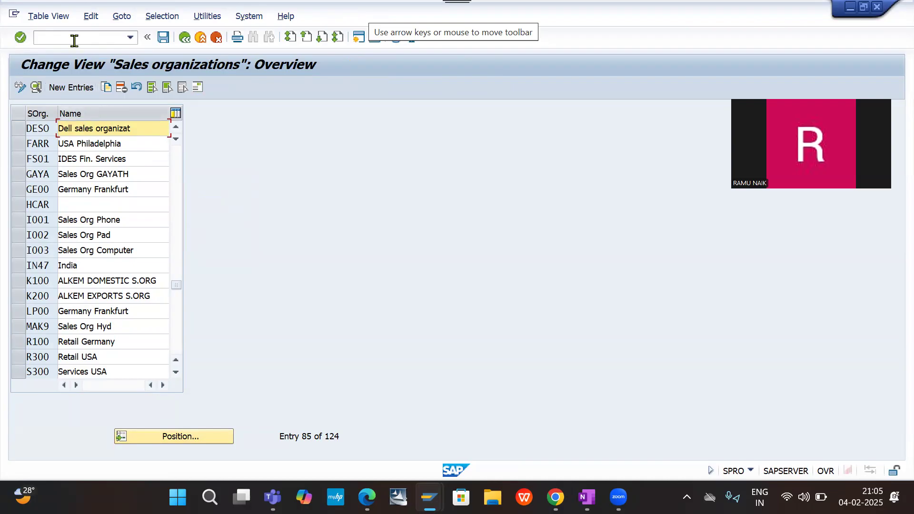
left_click(184, 35)
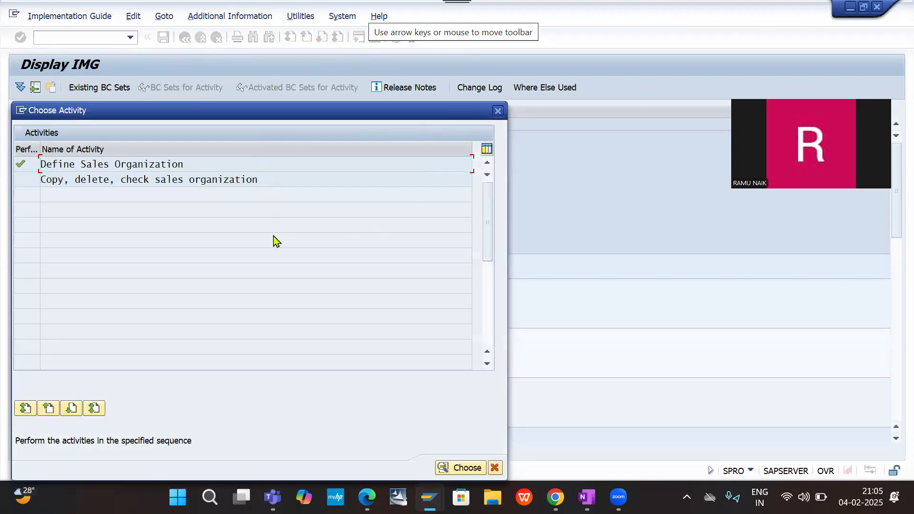
left_click(500, 111)
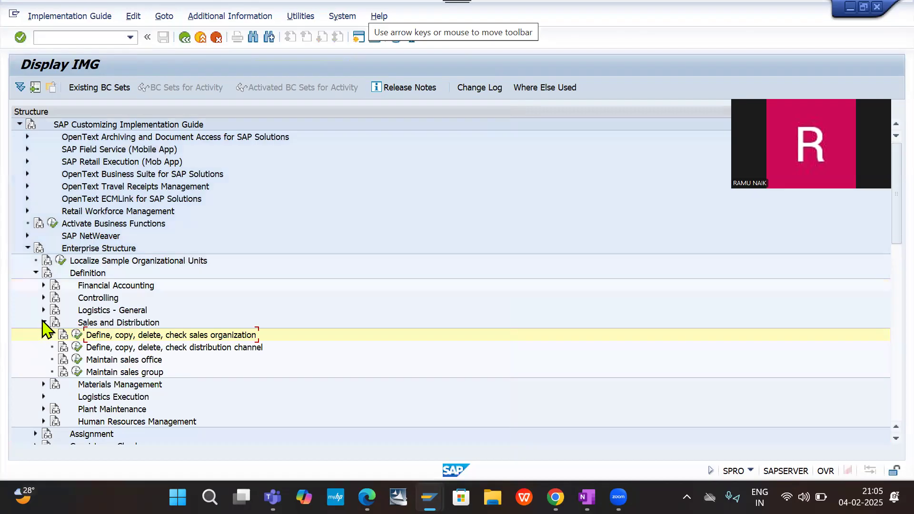
- Collapse the Sales and Distribution definitions and open the Define shipping point activity under Logistics Execution
left_click(43, 323)
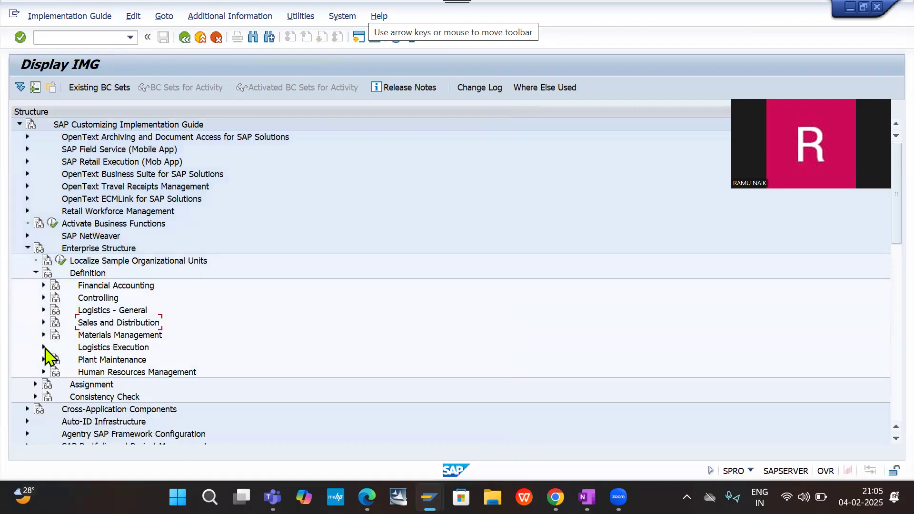
left_click(44, 348)
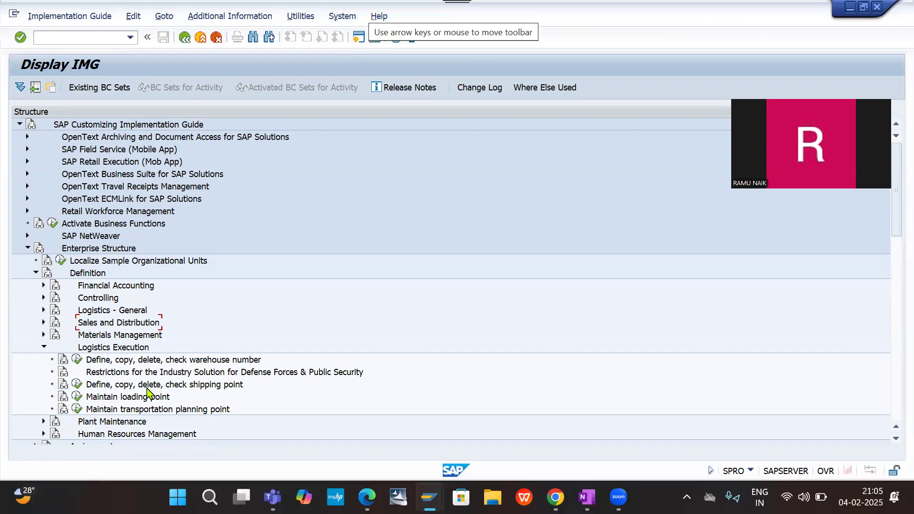
left_click(76, 378)
left_click(77, 385)
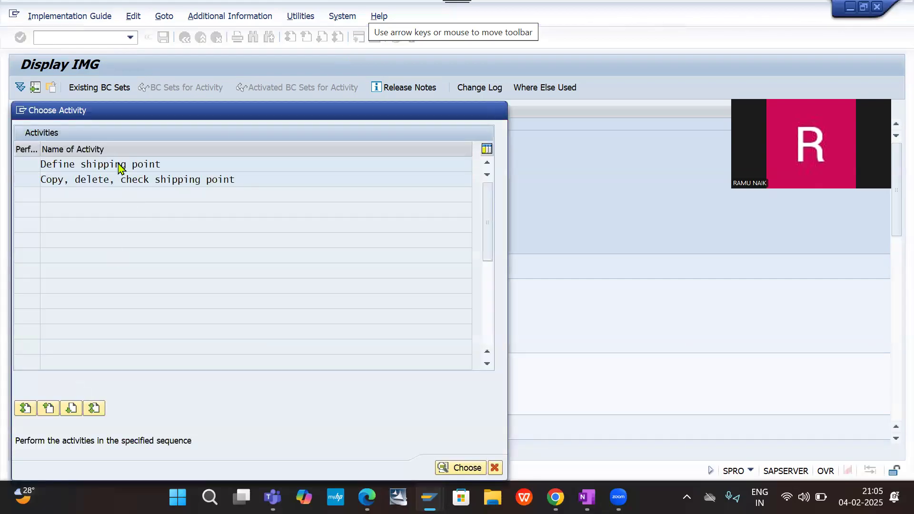
double_click(119, 166)
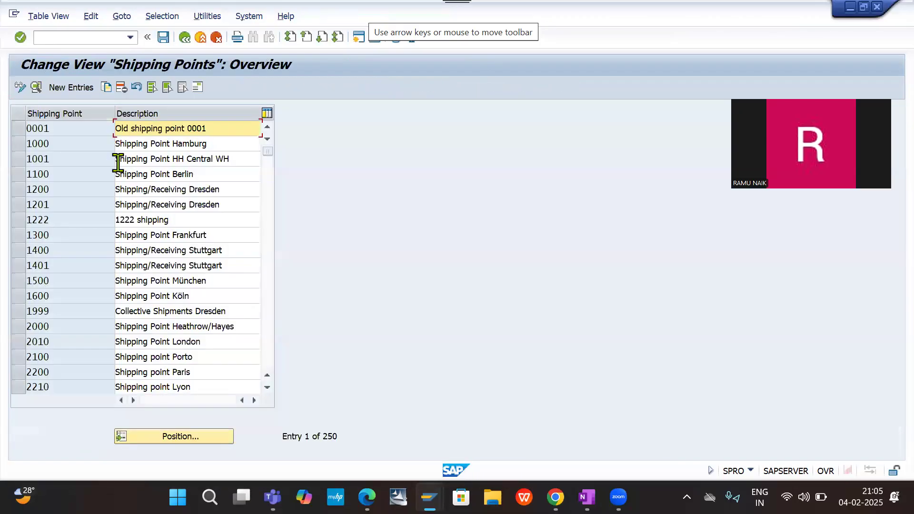
- Position the shipping points table on DESP to check its definition, and return to the IMG structure
left_click(196, 438)
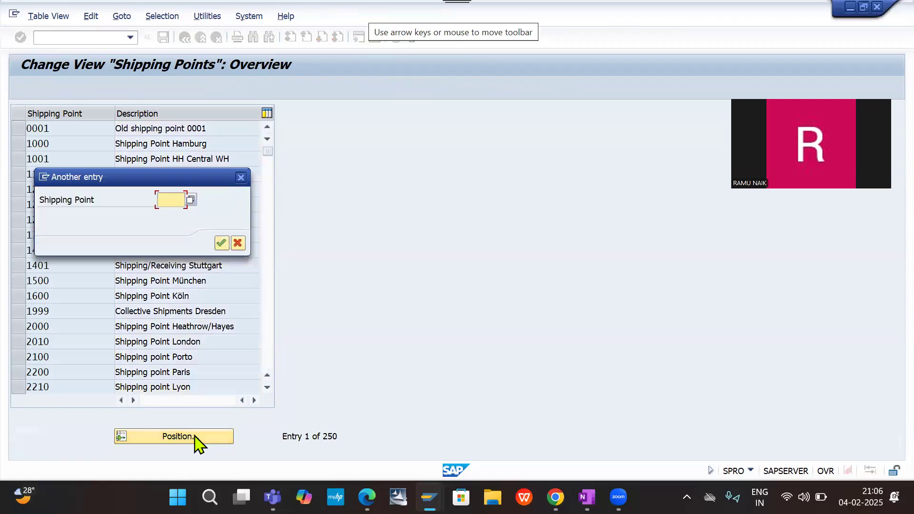
type("D")
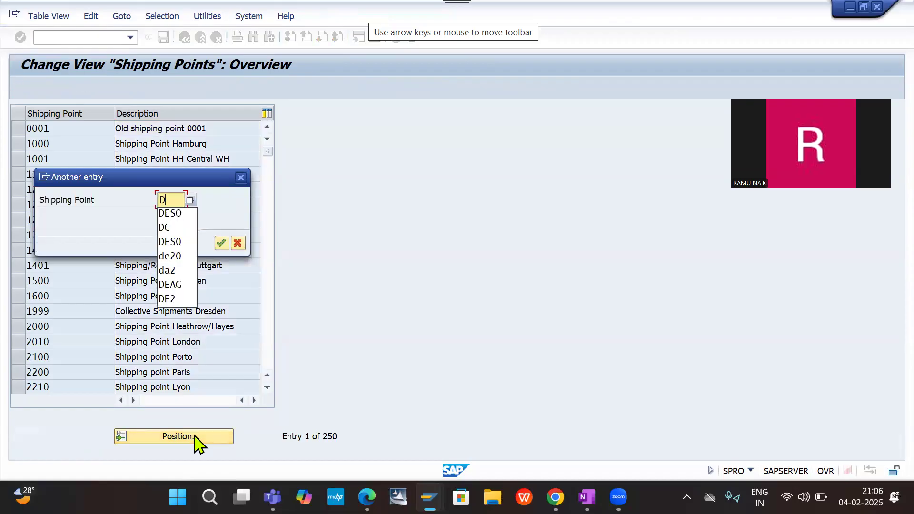
type("ES")
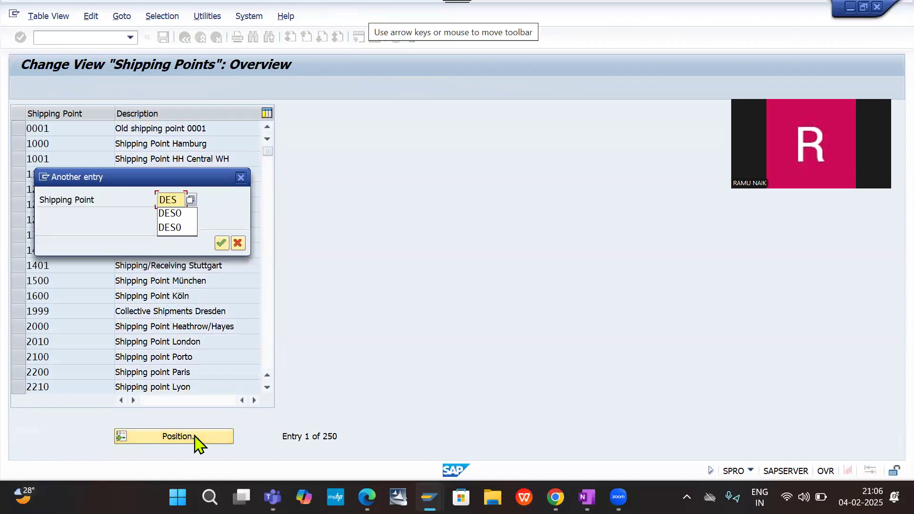
type("P")
key("Return")
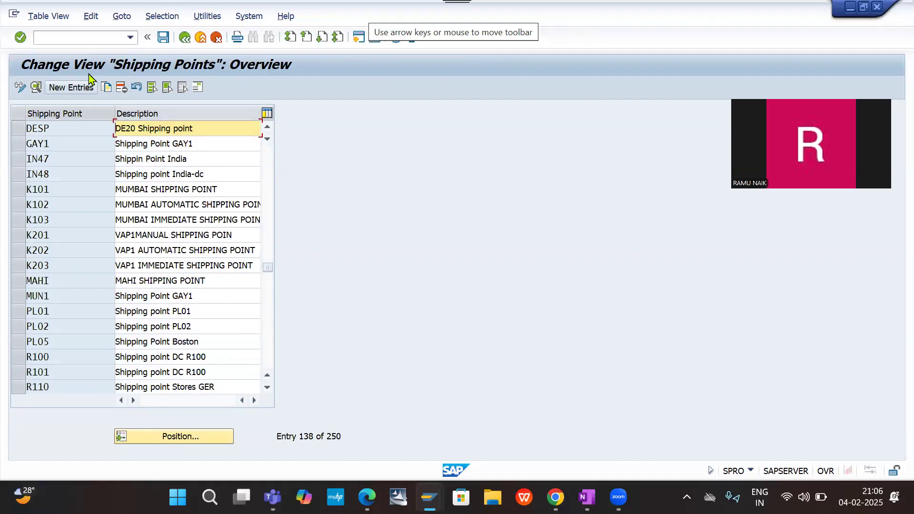
left_click(71, 37)
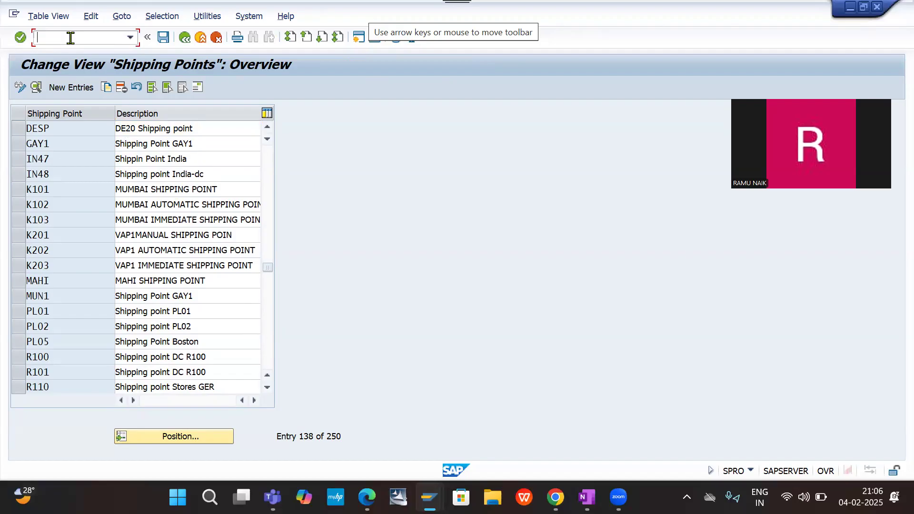
left_click(185, 38)
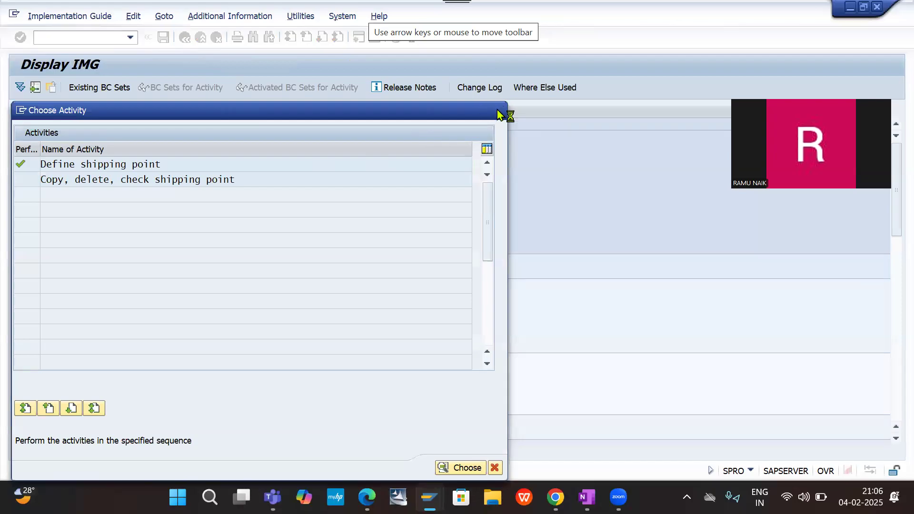
double_click(143, 162)
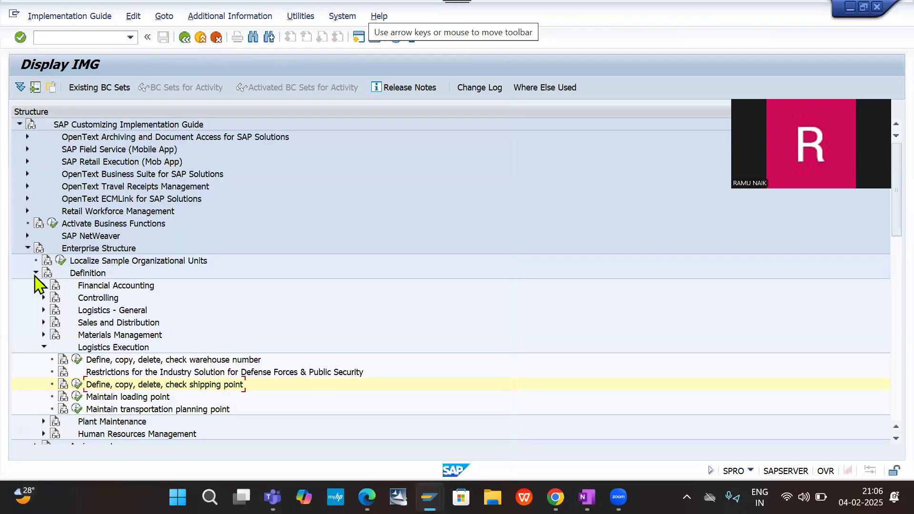
- Collapse the Definition branch and open Assign distribution channel to sales organization under Assignment, Sales and Distribution
left_click(43, 347)
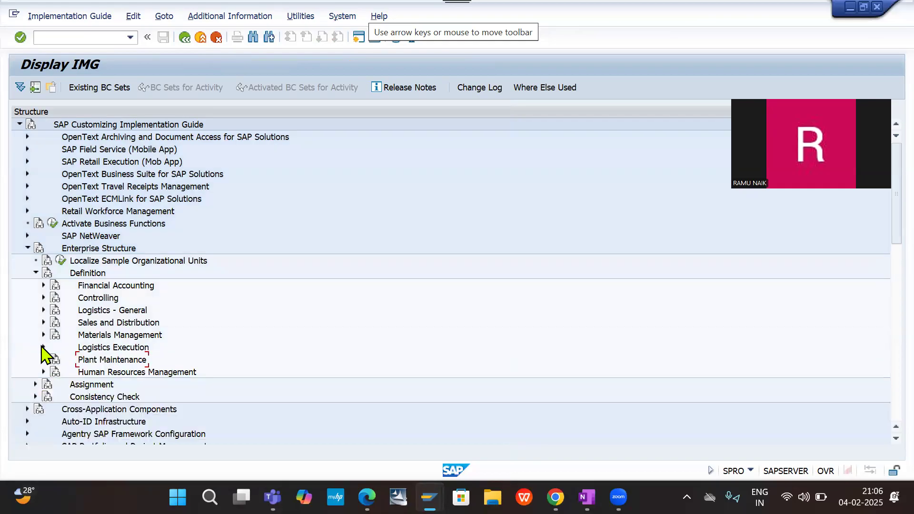
left_click(37, 273)
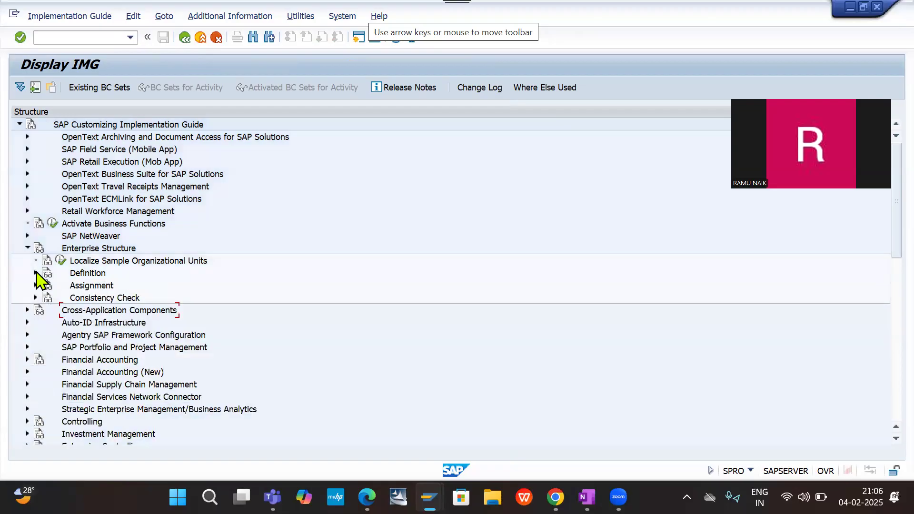
left_click(36, 286)
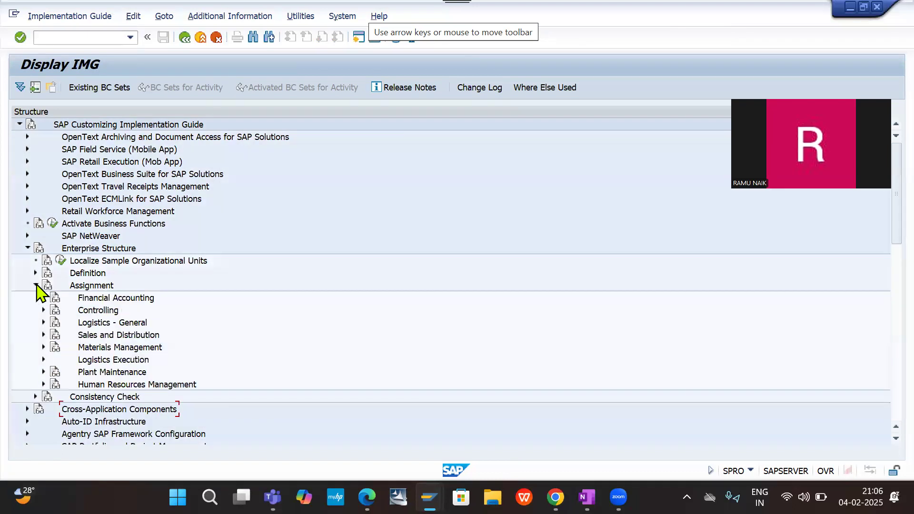
left_click(43, 335)
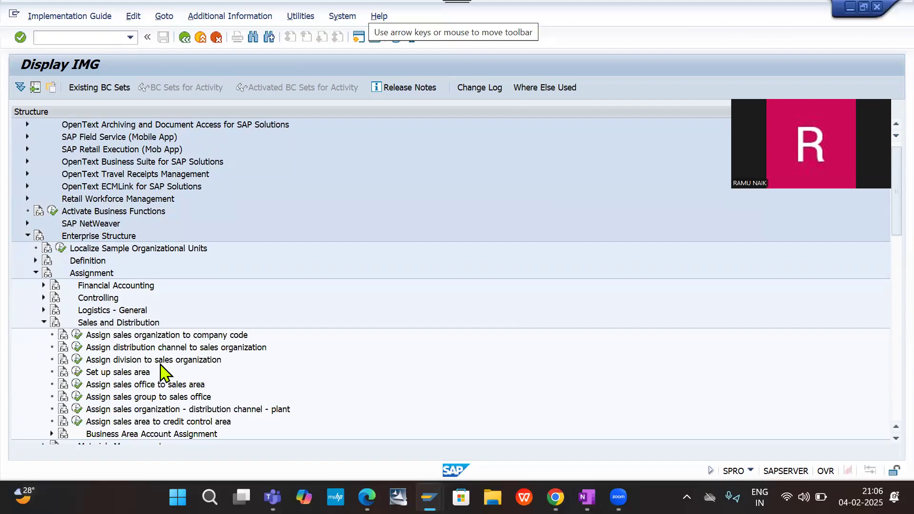
left_click(76, 348)
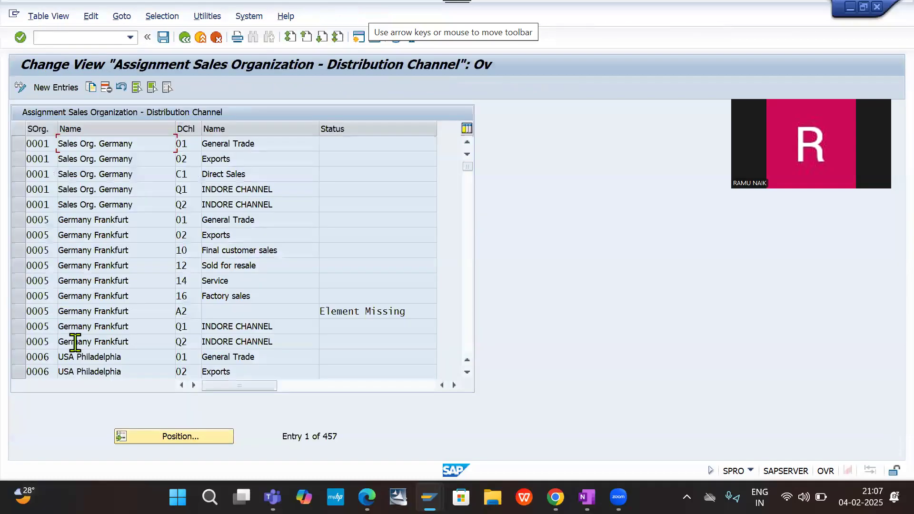
- Position the sales organization – distribution channel table on DESO and check the surrounding rows for its assignment
left_click(169, 438)
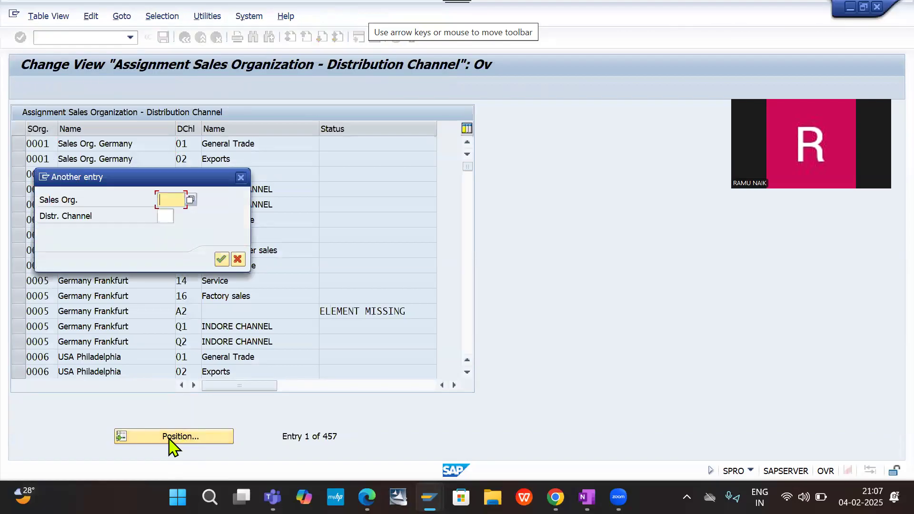
type("DE")
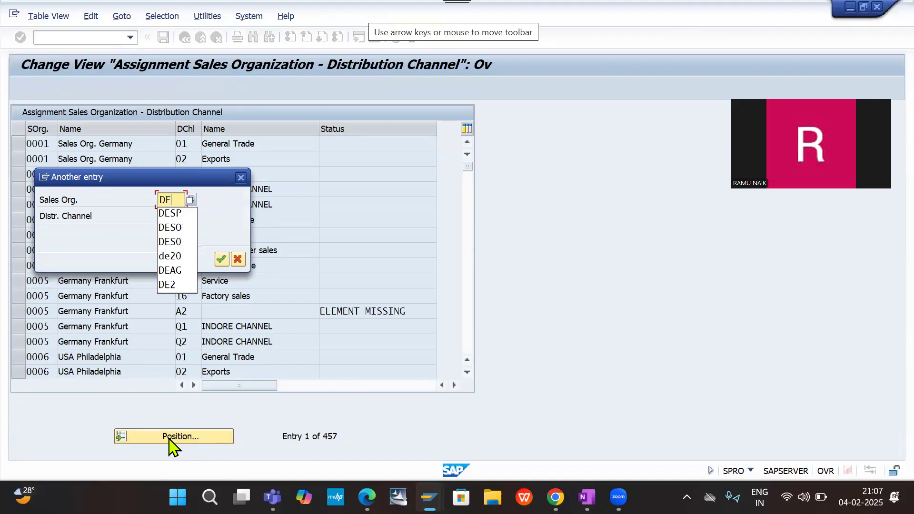
type("S")
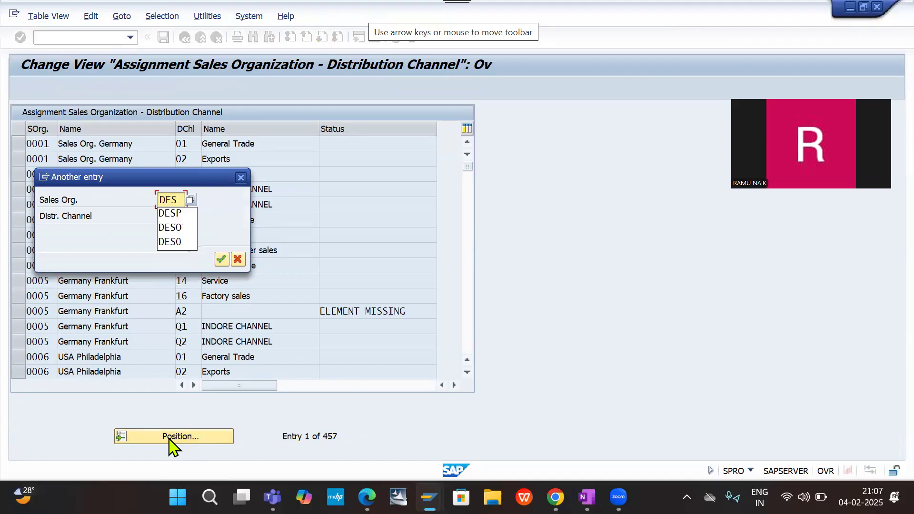
type("O")
key("BackSpace")
type("O")
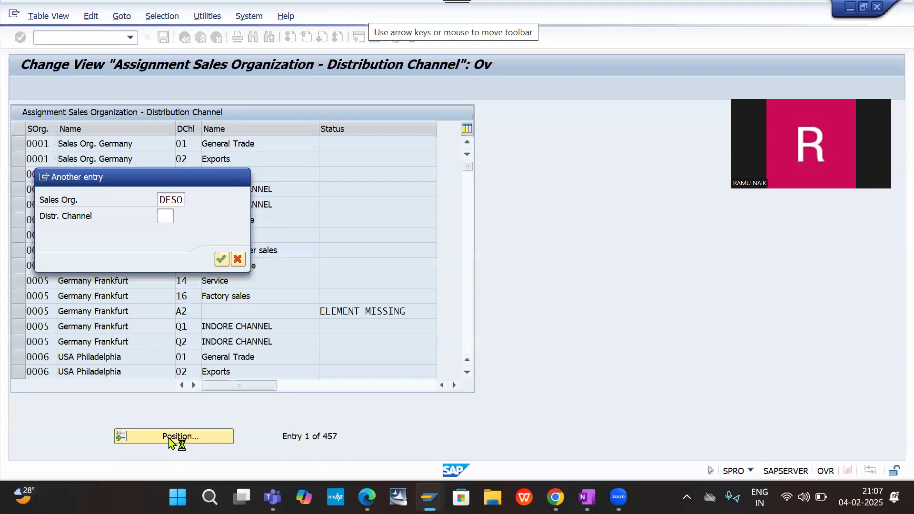
key("Return")
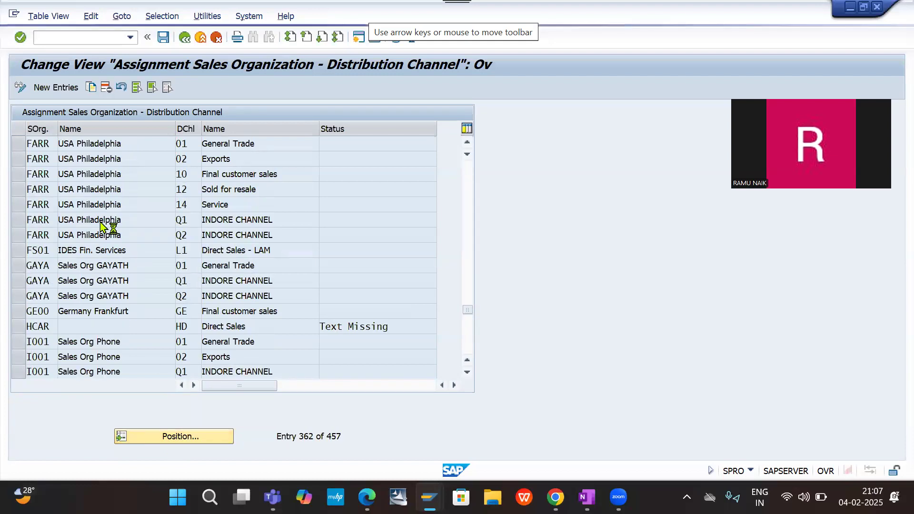
scroll(100, 220, "up", 2)
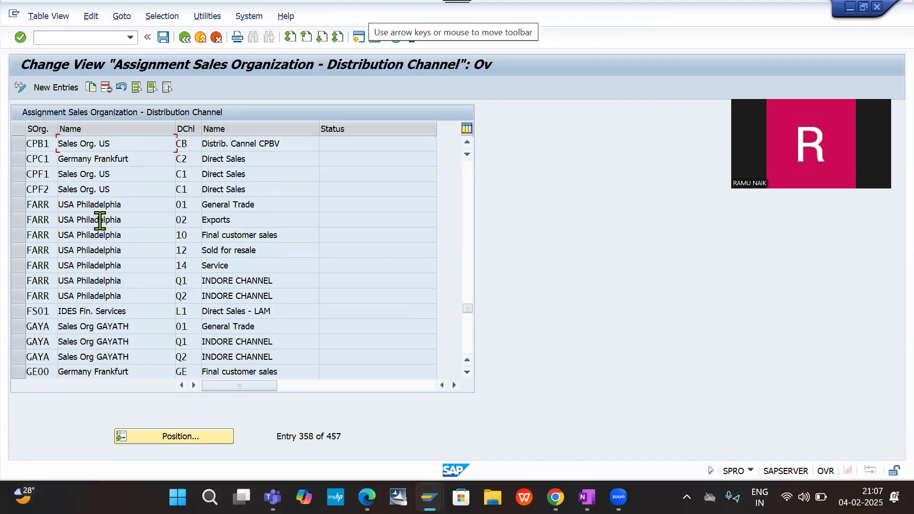
scroll(100, 220, "down", 1)
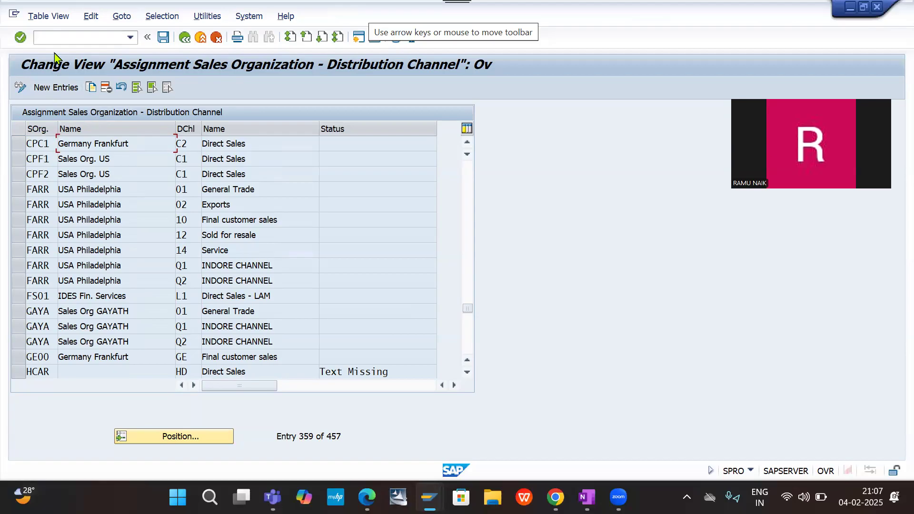
left_click(56, 87)
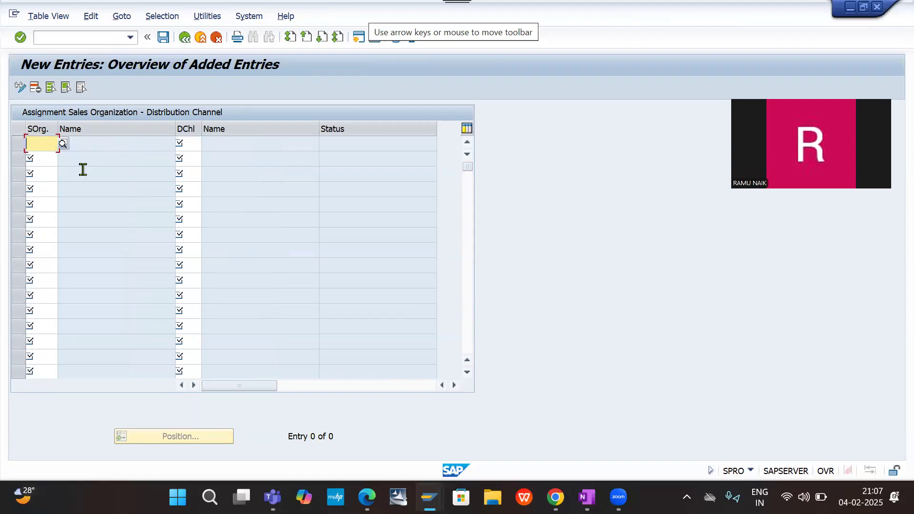
type("DE")
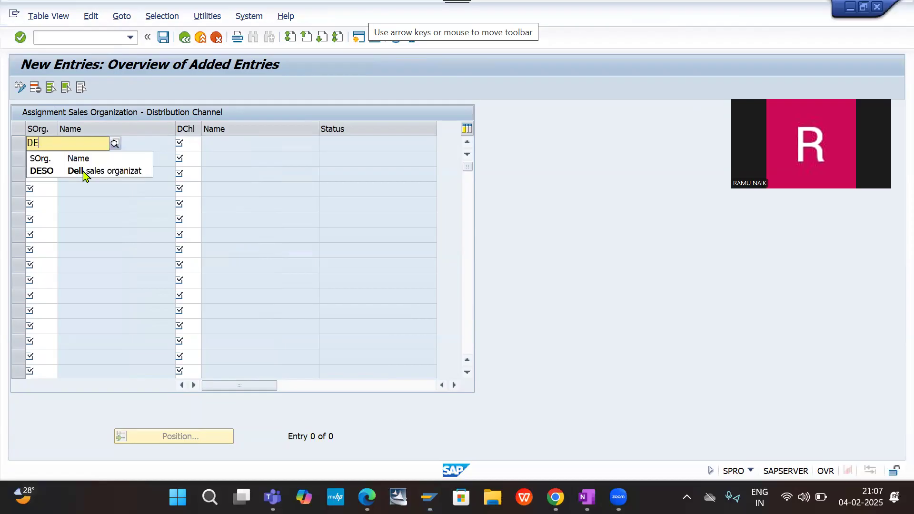
type("O")
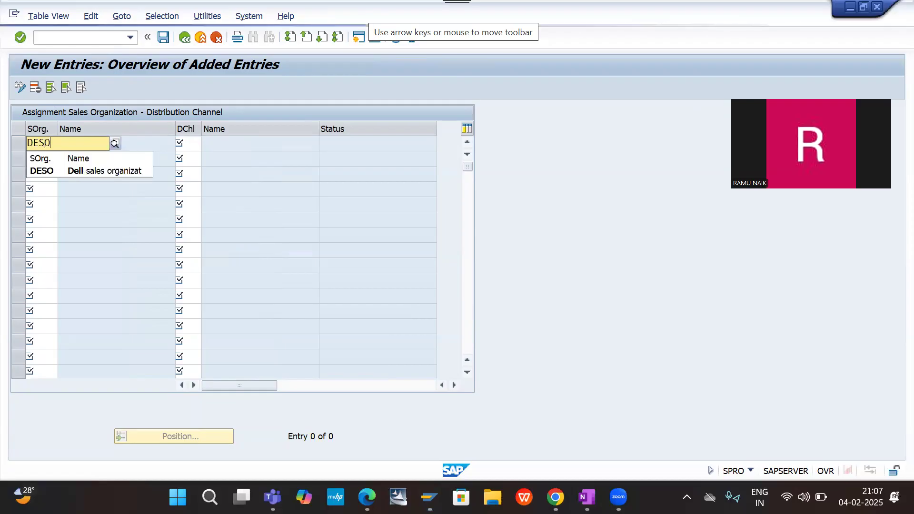
left_click(43, 172)
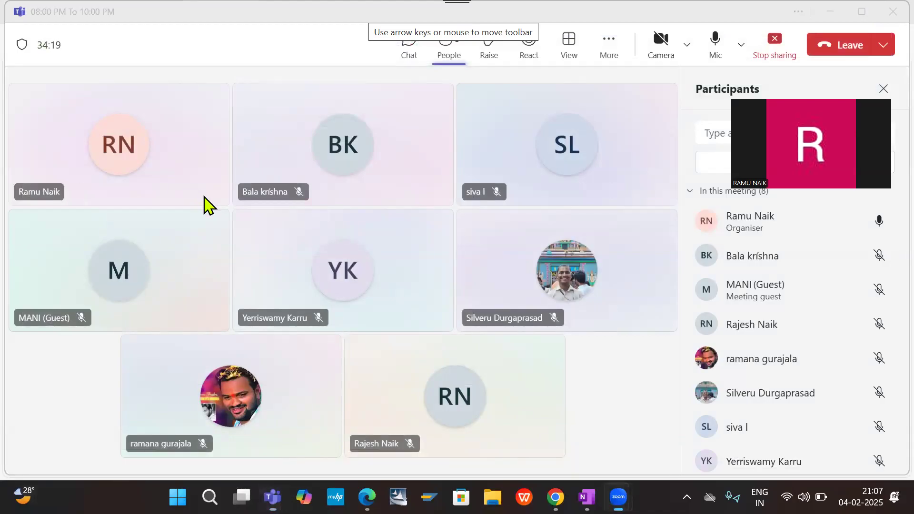
- Switch to SAP Logon, open the sap connection and log on to client 800 with the user ID and account password
left_click(688, 103)
left_click(430, 497)
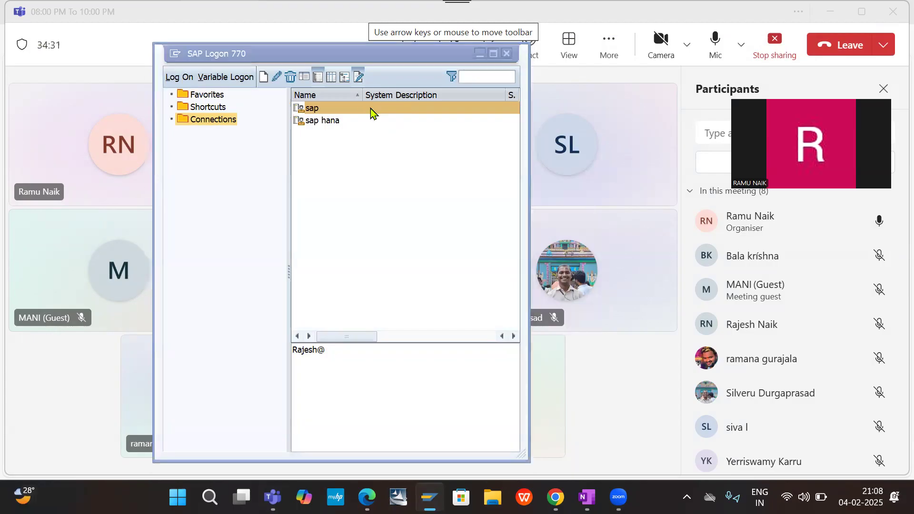
double_click(367, 113)
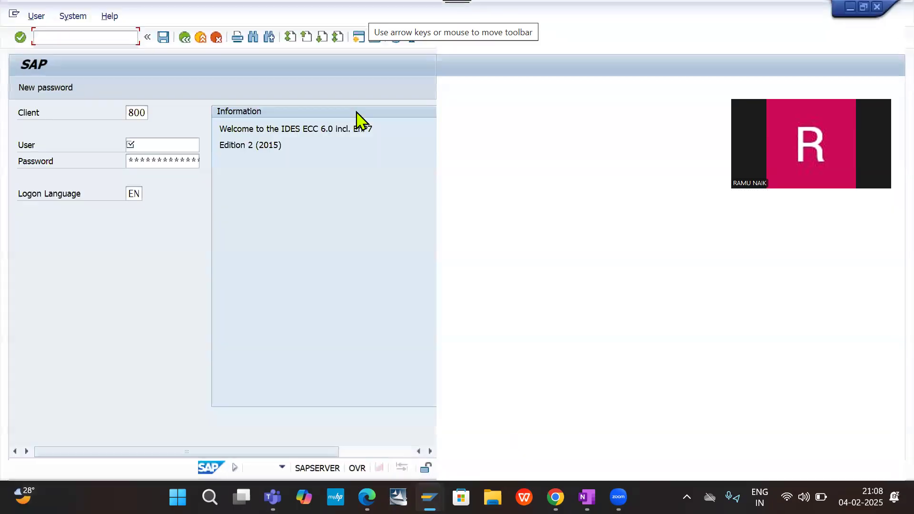
left_click(169, 137)
key("Return")
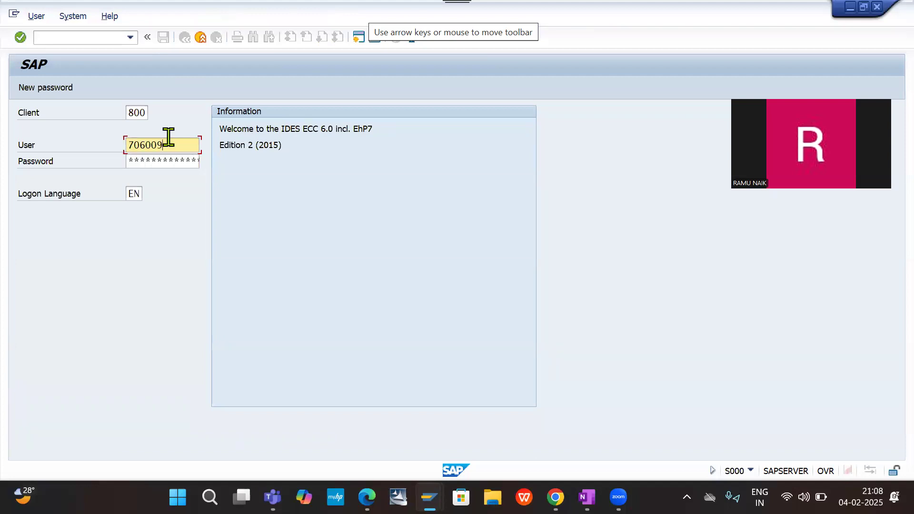
key("Tab")
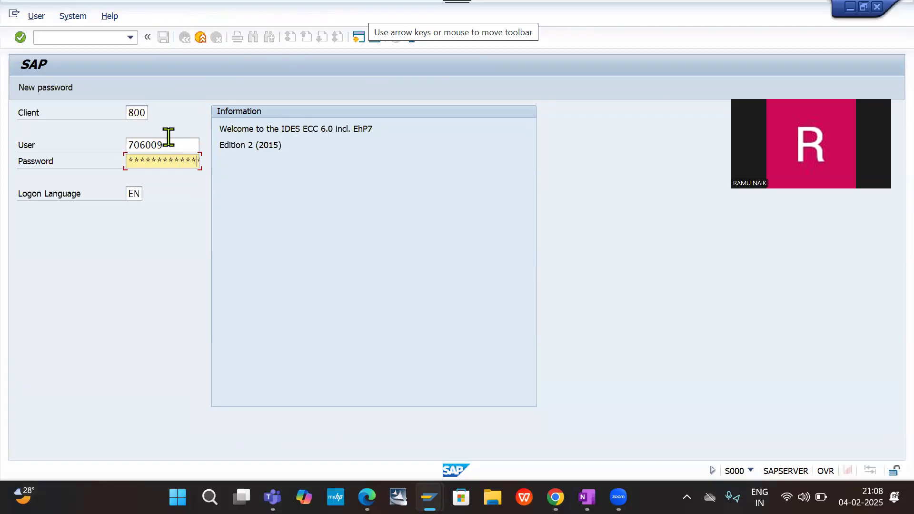
key("Return")
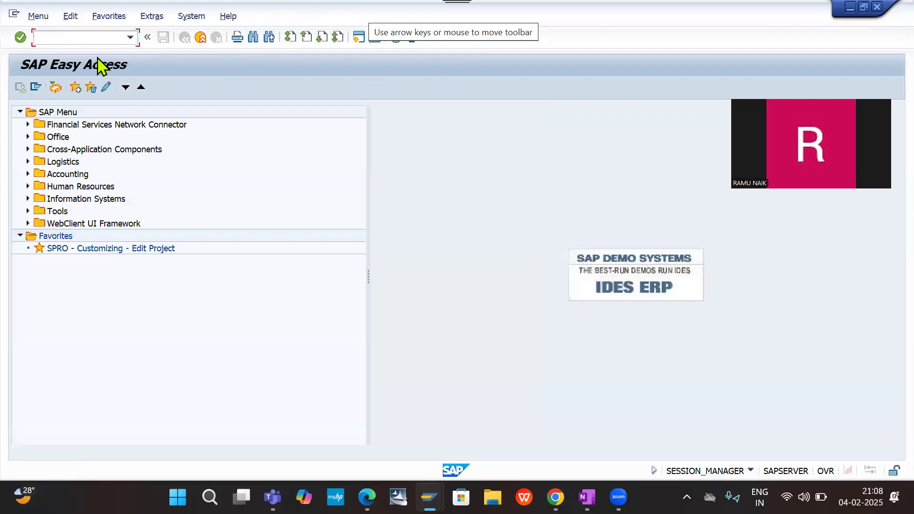
- Run the transaction /nspro and display the SAP Reference IMG
type("/nspro")
key("Return")
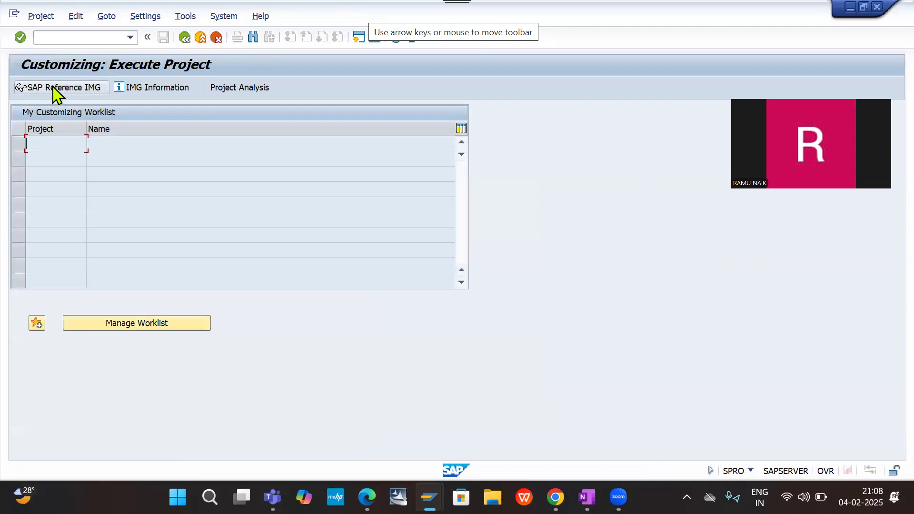
left_click(52, 87)
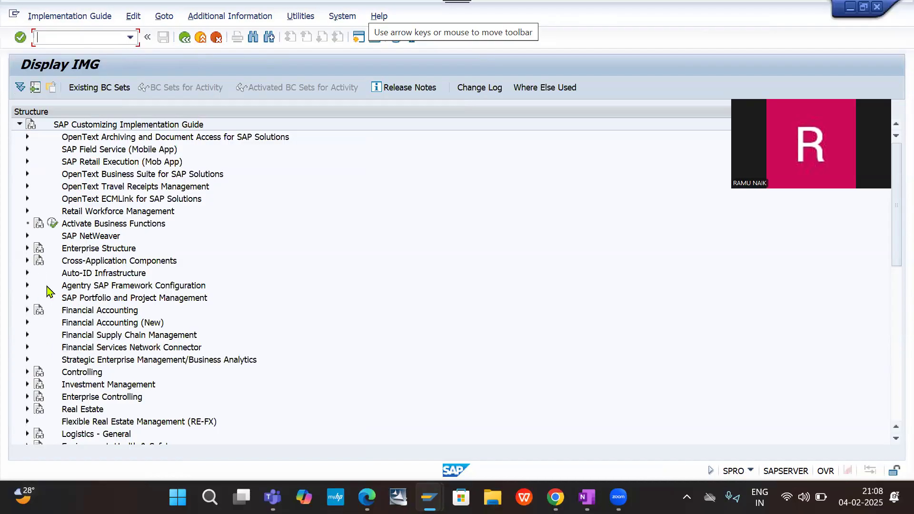
- Open Assign distribution channel to sales organization under Enterprise Structure, Assignment, Sales and Distribution
left_click(28, 248)
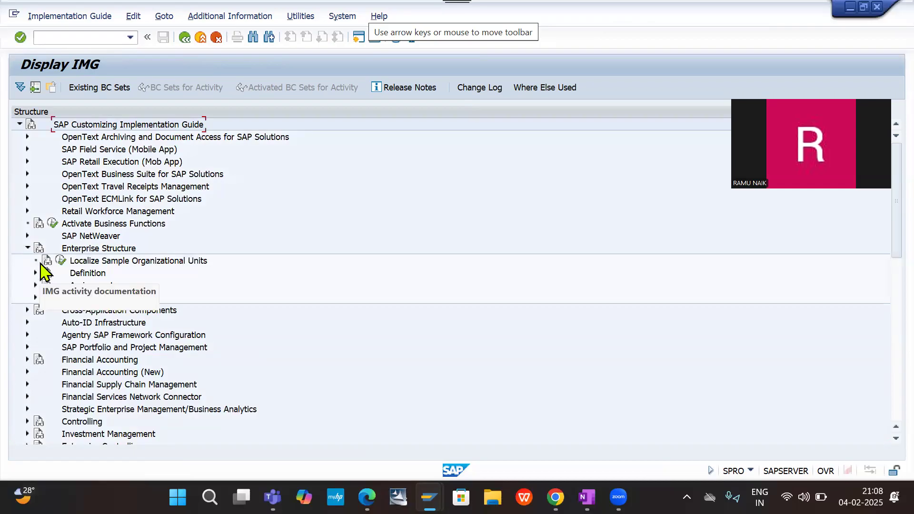
left_click(36, 286)
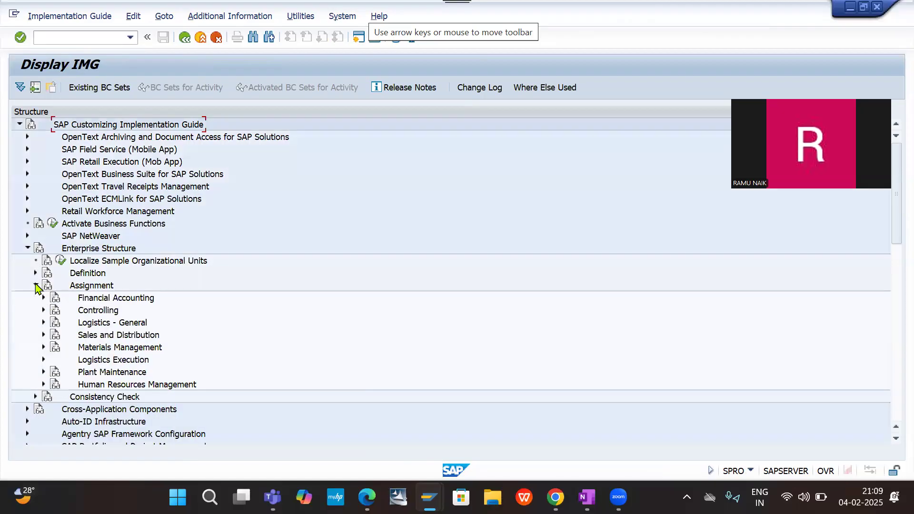
left_click(44, 335)
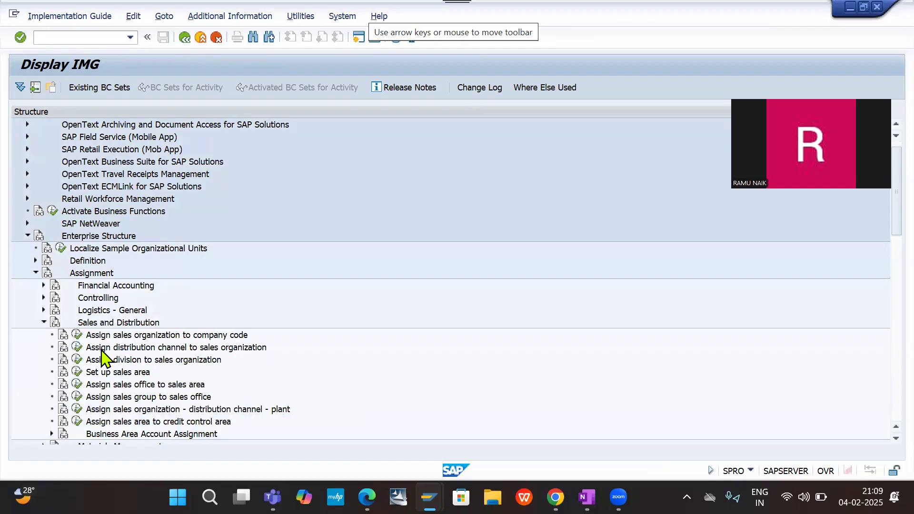
left_click(77, 348)
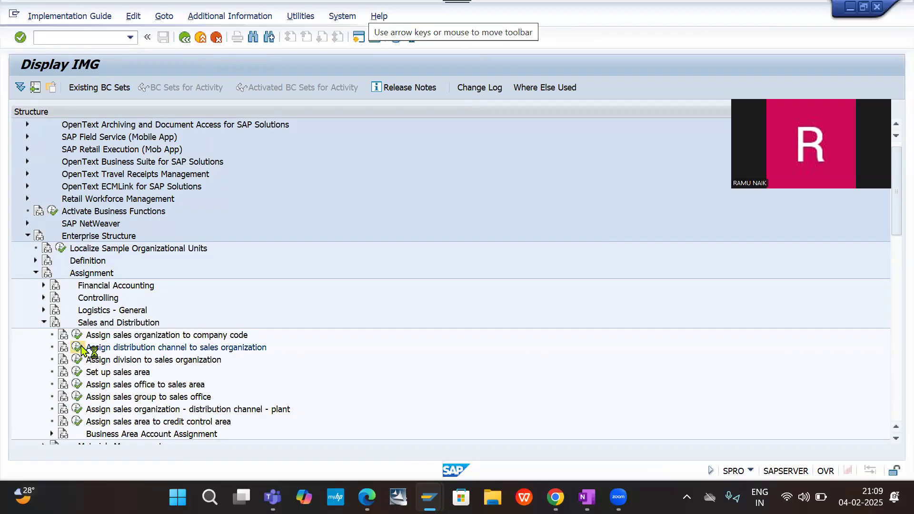
- Create a new entry assigning distribution channel DC to sales organization DESO
left_click(45, 91)
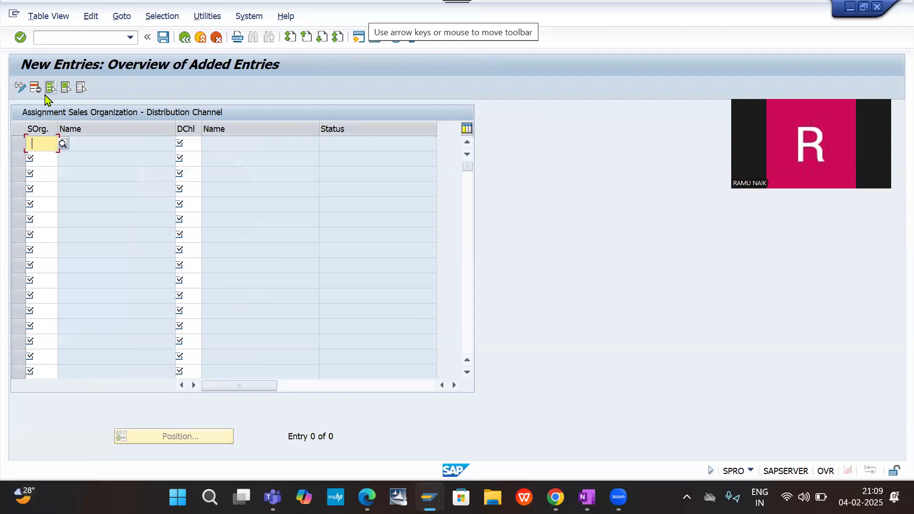
type("des")
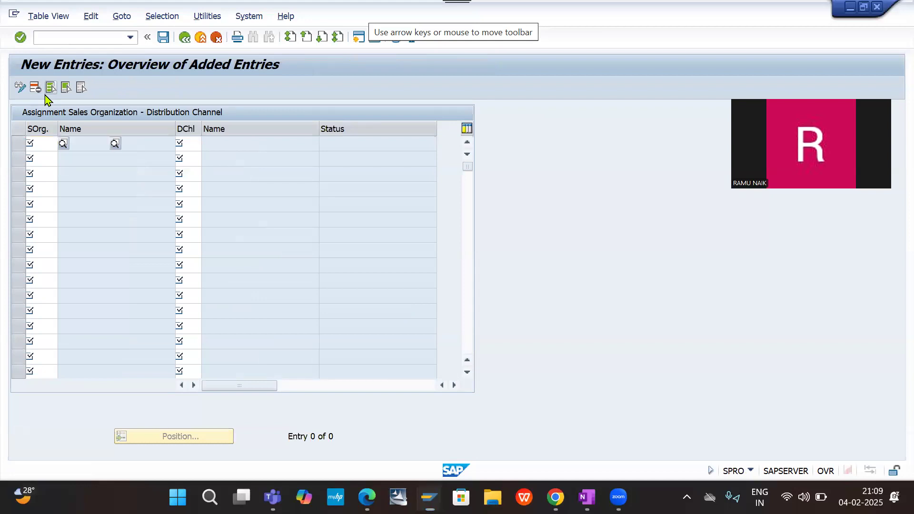
type("o")
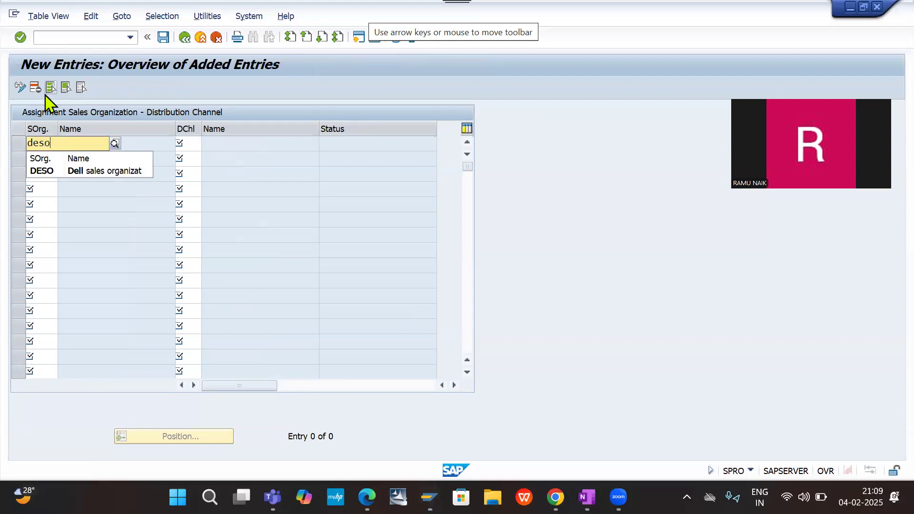
left_click(61, 170)
key("Tab")
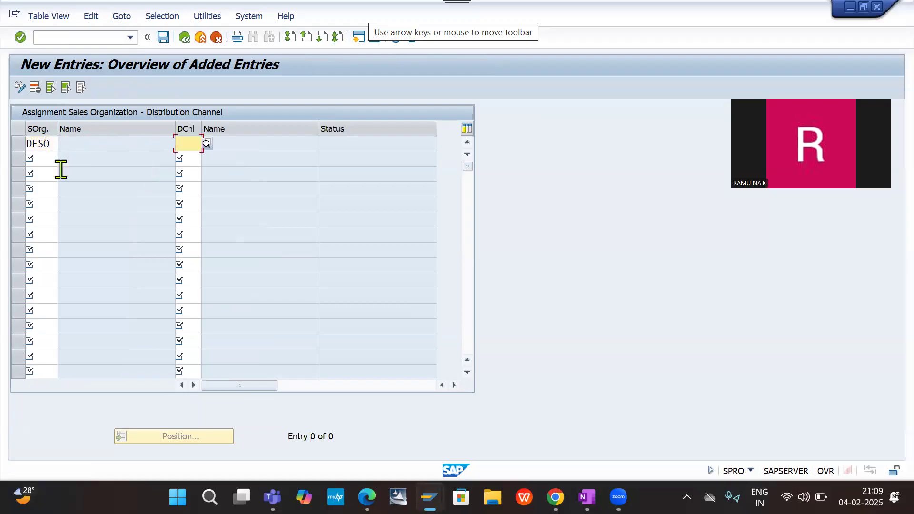
type("dc")
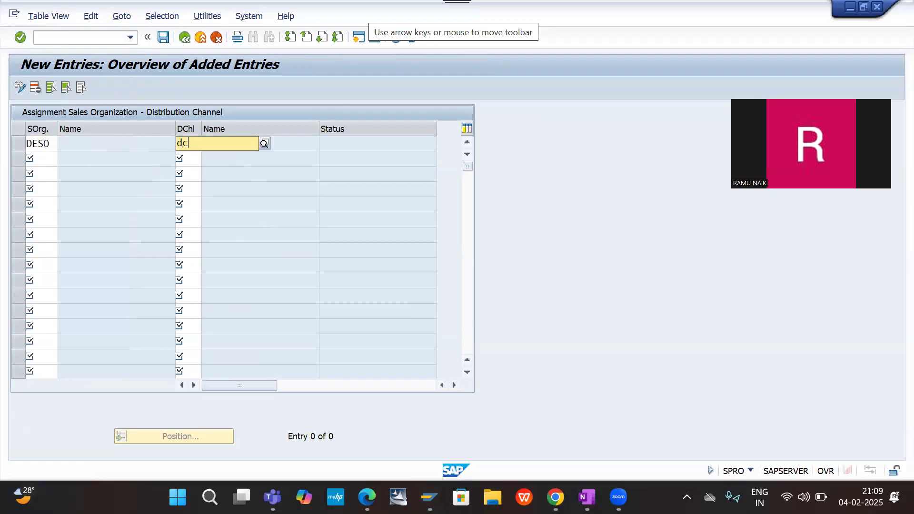
key("Return")
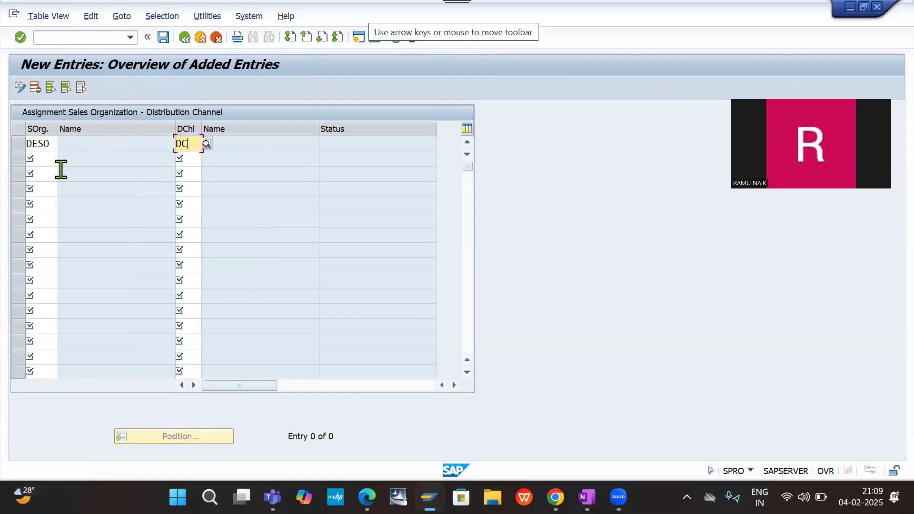
- Save the distribution channel assignment in the FI - SD Integration DE20 customizing request and return to the IMG structure
left_click(163, 37)
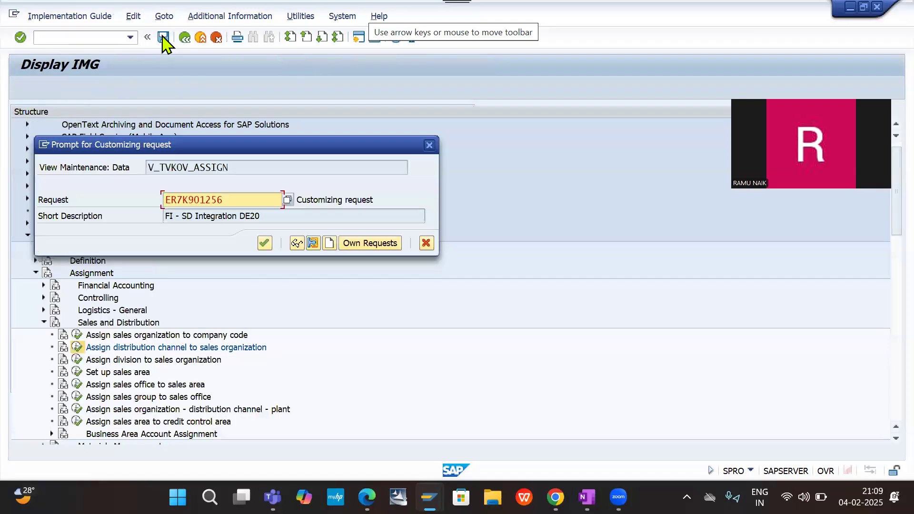
left_click(265, 245)
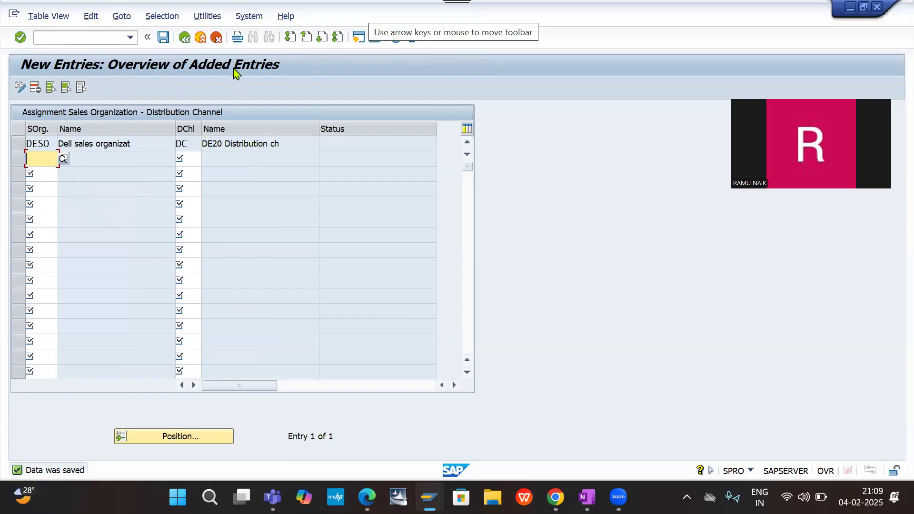
left_click(184, 38)
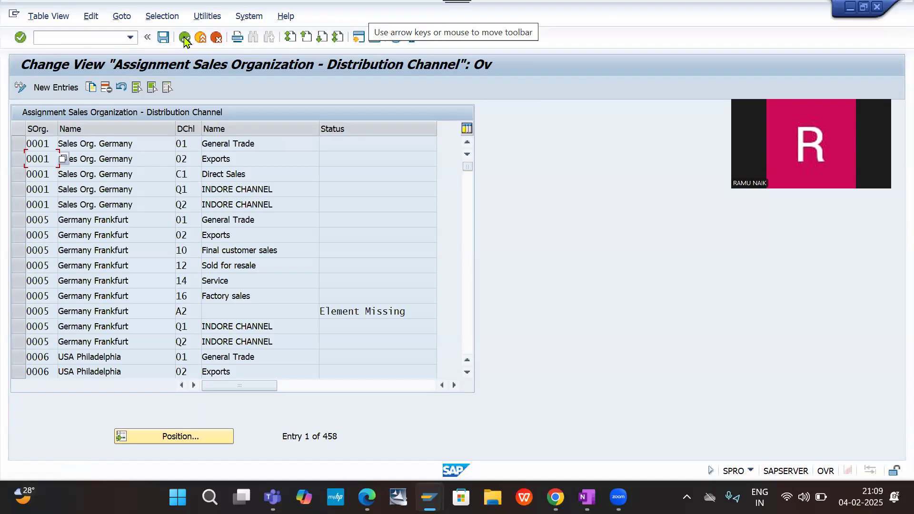
left_click(185, 37)
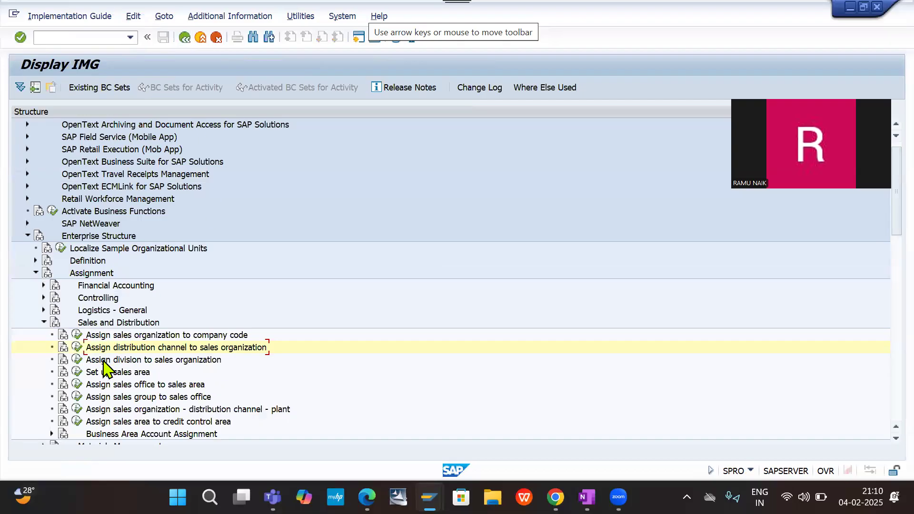
- Open Assign division to sales organization and start a new entry with sales organization DESO
left_click(77, 361)
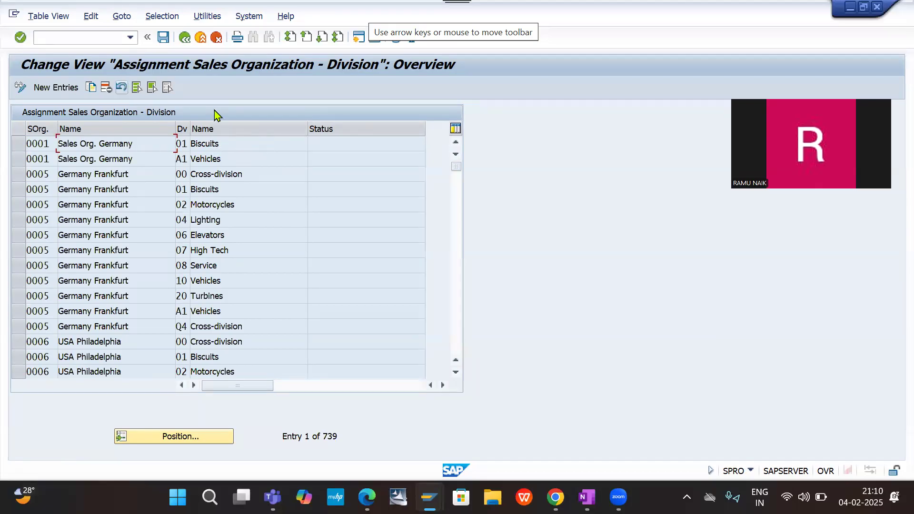
left_click(56, 89)
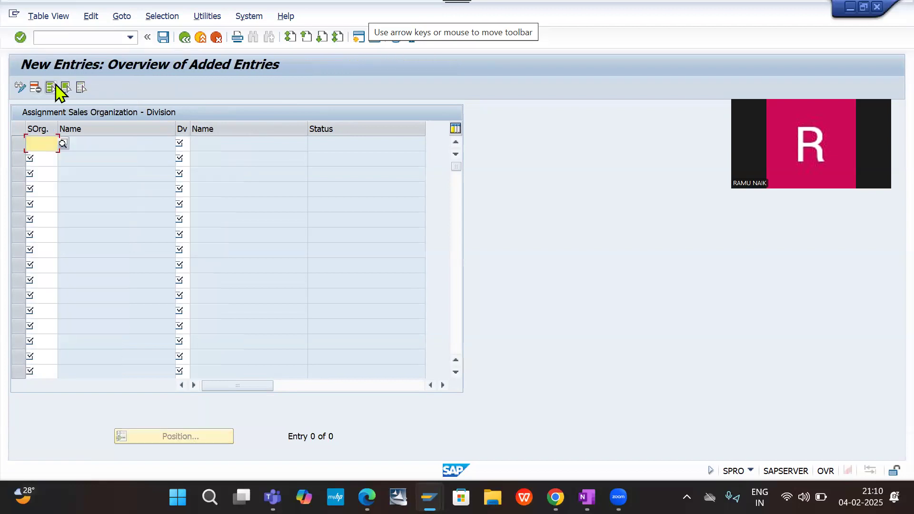
type("deso")
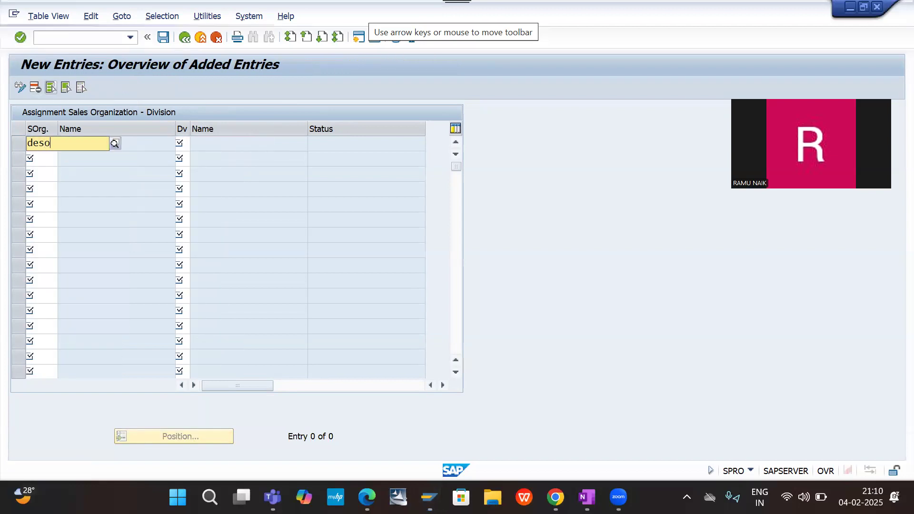
key("Down")
key("Return")
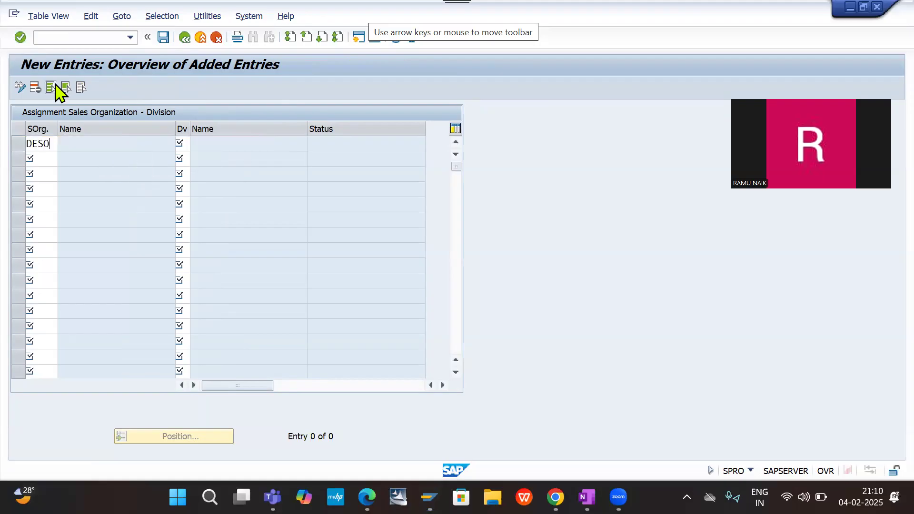
- Try r and d2 as the division code for the DESO entry, and clear the field
left_click(180, 143)
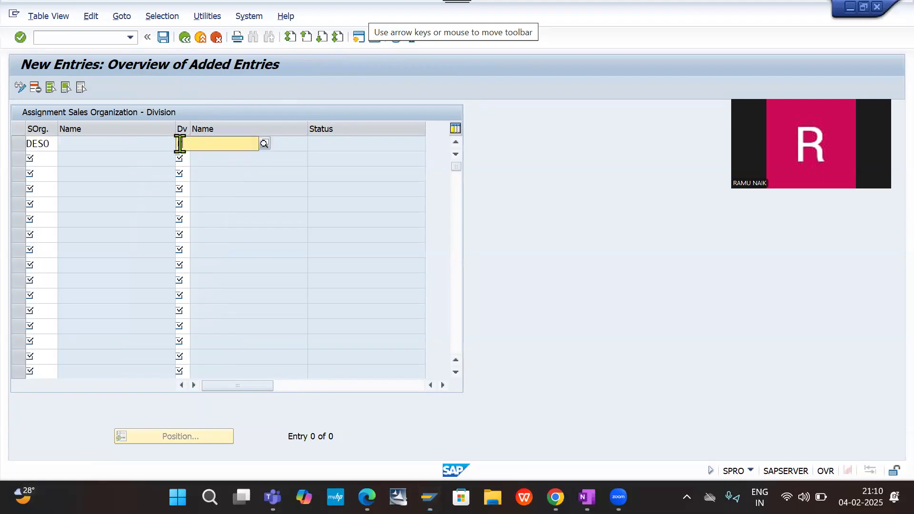
type("r")
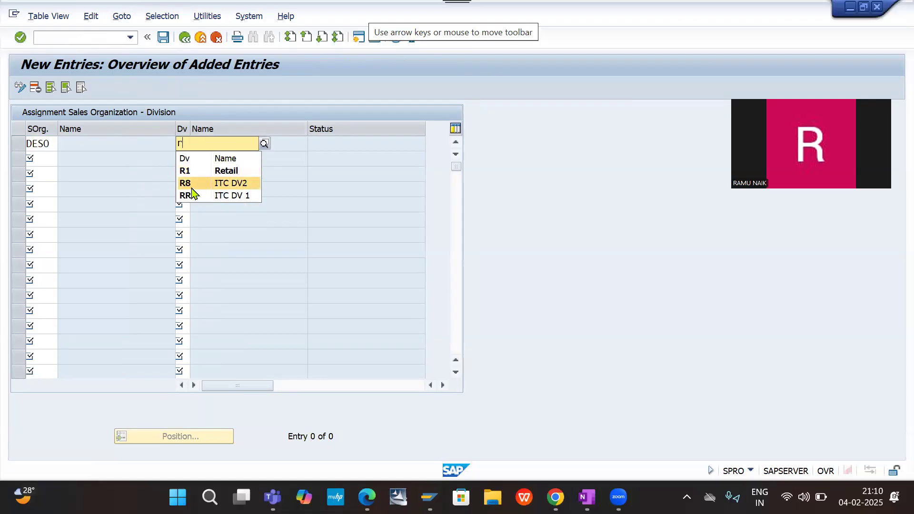
key("BackSpace")
type("d2")
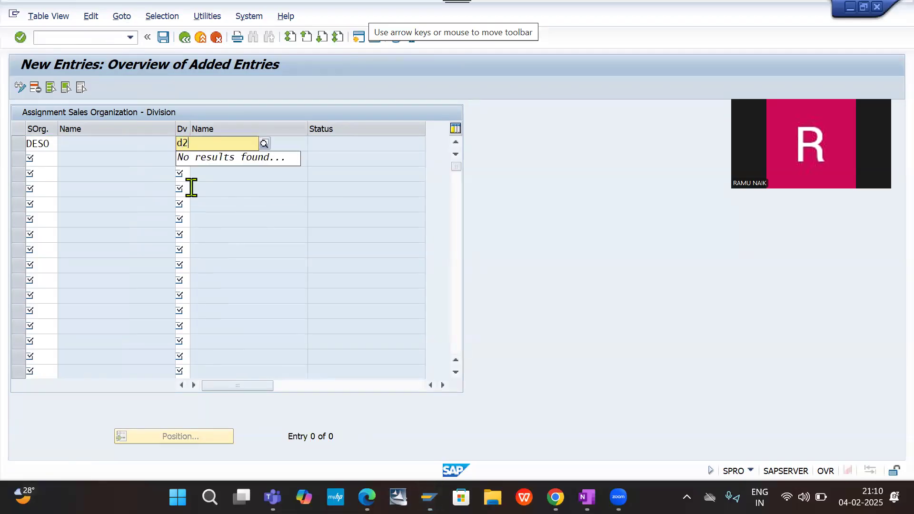
key("BackSpace")
key("BackSpace")
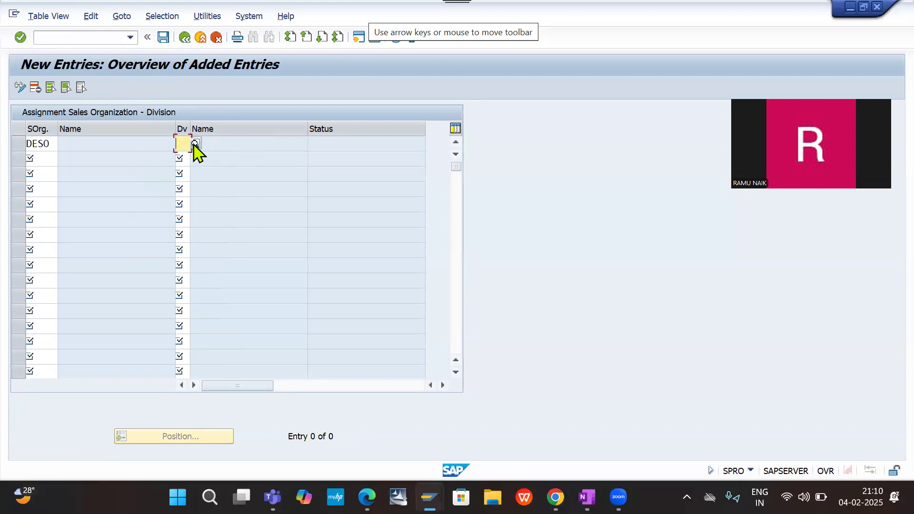
- Look up the available divisions and choose DE (DE20 DIVISION1) for the DESO entry, then validate the row
left_click(195, 144)
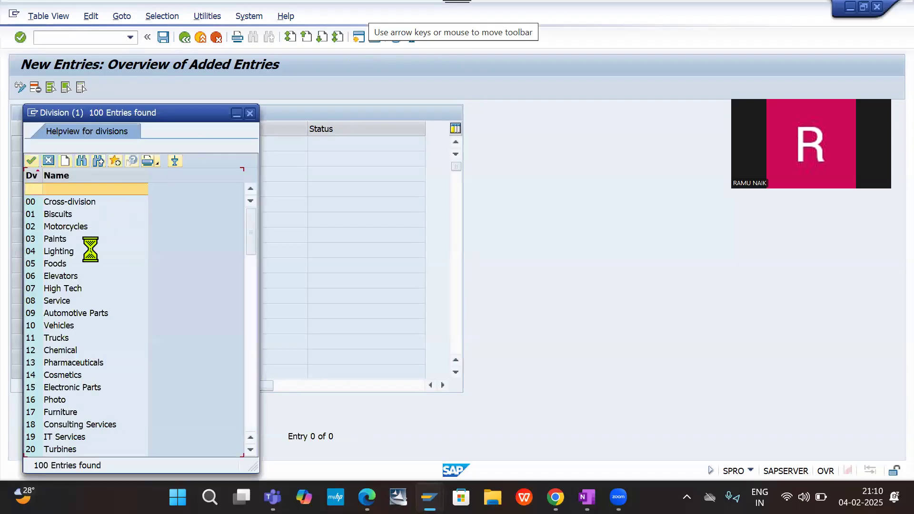
left_click_drag(249, 247, 259, 412)
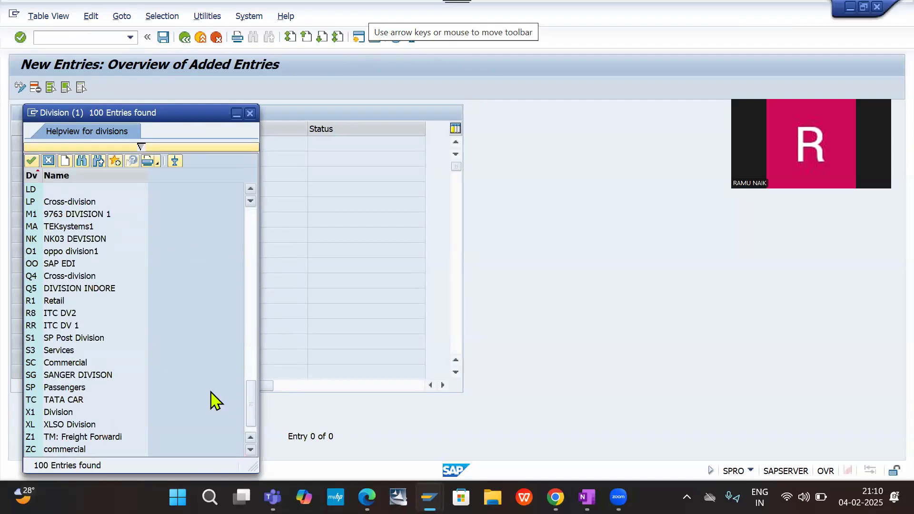
scroll(119, 353, "down", 1)
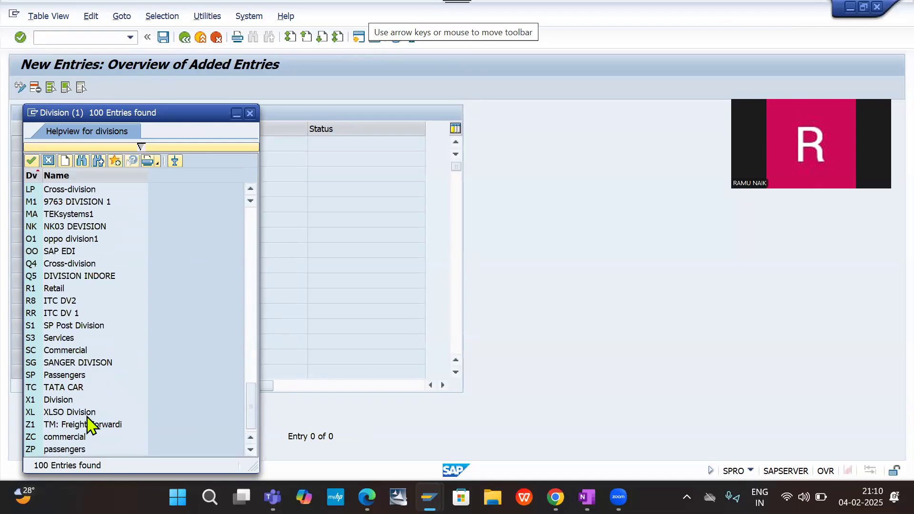
scroll(86, 316, "up", 2)
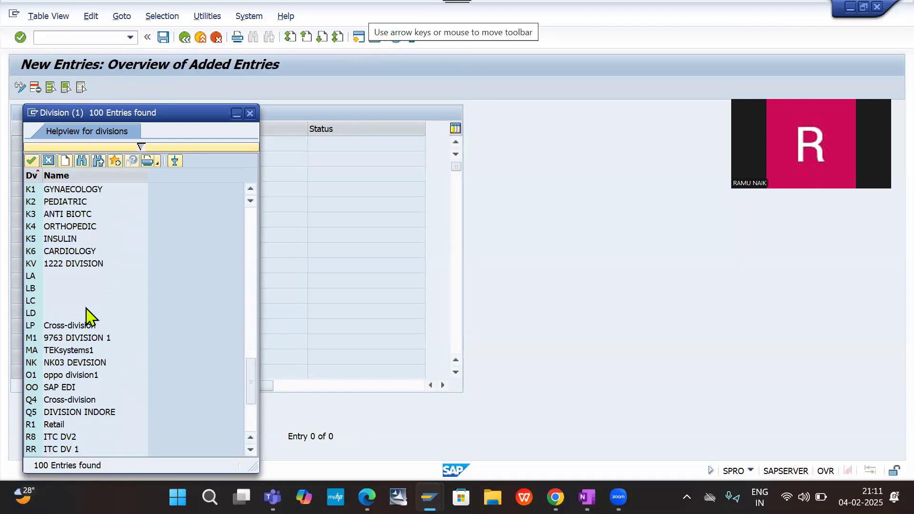
scroll(88, 315, "up", 1)
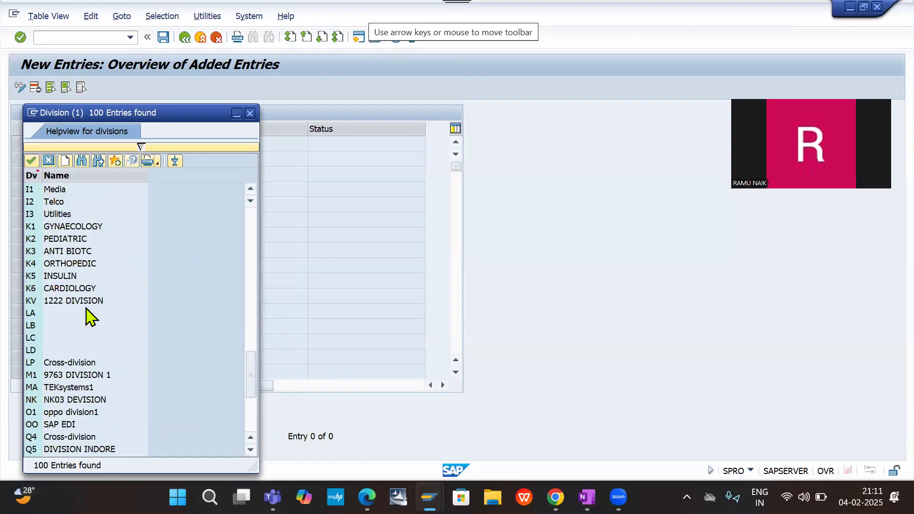
scroll(87, 316, "up", 1)
scroll(87, 316, "up", 3)
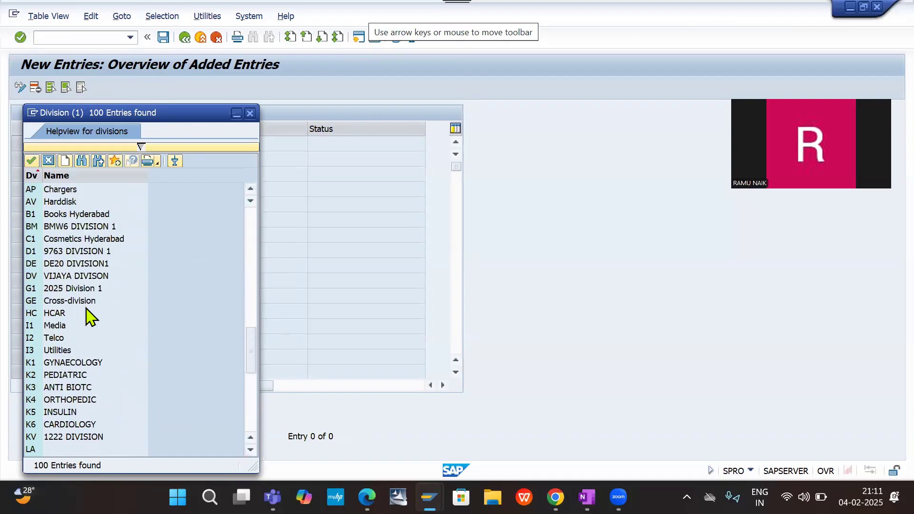
left_click(61, 266)
double_click(63, 267)
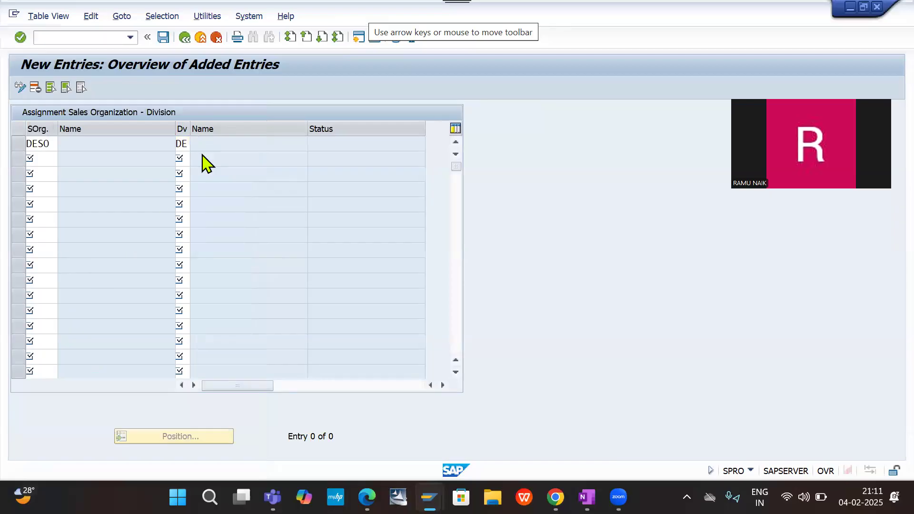
key("Return")
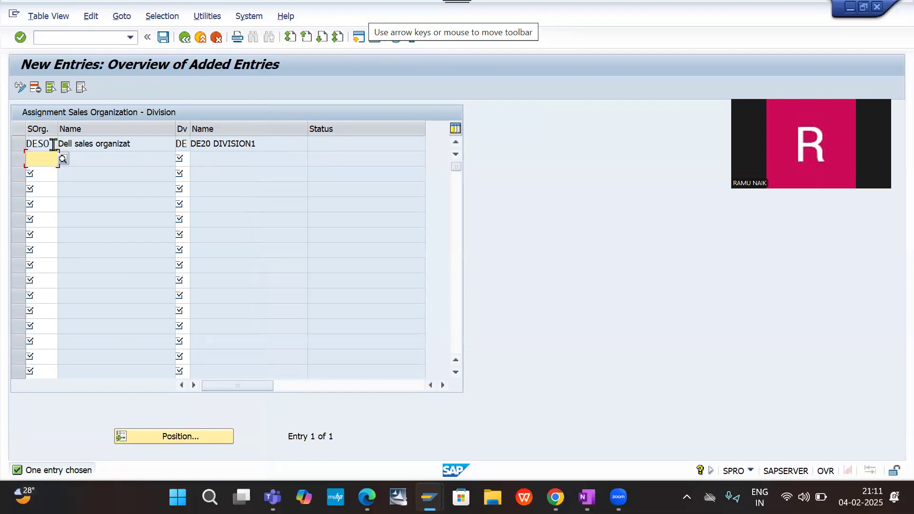
left_click(214, 139)
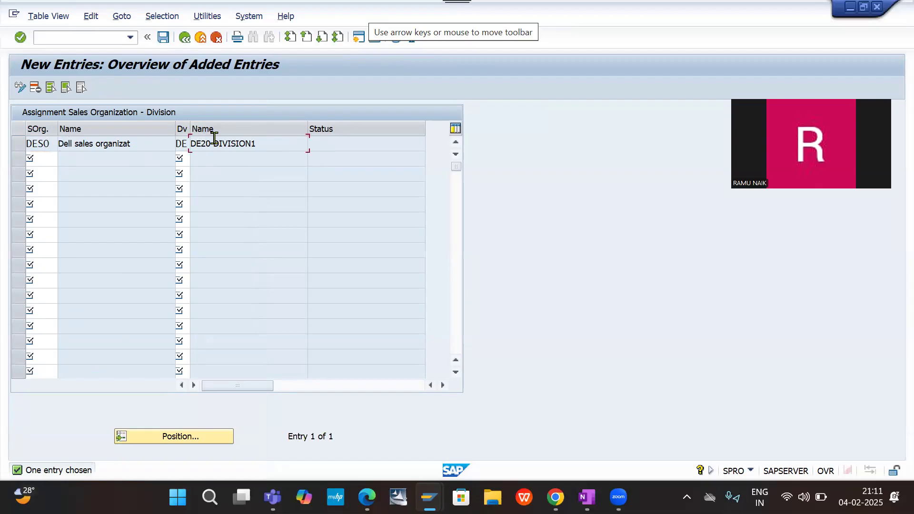
- Save the division assignment in the proposed customizing request and return to the IMG structure
left_click(164, 37)
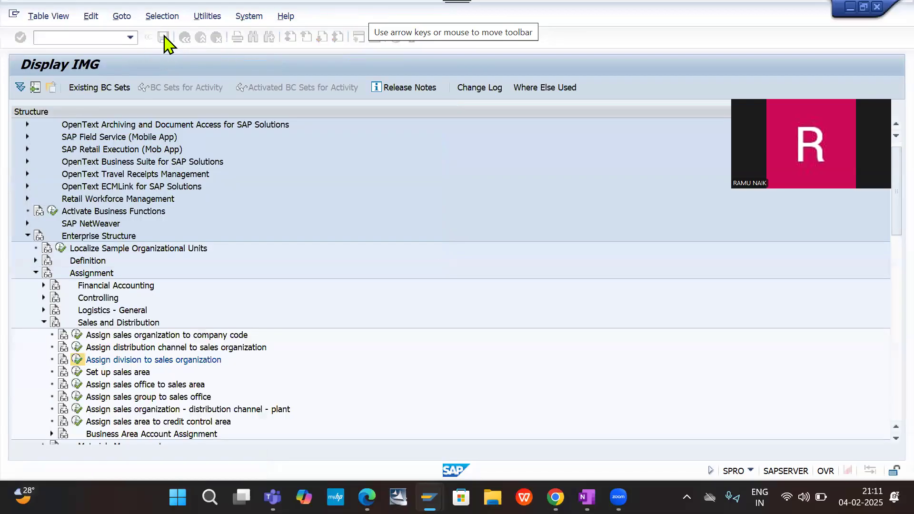
key("Return")
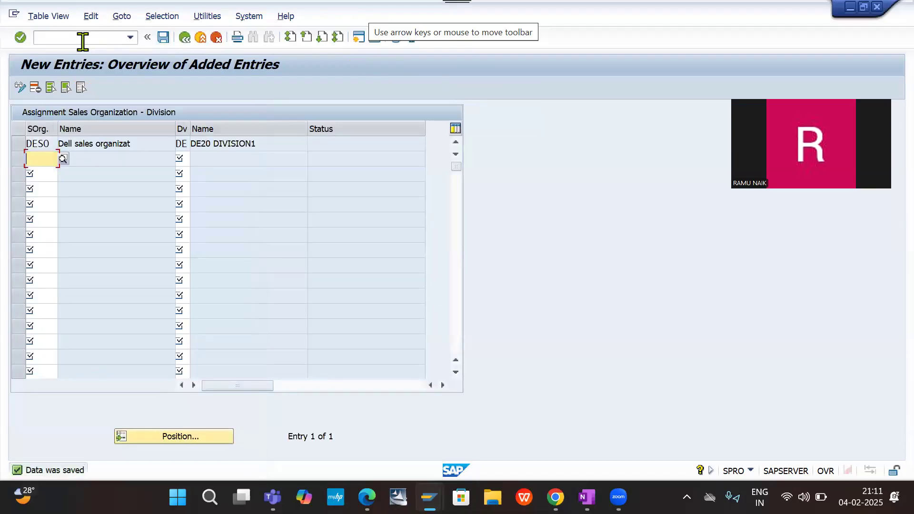
left_click(80, 38)
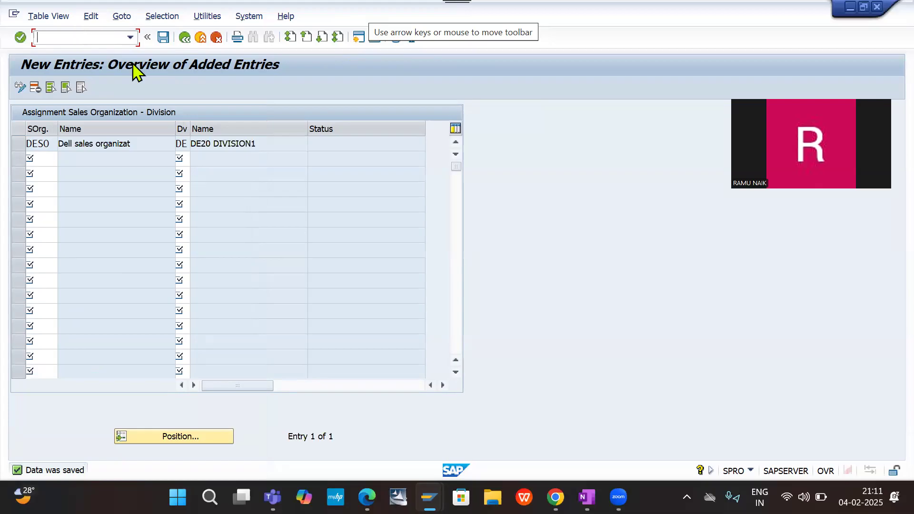
left_click(184, 38)
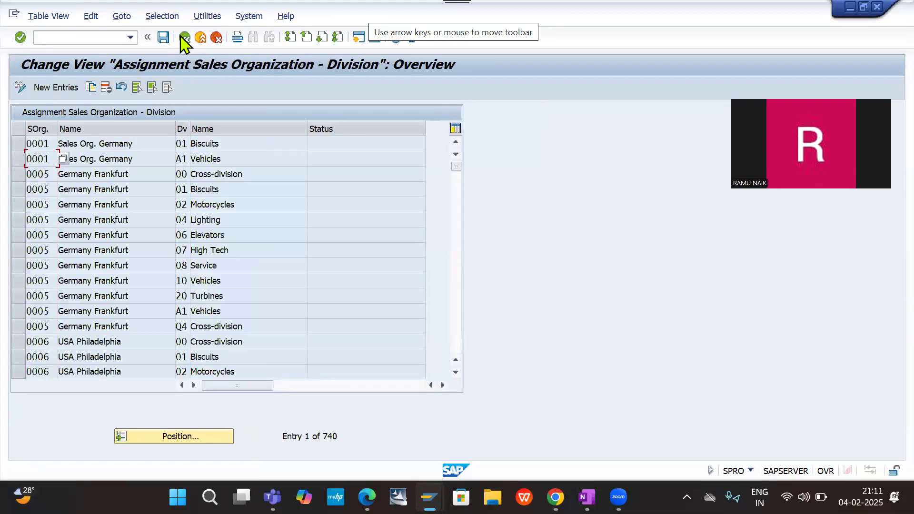
left_click(184, 37)
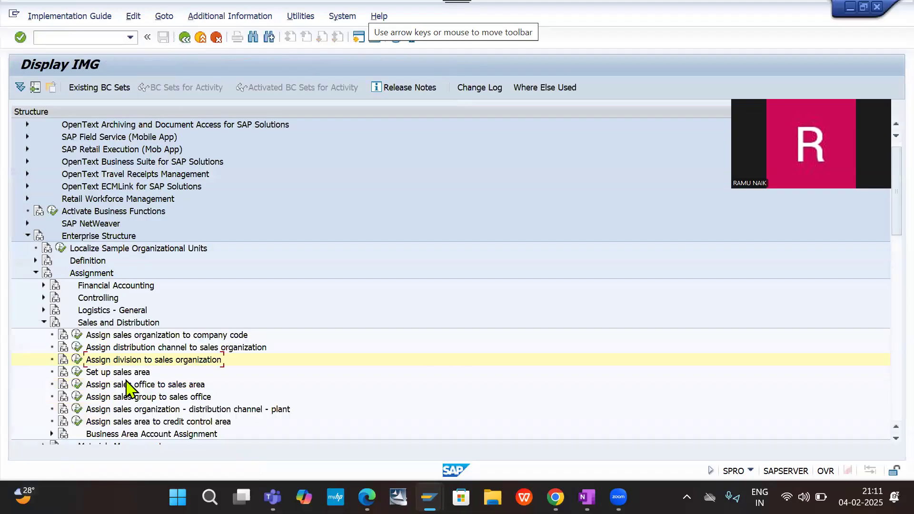
- Open Set up sales area and start a new entry with sales organization DESO
left_click(78, 373)
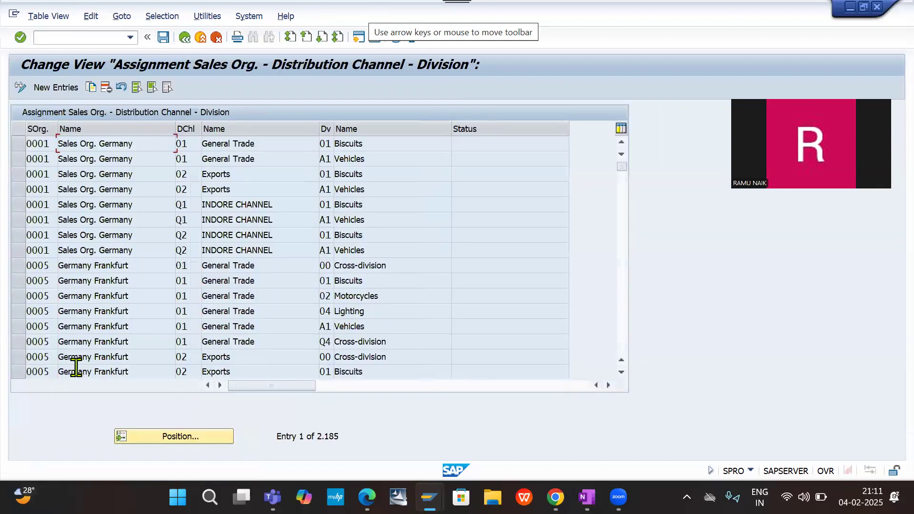
left_click(59, 88)
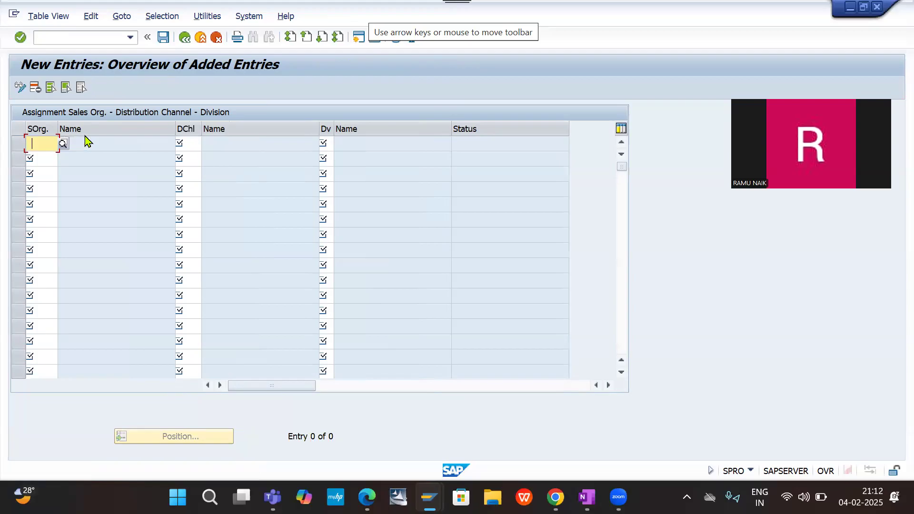
type("deso")
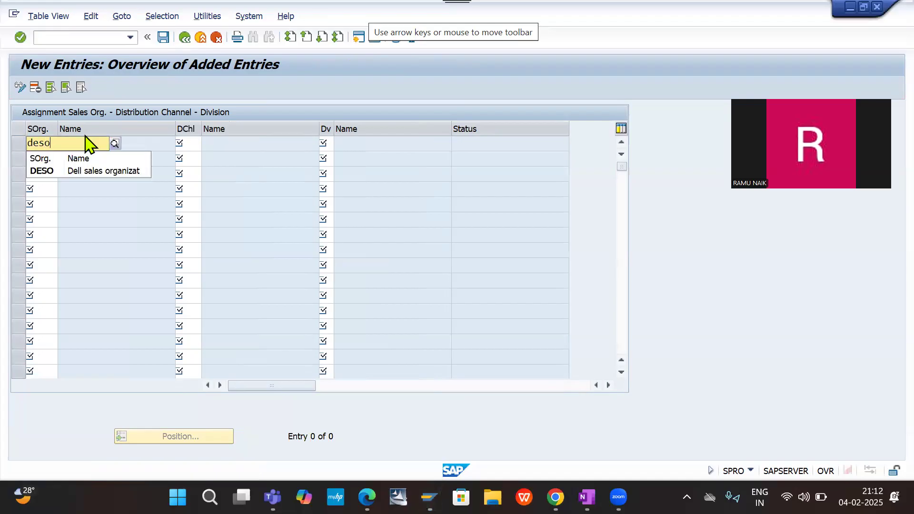
key("Down")
key("Return")
key("Tab")
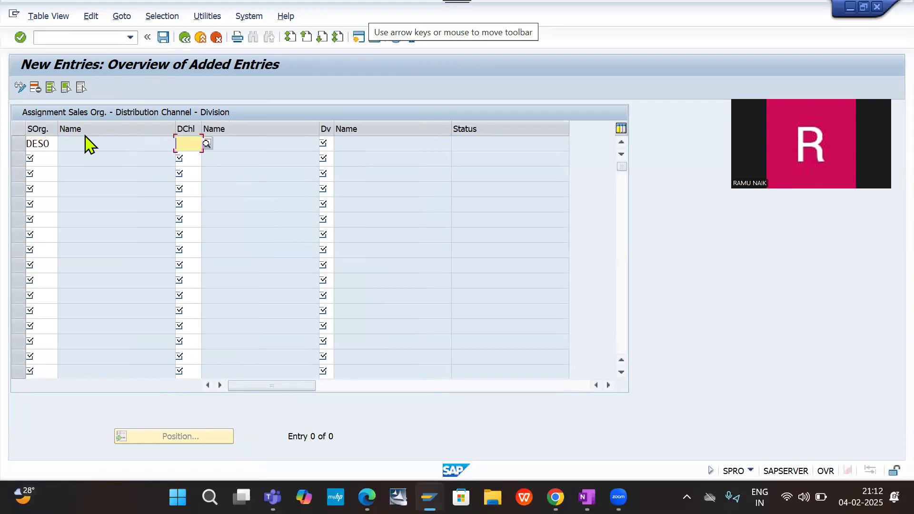
- Complete the DESO sales area entry with distribution channel DC and division DE, and validate it
type("dc")
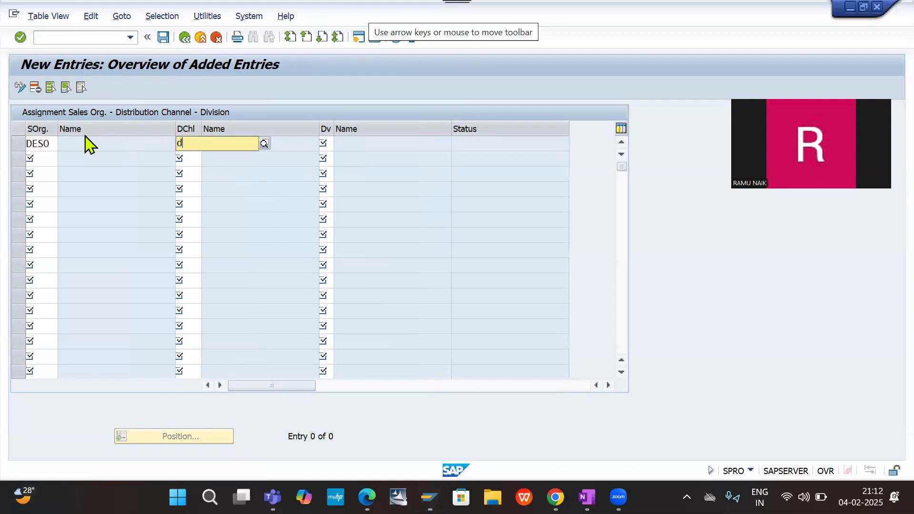
key("Down")
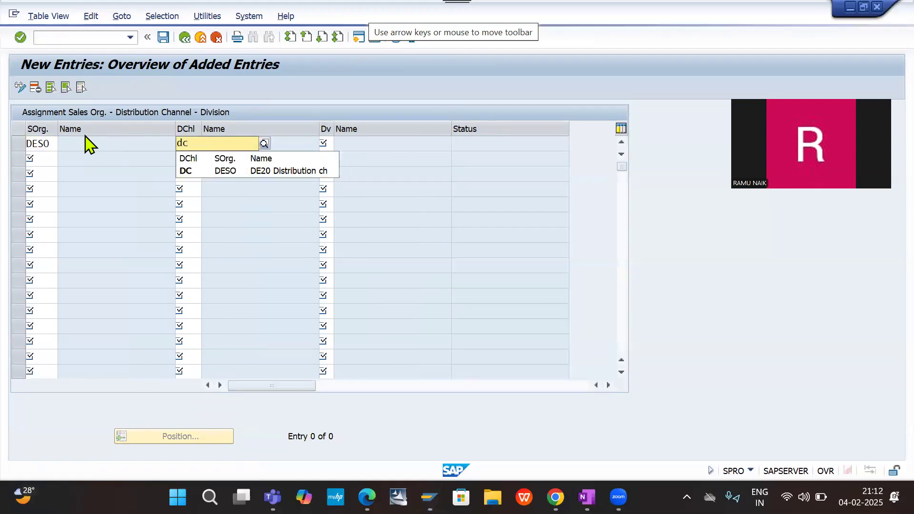
key("Return")
key("Return")
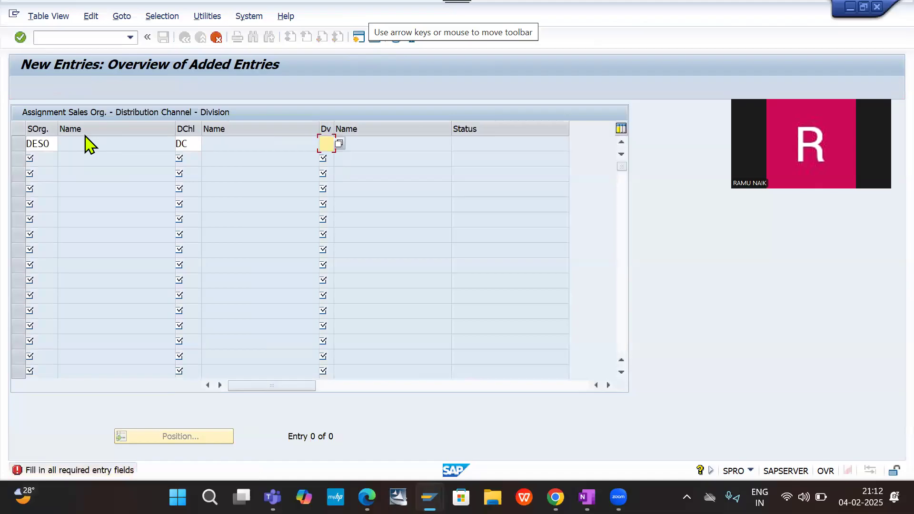
type("de")
key("Return")
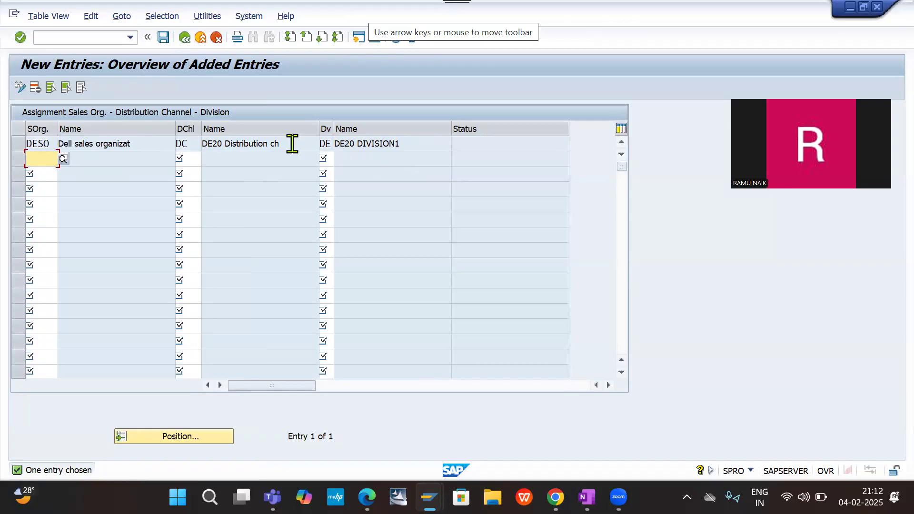
- Save the sales area in the proposed customizing request and return to the IMG structure
left_click(163, 37)
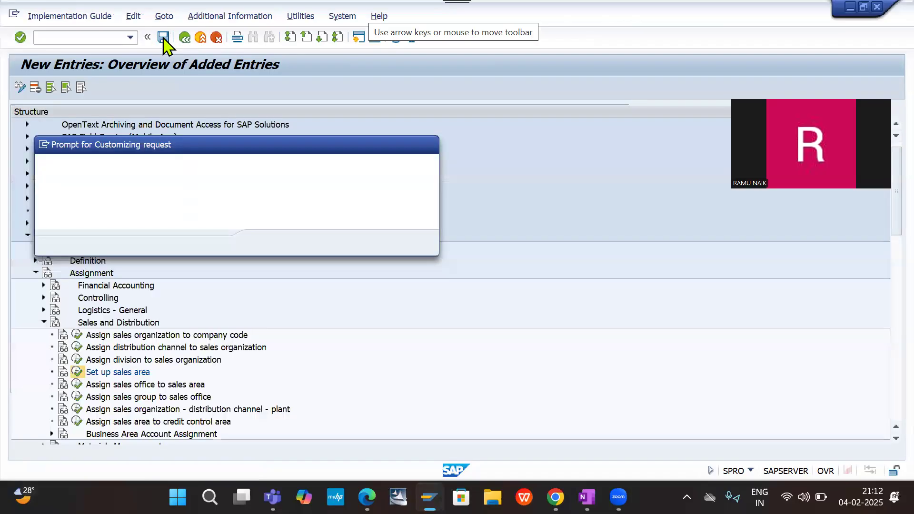
key("Return")
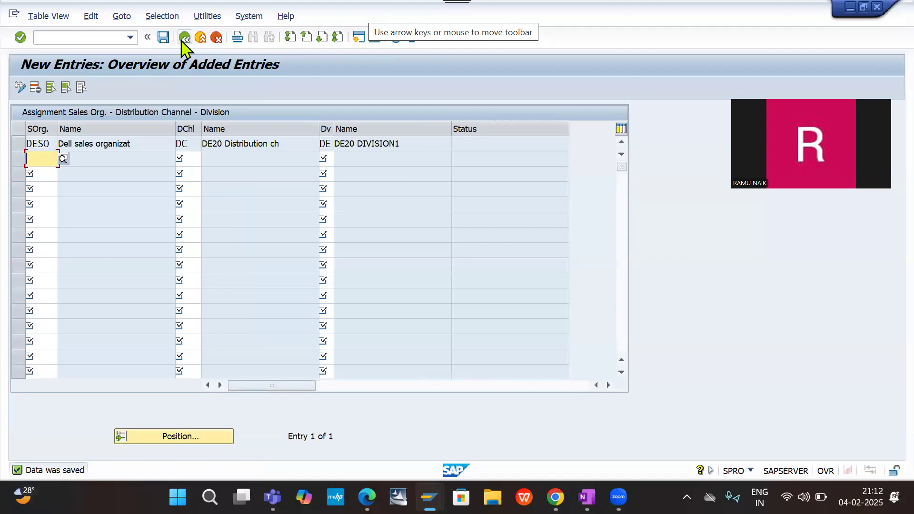
left_click(181, 39)
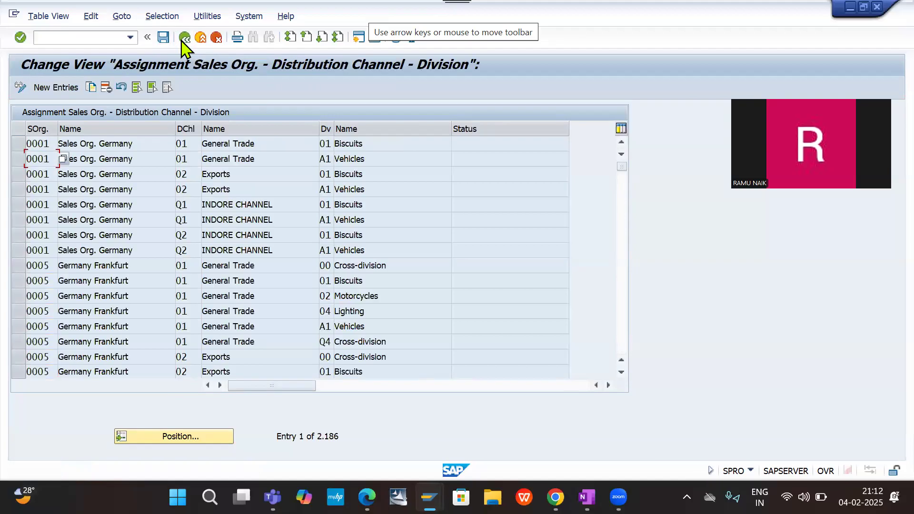
left_click(184, 39)
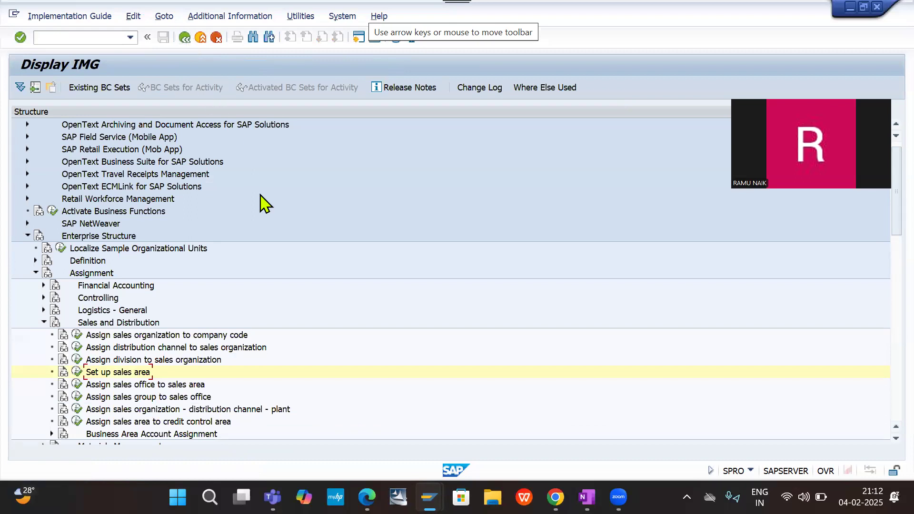
- Open Assign sales organization - distribution channel - plant and start a new entry with sales organization DESO
left_click(175, 409)
left_click(76, 408)
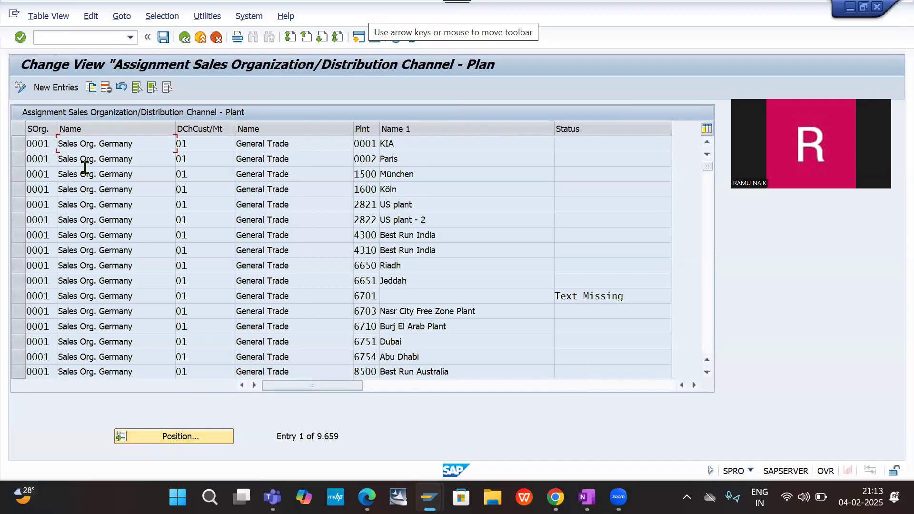
left_click(64, 92)
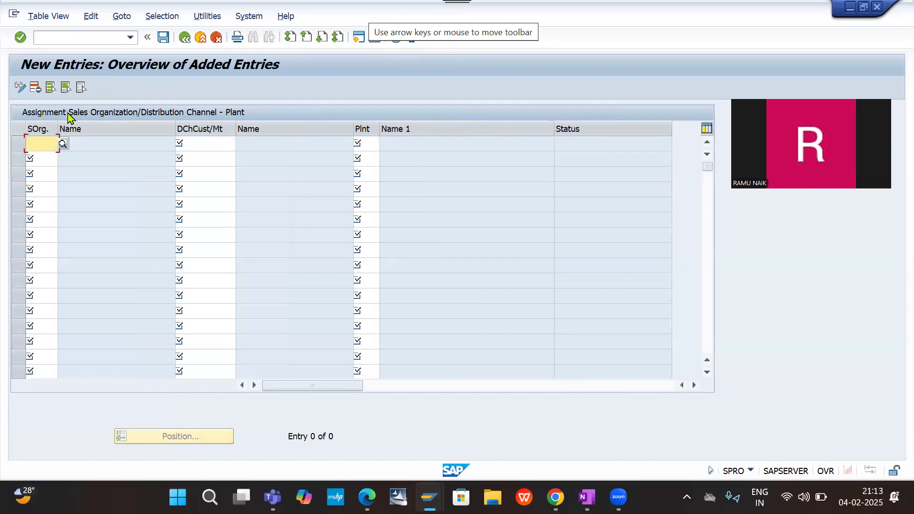
type("de")
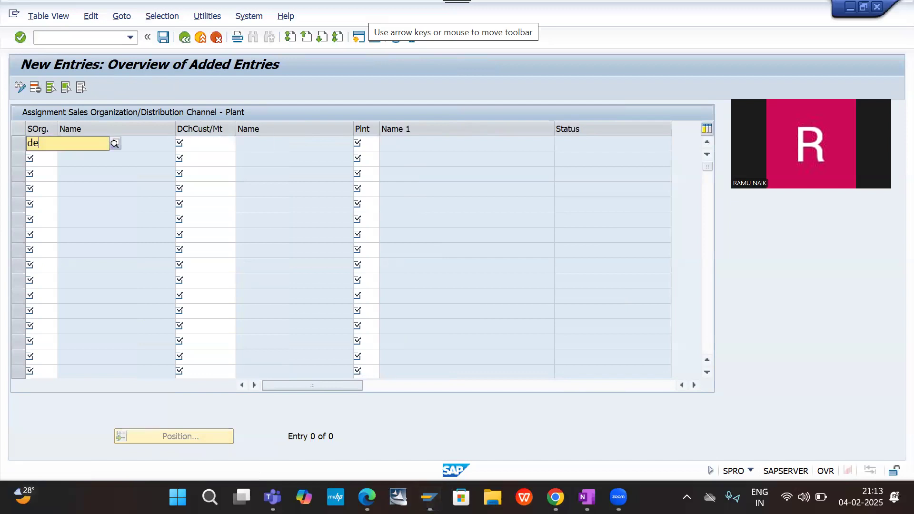
type("so")
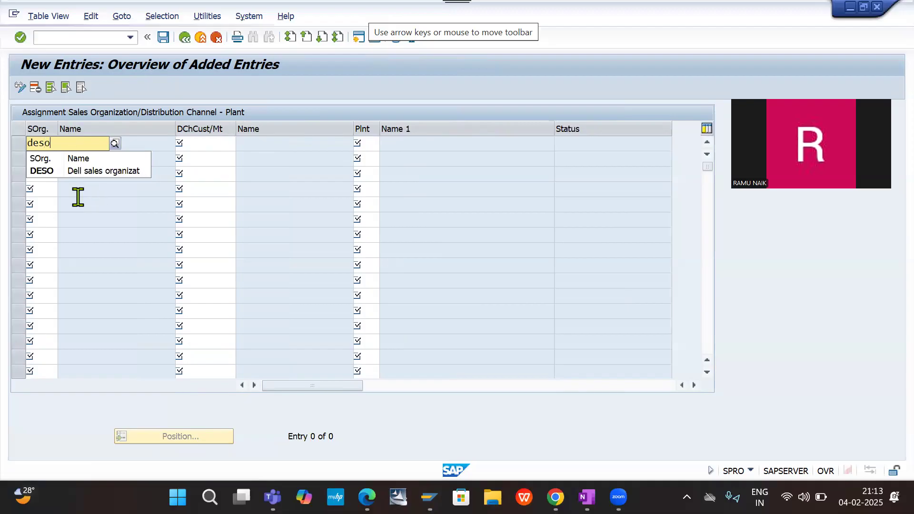
left_click(44, 175)
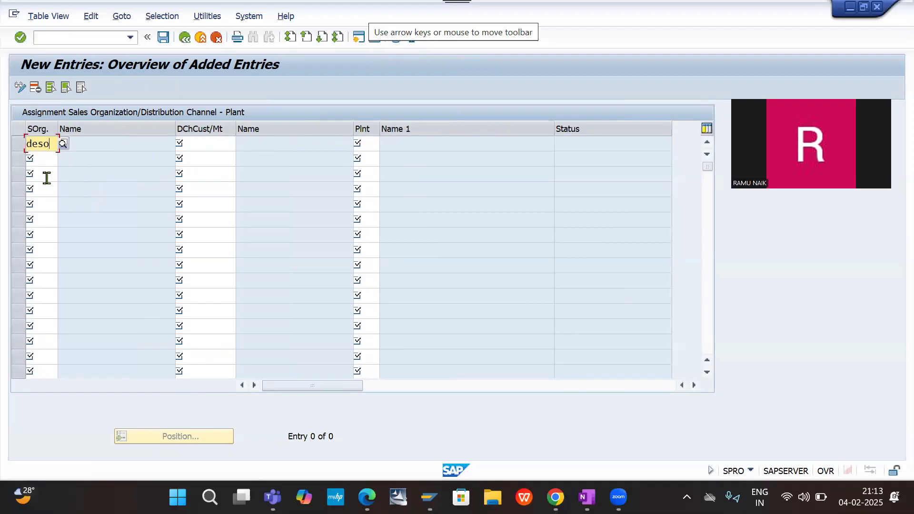
left_click(52, 145)
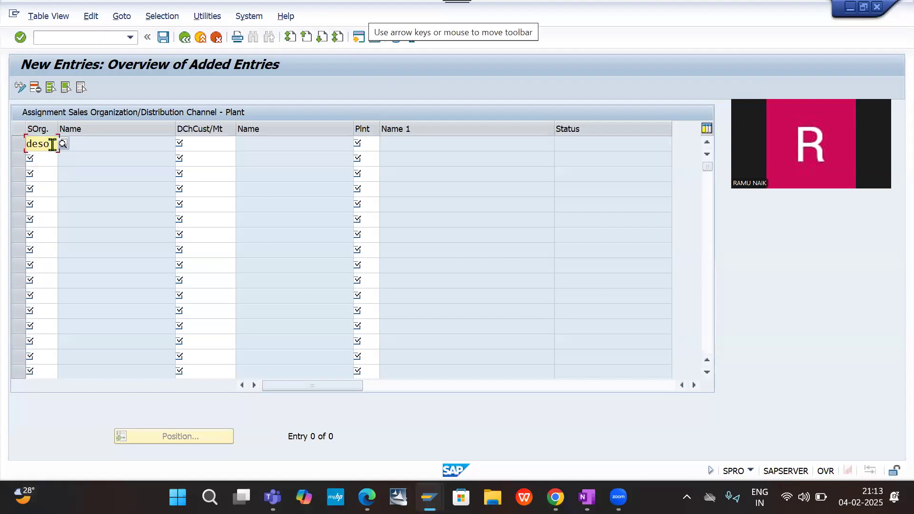
key("BackSpace")
key("BackSpace")
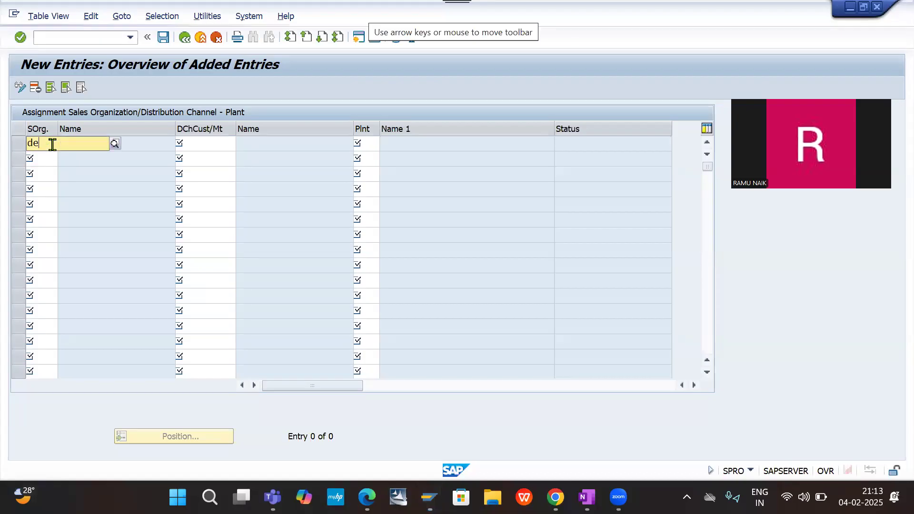
type("so")
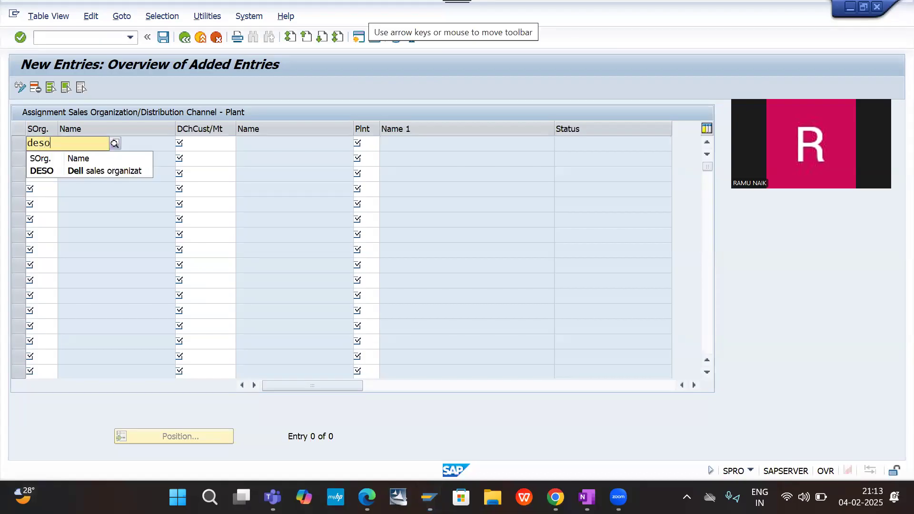
left_click(101, 173)
key("Tab")
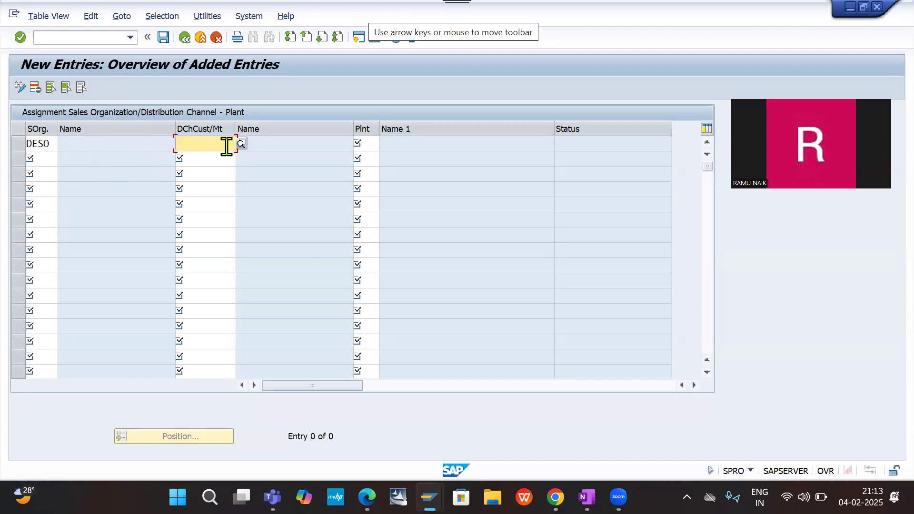
- Complete the DESO plant assignment entry with distribution channel DC and plant DE20, and validate it
type("de")
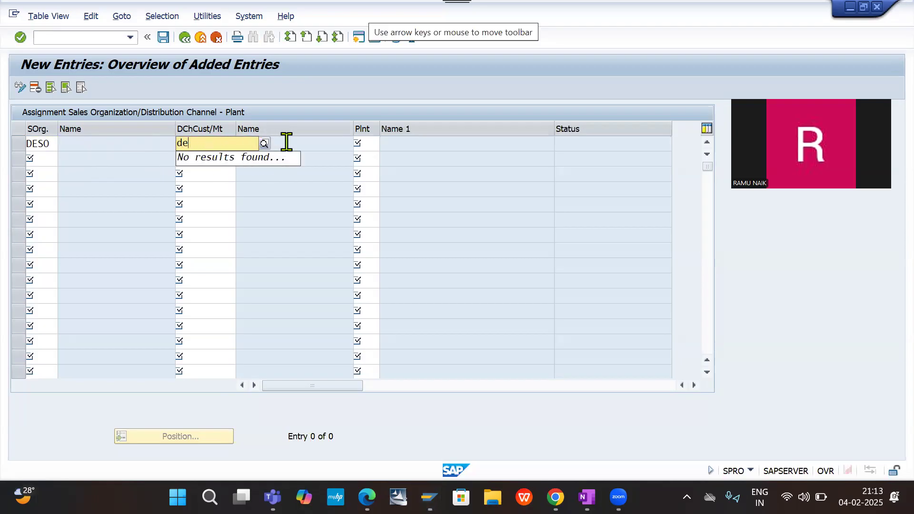
left_click(287, 141)
left_click(208, 145)
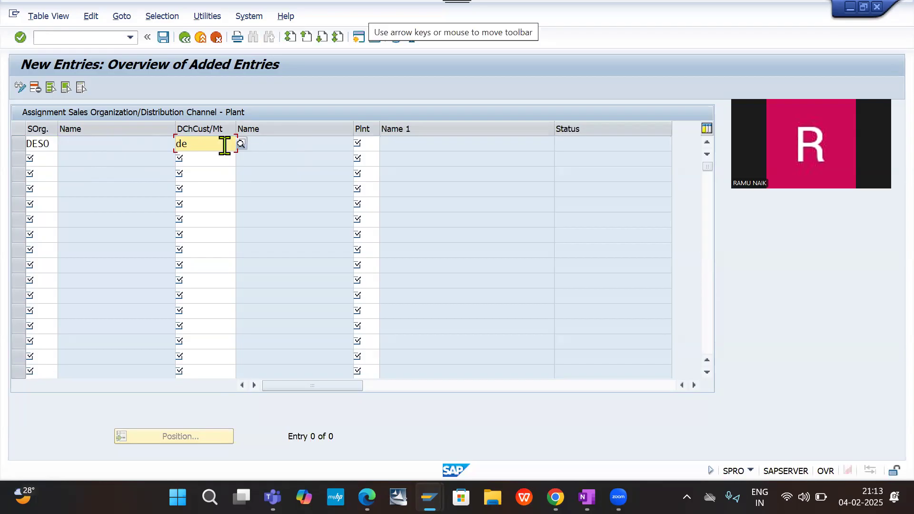
key("BackSpace")
key("BackSpace")
left_click(241, 144)
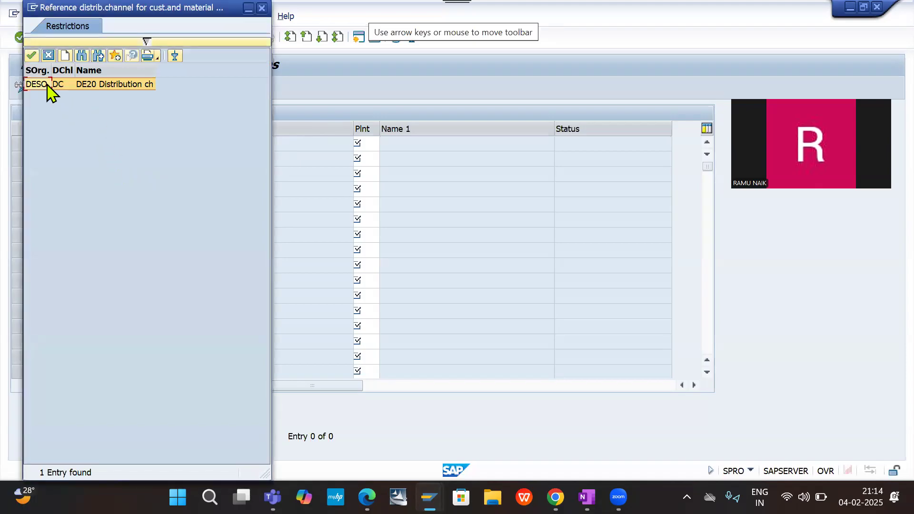
double_click(38, 85)
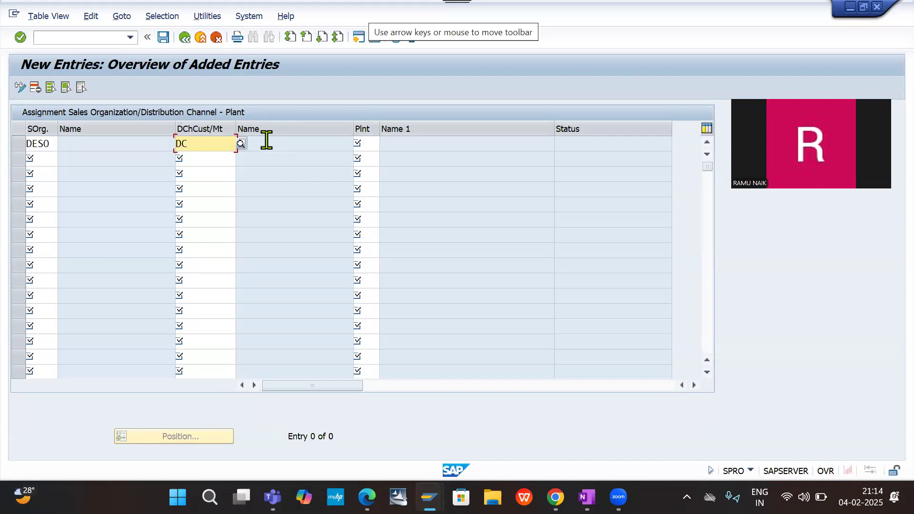
key("Tab")
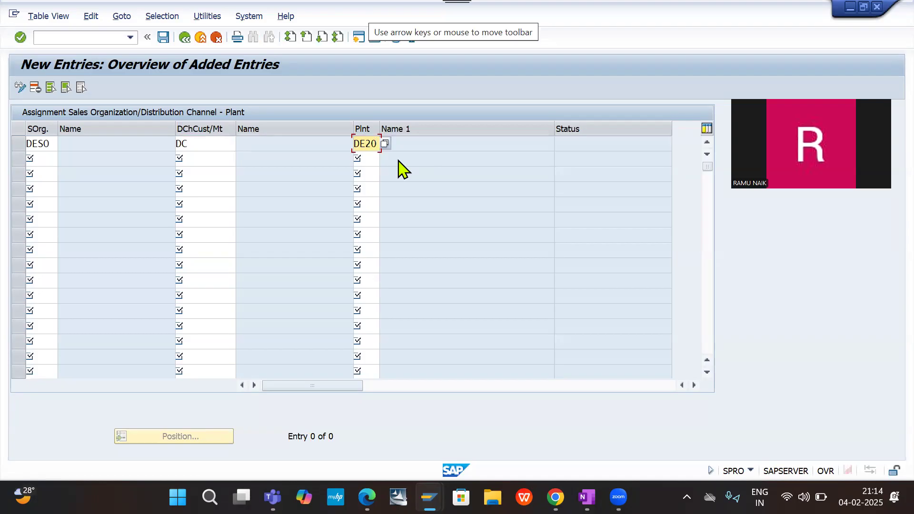
key("Return")
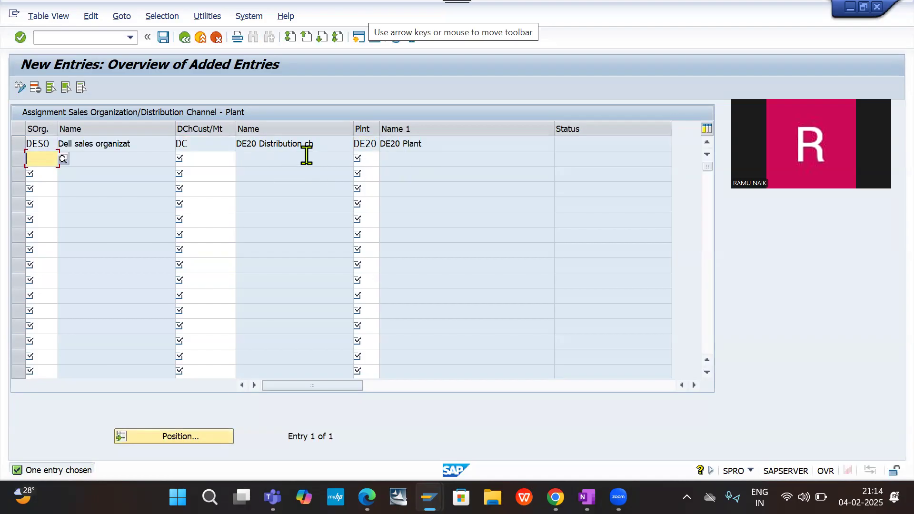
- Save the plant assignment in the proposed customizing request and return to the IMG structure
left_click(164, 38)
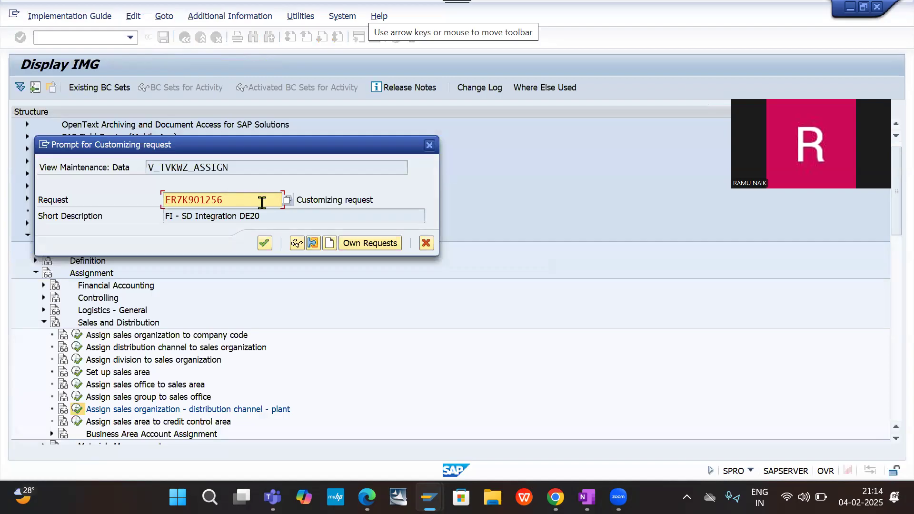
left_click(264, 245)
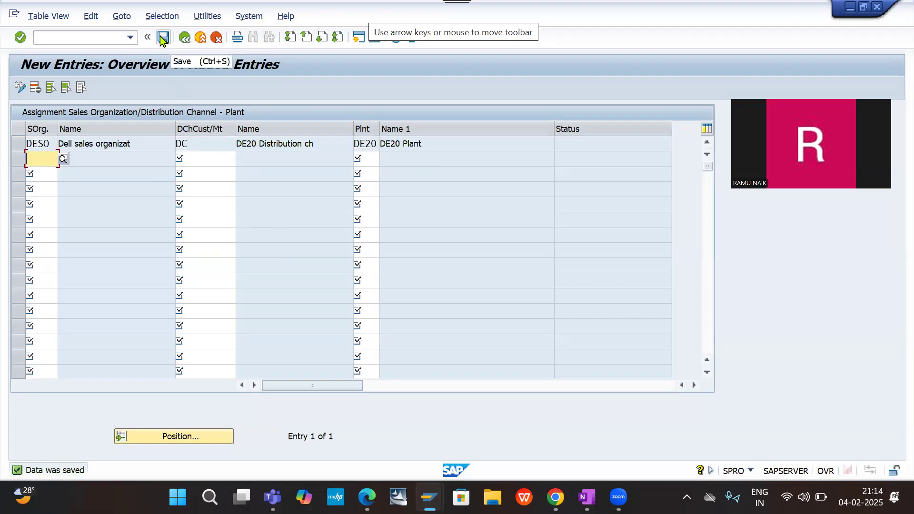
left_click(184, 38)
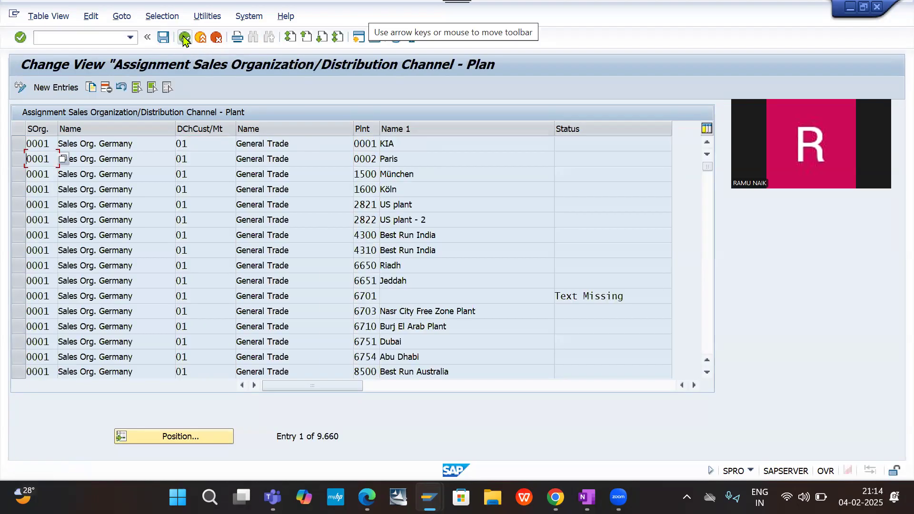
left_click(185, 38)
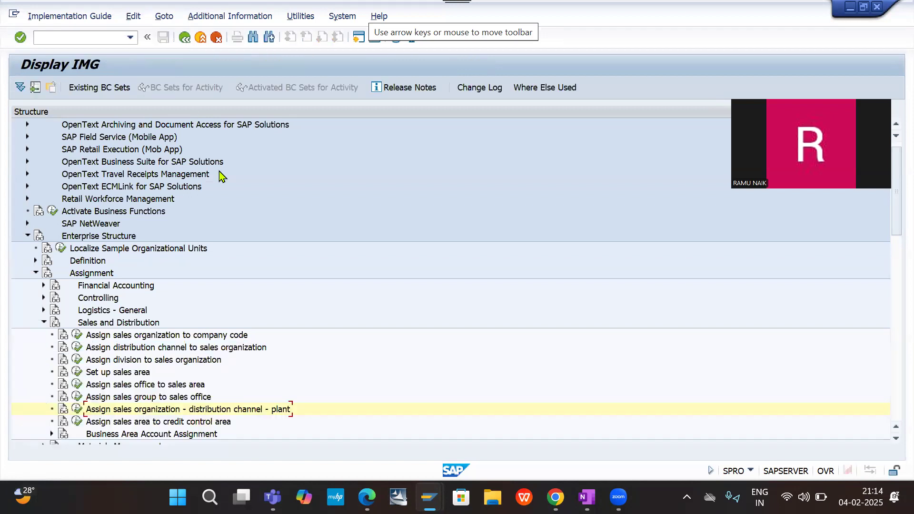
- Collapse the Sales and Distribution assignments and open Assign shipping point to plant under Logistics Execution
scroll(264, 327, "down", 3)
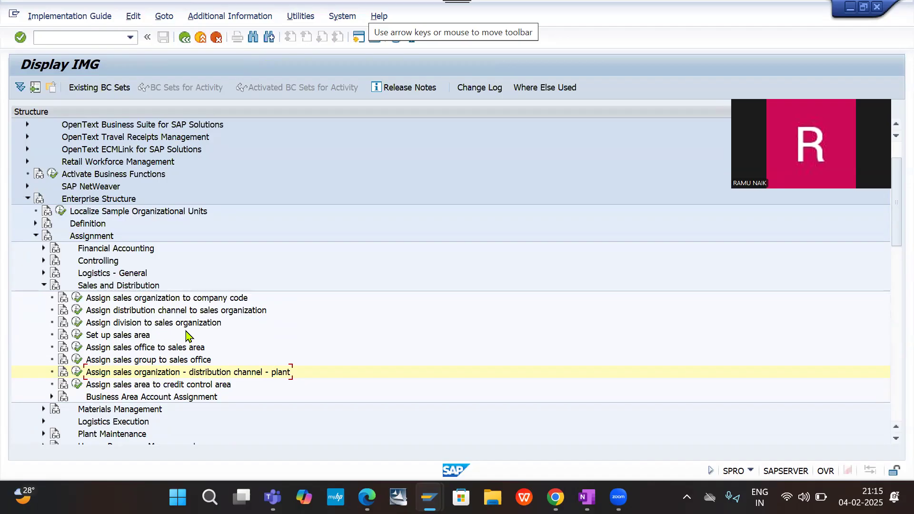
left_click(45, 286)
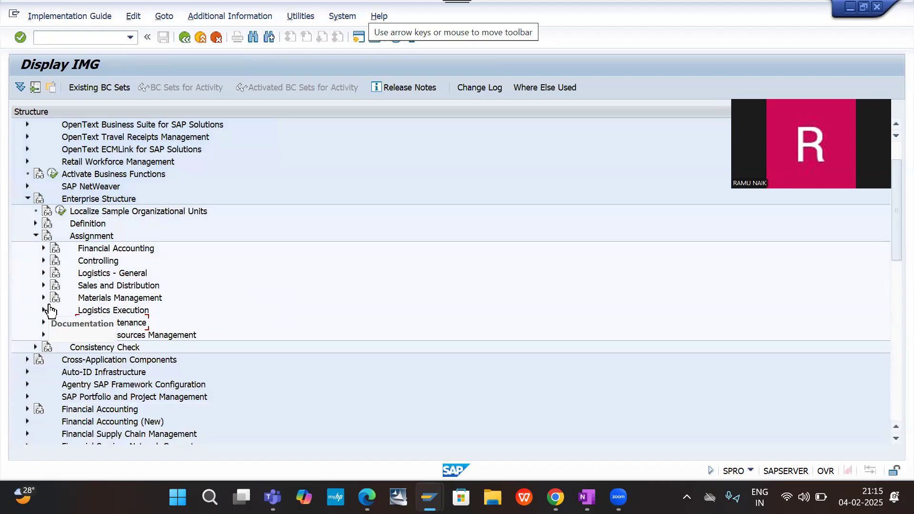
left_click(44, 311)
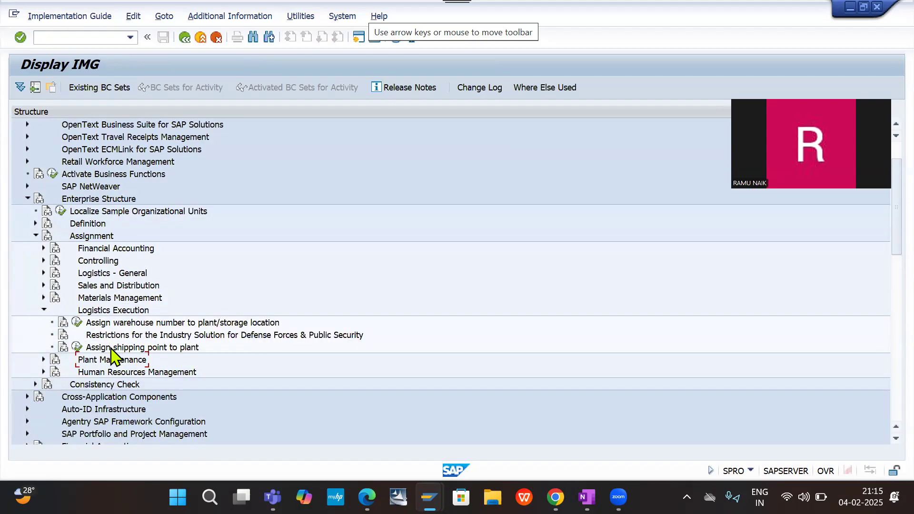
left_click(76, 350)
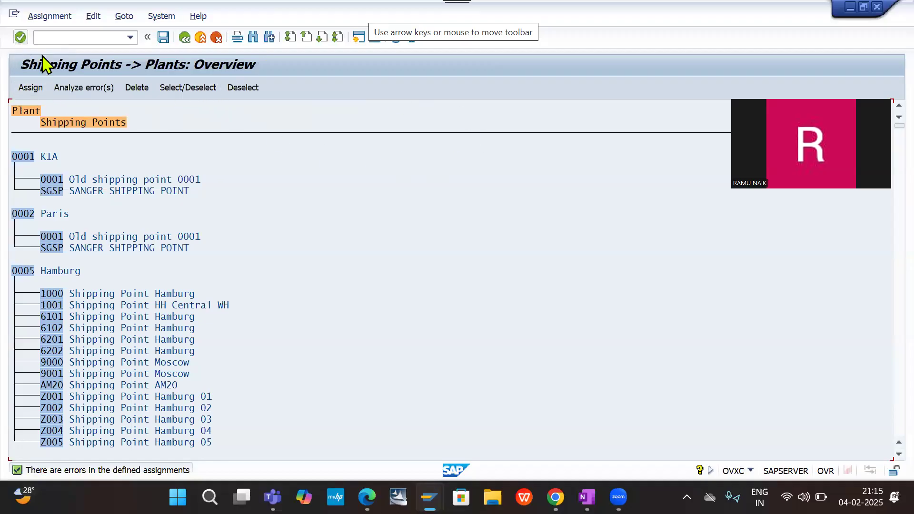
- Search the shipping points and plants overview for DESP
left_click(252, 38)
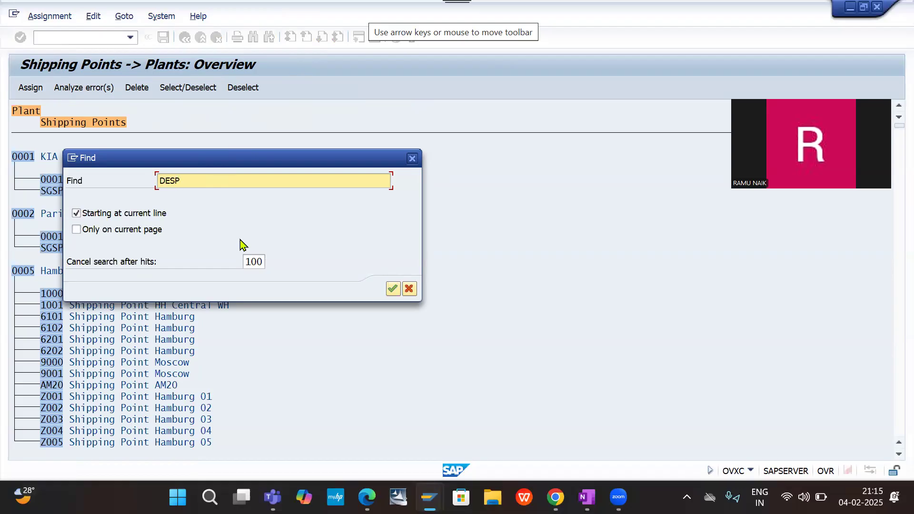
key("Return")
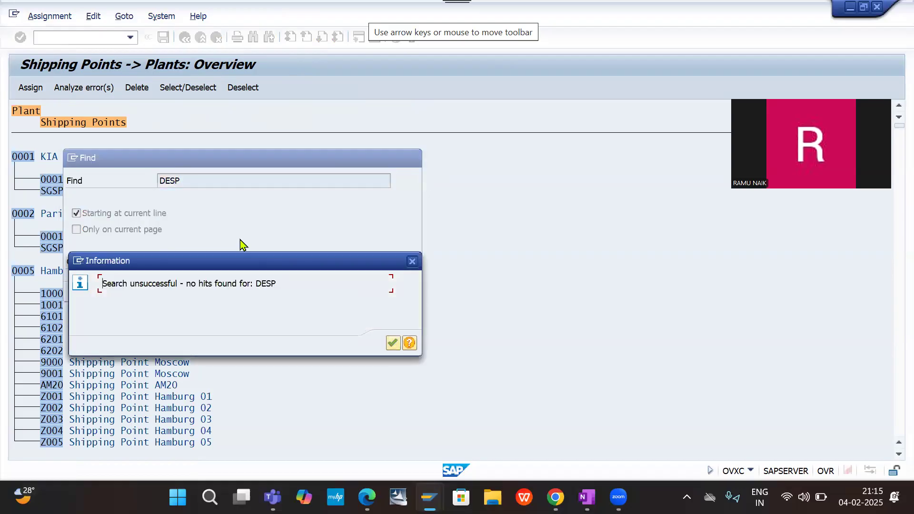
key("Return")
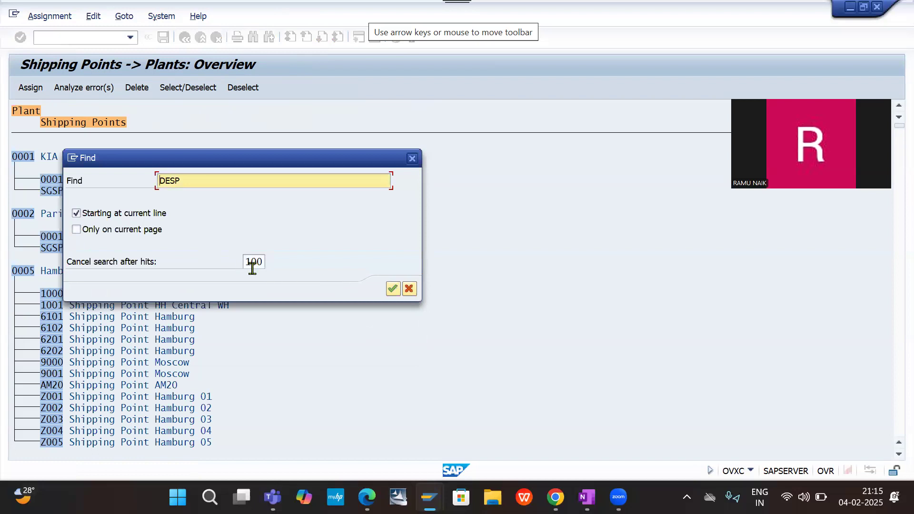
- Try to repeat the DESP search with the hit limit cleared, and close the search
left_click(254, 262)
double_click(255, 261)
key("BackSpace")
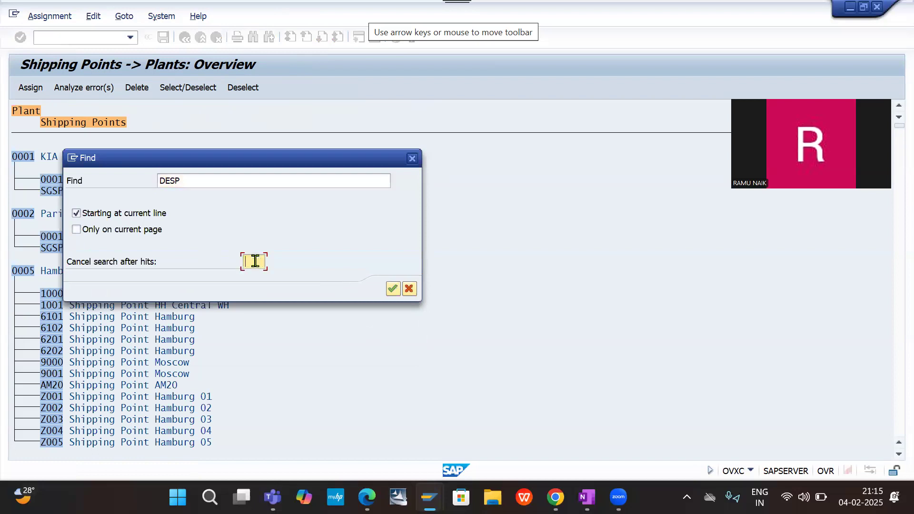
left_click(393, 289)
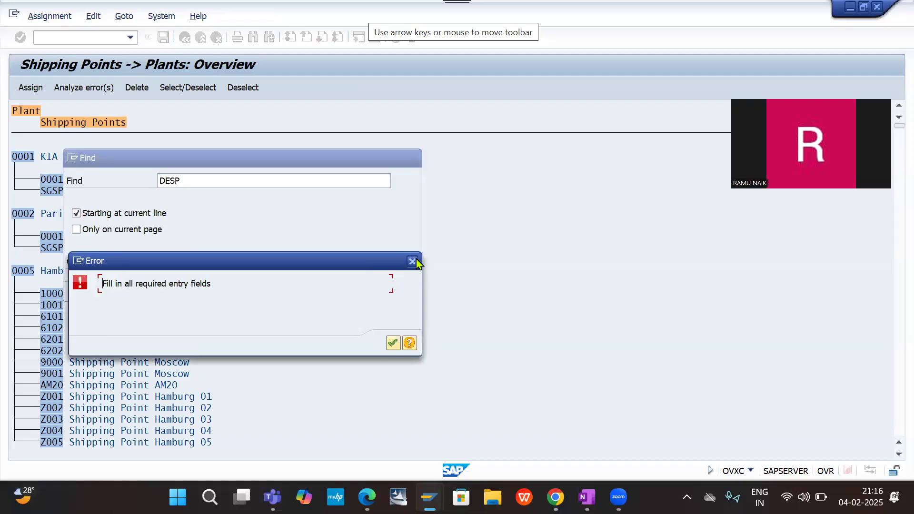
left_click(412, 261)
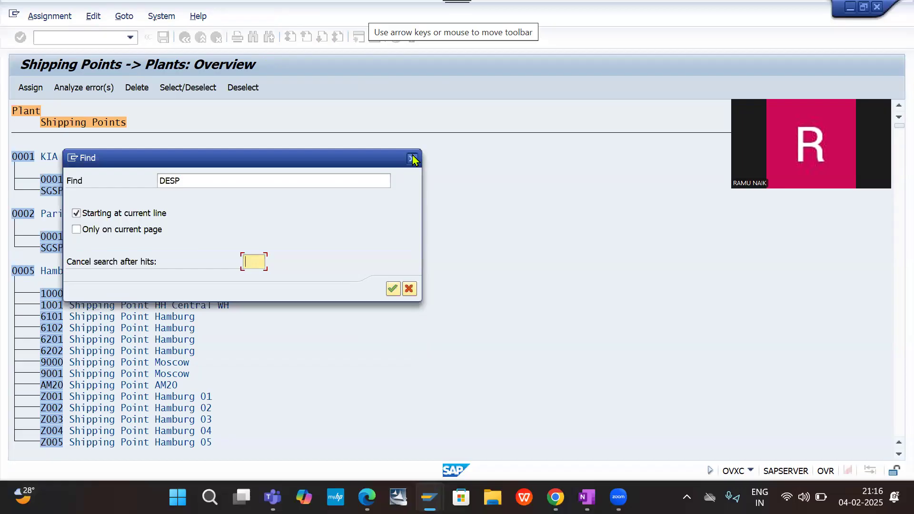
left_click(412, 159)
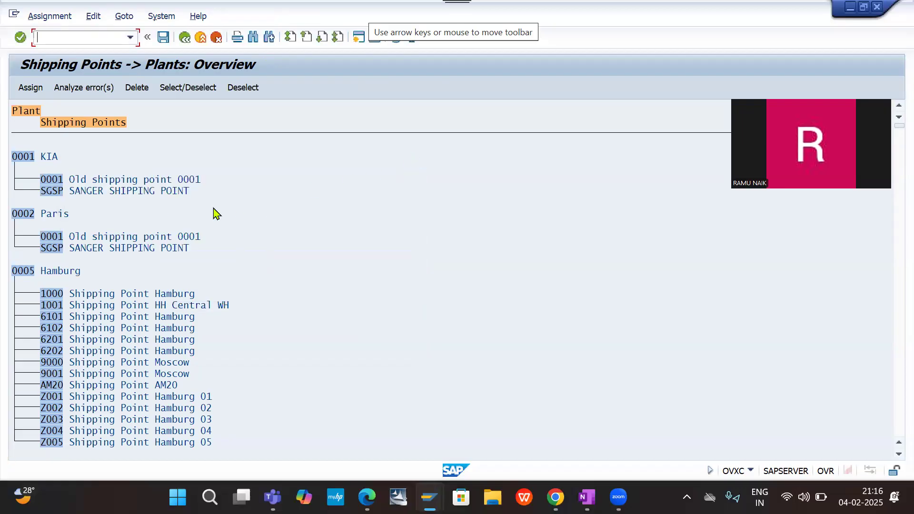
- Look through the shipping points and plants overview from its beginning for plant DE20
scroll(214, 213, "down", 2)
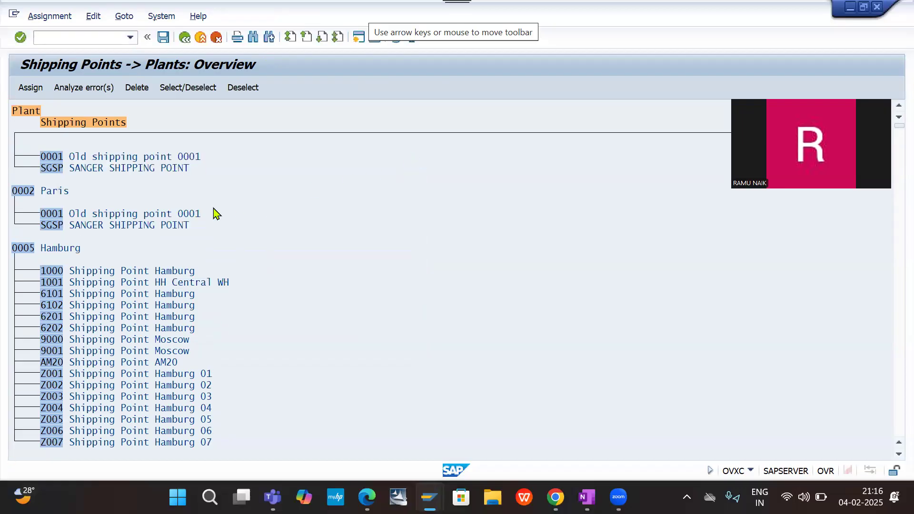
scroll(216, 214, "up", 2)
left_click(215, 204)
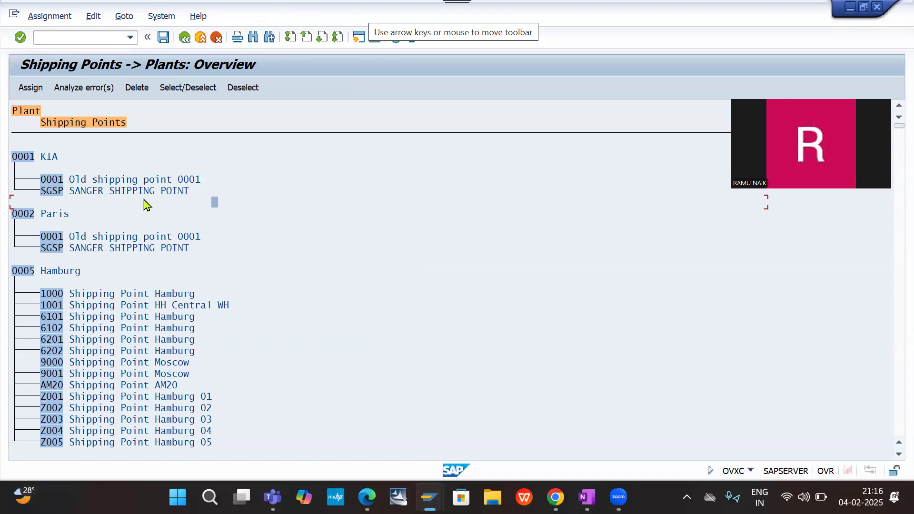
scroll(147, 204, "down", 1)
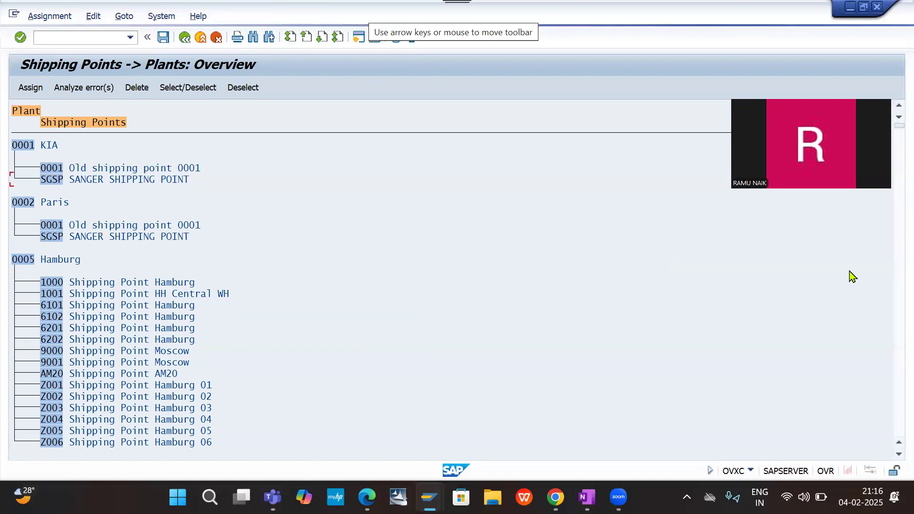
left_click(895, 286)
scroll(896, 286, "down", 12)
scroll(895, 286, "down", 20)
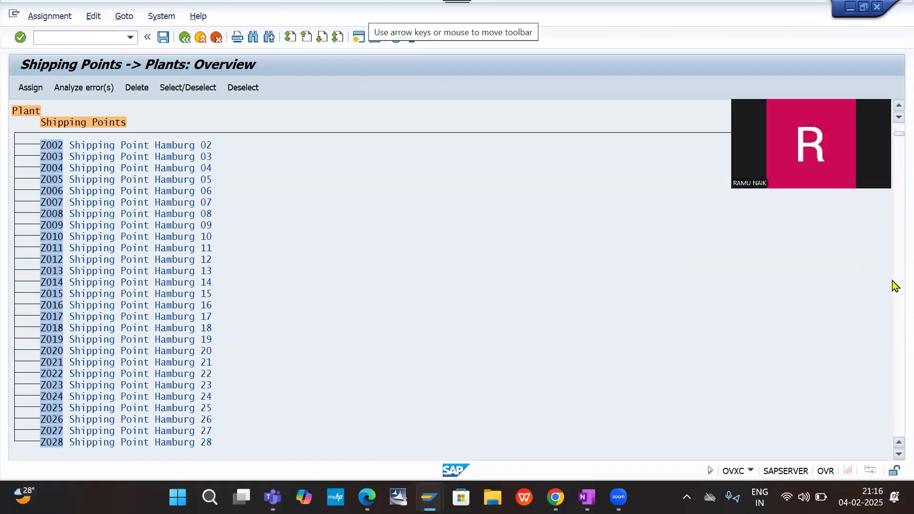
scroll(895, 286, "down", 20)
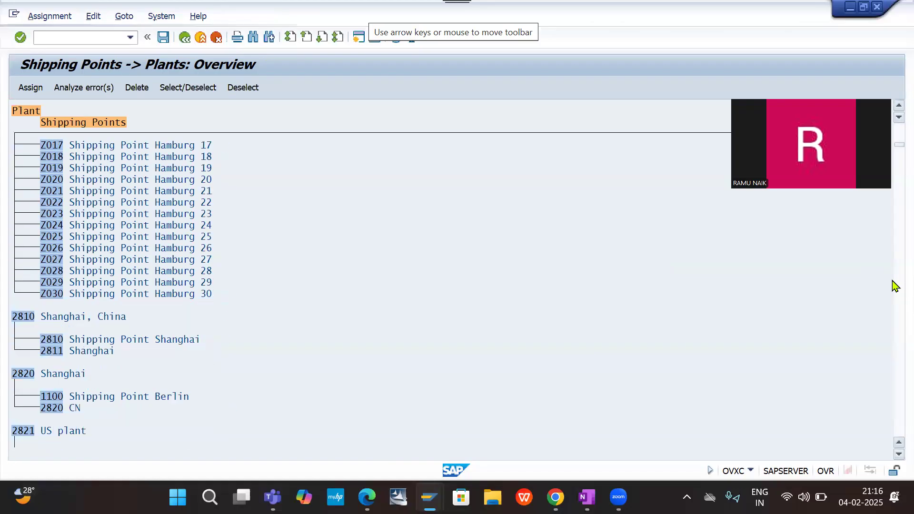
scroll(896, 285, "down", 20)
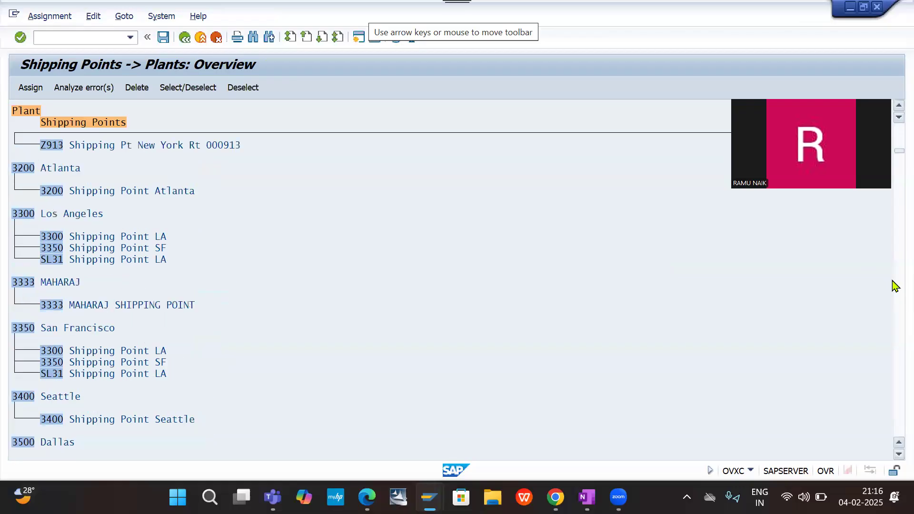
scroll(895, 285, "down", 10)
scroll(895, 285, "down", 20)
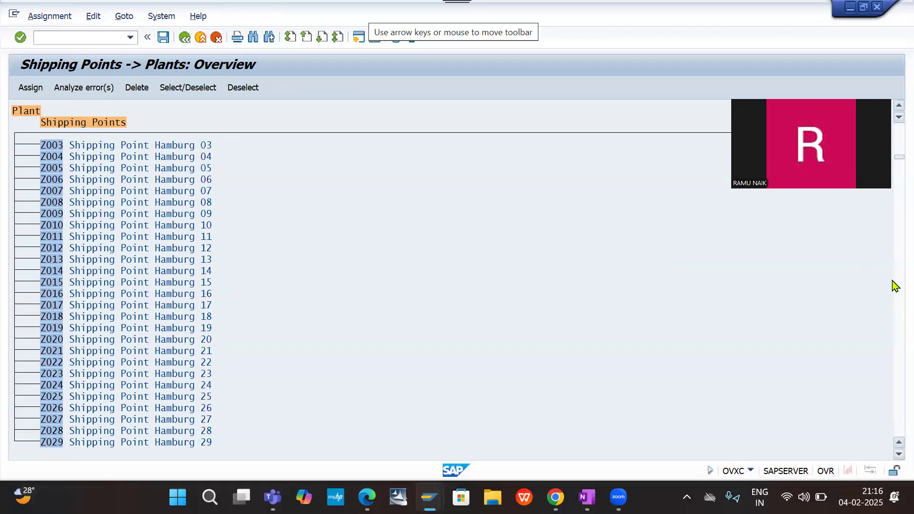
scroll(896, 286, "down", 20)
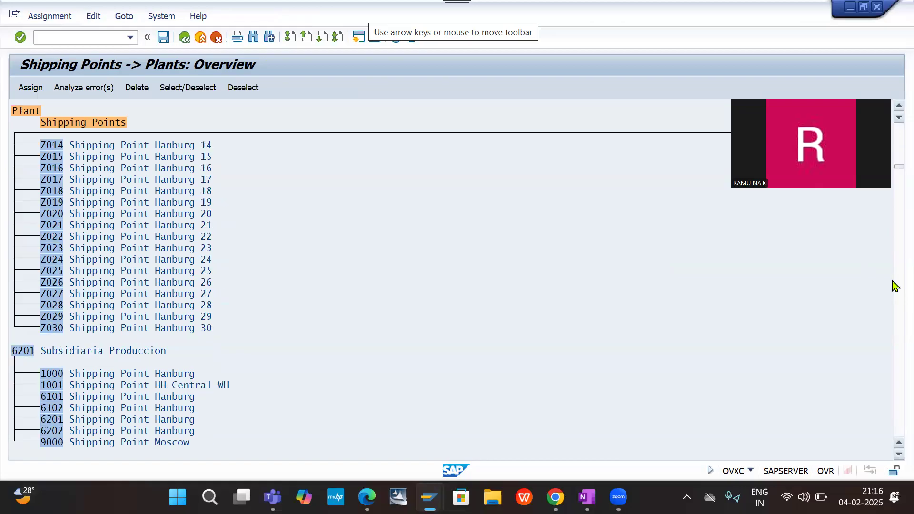
scroll(894, 286, "down", 20)
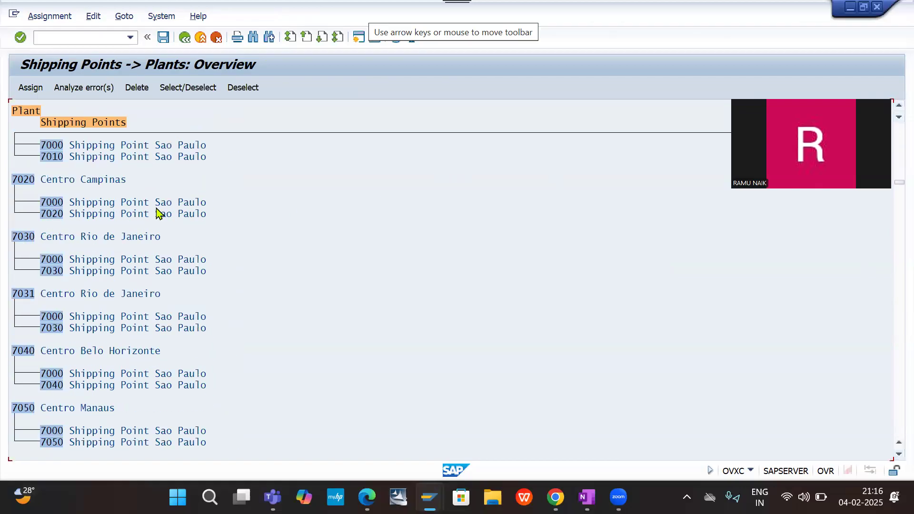
scroll(159, 213, "down", 5)
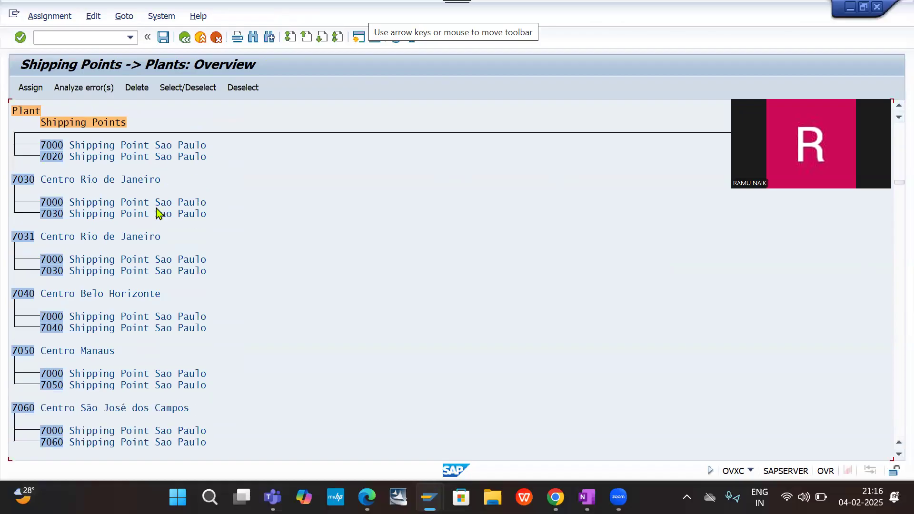
- Search the overview for DES0 with the hit limit set to 999, and close the search
key("ctrl+f")
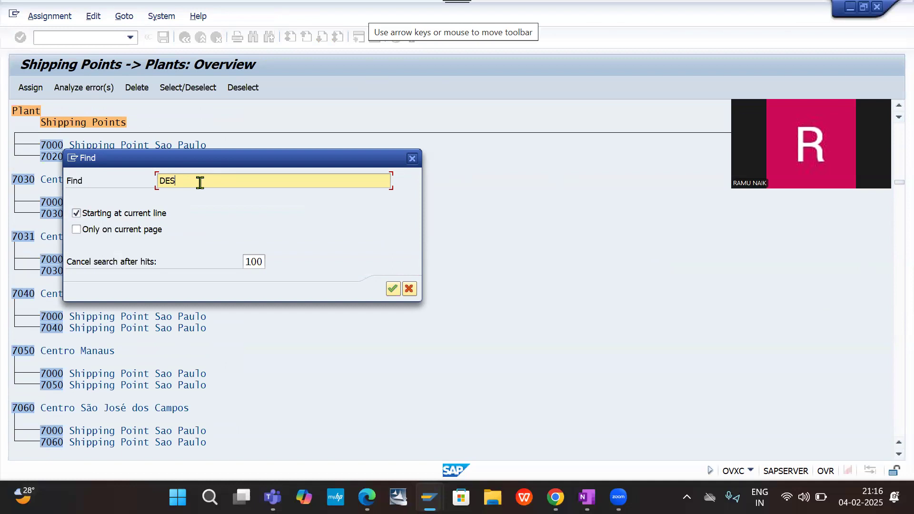
left_click(257, 263)
double_click(257, 262)
key("BackSpace")
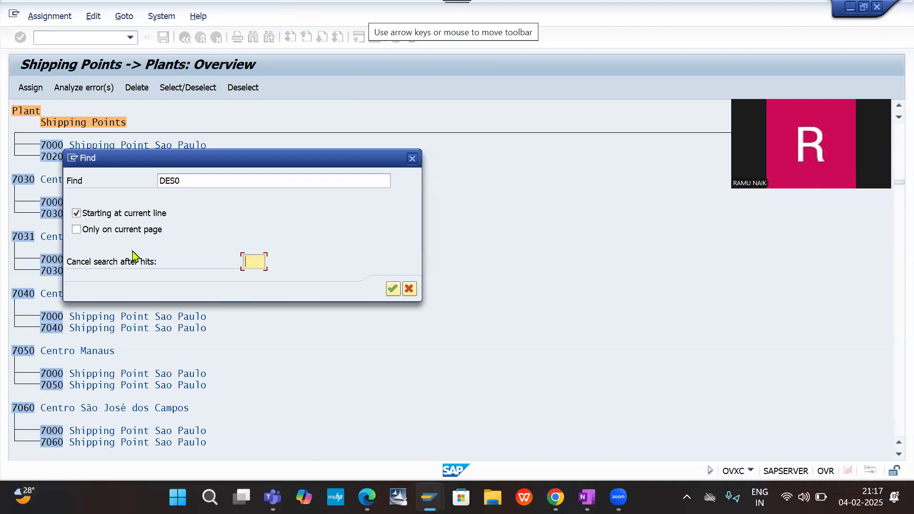
left_click(393, 289)
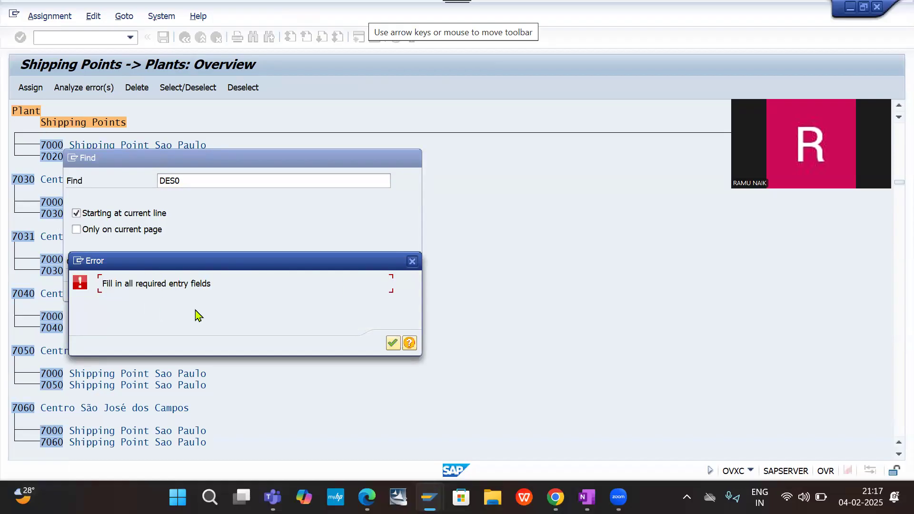
left_click(394, 345)
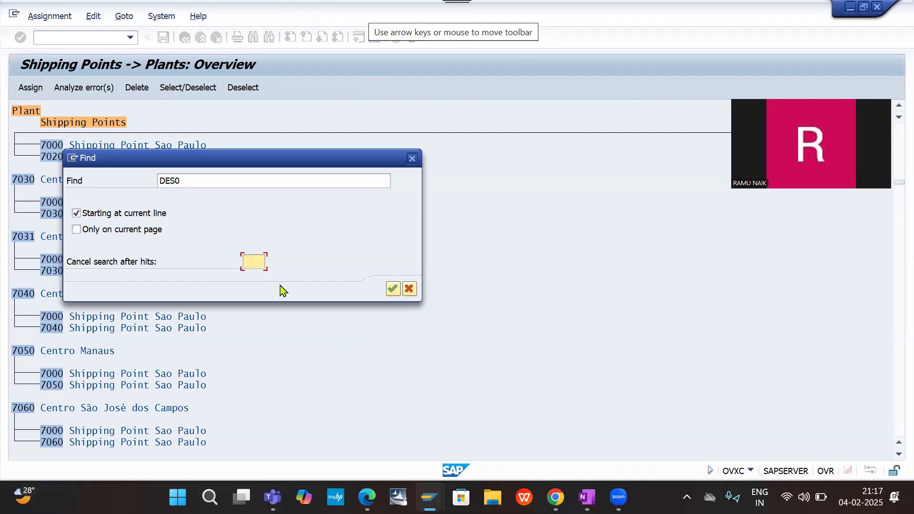
type("999")
left_click(394, 289)
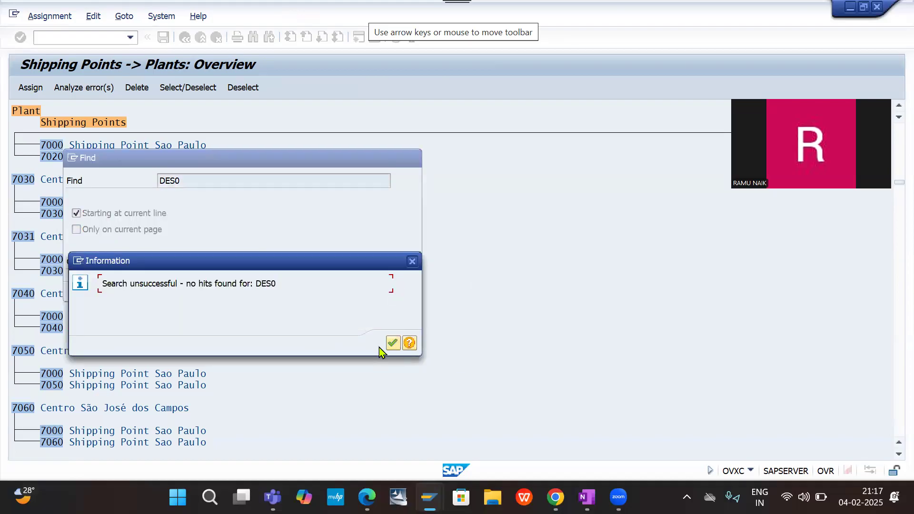
left_click(394, 342)
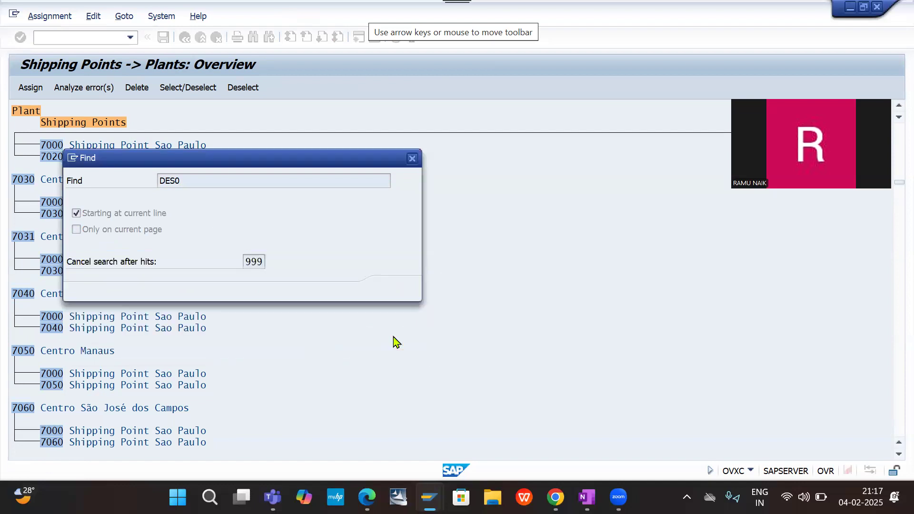
left_click(412, 159)
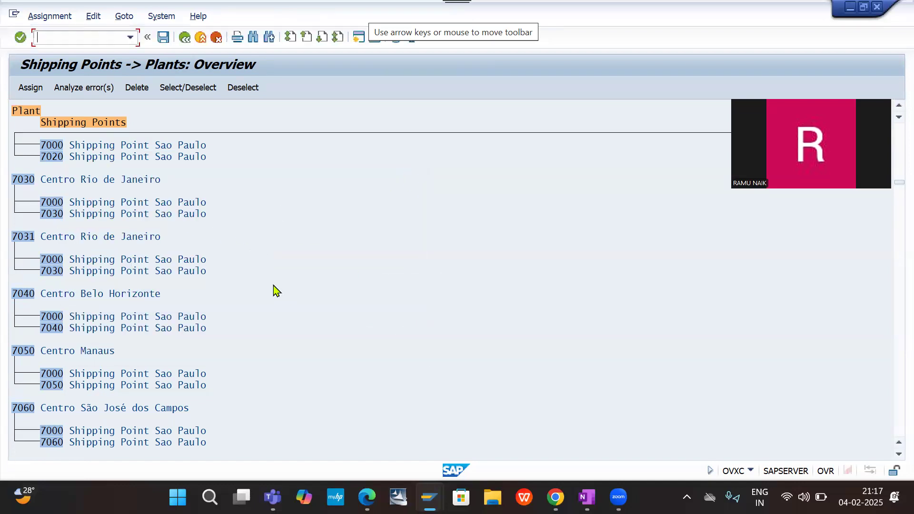
- Examine the Brazilian and Argentinian plants further down the overview while looking for plant DE20
scroll(275, 291, "up", 2)
scroll(276, 291, "down", 6)
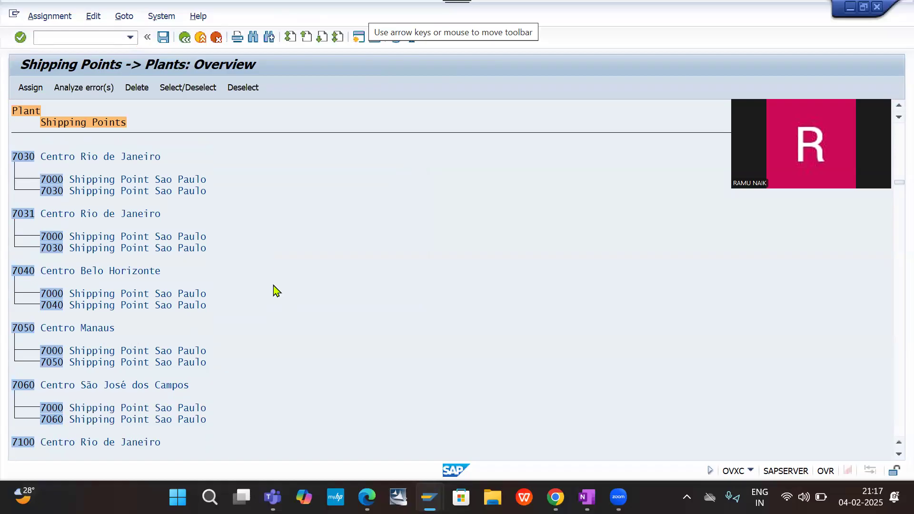
scroll(275, 290, "down", 3)
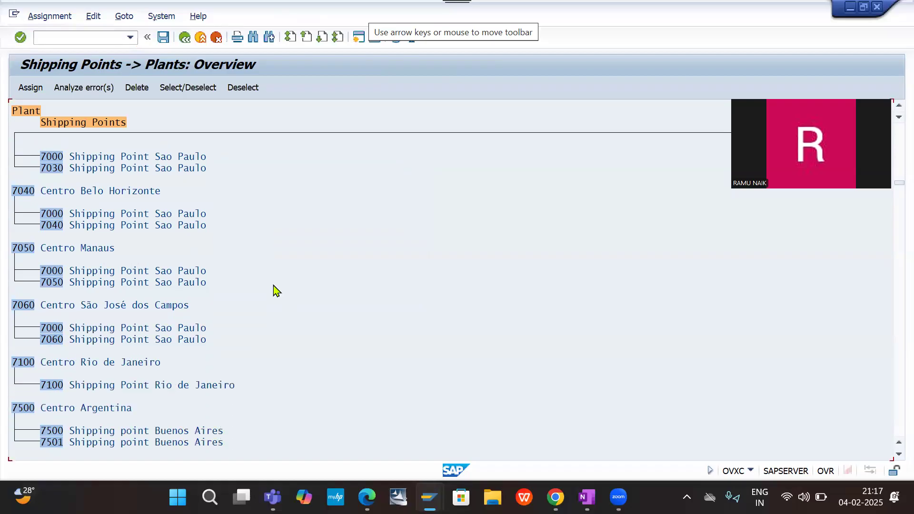
scroll(275, 291, "down", 1)
scroll(275, 290, "down", 1)
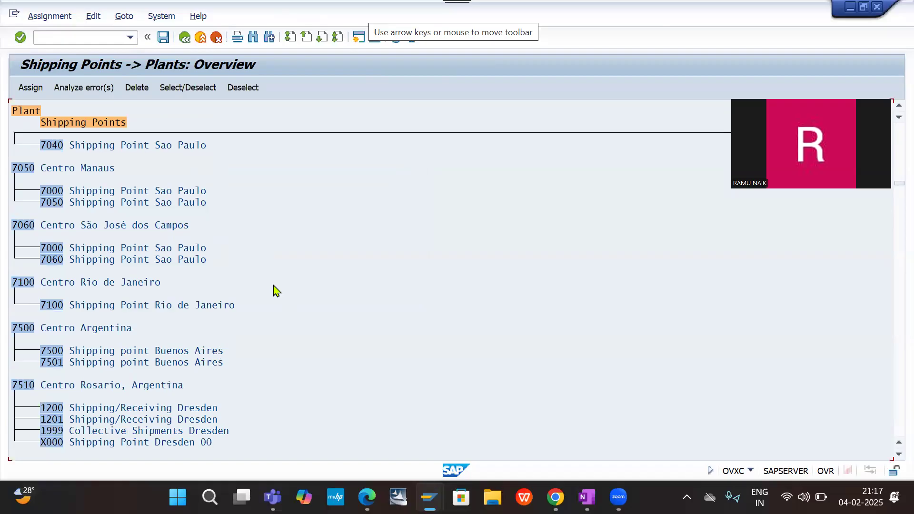
scroll(276, 290, "down", 2)
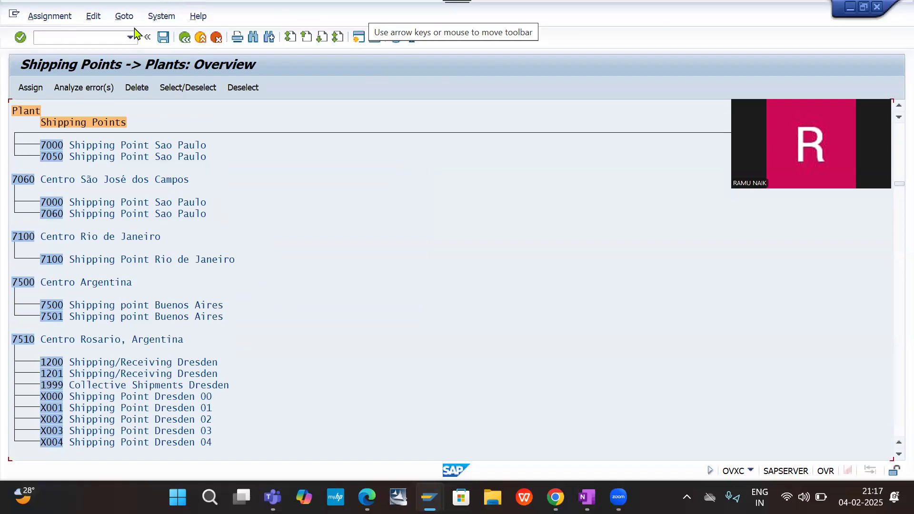
key("Down")
left_click(93, 16)
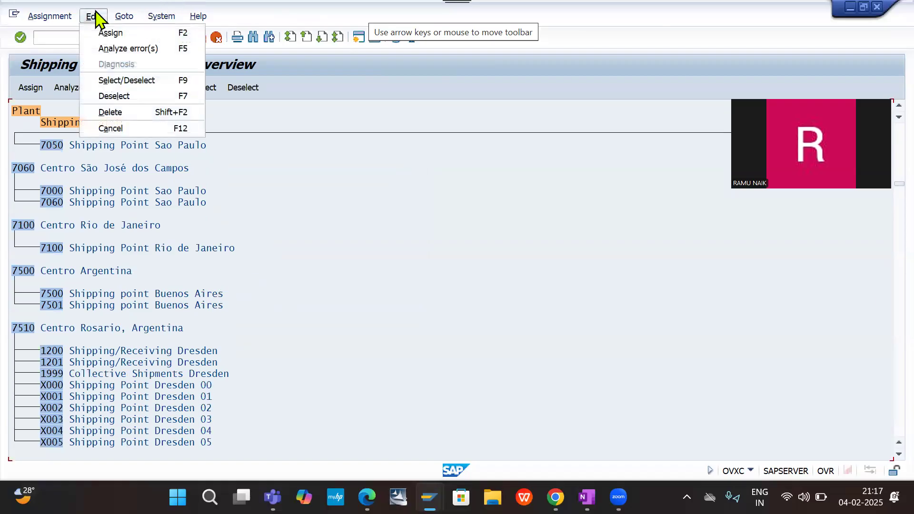
left_click(49, 16)
left_click(166, 16)
mouse_move(196, 18)
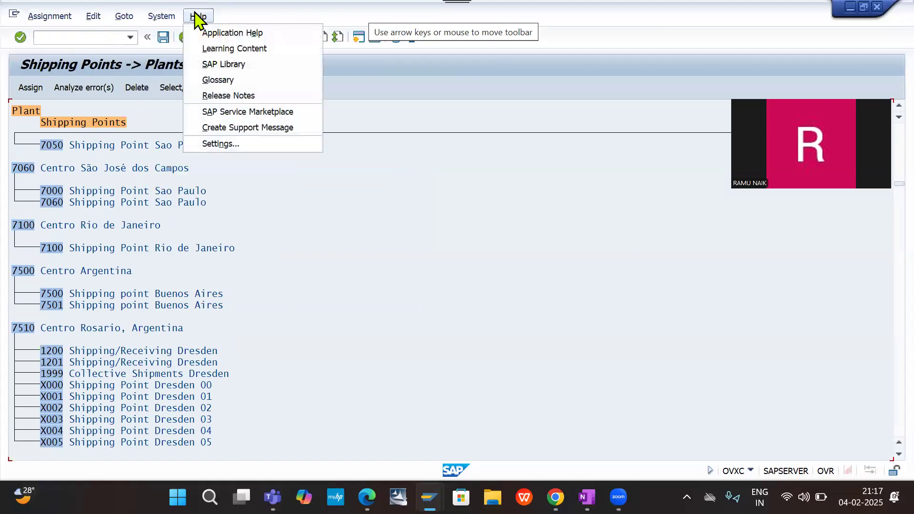
left_click(389, 206)
- Locate plant DE20 in the shipping points and plants overview and select it
scroll(388, 206, "down", 3)
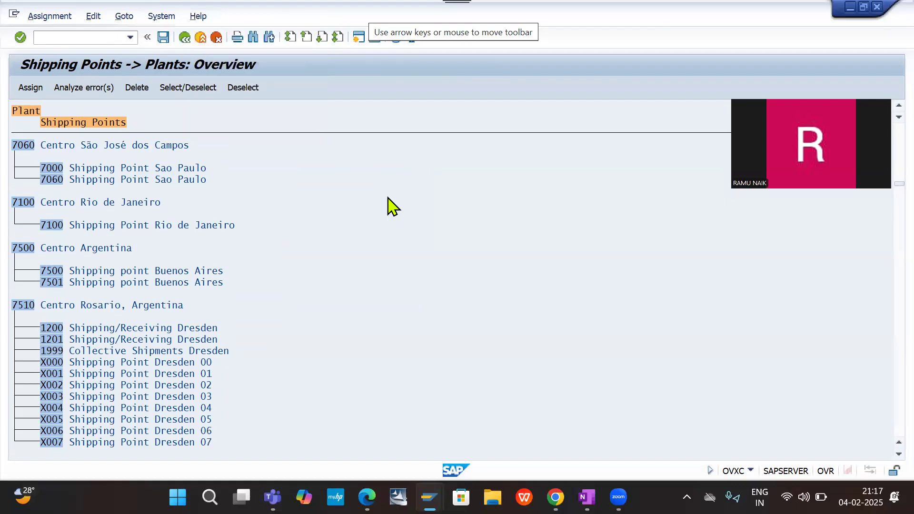
left_click(893, 383)
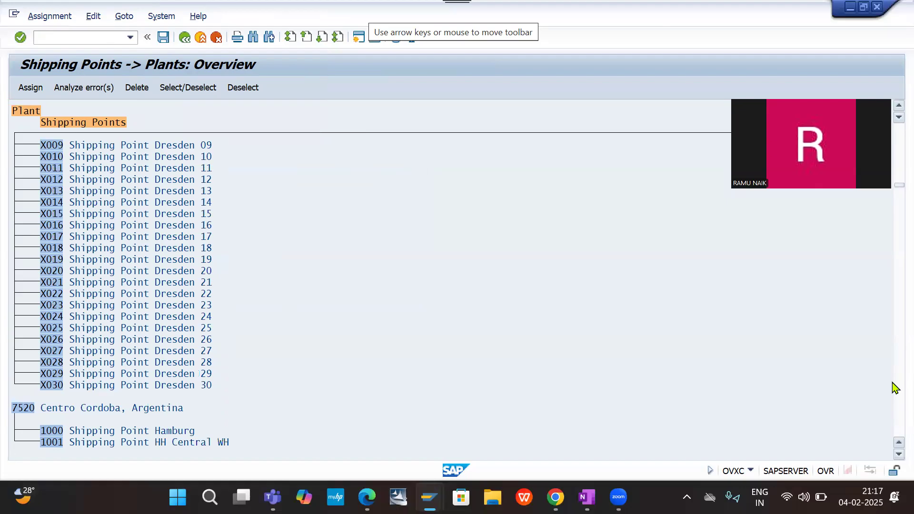
left_click(893, 388)
left_click(894, 389)
left_click(894, 388)
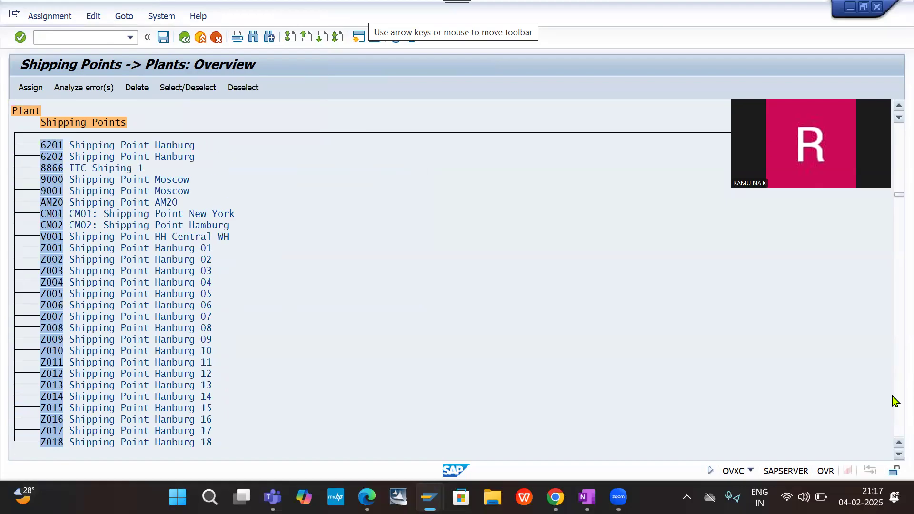
left_click(894, 402)
left_click(893, 401)
left_click(893, 401)
left_click(894, 402)
left_click(893, 402)
left_click(894, 401)
left_click(894, 402)
left_click(894, 402)
left_click(893, 402)
left_click(893, 401)
left_click(893, 401)
left_click(893, 402)
left_click(893, 401)
left_click(894, 402)
left_click(894, 402)
left_click(893, 402)
left_click(894, 401)
left_click(894, 401)
left_click(894, 402)
left_click(894, 402)
left_click(893, 402)
left_click(893, 402)
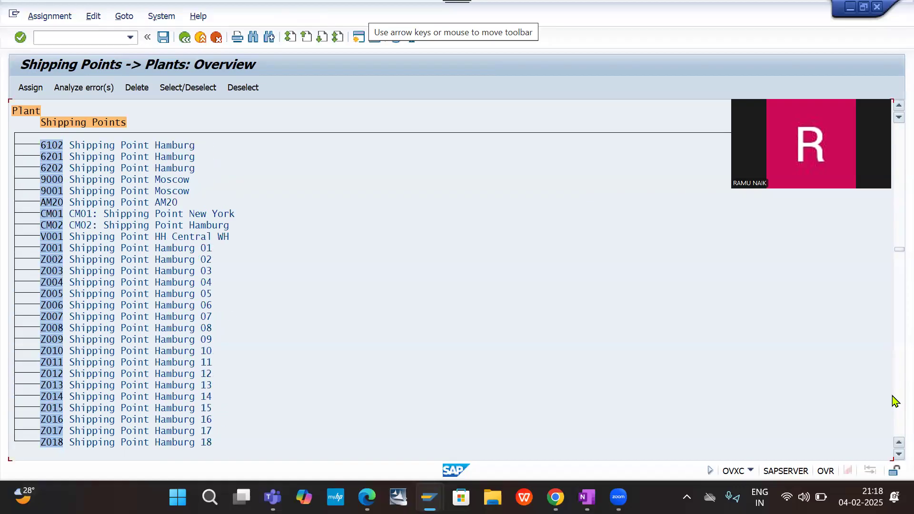
left_click(894, 402)
left_click(894, 401)
left_click(894, 401)
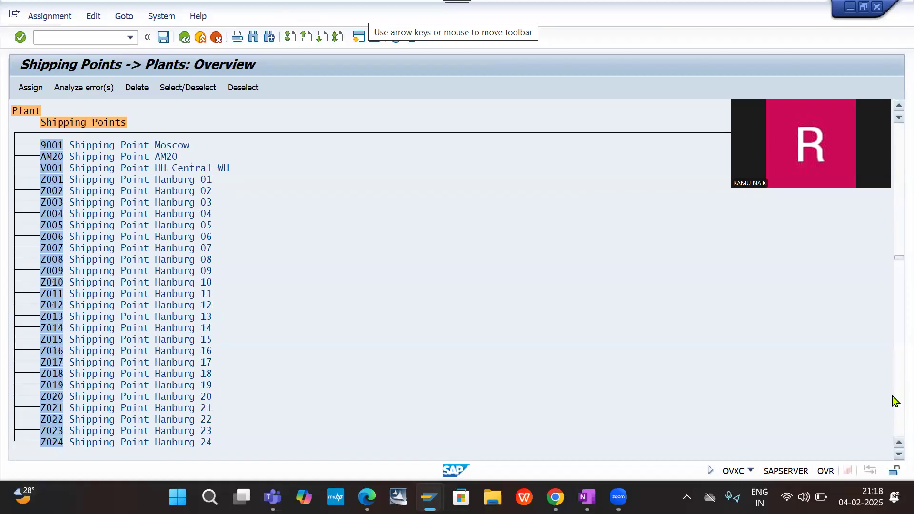
left_click(893, 402)
left_click(894, 401)
left_click(893, 402)
left_click(893, 402)
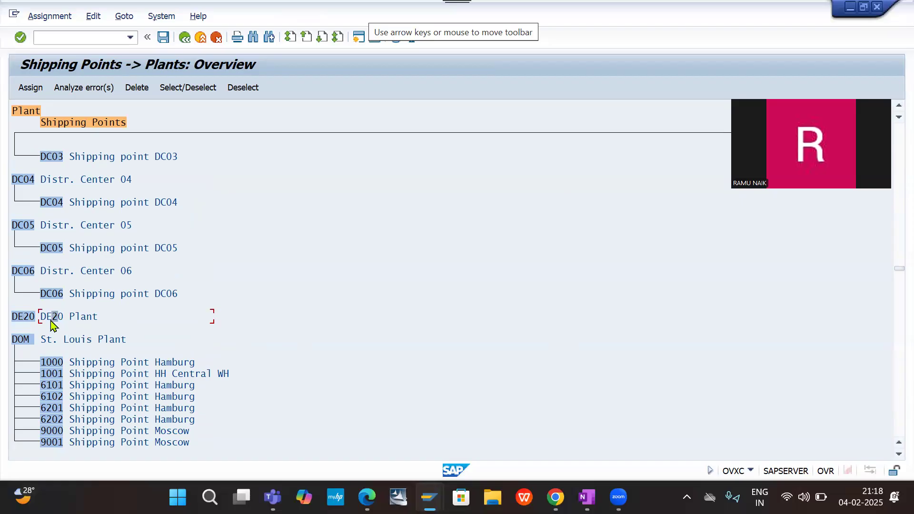
- Assign shipping point DESP (DE20 Shipping point) to plant DE20
left_click(33, 89)
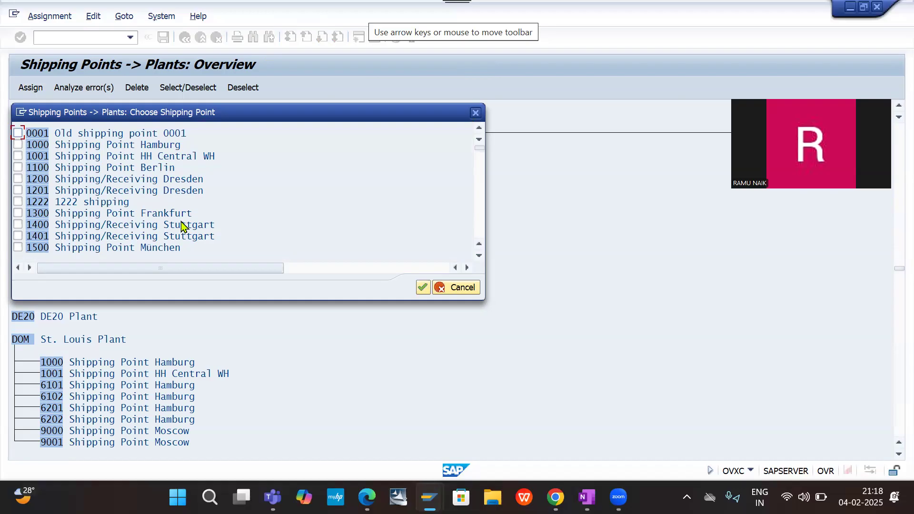
scroll(181, 225, "down", 3)
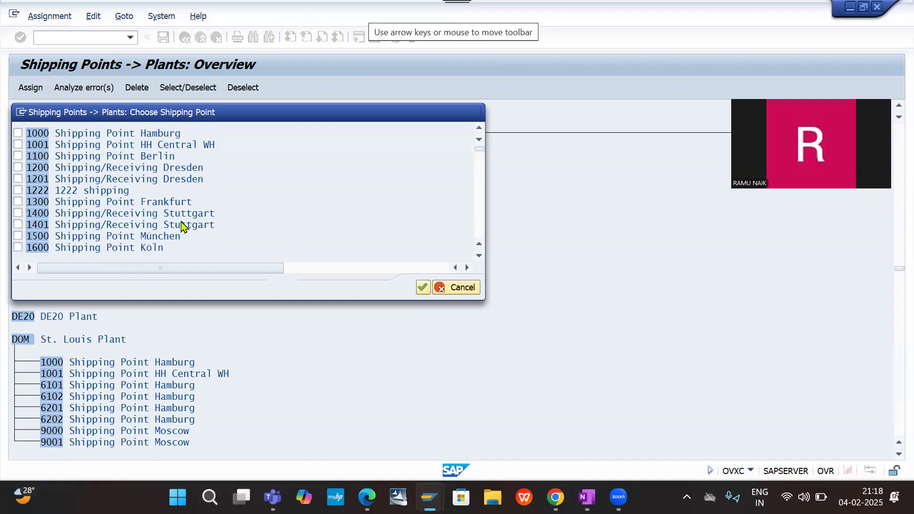
left_click(482, 227)
left_click(481, 228)
left_click(481, 228)
left_click(481, 227)
left_click(481, 228)
left_click(482, 228)
left_click(481, 227)
left_click(482, 228)
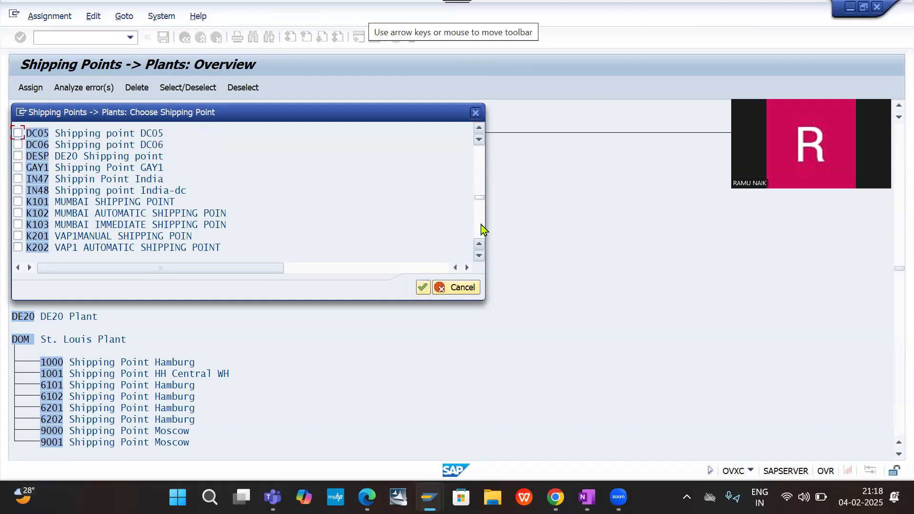
left_click(481, 175)
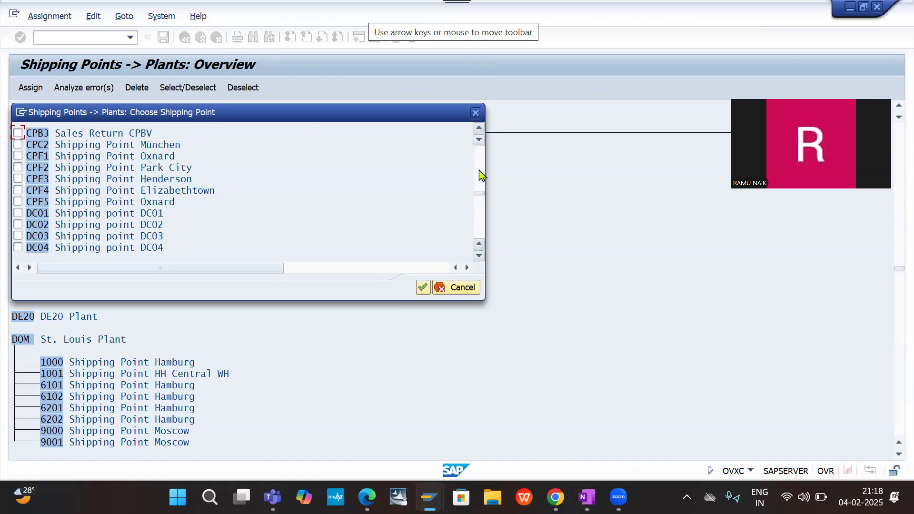
left_click(481, 216)
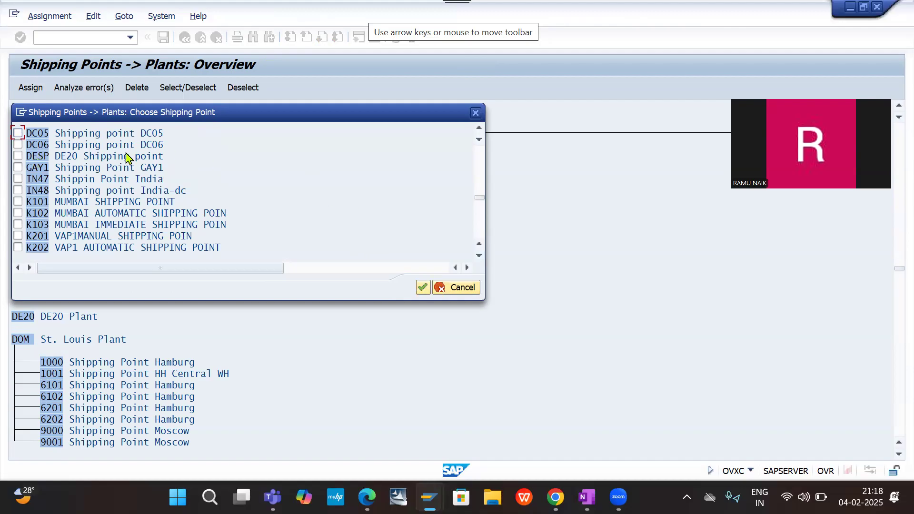
left_click(109, 157)
left_click(16, 155)
left_click(423, 289)
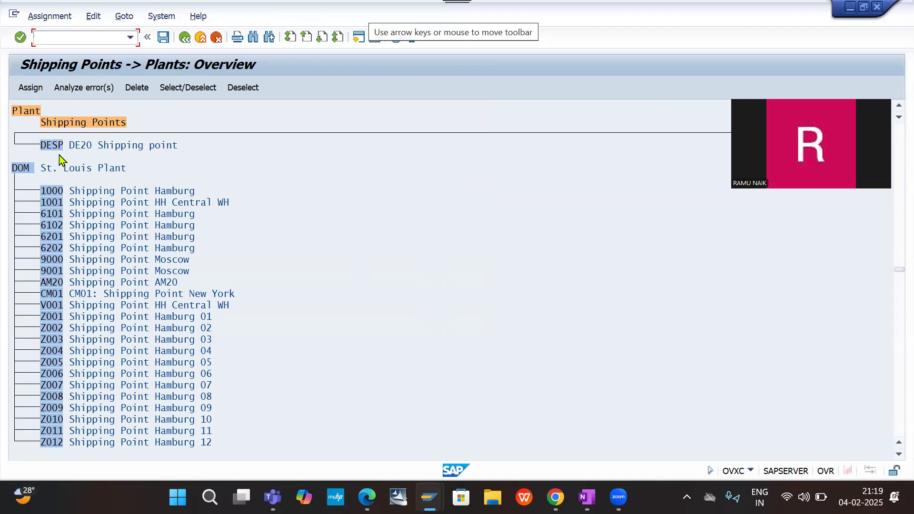
- Check the entry for plant DE20 in the overview and save its assignment of shipping point DESP
scroll(97, 153, "up", 1)
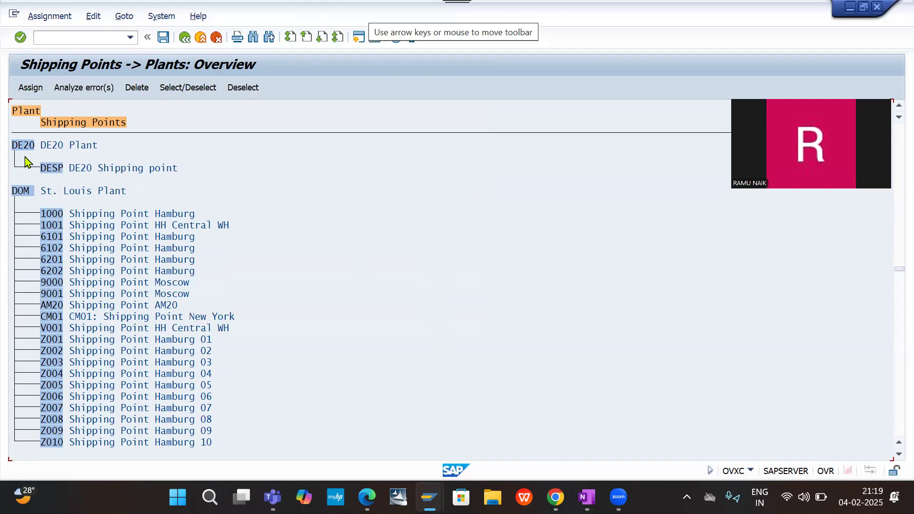
scroll(114, 180, "up", 2)
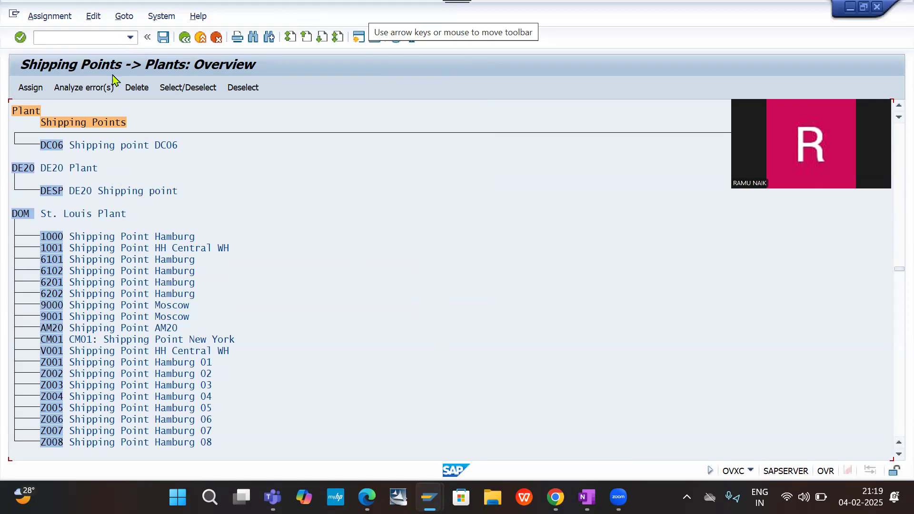
left_click(164, 38)
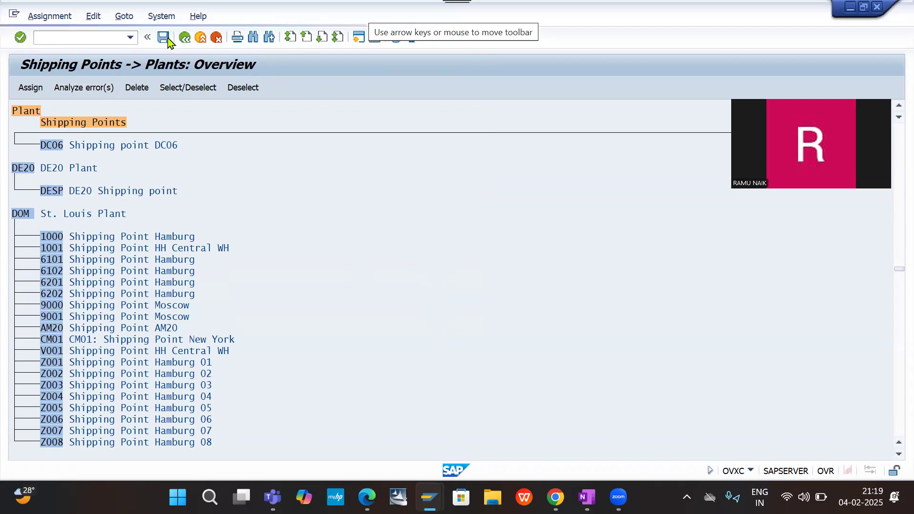
left_click(264, 235)
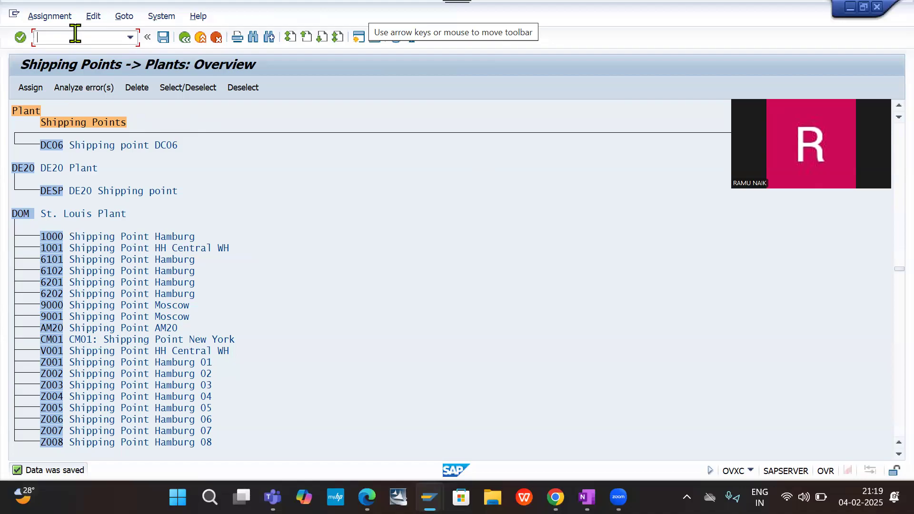
- Leave the shipping point overview and open transaction VOR1 for assigning distribution channel master data per sales organization
type("VOR1")
key("Return")
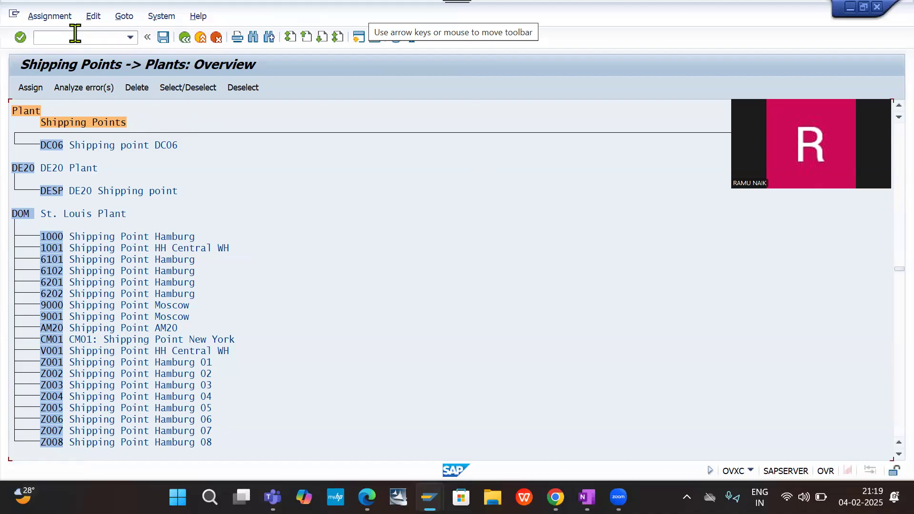
left_click(75, 33)
type("/NVOR1")
key("Return")
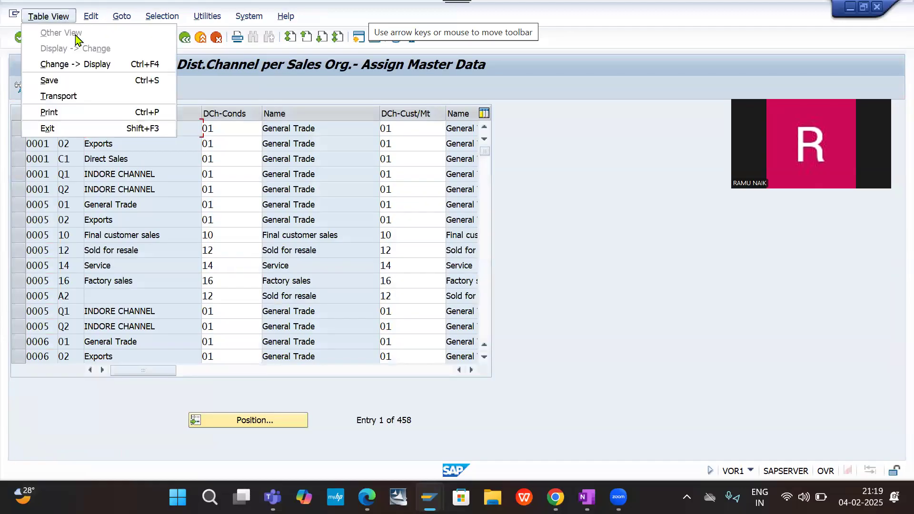
left_click(564, 190)
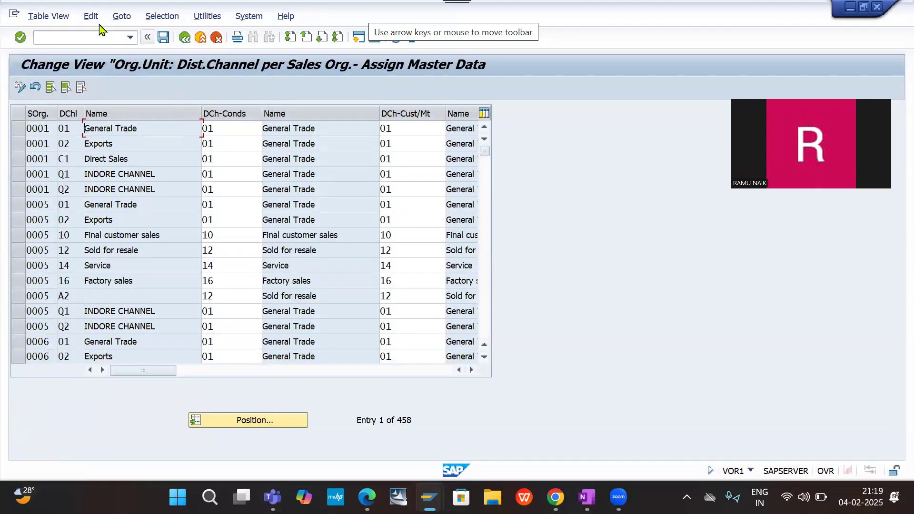
left_click(77, 38)
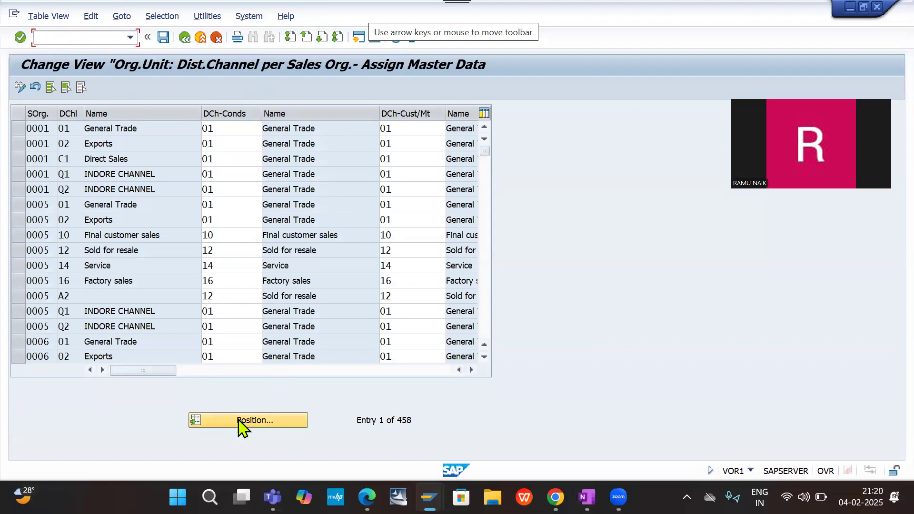
left_click(181, 85)
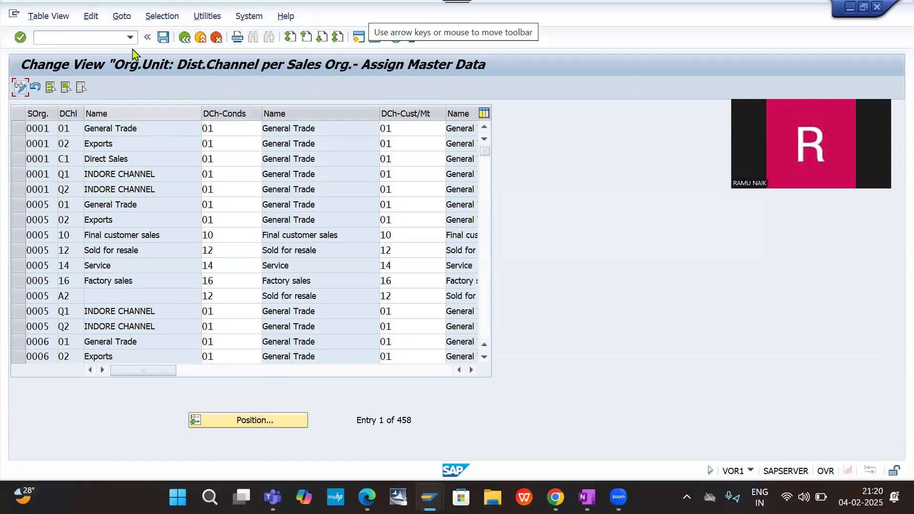
- Position the distribution channel list at sales organization DESO
left_click(262, 425)
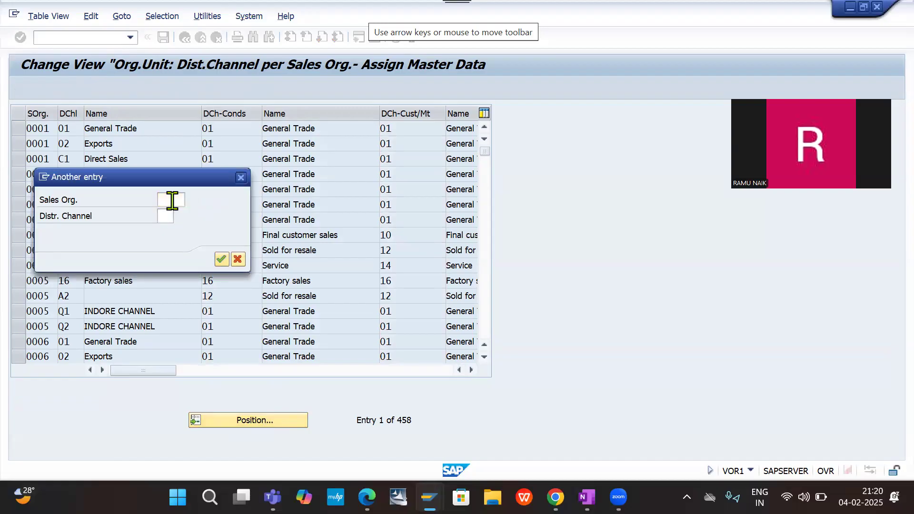
type("DE")
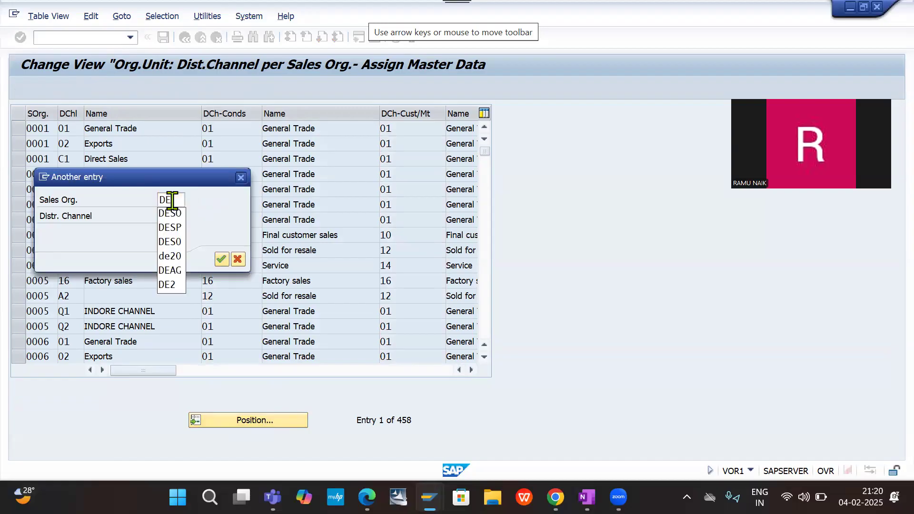
type("SO")
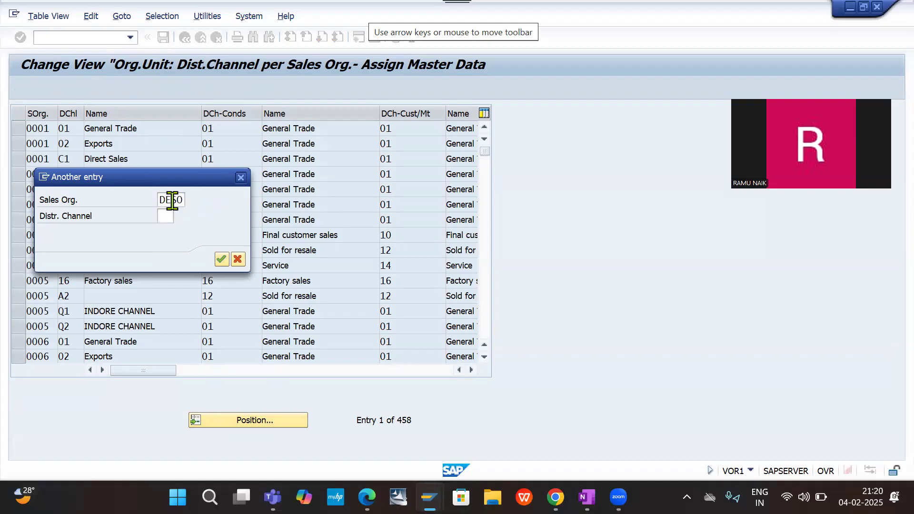
key("Return")
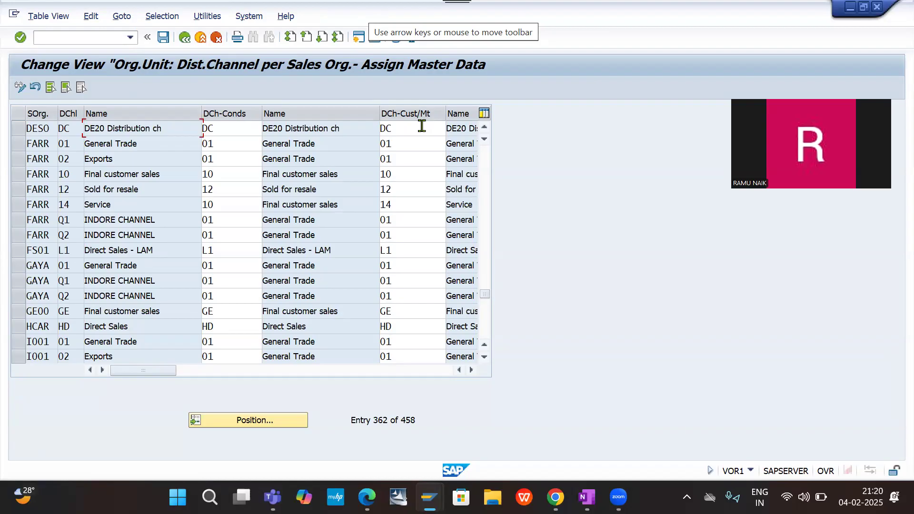
- Review the conditions and customer/material channel columns for sales organization DESO, and save the common distribution channel settings
left_click(473, 370)
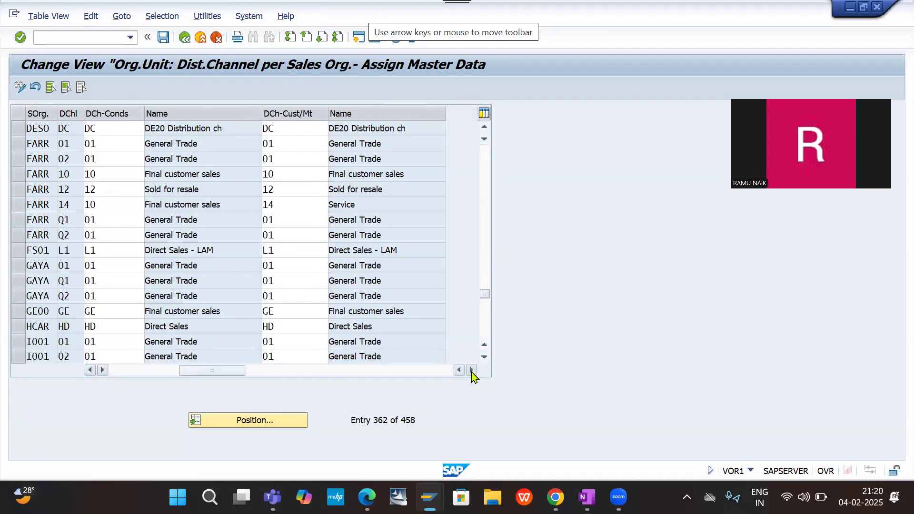
left_click_drag(221, 372, 133, 369)
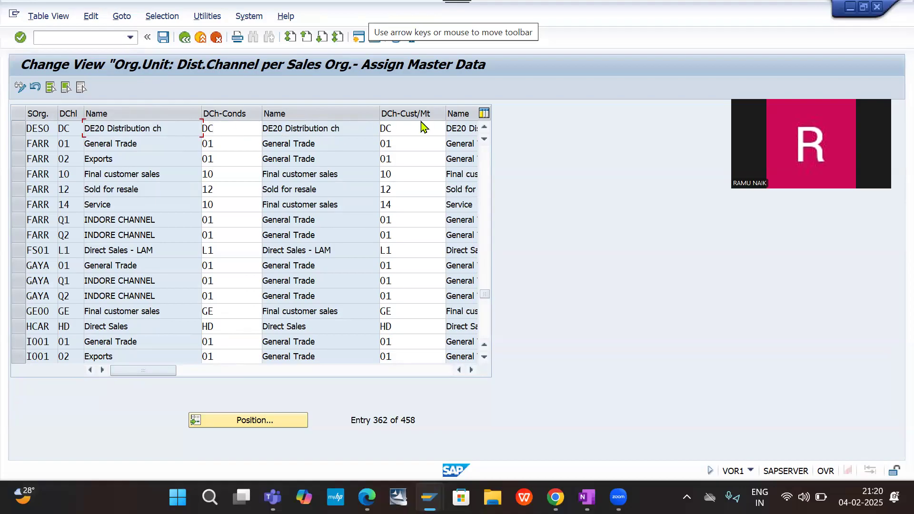
left_click(164, 37)
left_click(164, 38)
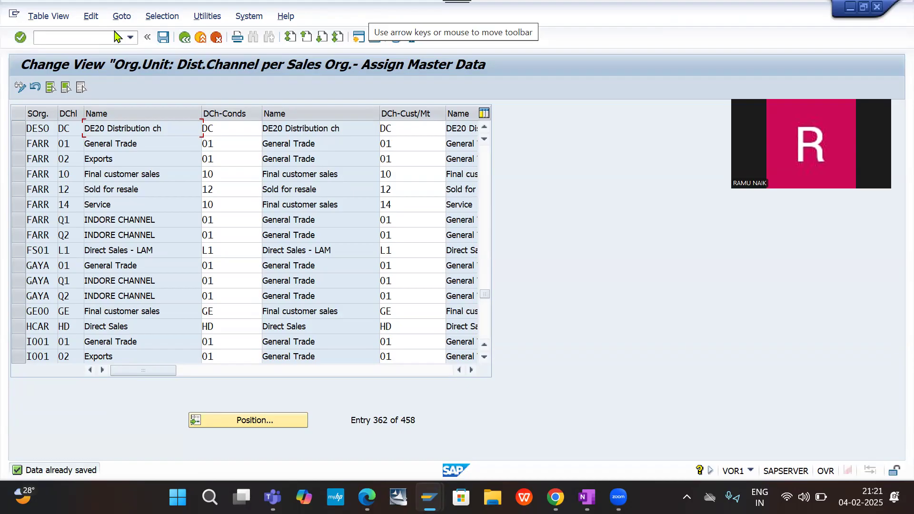
- Open transaction VOR2 for assigning division master data per sales organization
type("/NVOR2")
key("Return")
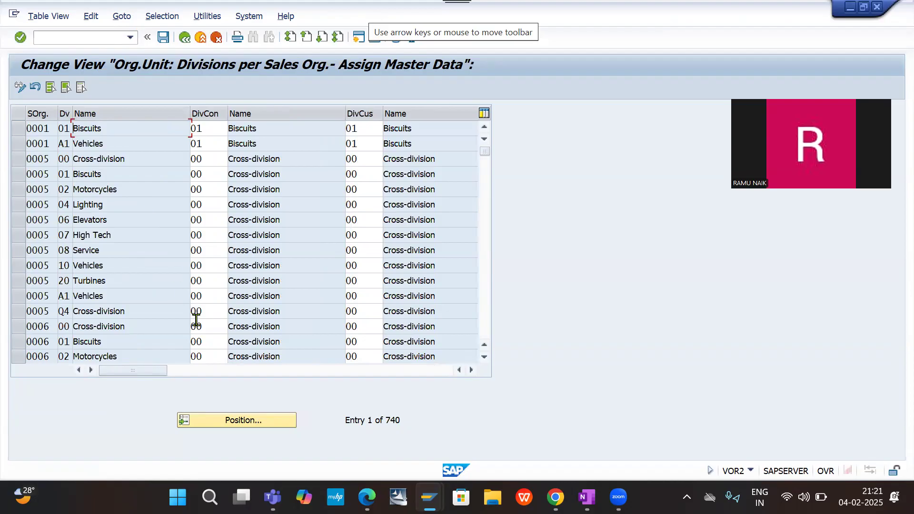
- Position the division list at sales organization DESO and save the common division settings
left_click(233, 420)
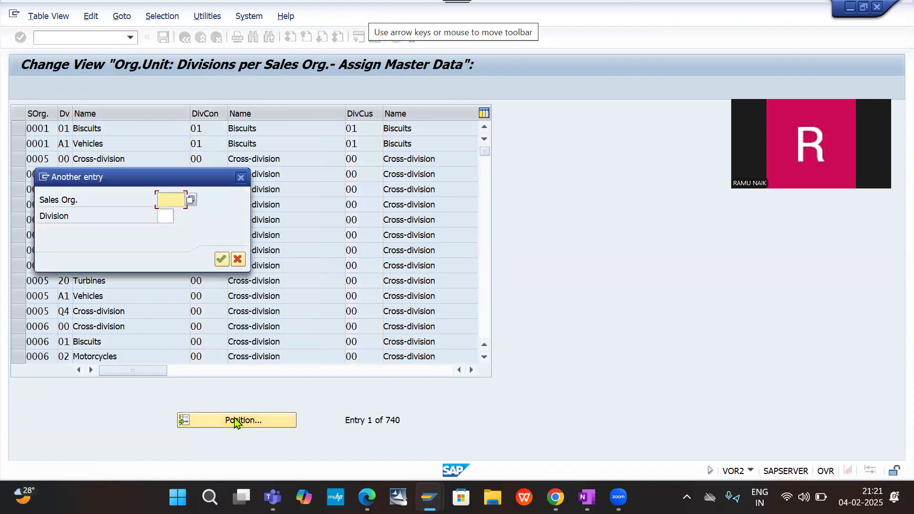
type("DE")
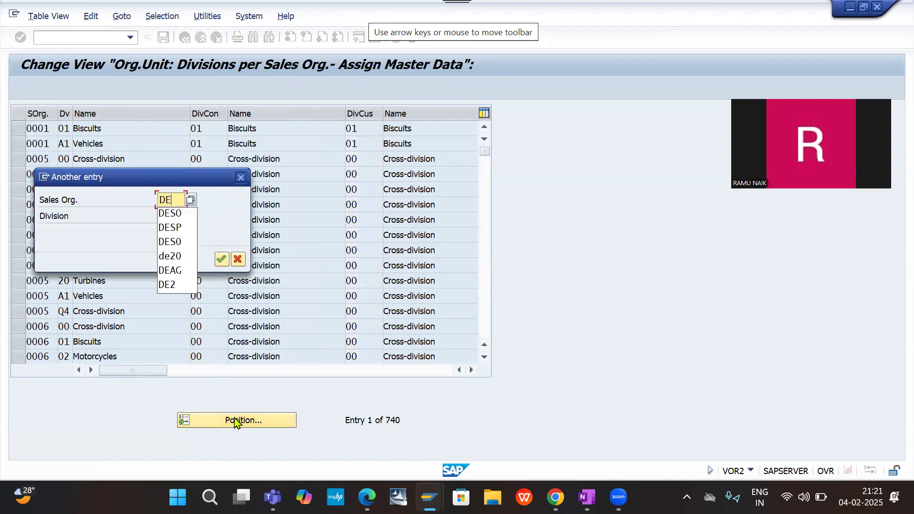
type("S0")
key("BackSpace")
type("O")
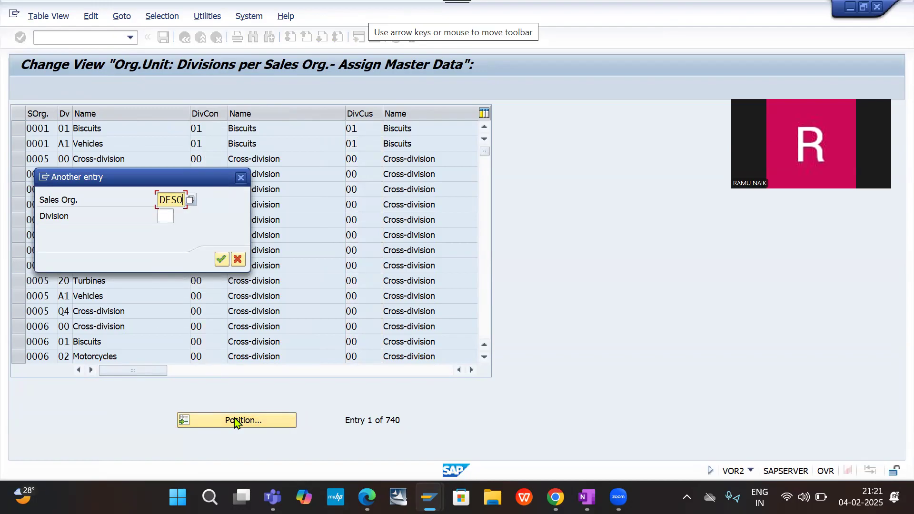
key("Return")
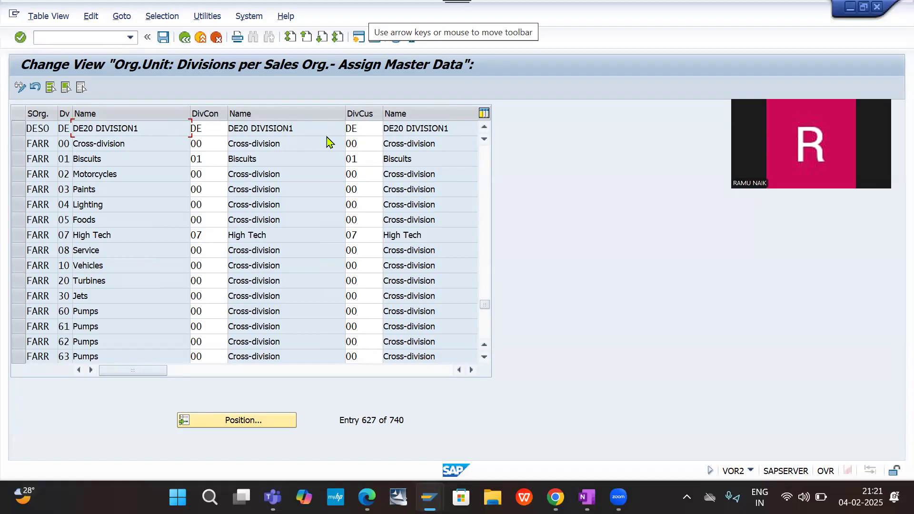
left_click(163, 38)
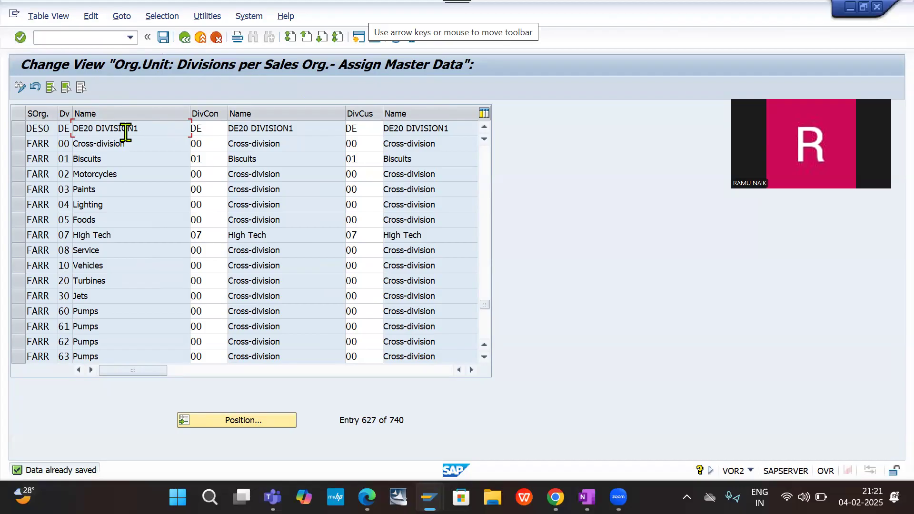
- Open transaction SPRO and display the SAP Reference IMG
left_click(64, 41)
type("/NSPRO")
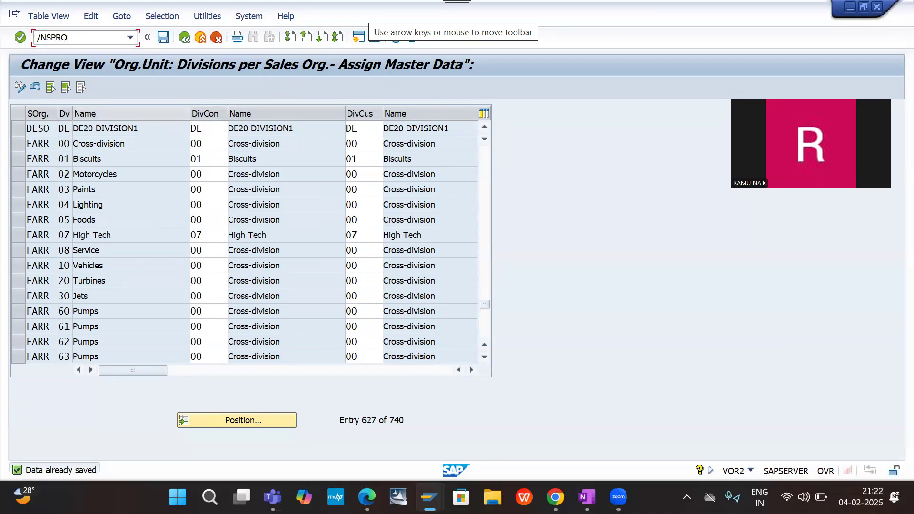
key("Return")
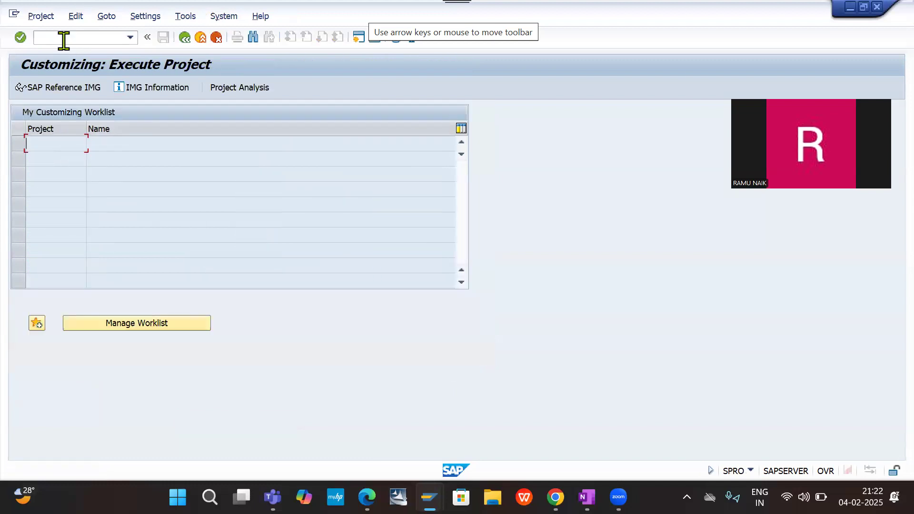
left_click(74, 90)
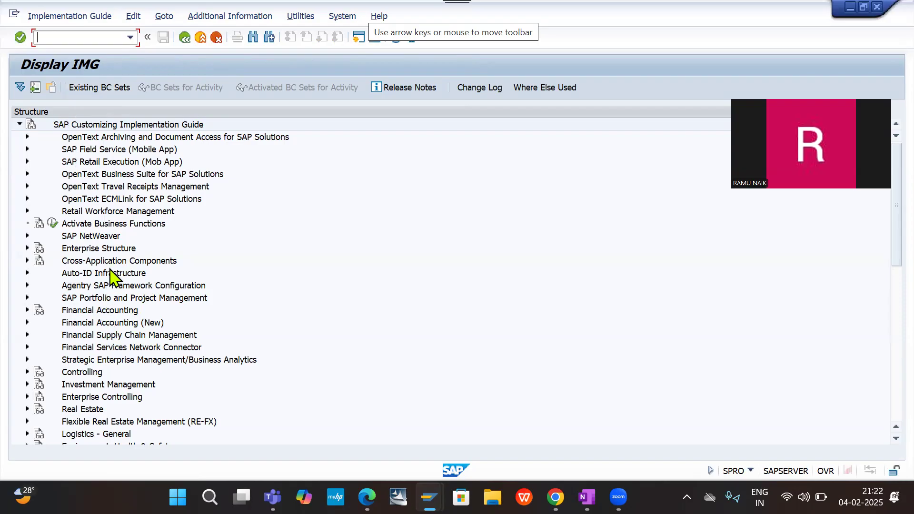
- Expand the implementation guide through Sales and Distribution, Basic Functions and Pricing down to the Pricing Control activities
scroll(110, 381, "down", 2)
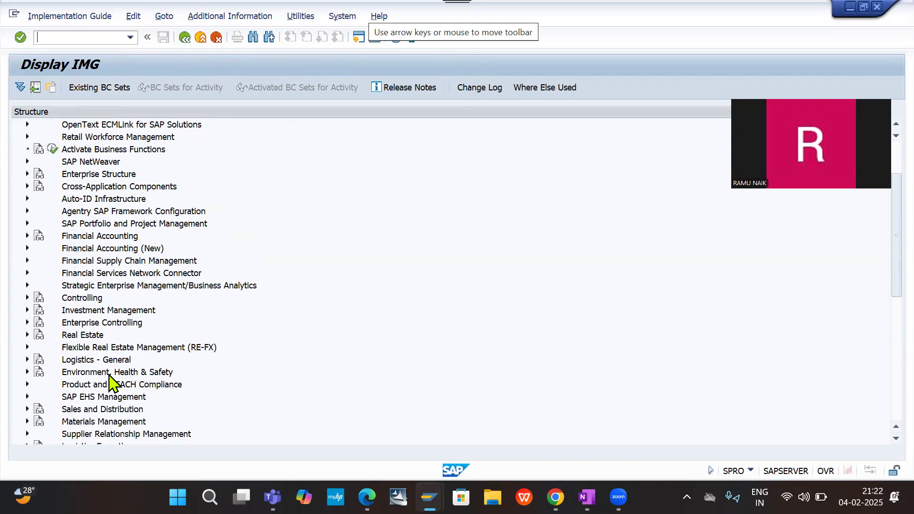
left_click(27, 410)
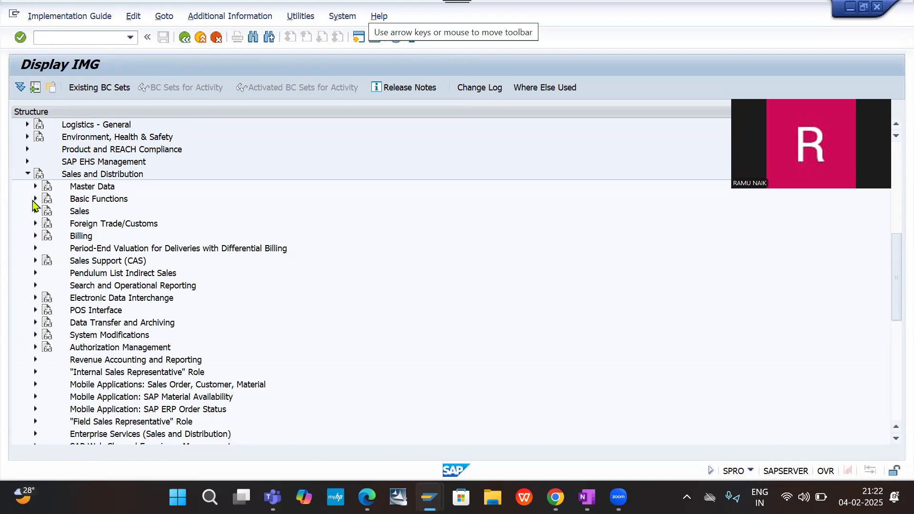
left_click(35, 199)
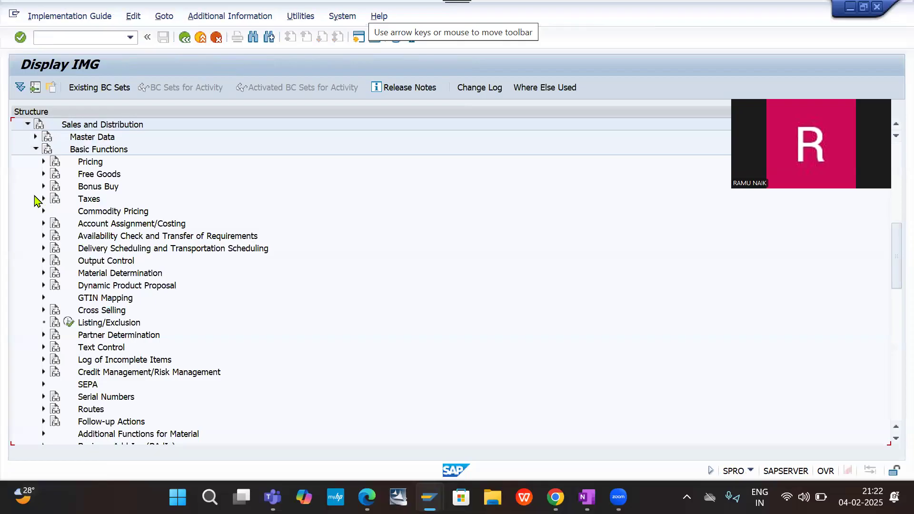
left_click(44, 162)
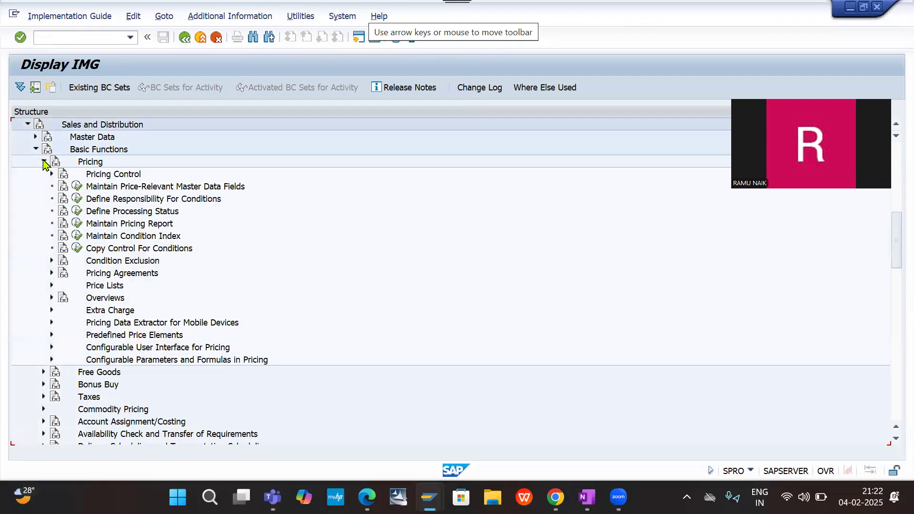
left_click(52, 174)
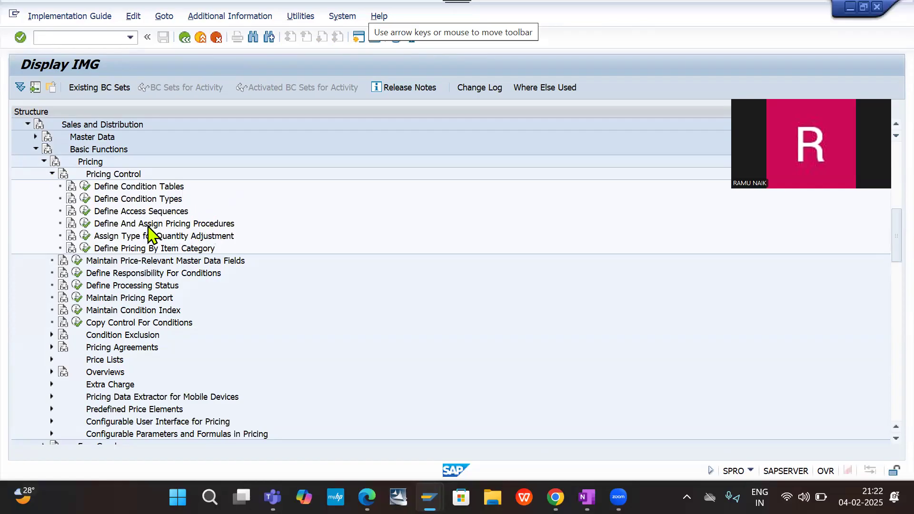
- Execute Define And Assign Pricing Procedures and choose the activity Maintain pricing procedures
left_click(98, 224)
left_click(85, 224)
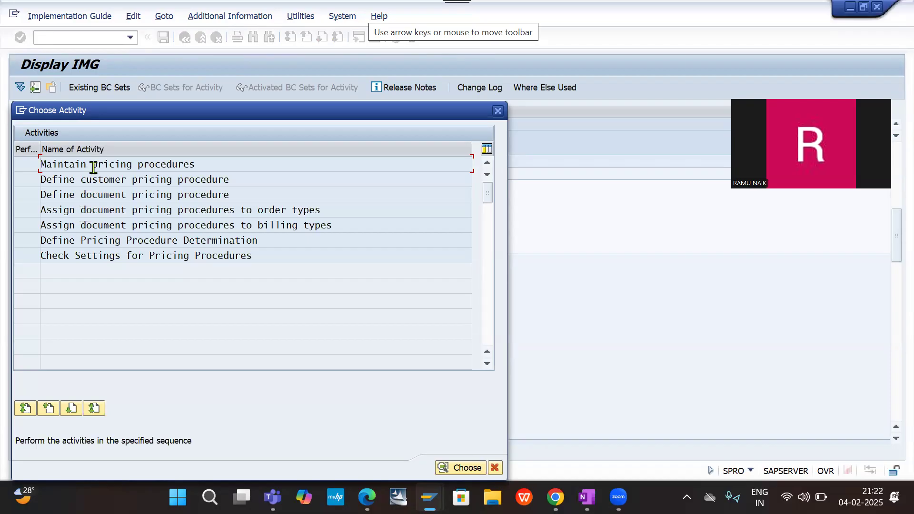
double_click(147, 165)
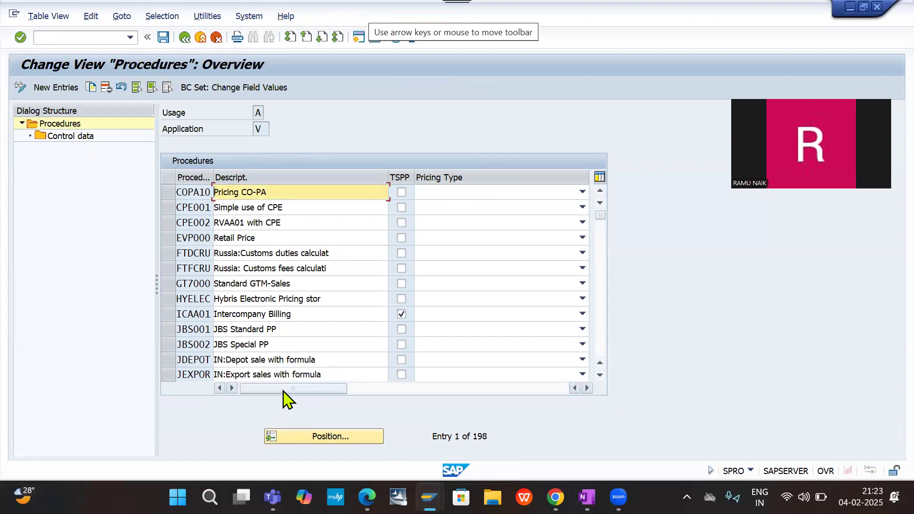
- Position the pricing procedures list at procedure RVAA01
left_click(310, 437)
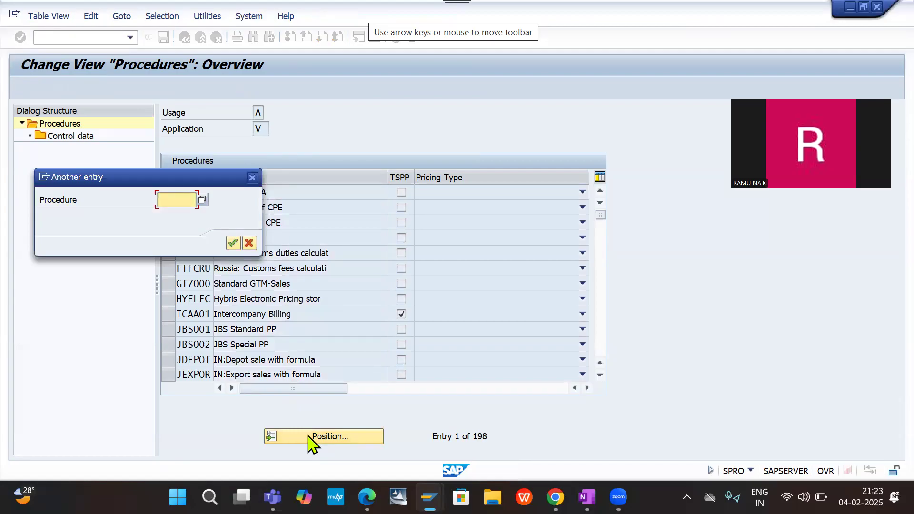
type("RA")
key("BackSpace")
key("BackSpace")
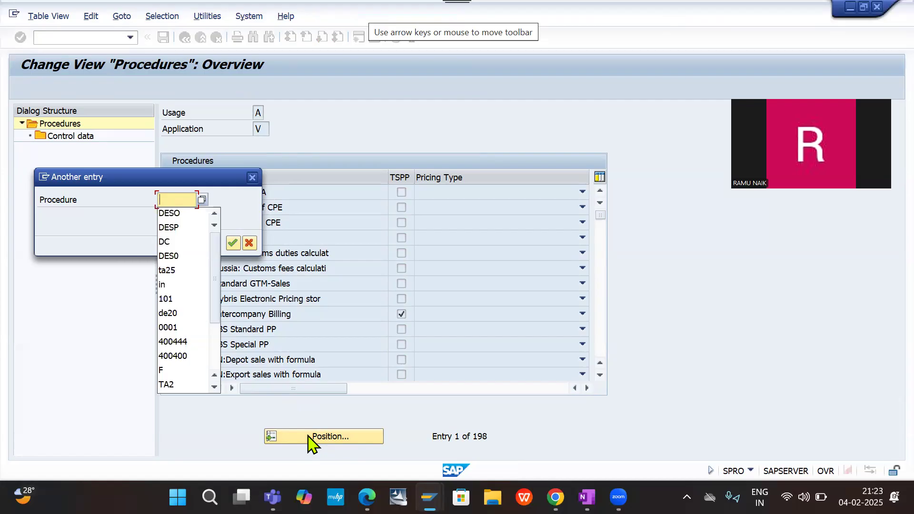
type("RVAA")
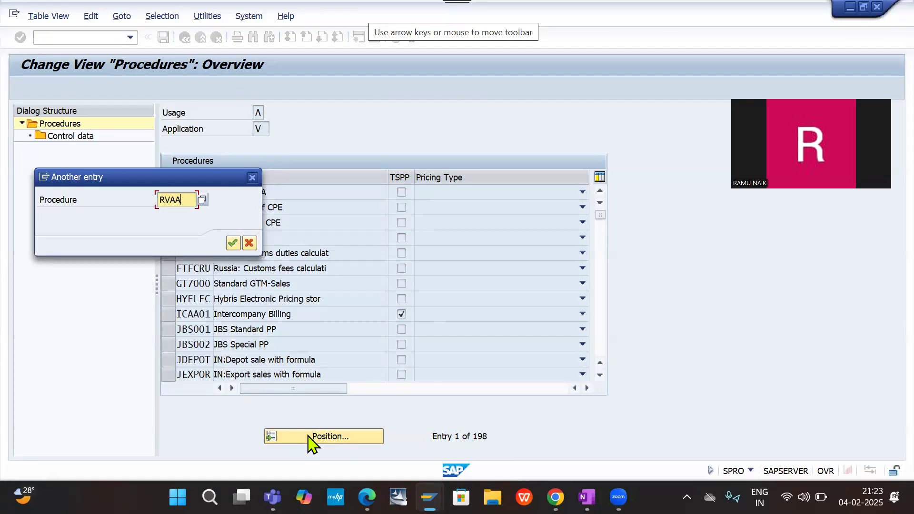
type("010")
key("BackSpace")
key("BackSpace")
type("01")
key("Return")
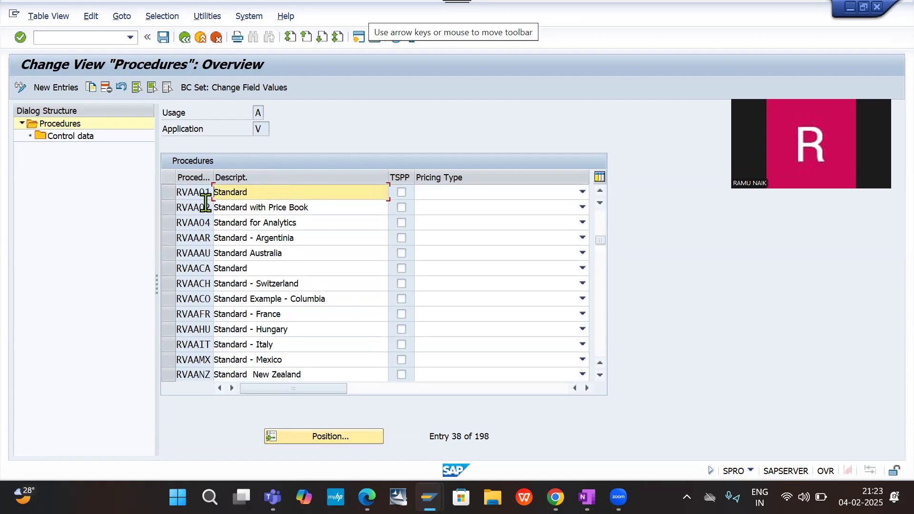
- Open the control data of procedure RVAA01 and position its reference steps at step number 914
left_click(169, 193)
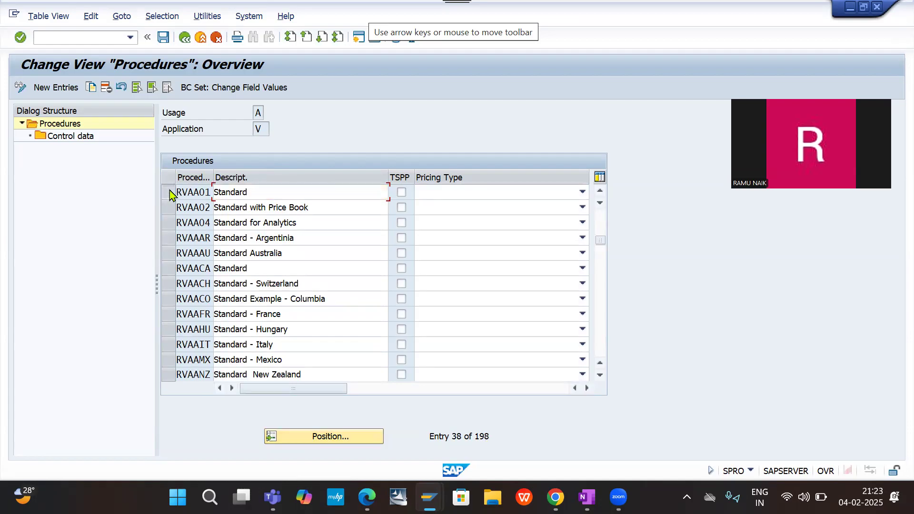
double_click(68, 138)
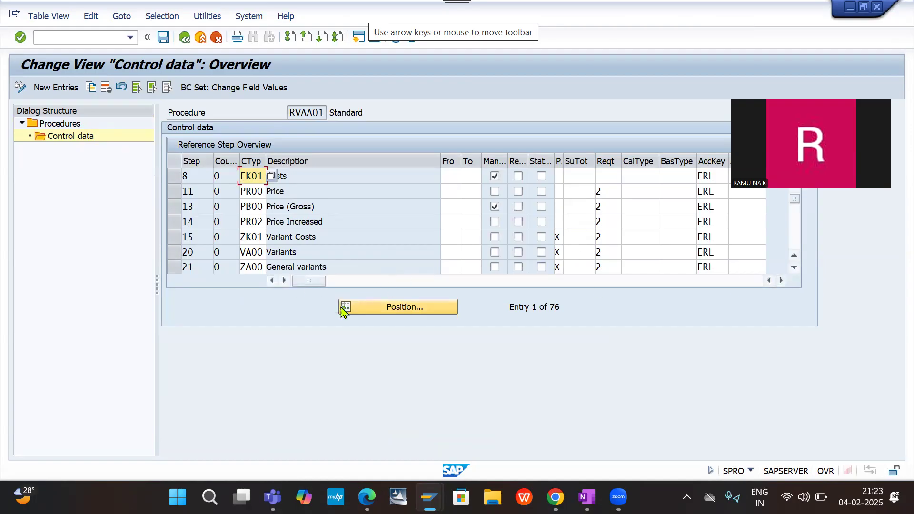
left_click(417, 308)
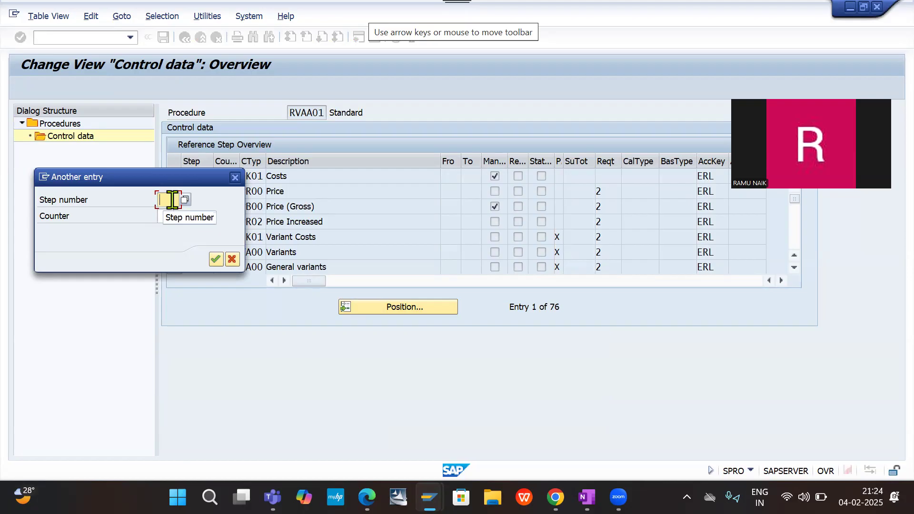
type("914")
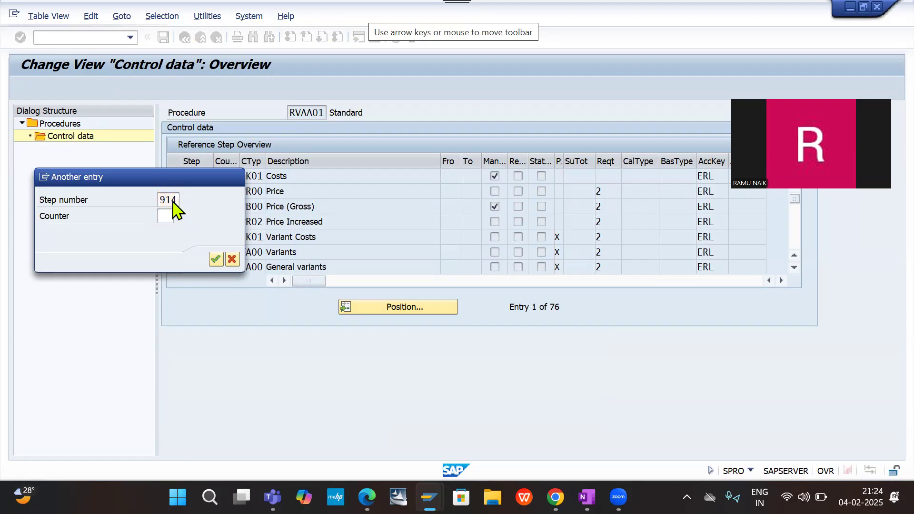
left_click(215, 259)
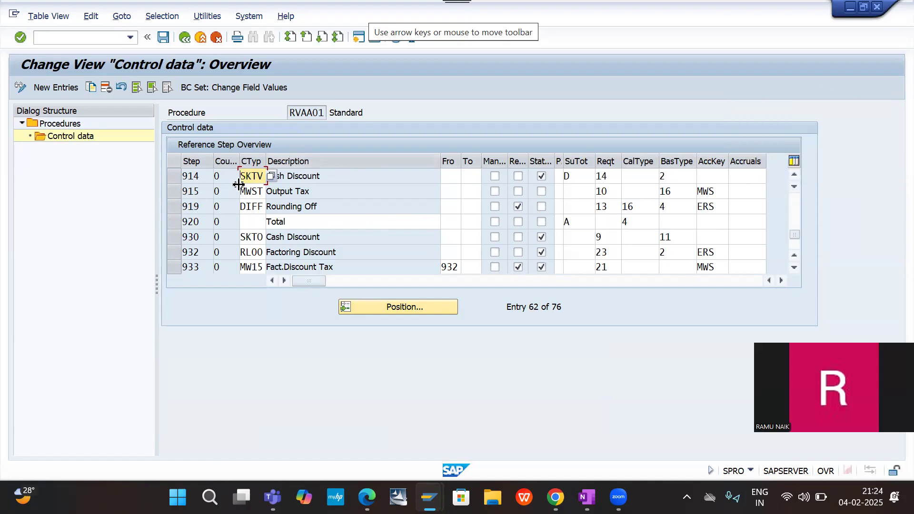
left_click(322, 176)
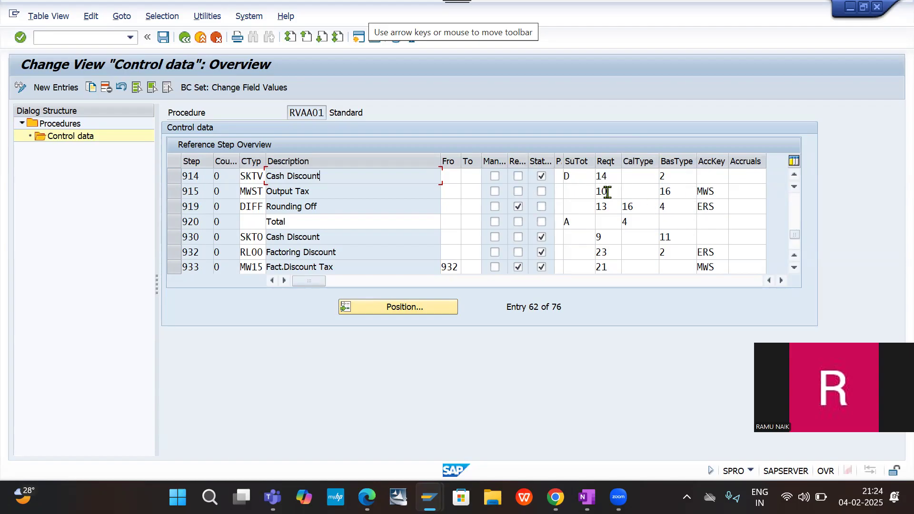
- Look through the available account keys for the Output Tax condition MWST, leaving the list without a selection
left_click(718, 191)
left_click(735, 192)
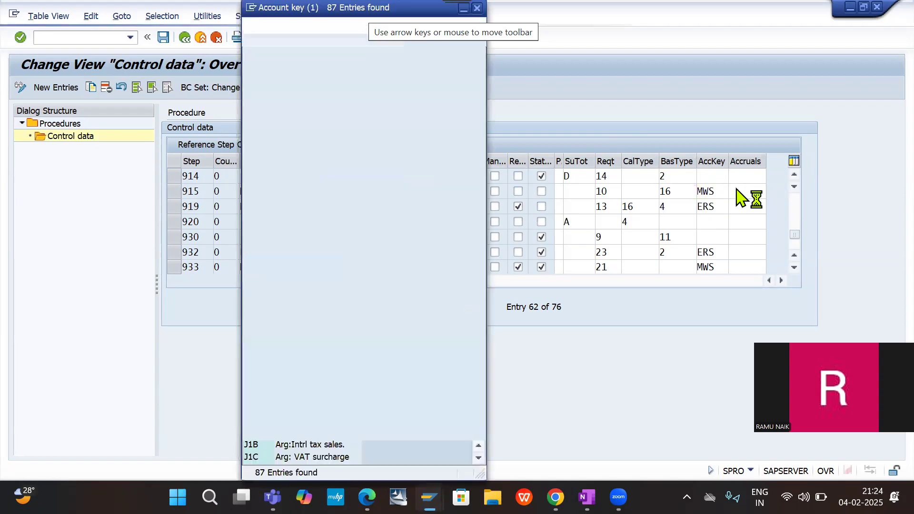
scroll(276, 254, "down", 14)
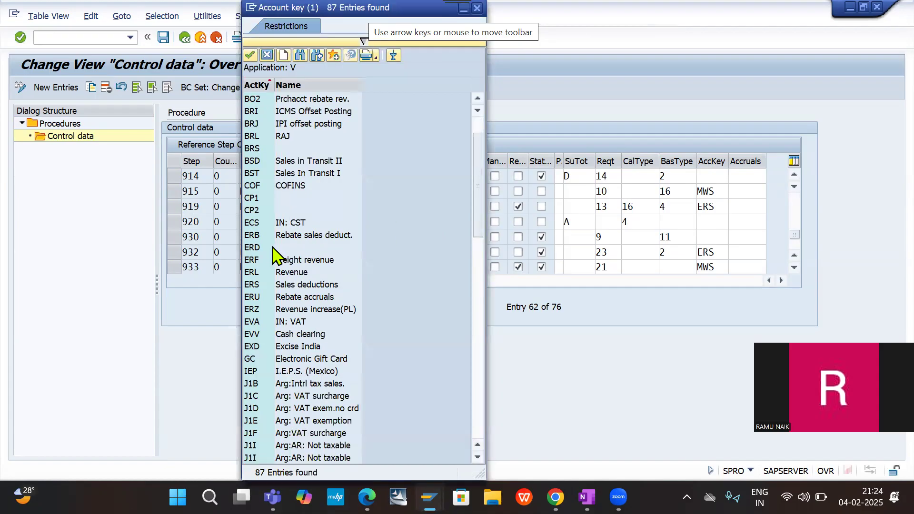
scroll(276, 255, "up", 2)
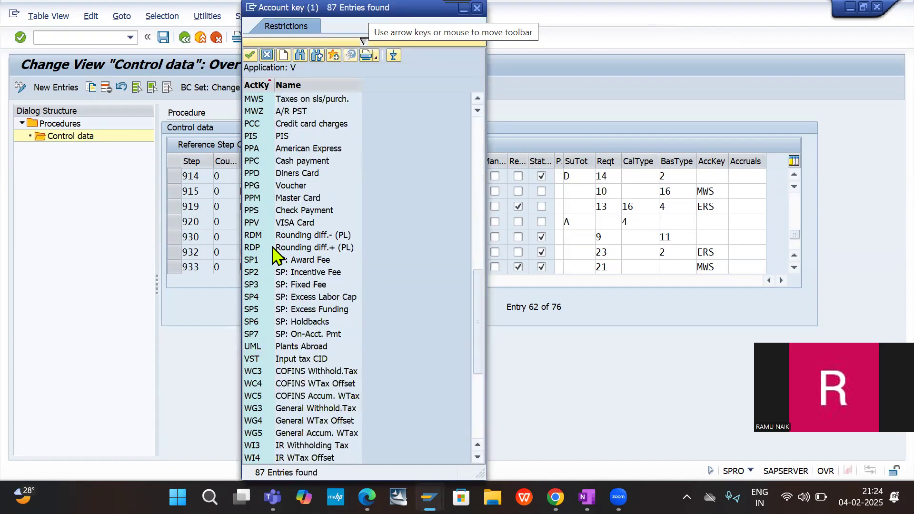
scroll(276, 255, "down", 5)
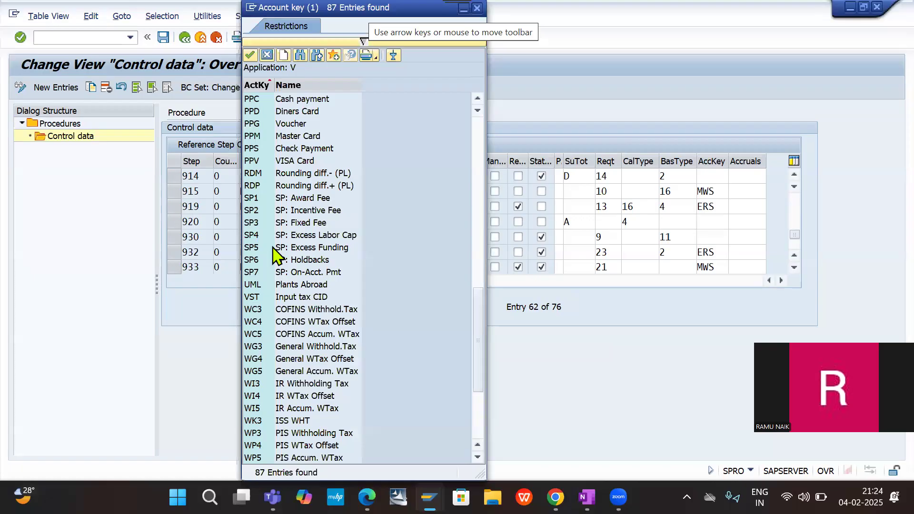
scroll(276, 255, "down", 4)
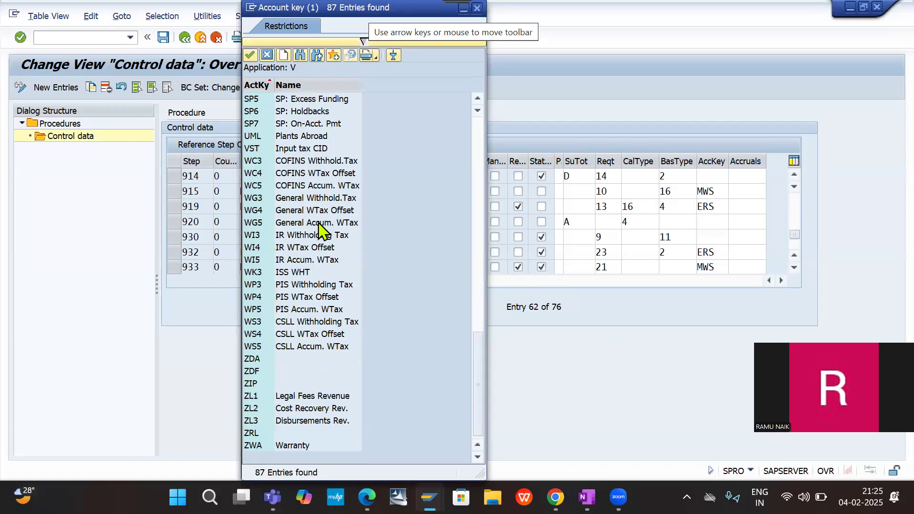
scroll(285, 296, "up", 1)
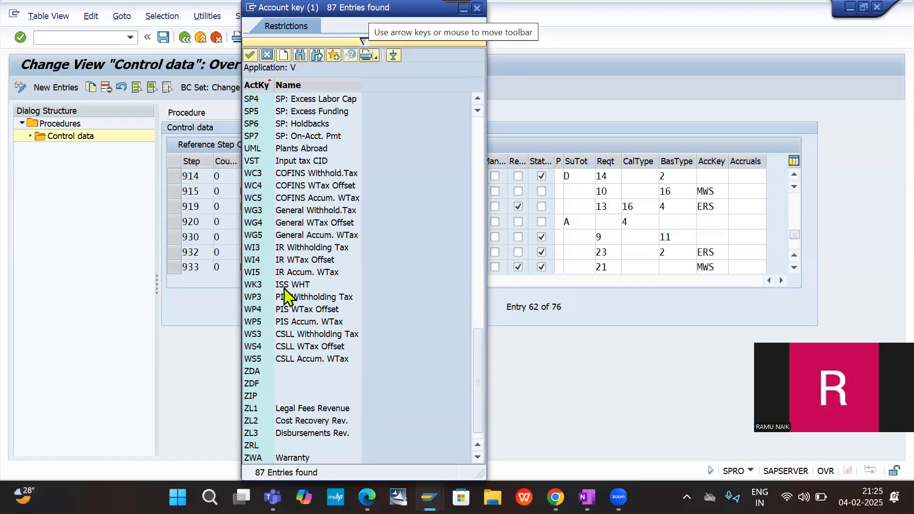
scroll(285, 297, "up", 1)
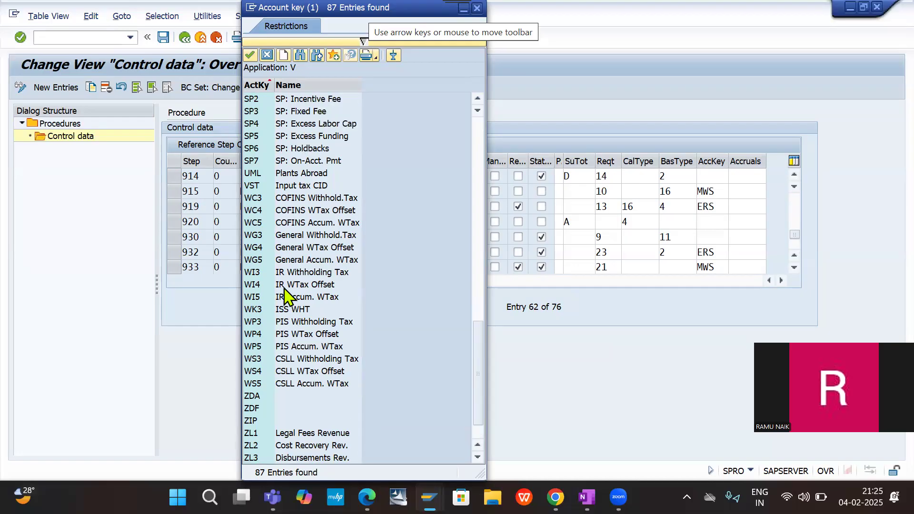
scroll(285, 296, "up", 10)
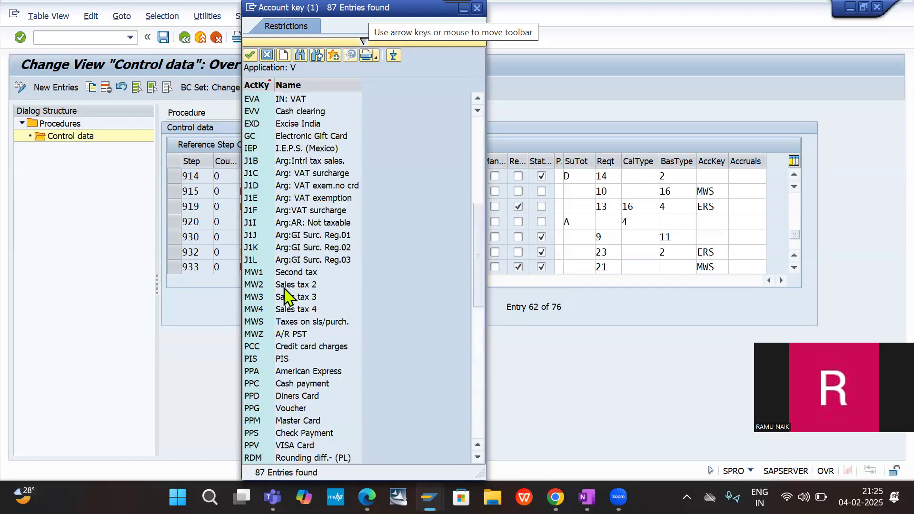
scroll(285, 296, "up", 2)
scroll(285, 296, "up", 5)
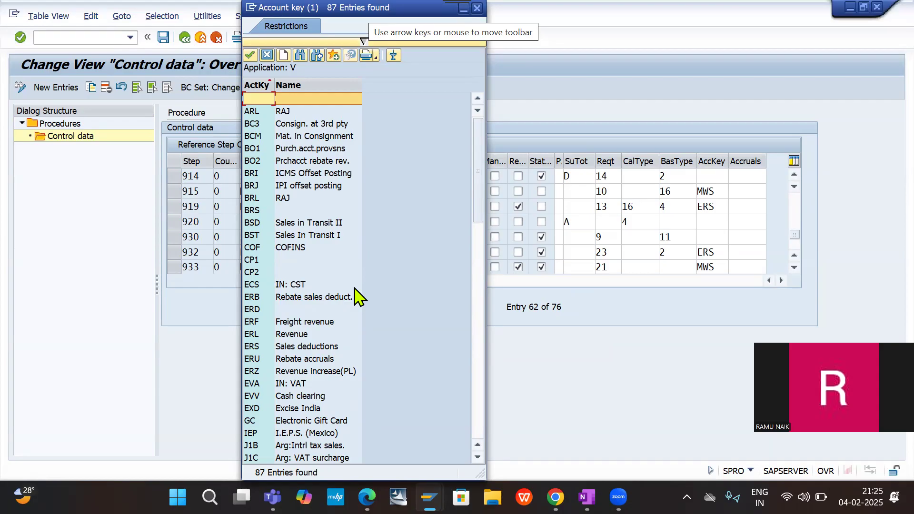
scroll(358, 297, "down", 4)
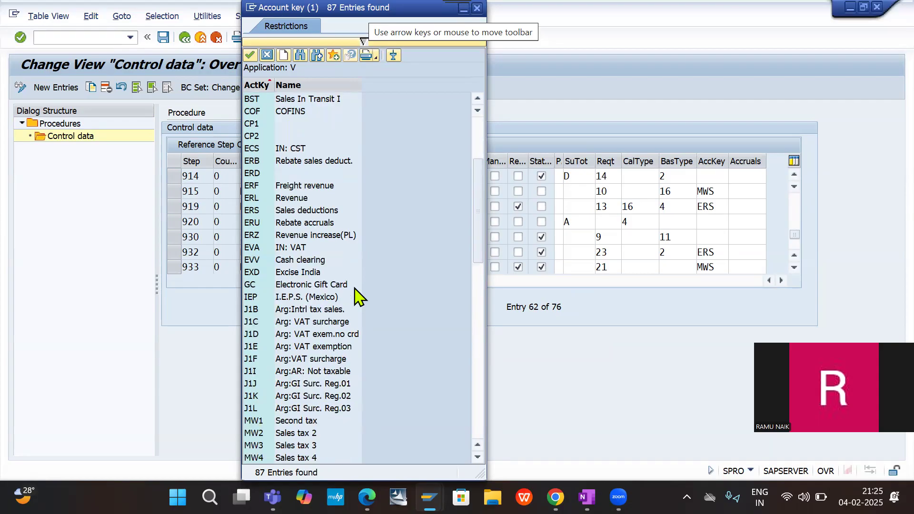
key("Escape")
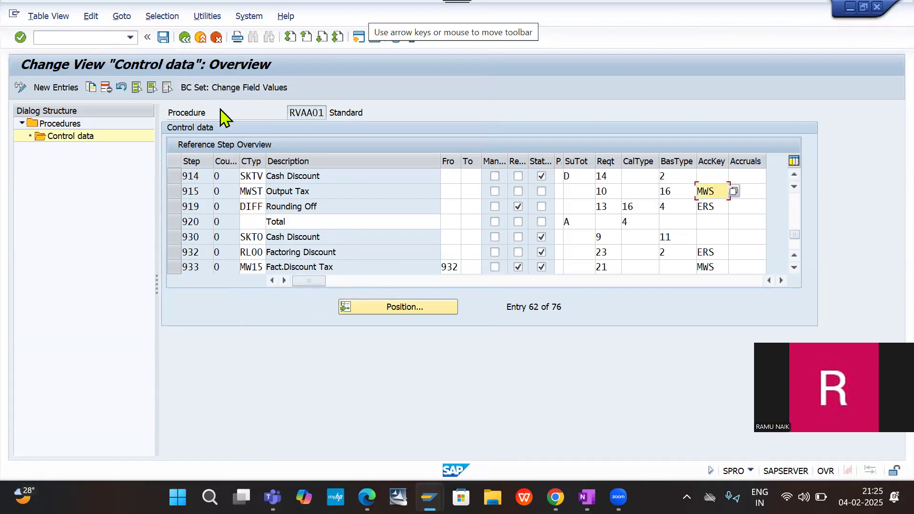
- Save the control data of RVAA01 and return to the implementation guide structure
left_click(162, 38)
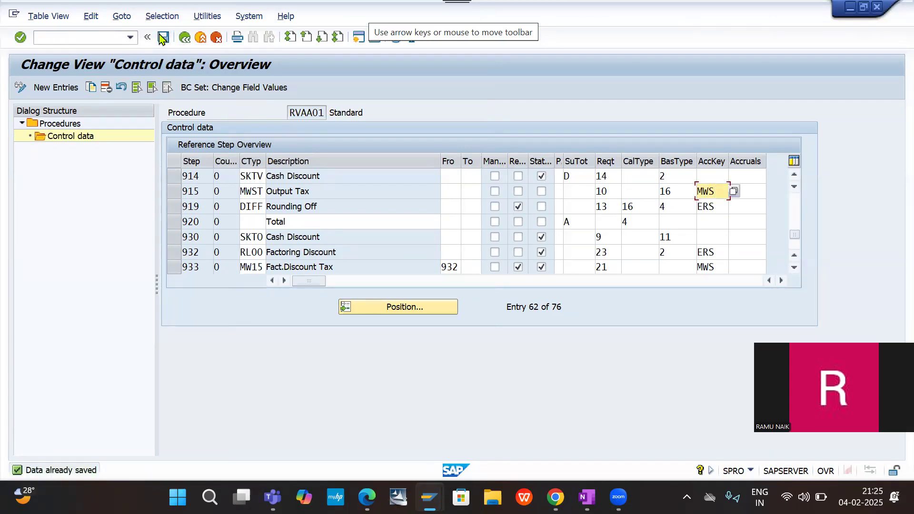
left_click(74, 42)
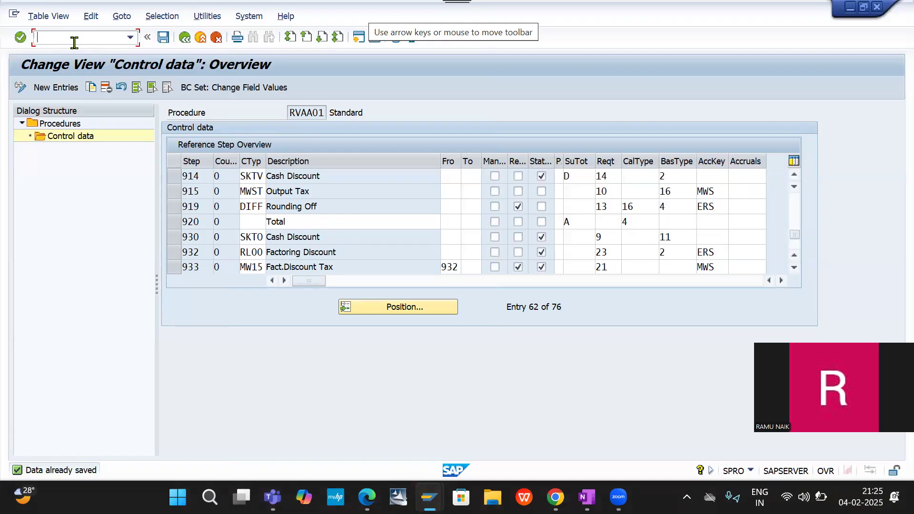
left_click(186, 39)
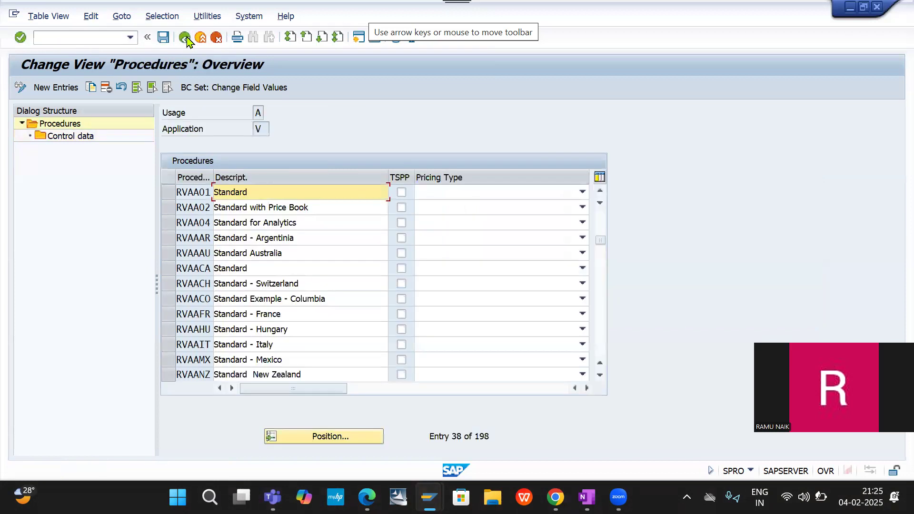
left_click(188, 38)
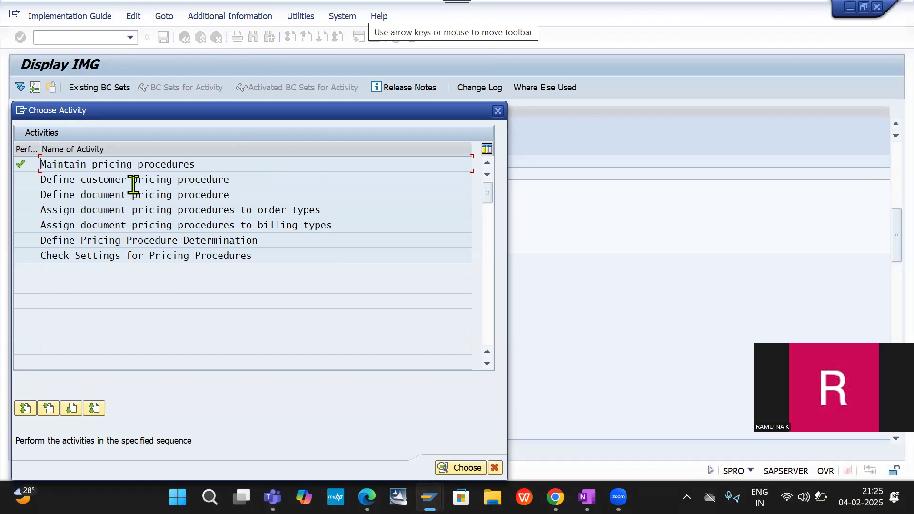
left_click(496, 112)
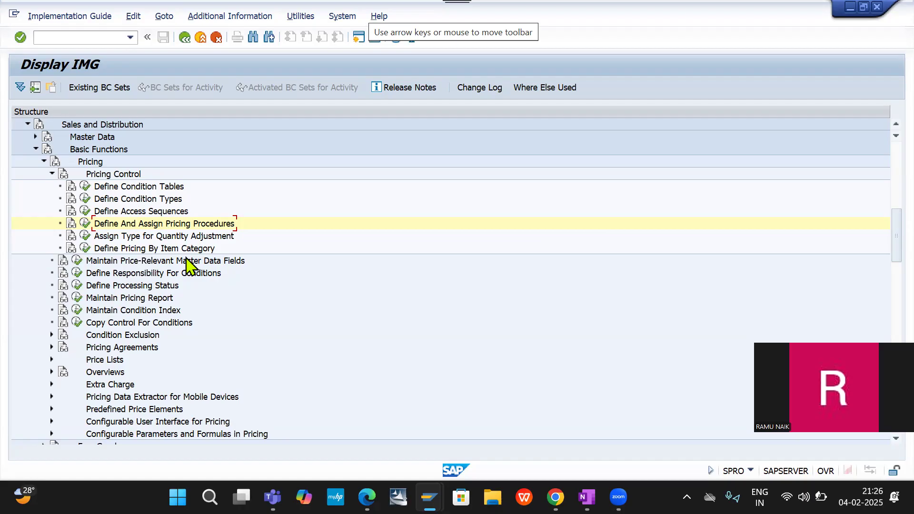
- Execute the Define Pricing Procedure Determination activity under Define And Assign Pricing Procedures and start a new entry
left_click(85, 223)
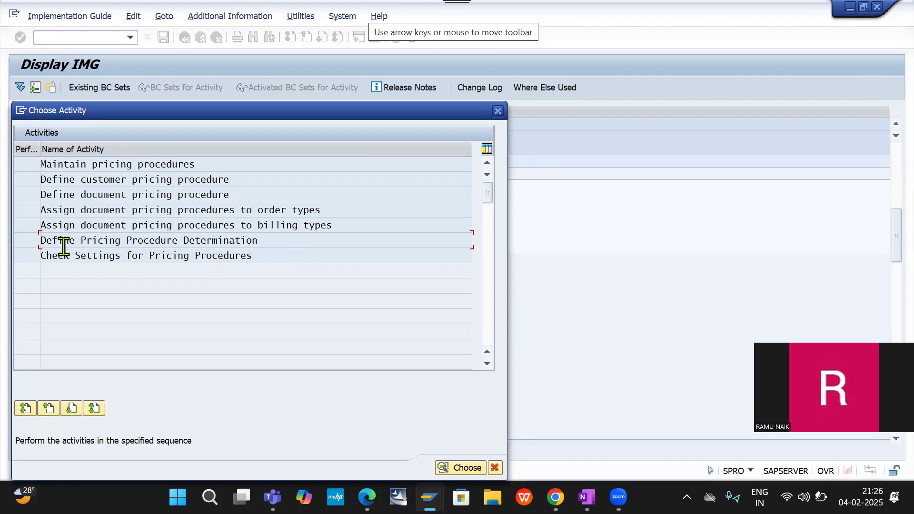
double_click(183, 241)
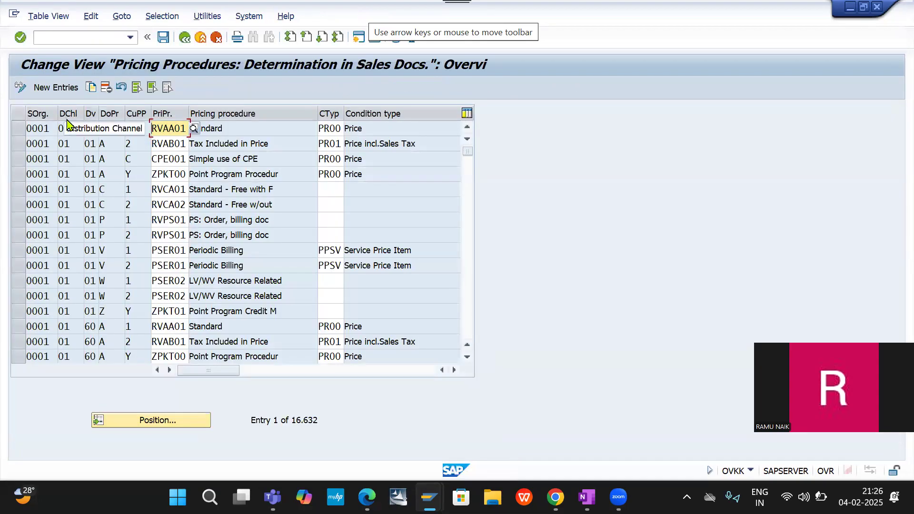
left_click(60, 89)
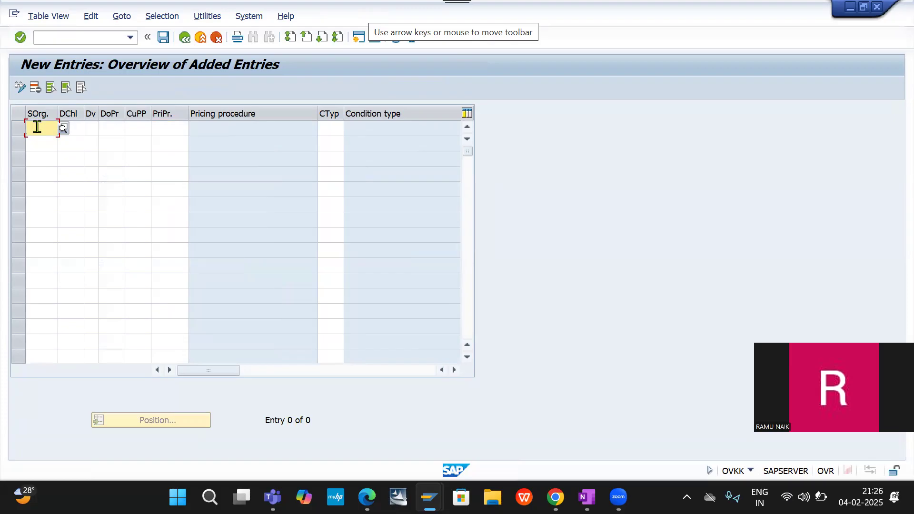
- Enter sales organization DESO, distribution channel DC and division DE in the new pricing procedure determination entry
type("DESO")
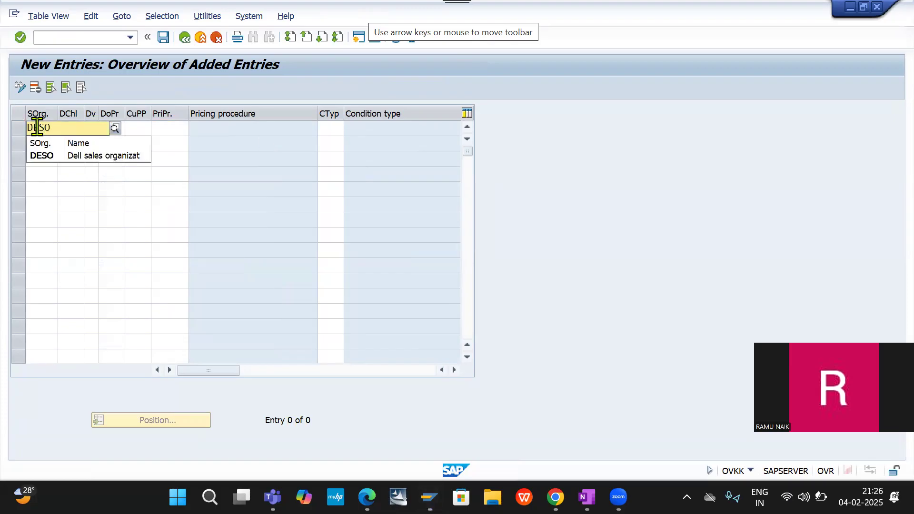
key("Down")
key("Tab")
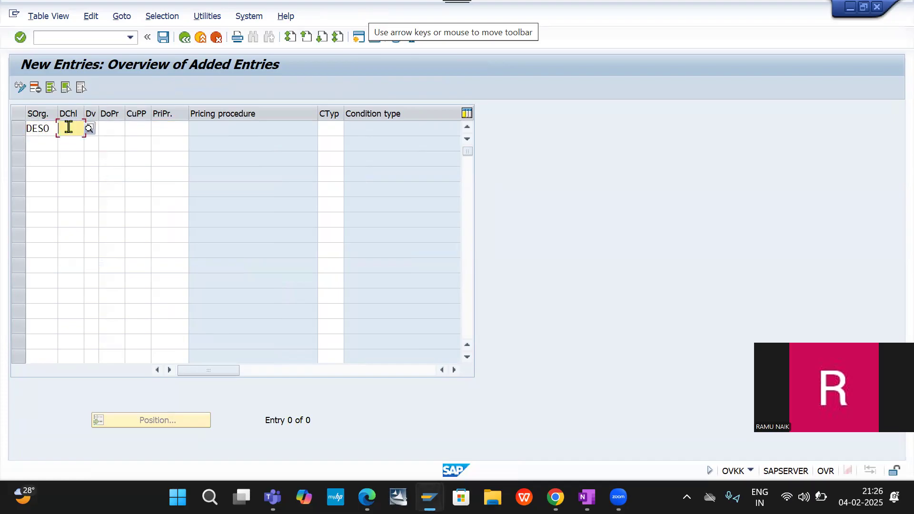
type("D")
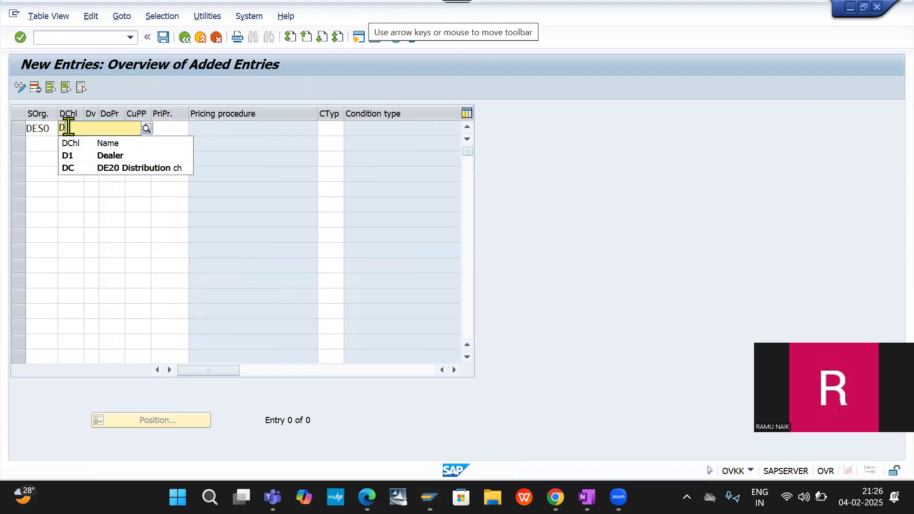
left_click(100, 169)
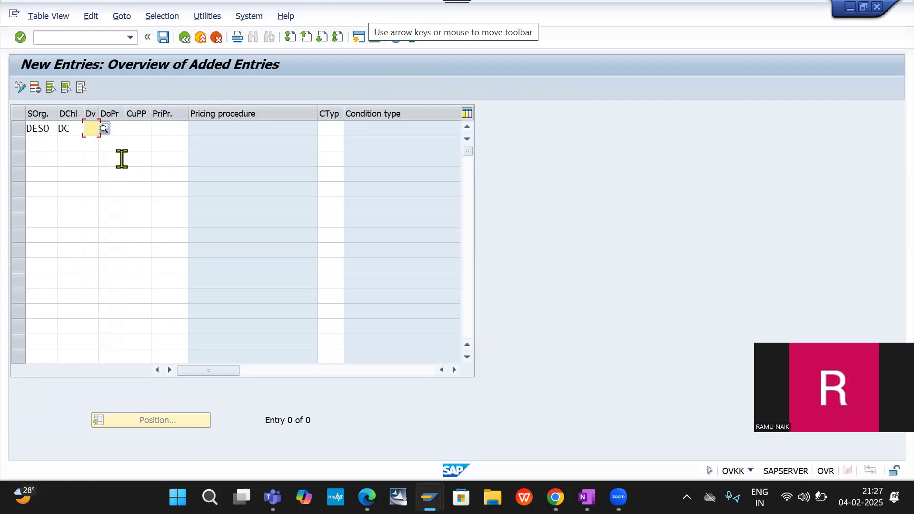
type("DE")
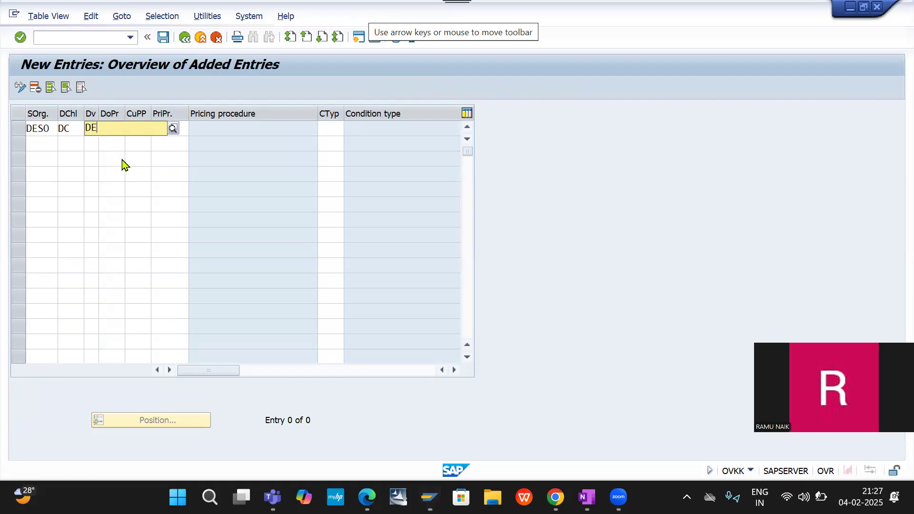
left_click(123, 157)
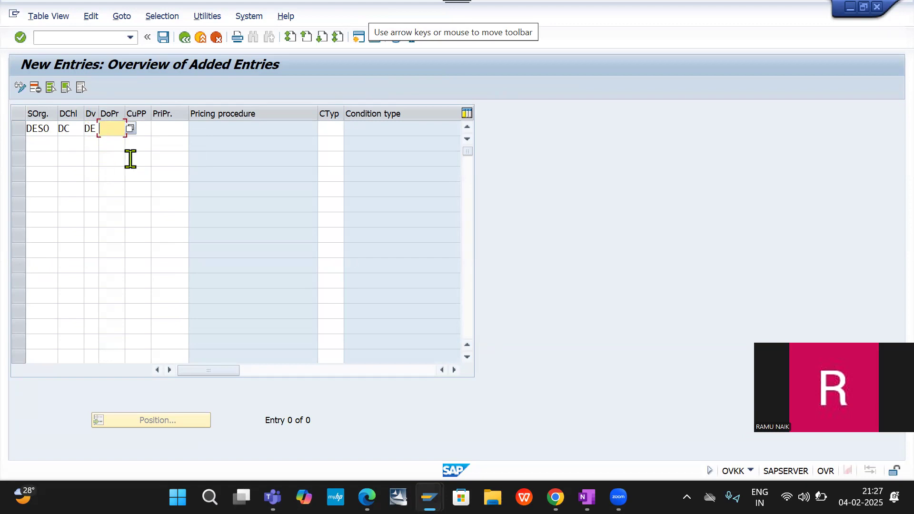
- Set the document pricing procedure to A (Standard) and the customer pricing procedure to 1 (Standard) for the DESO/DC/DE entry
left_click(130, 128)
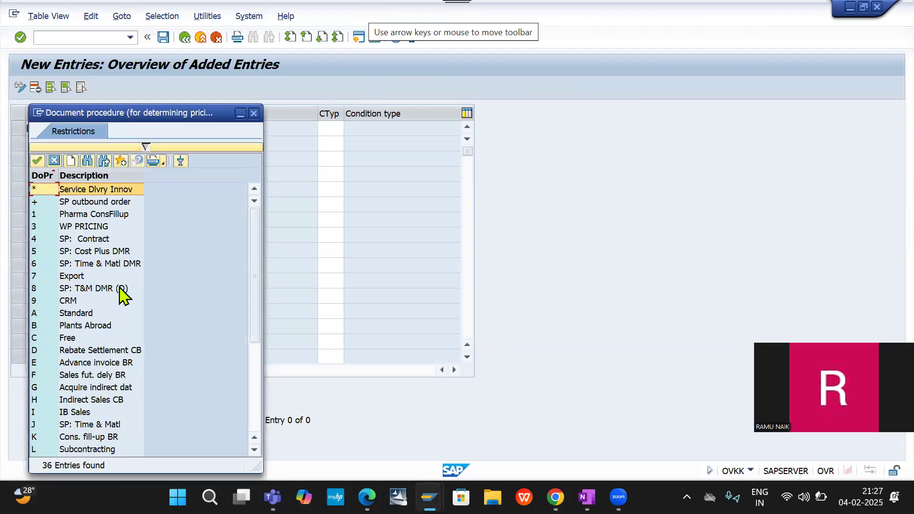
left_click(86, 315)
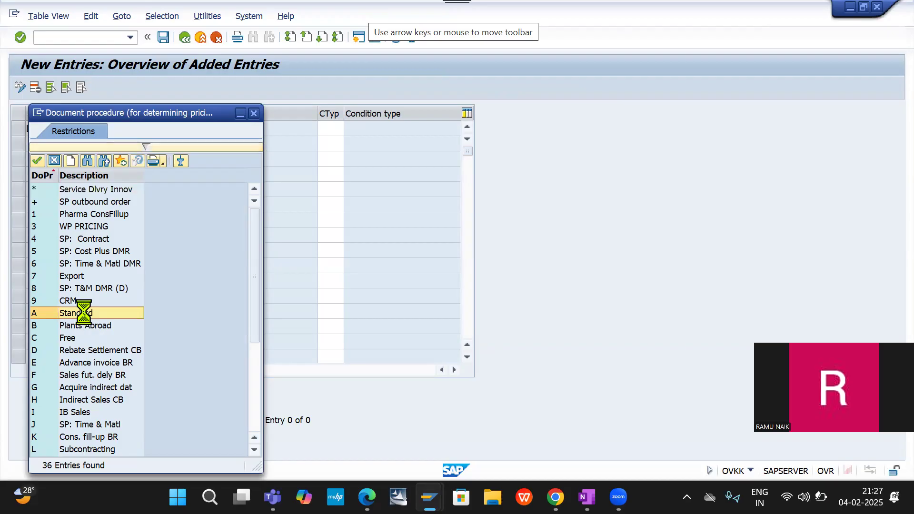
double_click(82, 313)
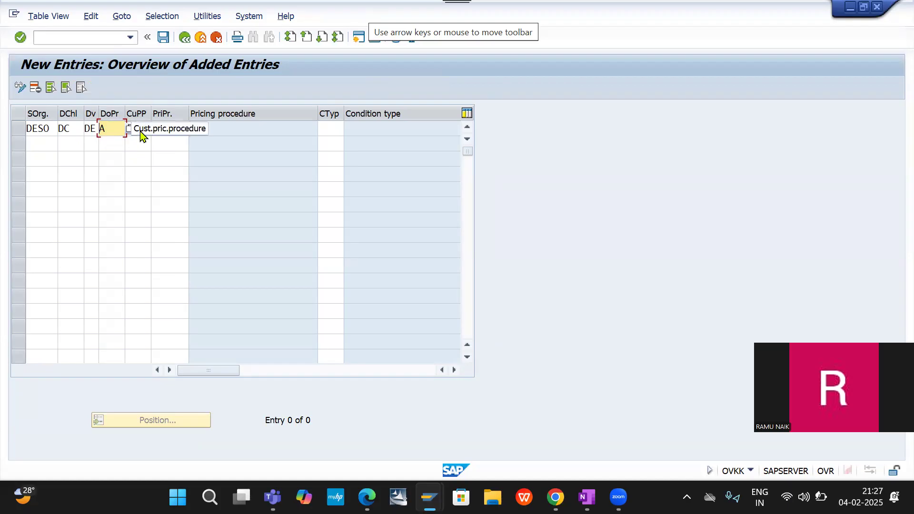
key("Tab")
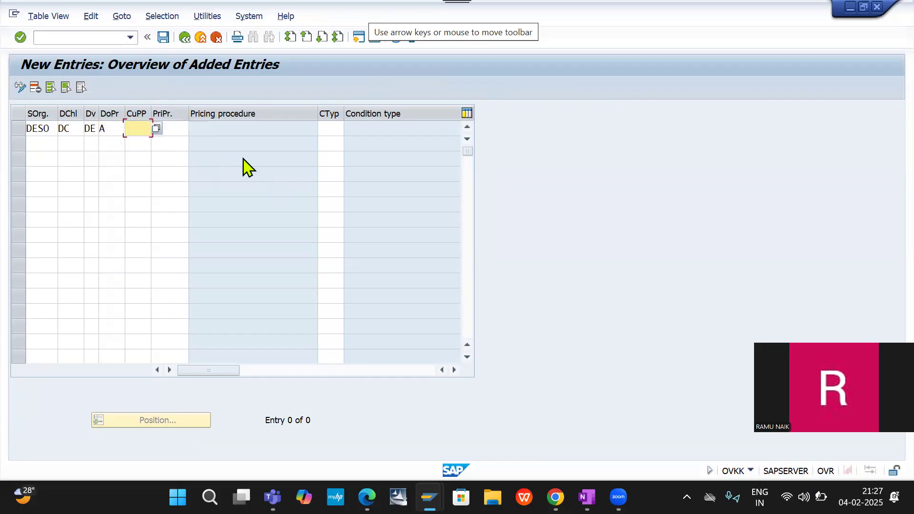
left_click(155, 128)
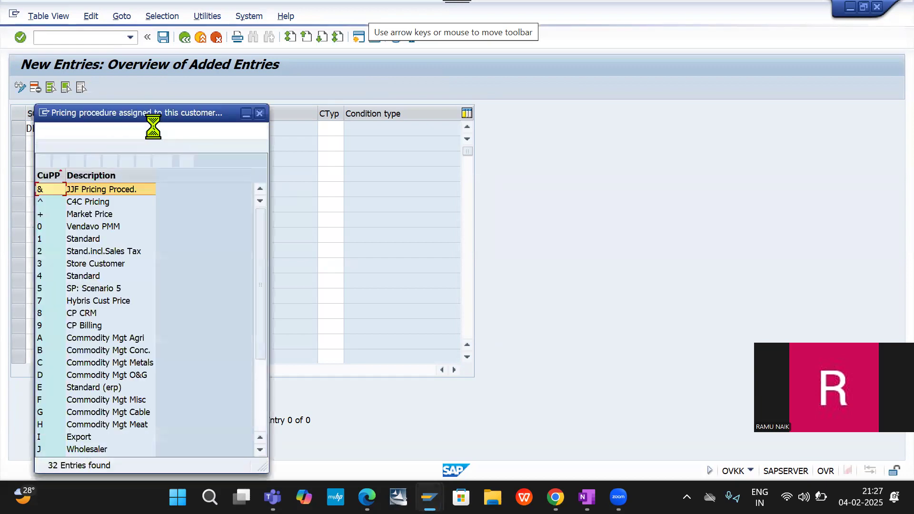
double_click(86, 239)
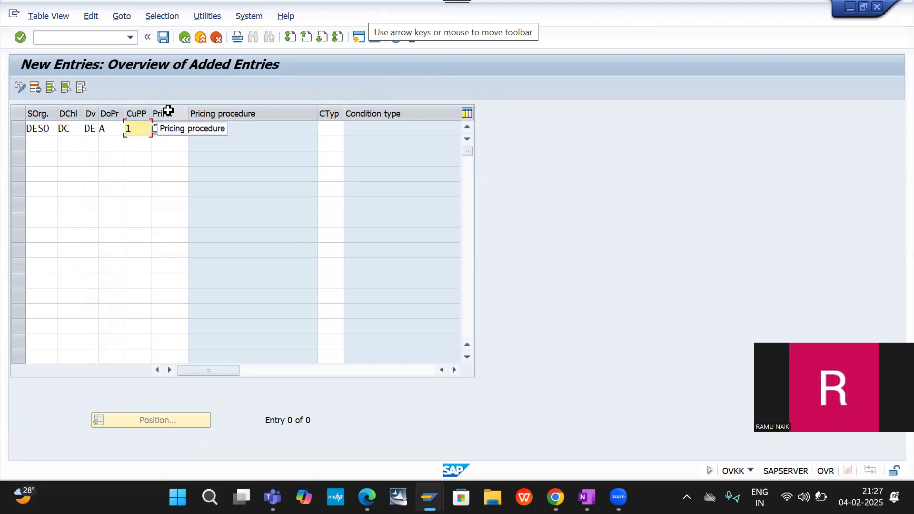
- Assign pricing procedure RVAA01 (Standard) to the DESO/DC/DE entry
left_click(177, 126)
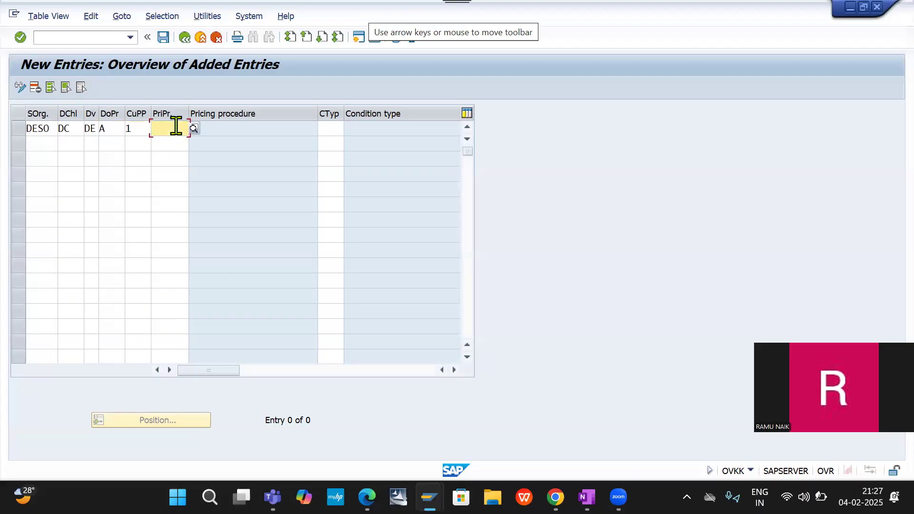
left_click(220, 135)
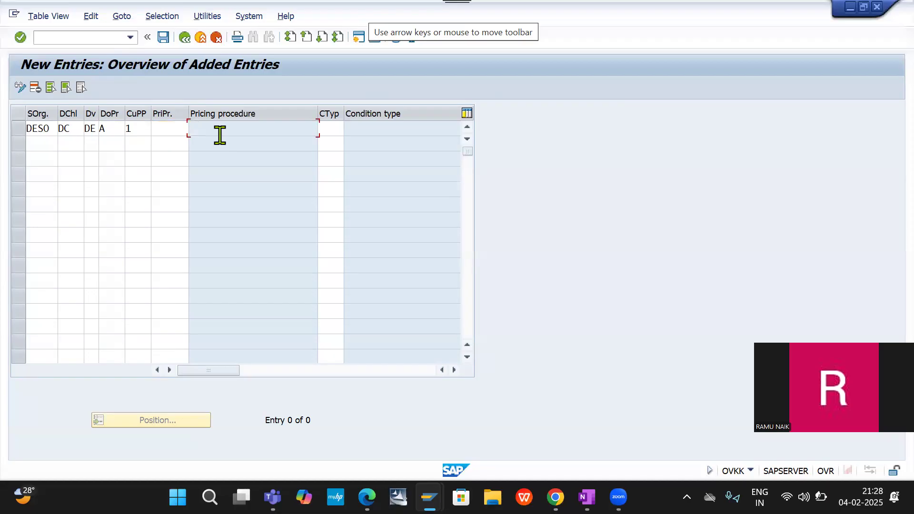
left_click(172, 132)
type("R")
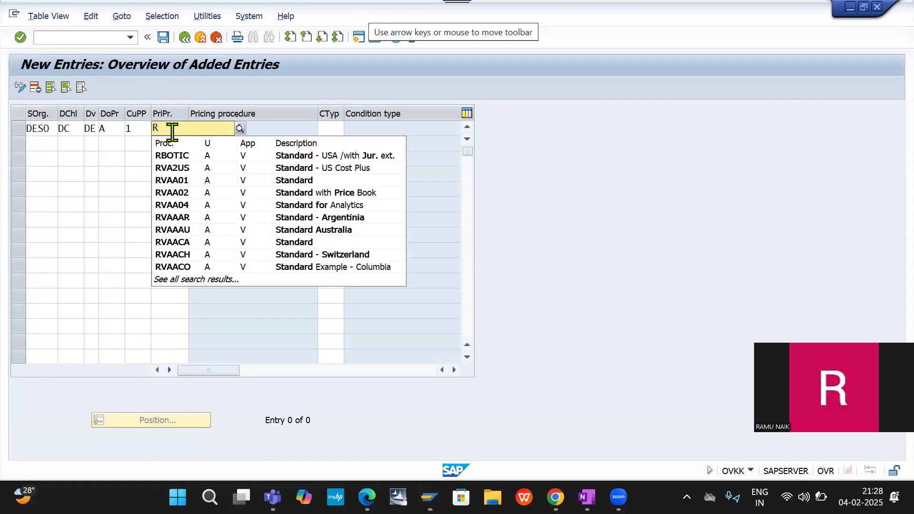
type("VAA01")
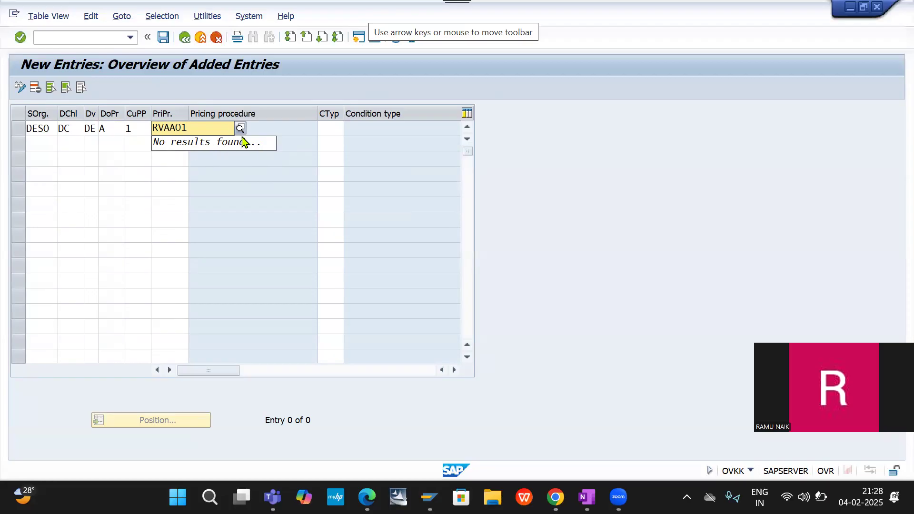
key("BackSpace")
key("BackSpace")
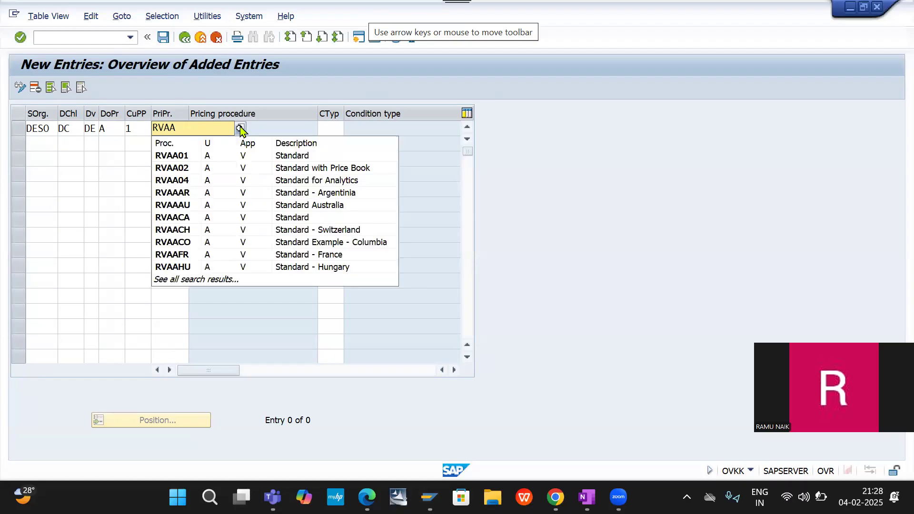
left_click(184, 160)
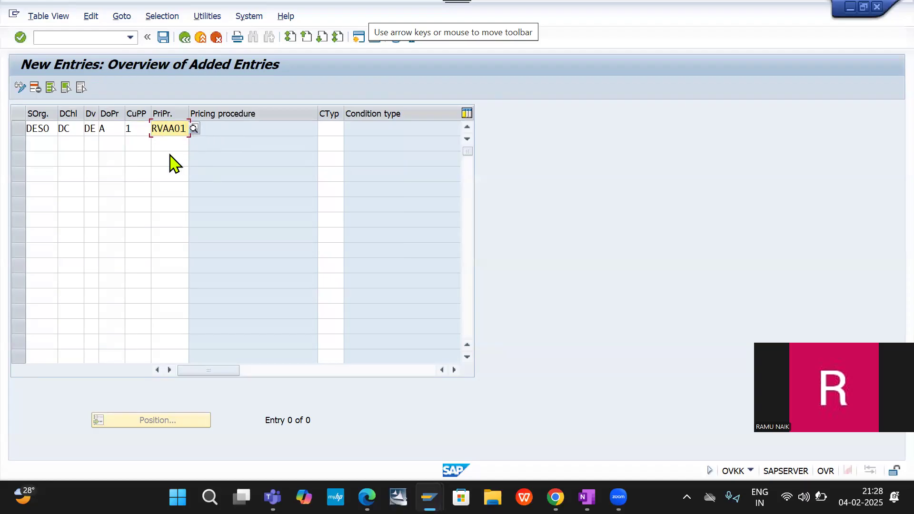
- Look through the proposed condition types for fast entry in application V to find one for the DESO/DC/DE entry
left_click(334, 128)
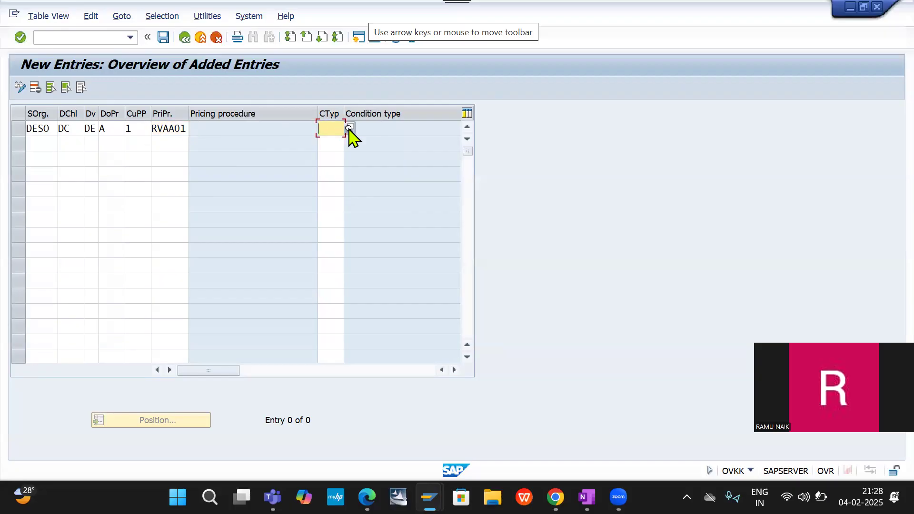
left_click(349, 128)
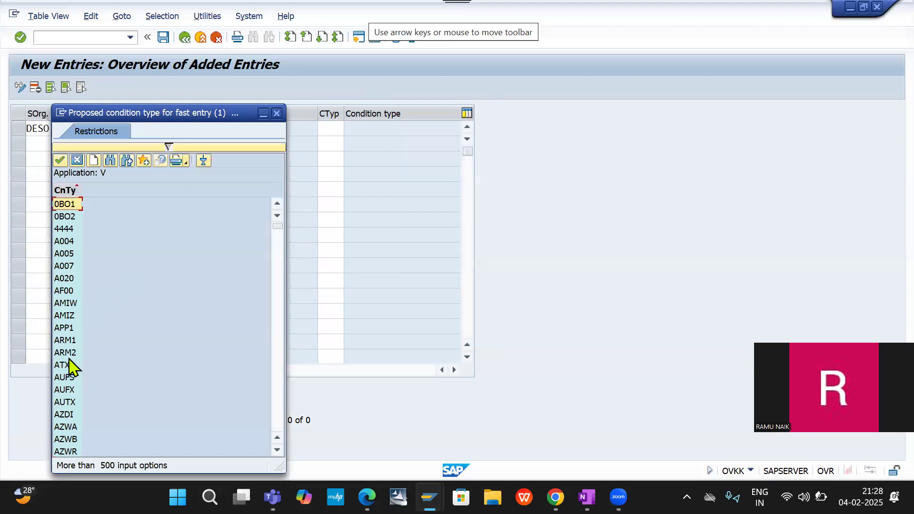
scroll(69, 367, "down", 5)
scroll(69, 367, "down", 2)
scroll(70, 367, "down", 15)
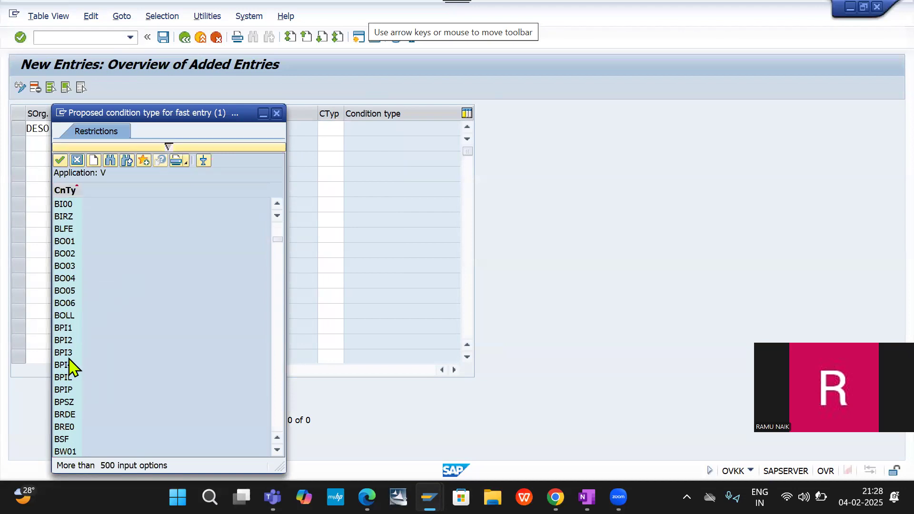
scroll(69, 367, "down", 15)
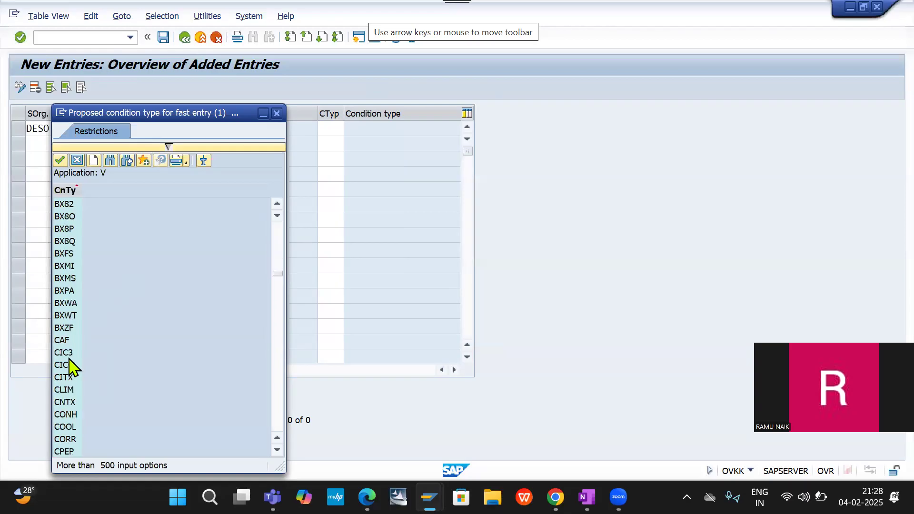
scroll(69, 367, "down", 5)
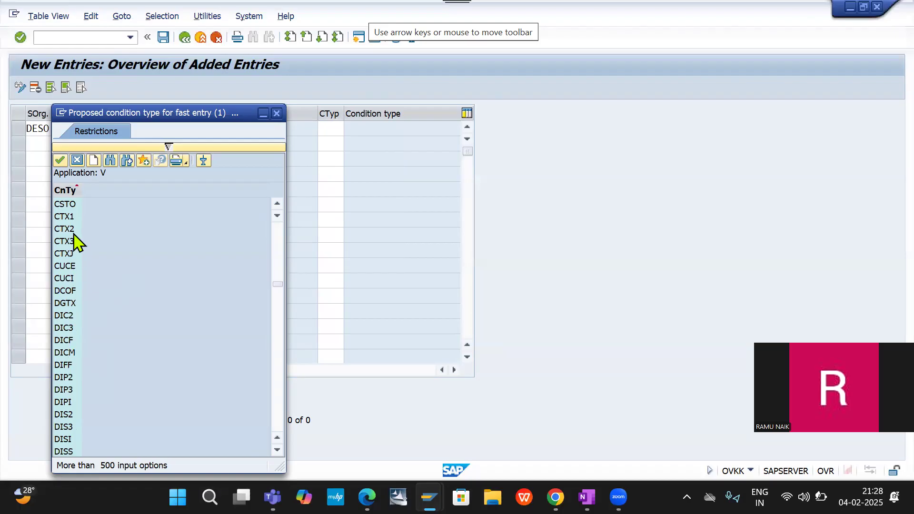
scroll(61, 358, "down", 3)
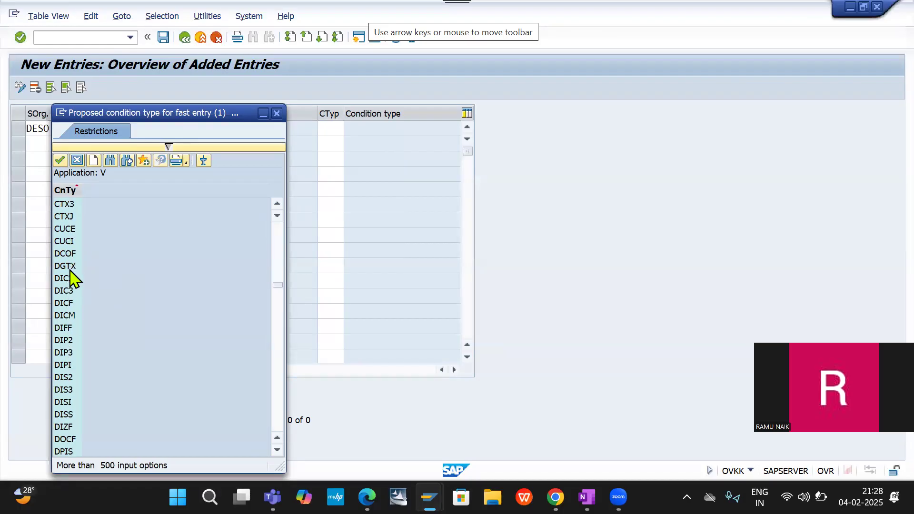
scroll(65, 329, "up", 1)
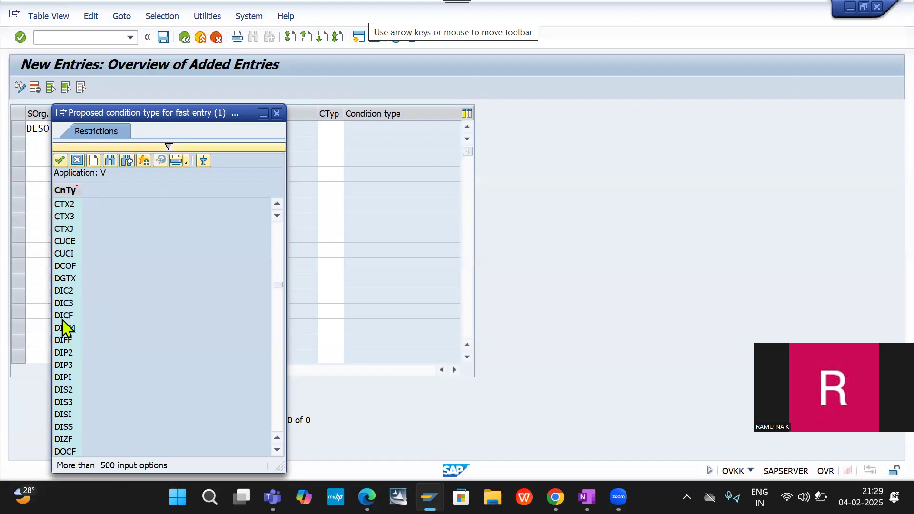
scroll(65, 329, "down", 5)
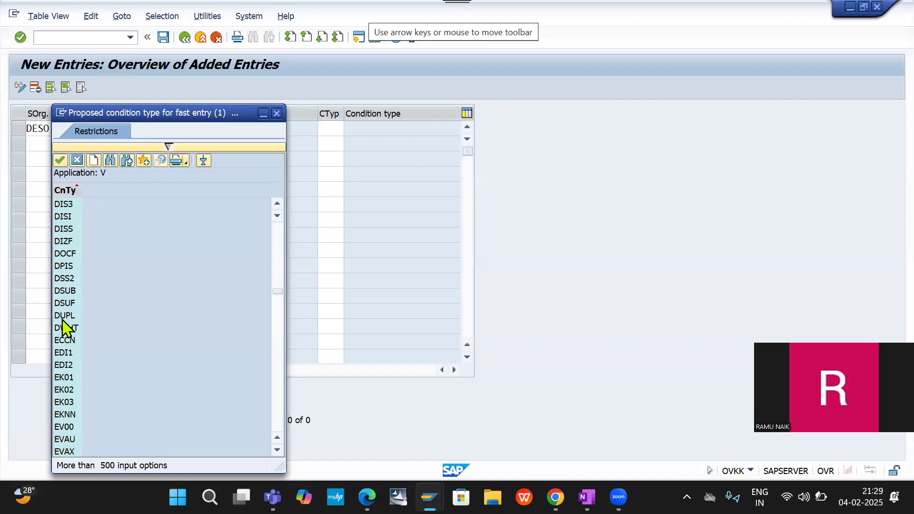
scroll(65, 328, "up", 1)
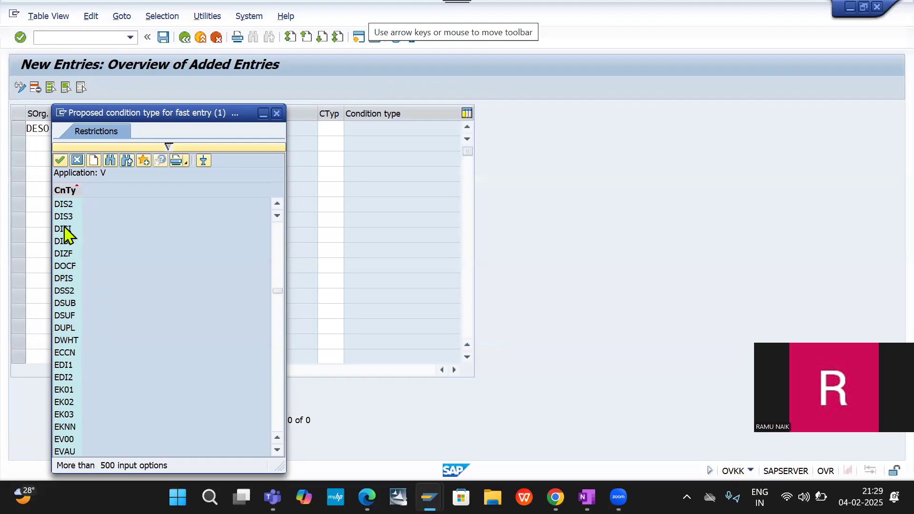
scroll(65, 250, "up", 5)
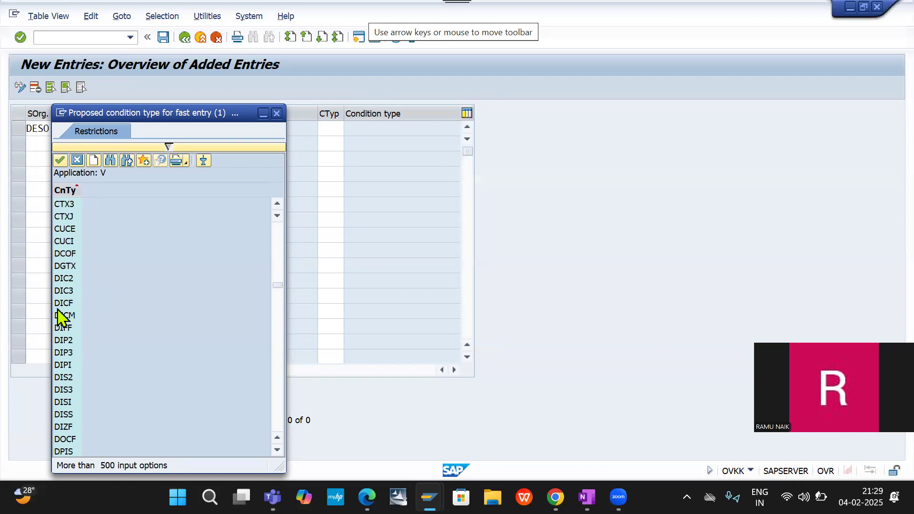
scroll(73, 362, "down", 2)
scroll(74, 364, "down", 3)
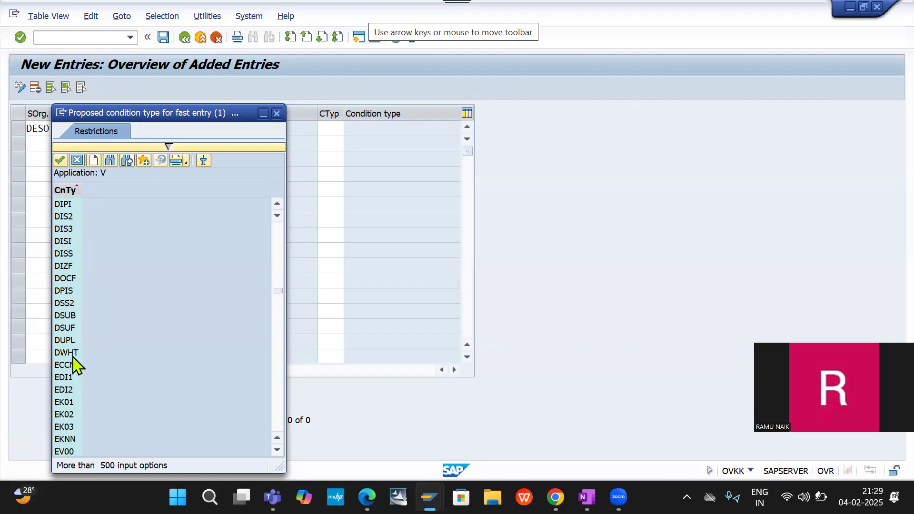
scroll(69, 310, "up", 1)
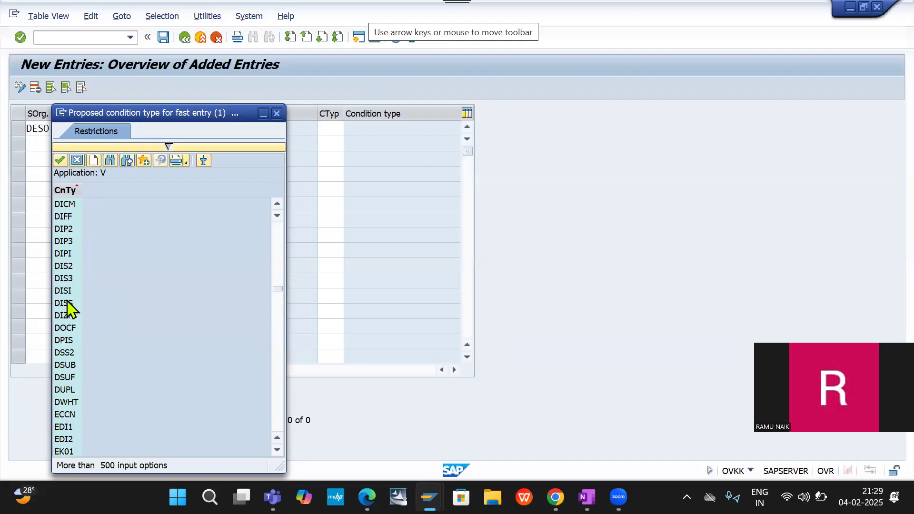
scroll(69, 310, "up", 1)
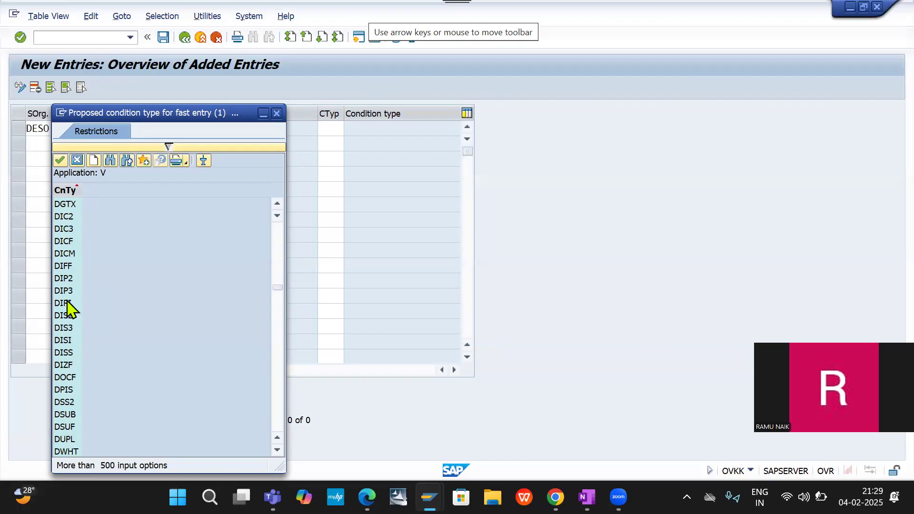
scroll(69, 309, "down", 20)
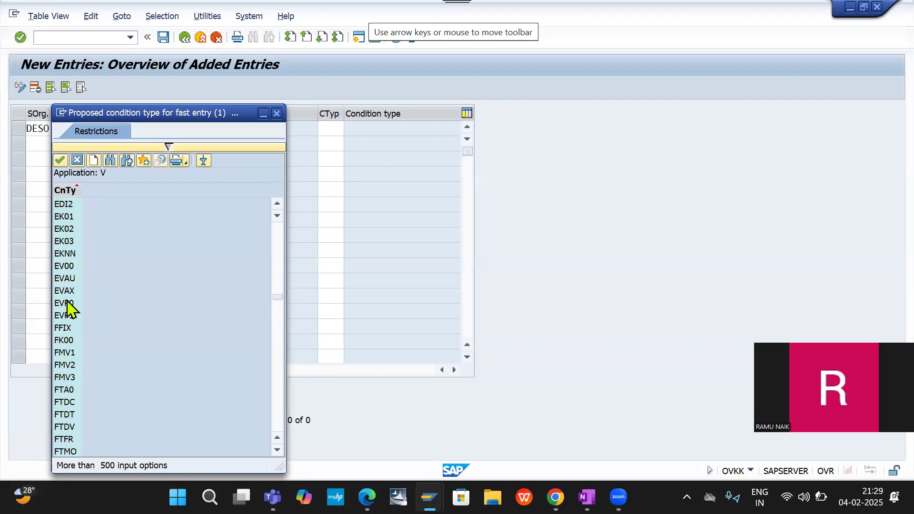
scroll(69, 310, "down", 20)
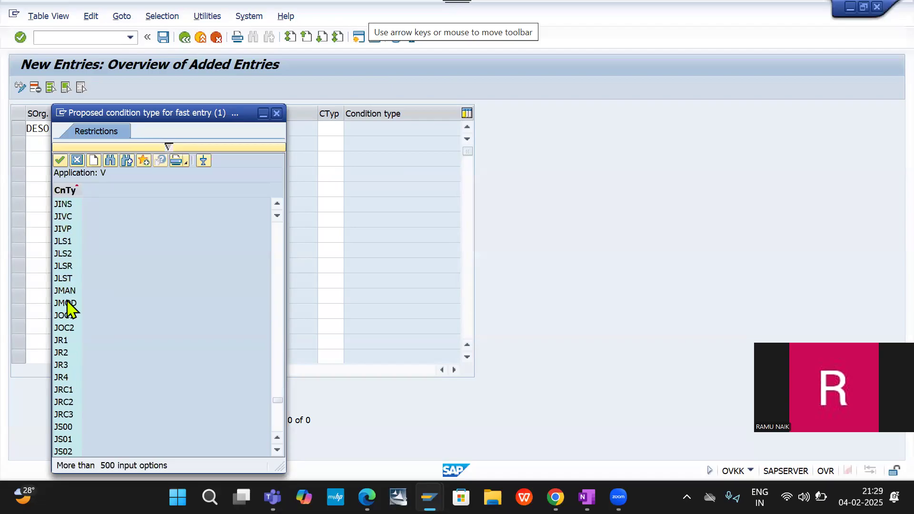
scroll(70, 309, "down", 8)
scroll(69, 309, "down", 15)
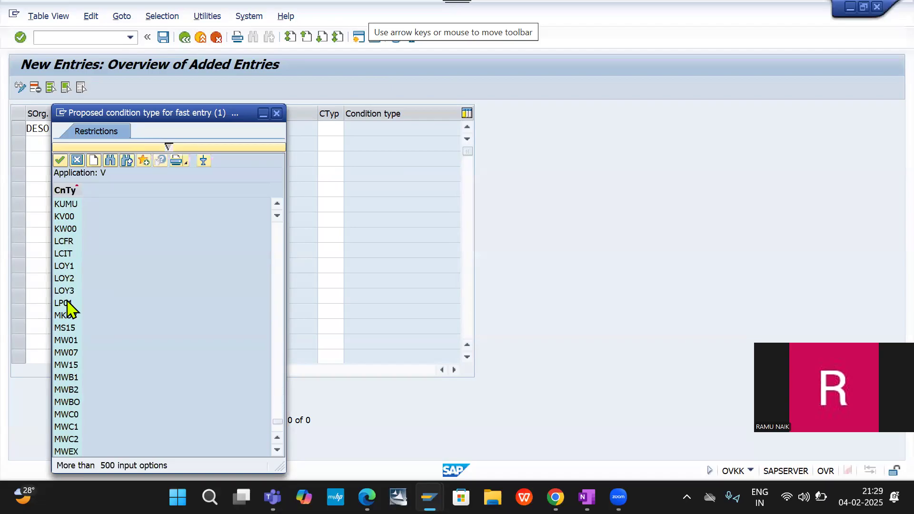
scroll(69, 309, "up", 6)
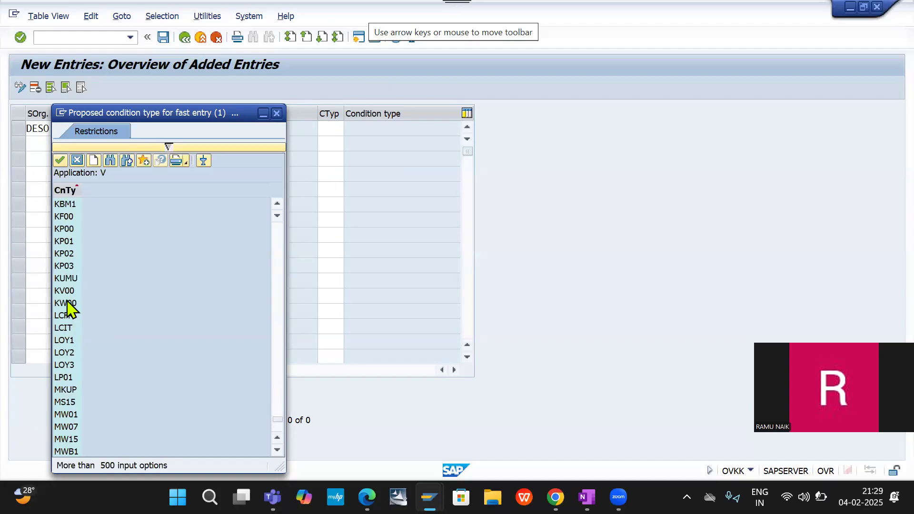
scroll(70, 310, "down", 6)
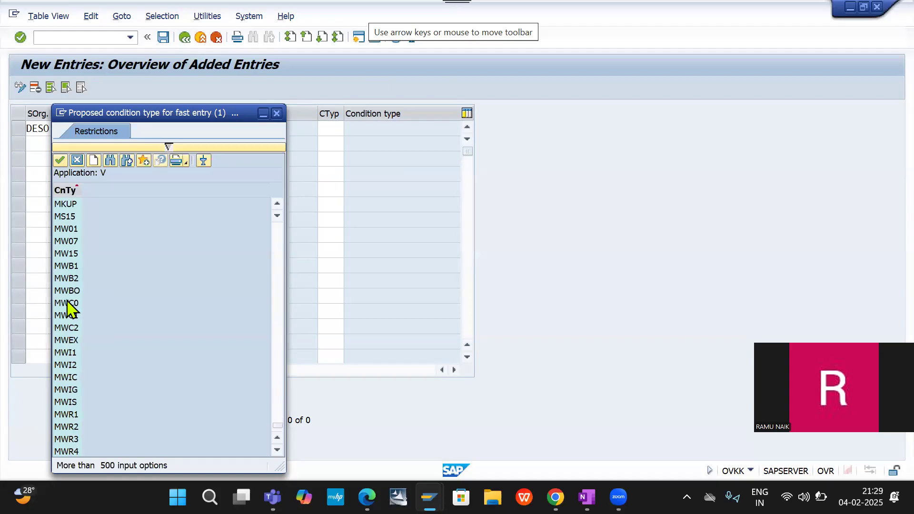
scroll(69, 310, "up", 8)
scroll(69, 310, "up", 15)
scroll(69, 310, "up", 15)
scroll(69, 310, "up", 15)
scroll(69, 309, "up", 15)
scroll(69, 310, "up", 15)
scroll(69, 310, "up", 15)
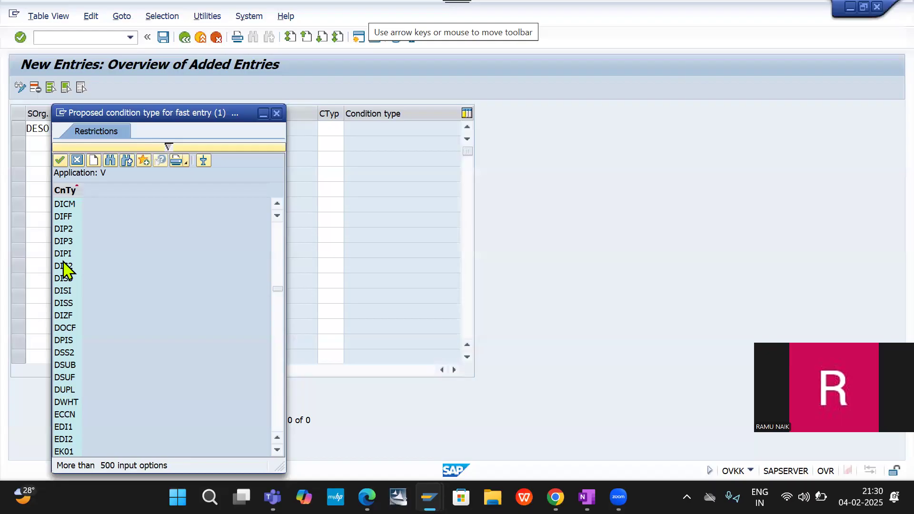
- Close the list of proposed condition types and start transaction OBYZ in a new session with /OOBYZ, opening its Condition Types
left_click(276, 113)
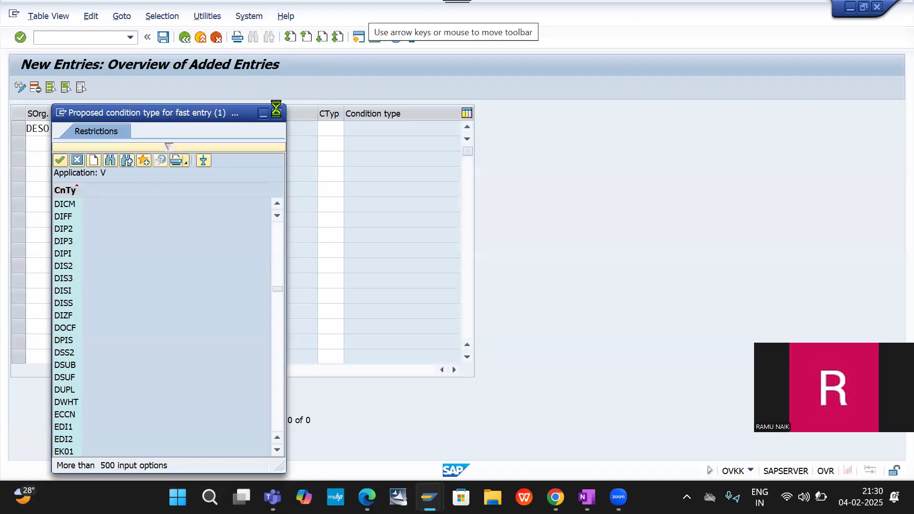
left_click(86, 38)
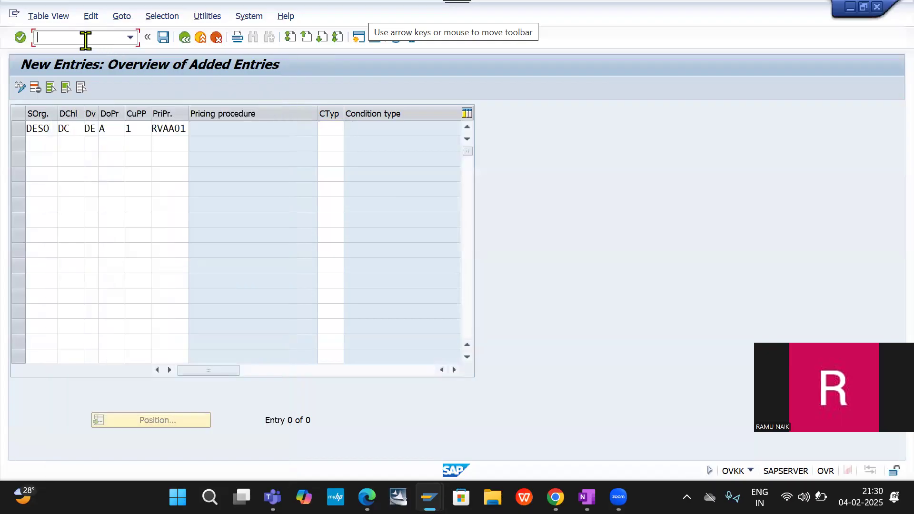
type("/NO")
key("BackSpace")
key("BackSpace")
type("OOBYZ")
key("Return")
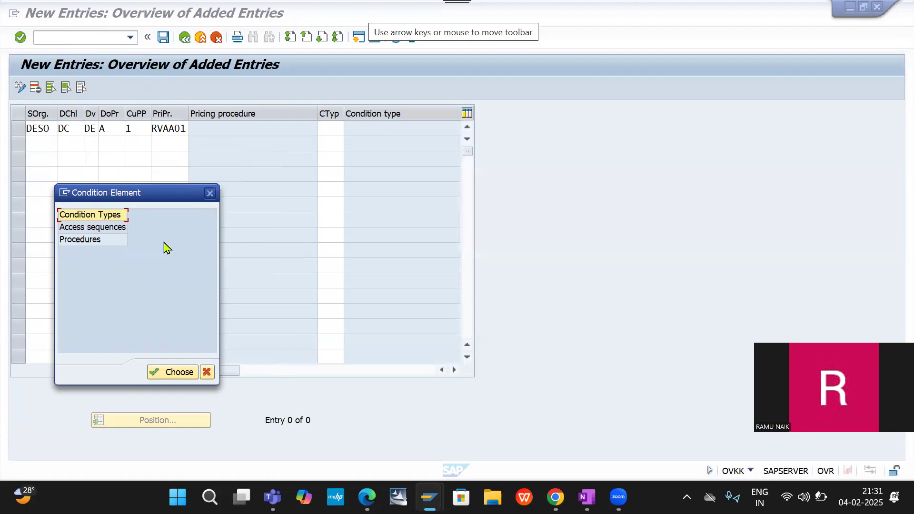
double_click(98, 215)
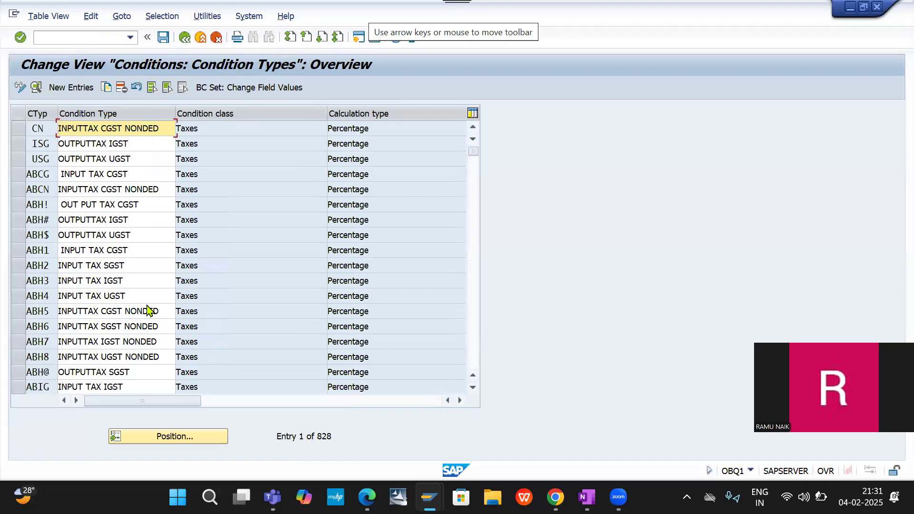
- Look through the Condition Types overview for the input and output GST tax condition types whose codes begin with D
scroll(148, 310, "down", 1)
scroll(148, 310, "down", 8)
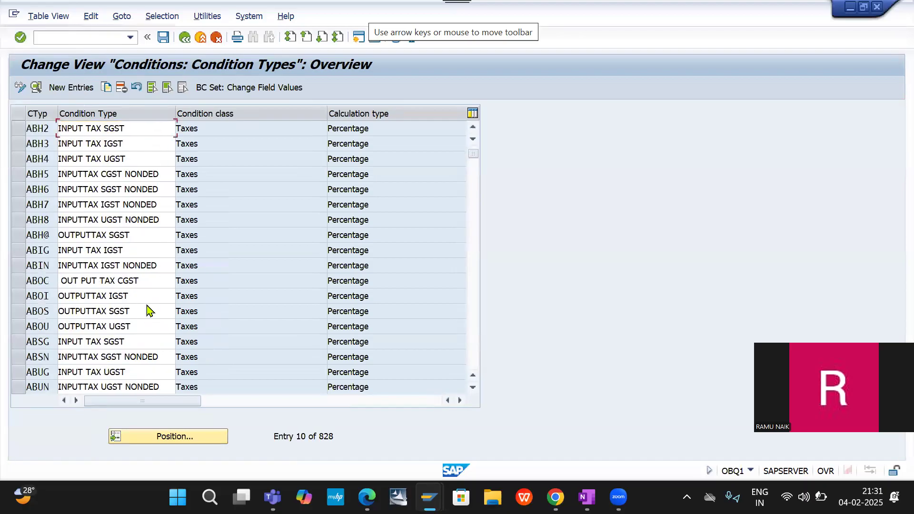
scroll(148, 312, "down", 19)
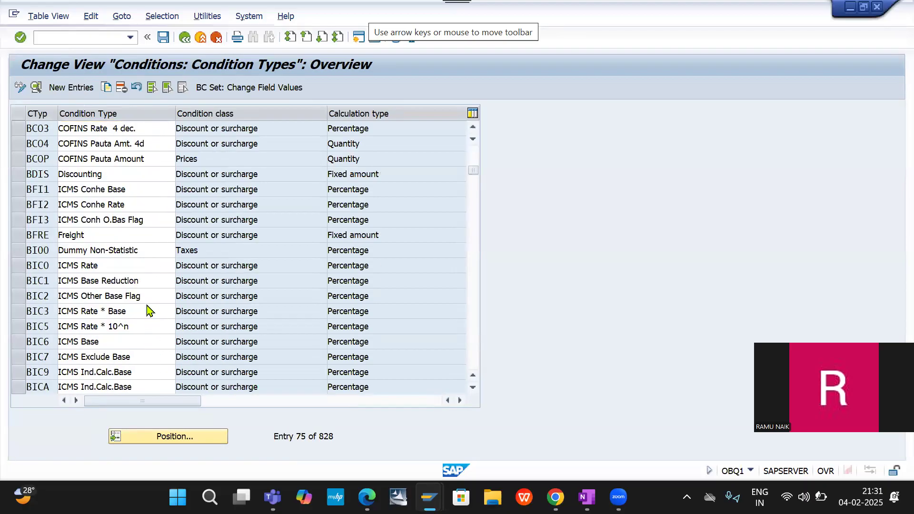
scroll(147, 305, "down", 20)
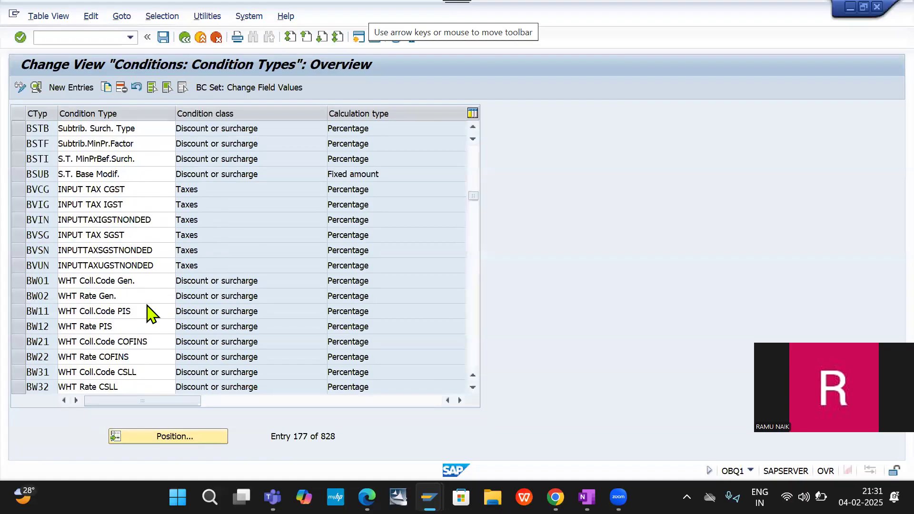
scroll(148, 312, "down", 20)
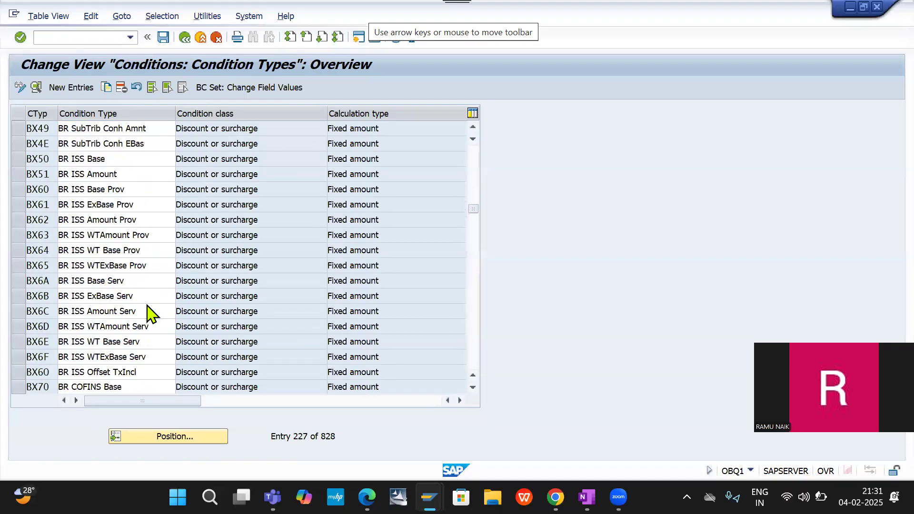
scroll(148, 312, "down", 19)
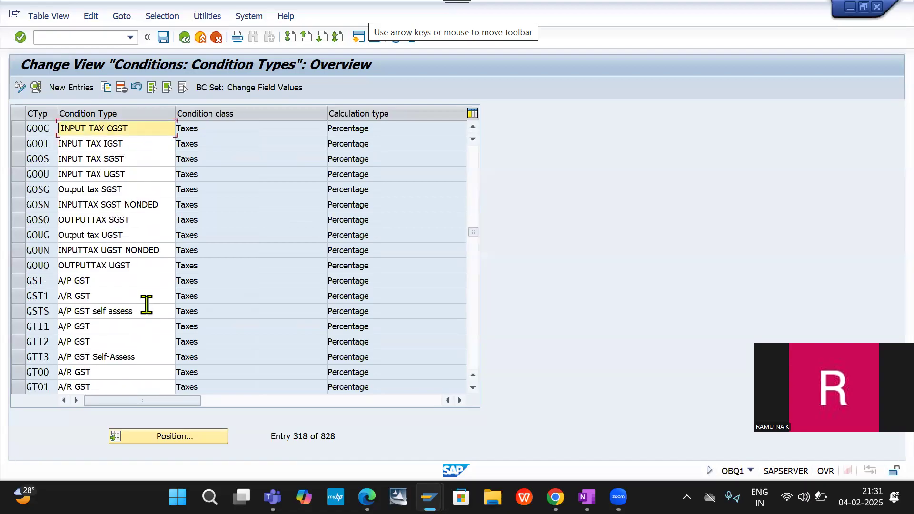
scroll(147, 304, "up", 2)
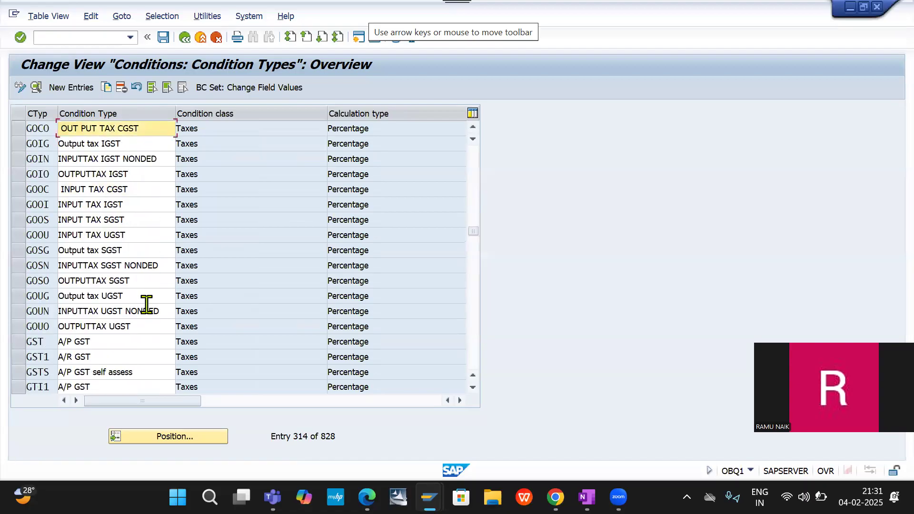
scroll(147, 305, "up", 7)
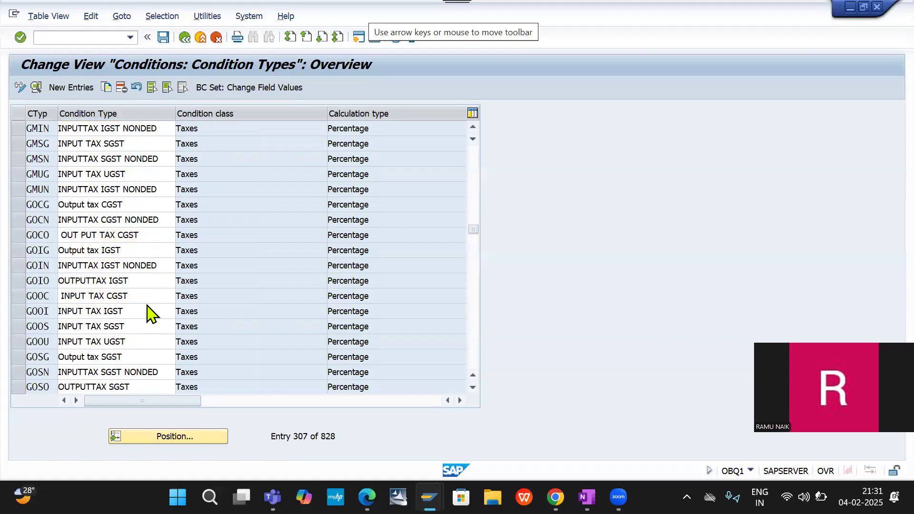
scroll(147, 305, "up", 15)
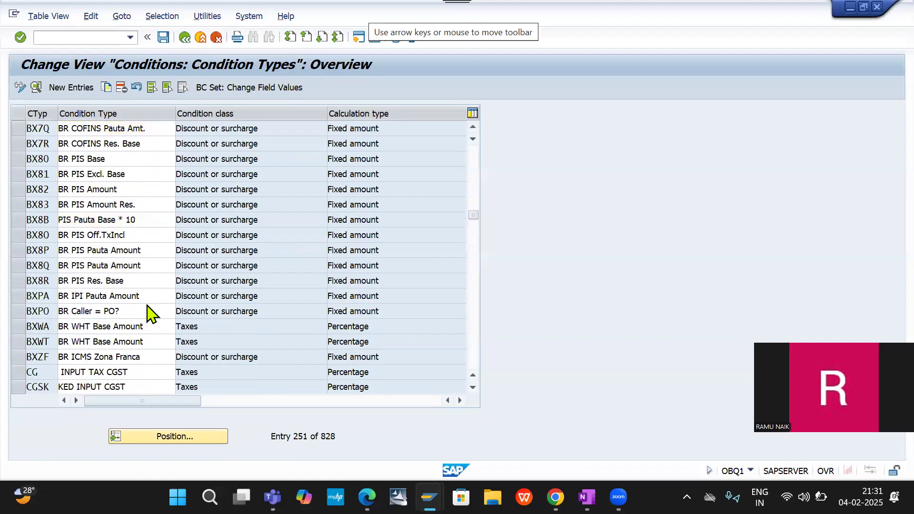
scroll(147, 305, "down", 5)
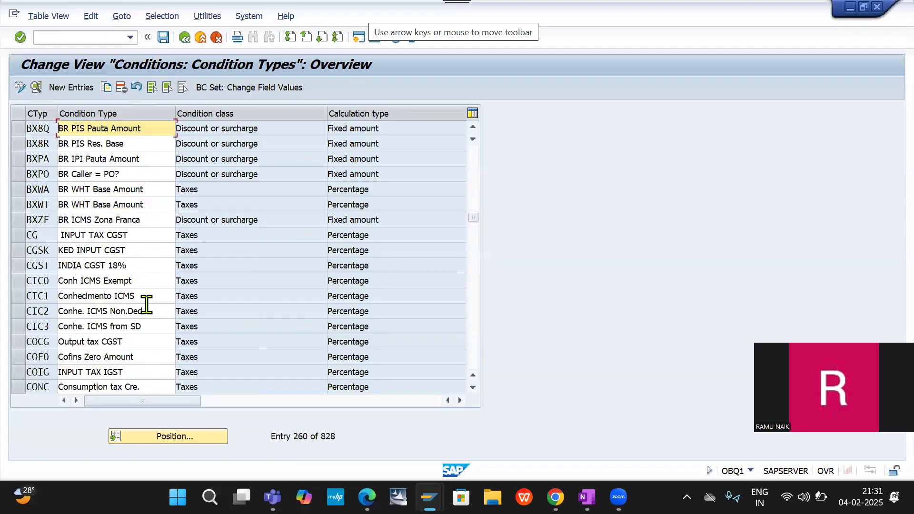
scroll(147, 305, "down", 2)
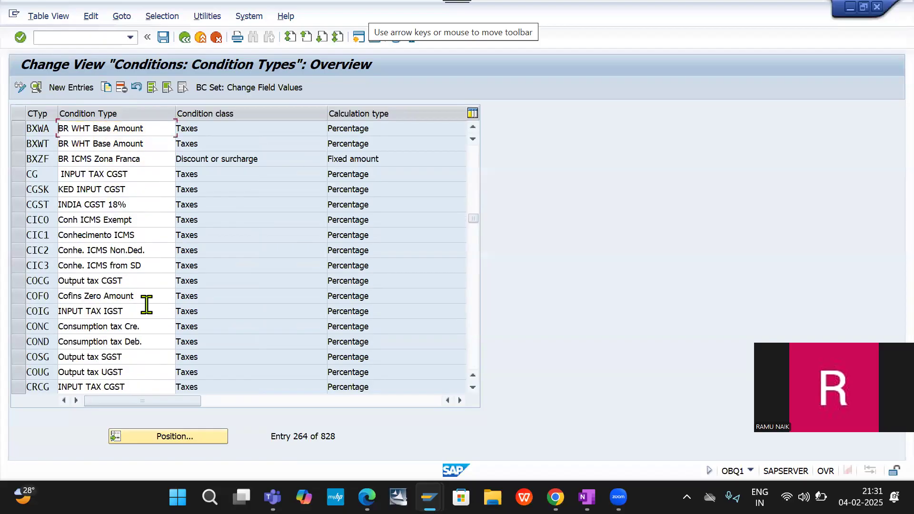
scroll(147, 307, "down", 3)
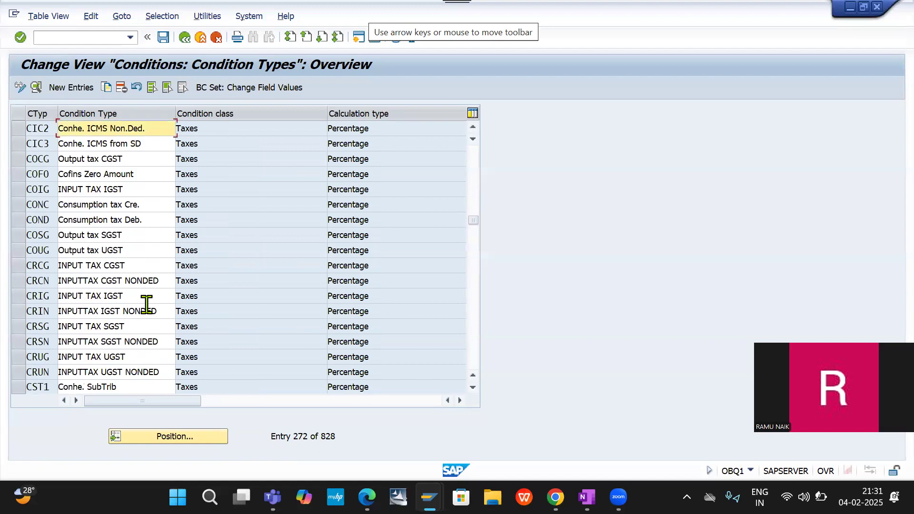
scroll(146, 305, "down", 2)
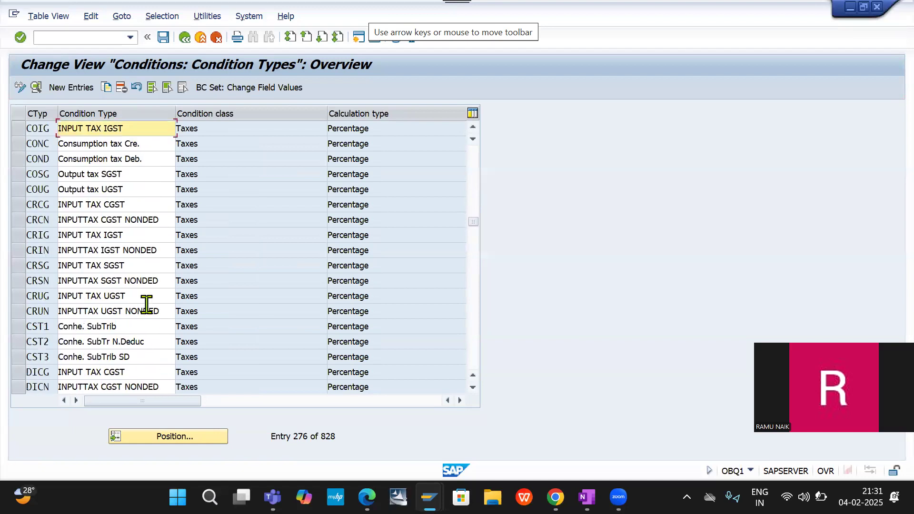
scroll(146, 305, "down", 12)
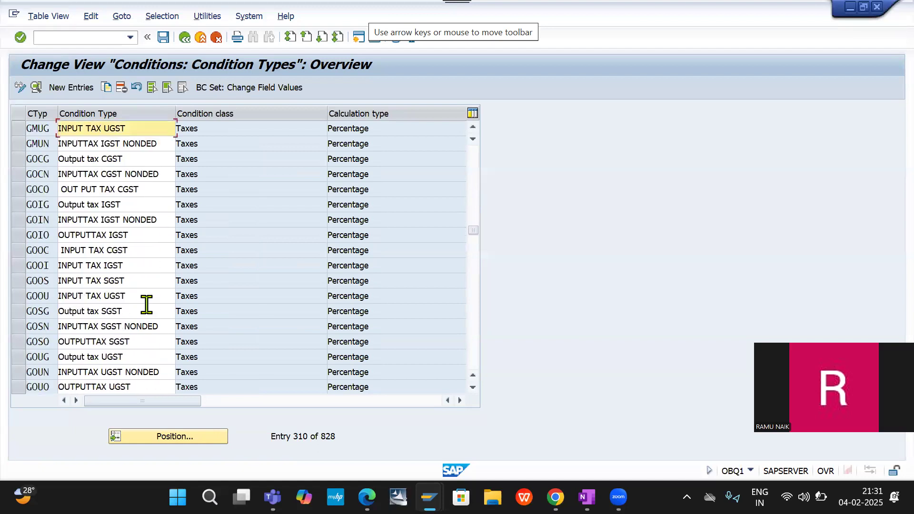
left_click(475, 188)
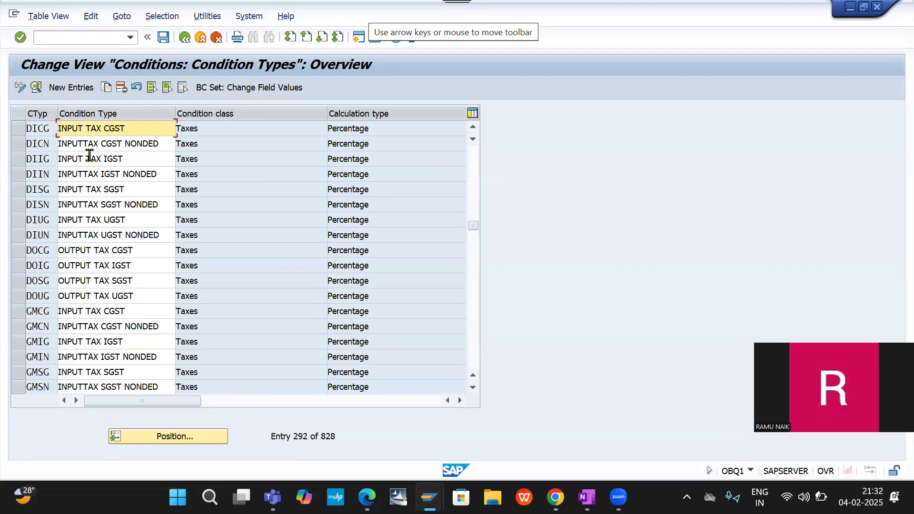
scroll(89, 154, "up", 2)
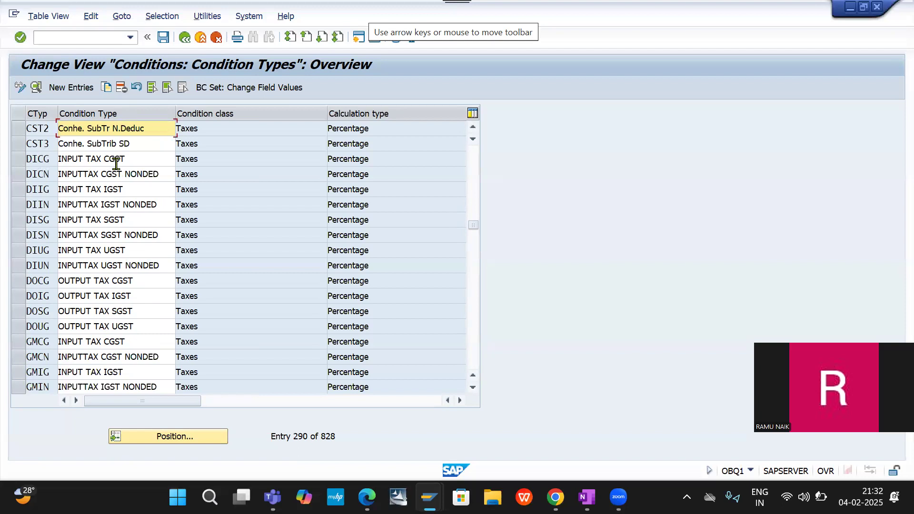
- Try to assign condition type DICG (INPUT TAX CGST), copied from the overview, to the DESO/DC/DE pricing procedure entry
left_click(43, 159)
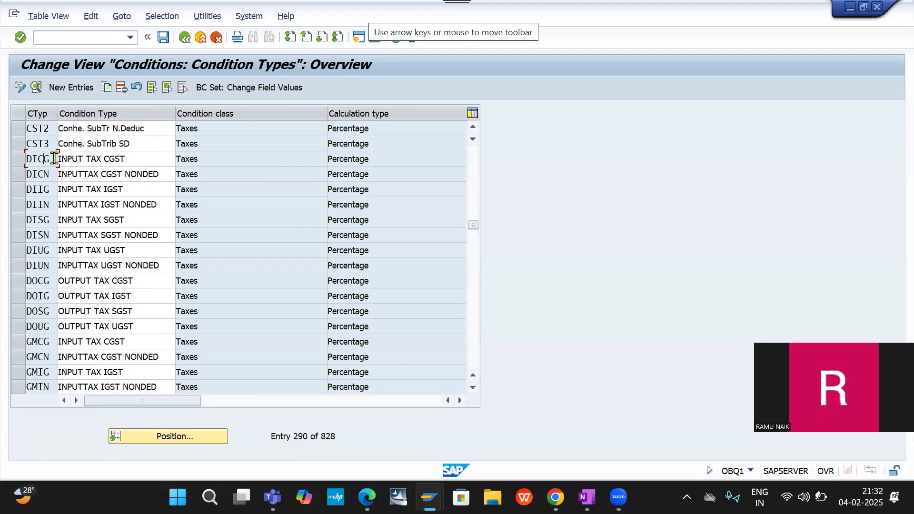
left_click_drag(54, 158, 1, 161)
key("ctrl+c")
key("alt+Tab")
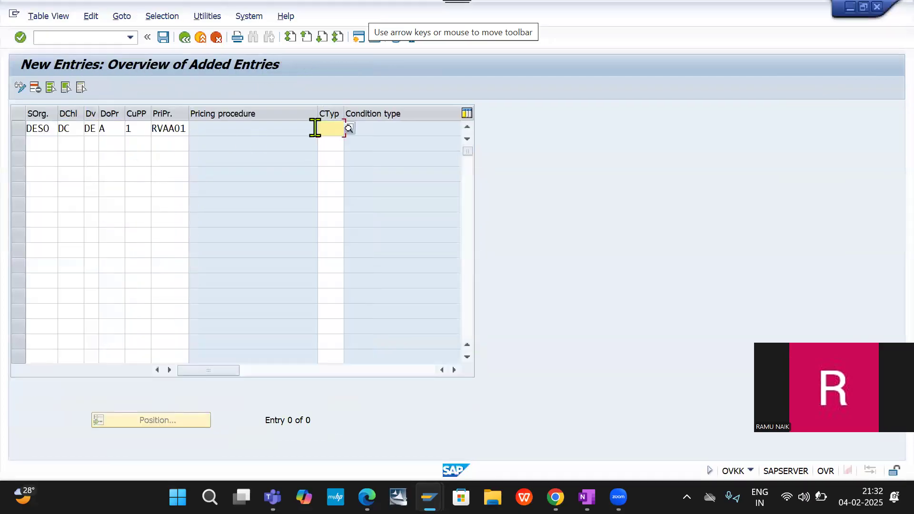
key("ctrl+v")
key("Return")
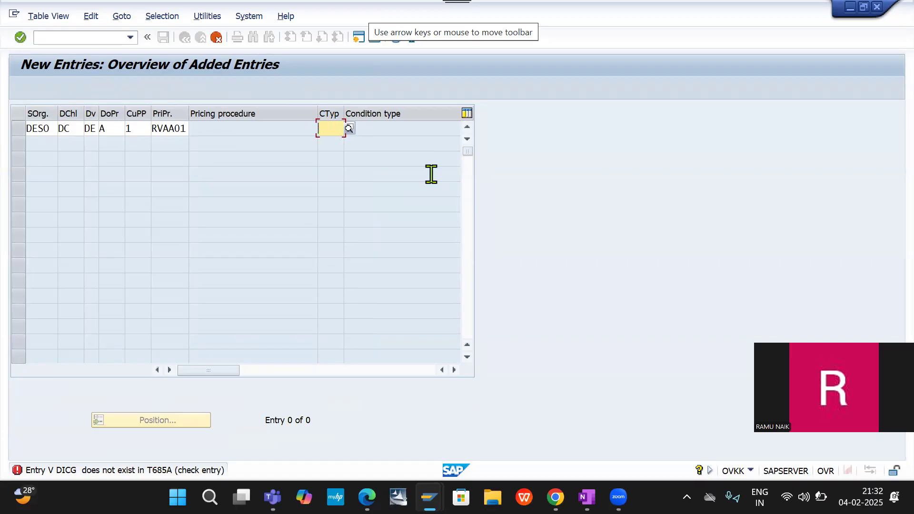
key("Return")
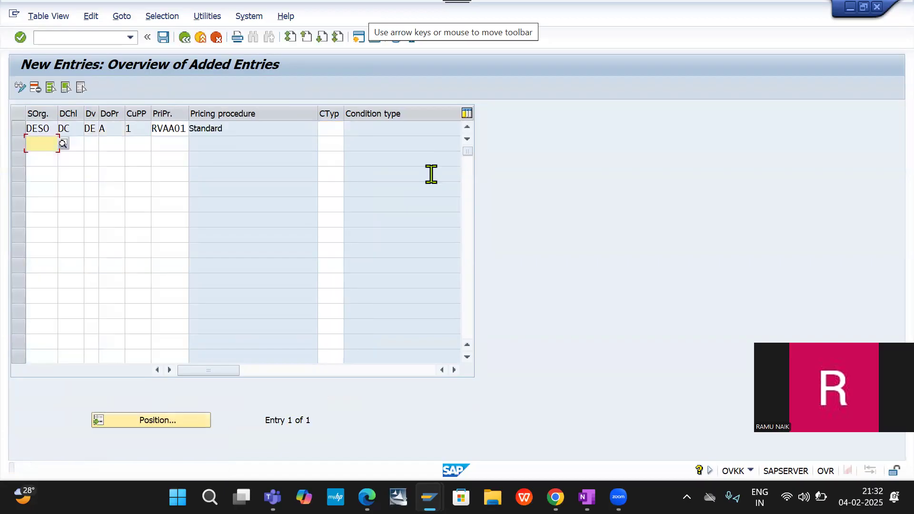
- Check the proposed condition types of application V again for a code starting with D that suits the DESO/DC/DE entry
left_click(334, 128)
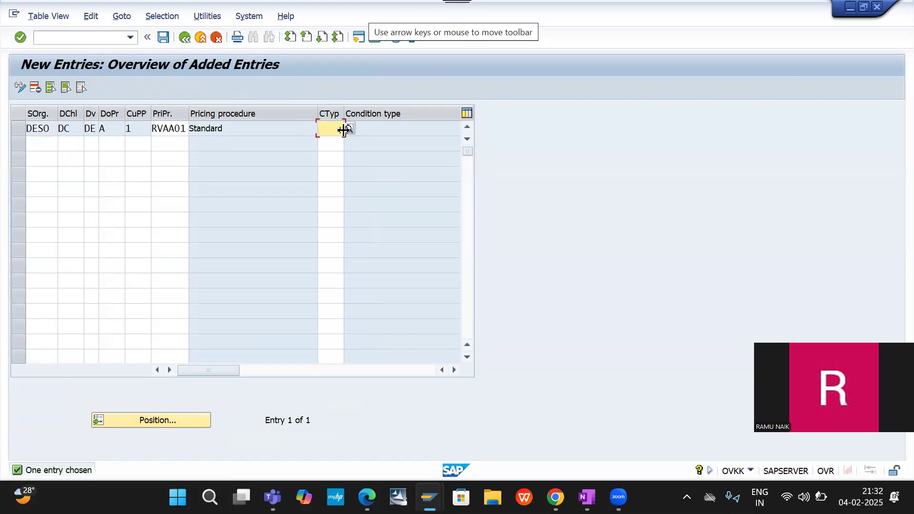
left_click(349, 129)
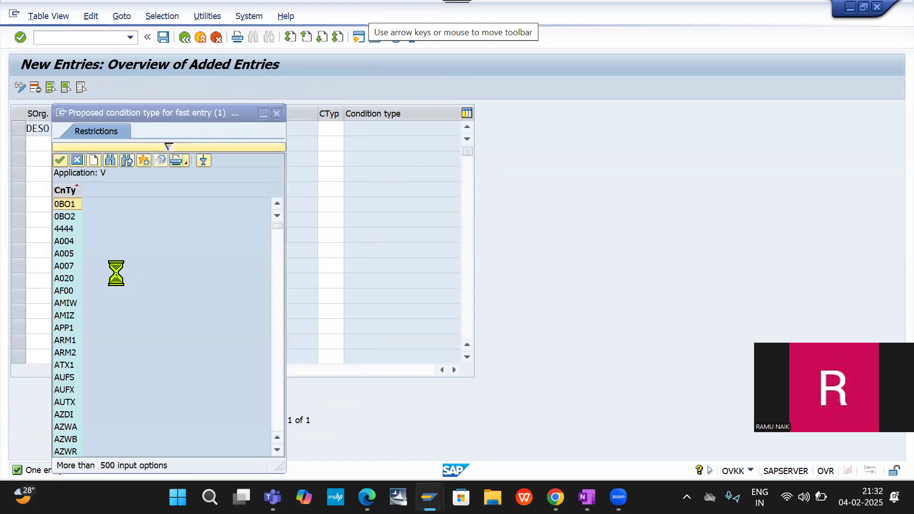
scroll(117, 275, "down", 20)
scroll(117, 275, "down", 20)
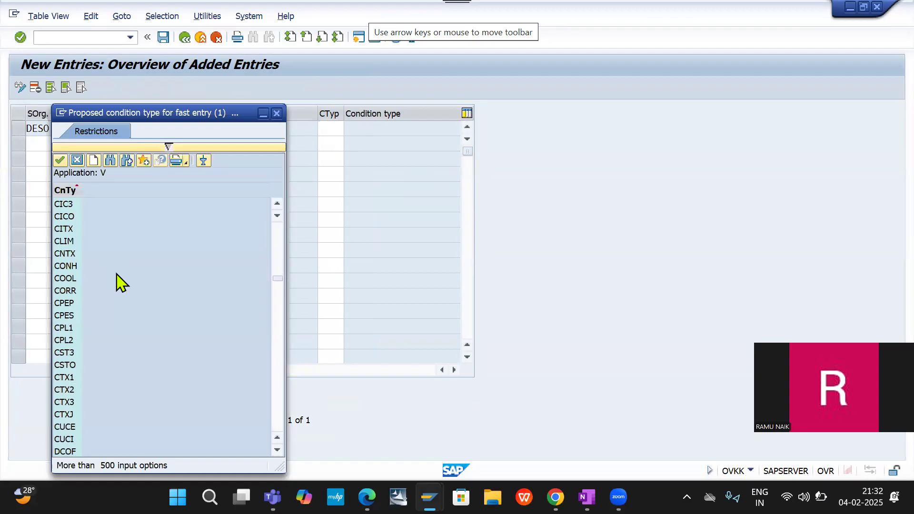
scroll(119, 282, "down", 2)
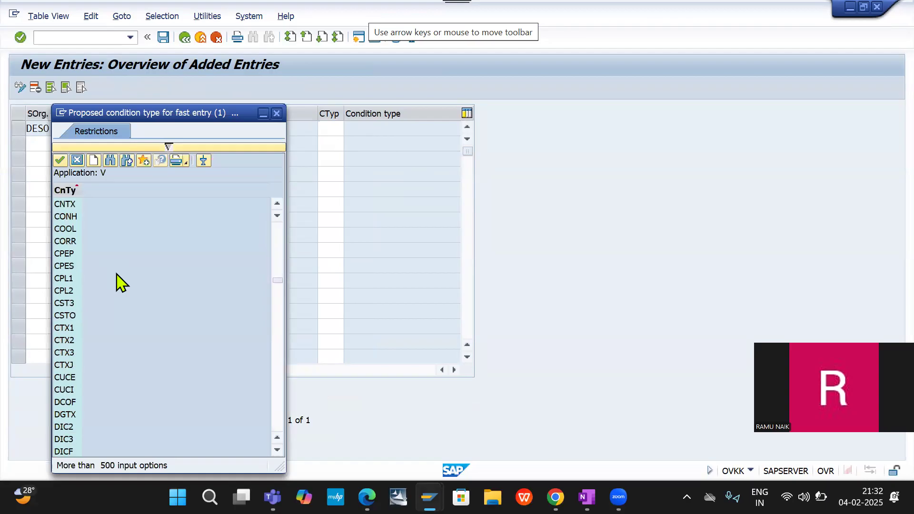
scroll(116, 282, "down", 4)
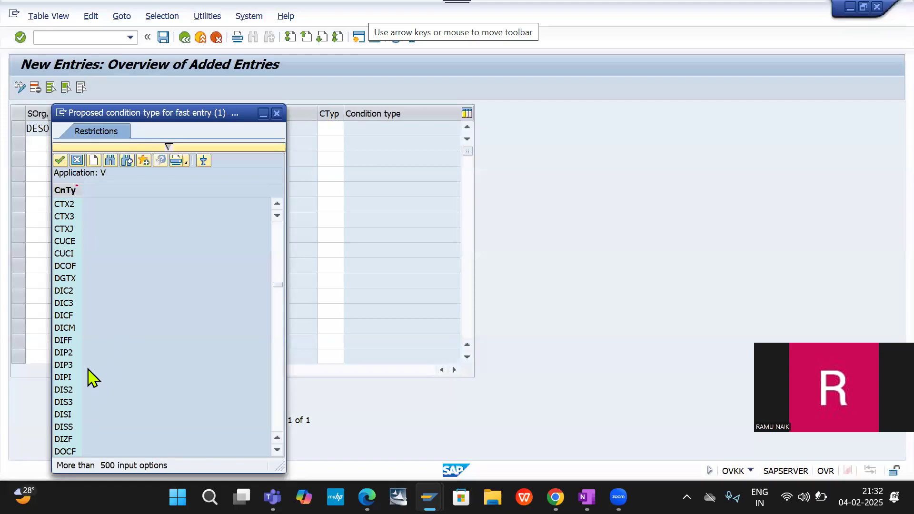
scroll(92, 379, "down", 1)
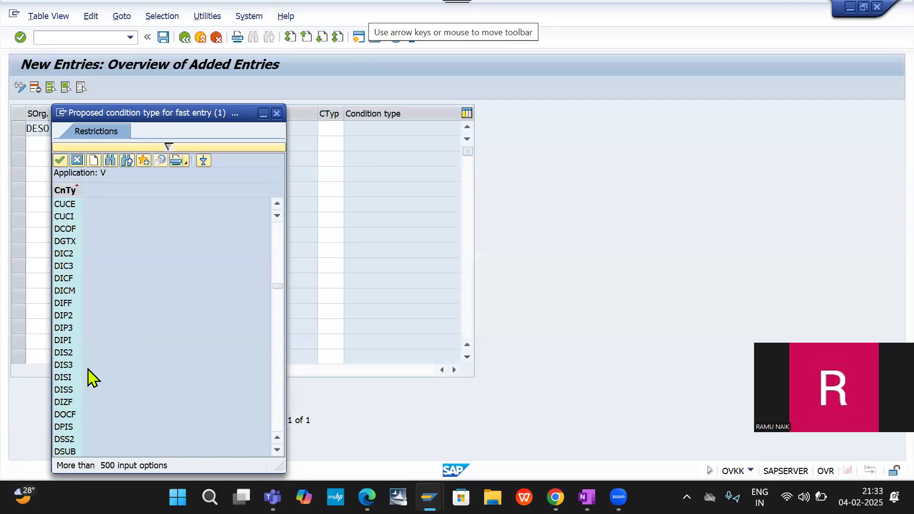
scroll(91, 379, "down", 1)
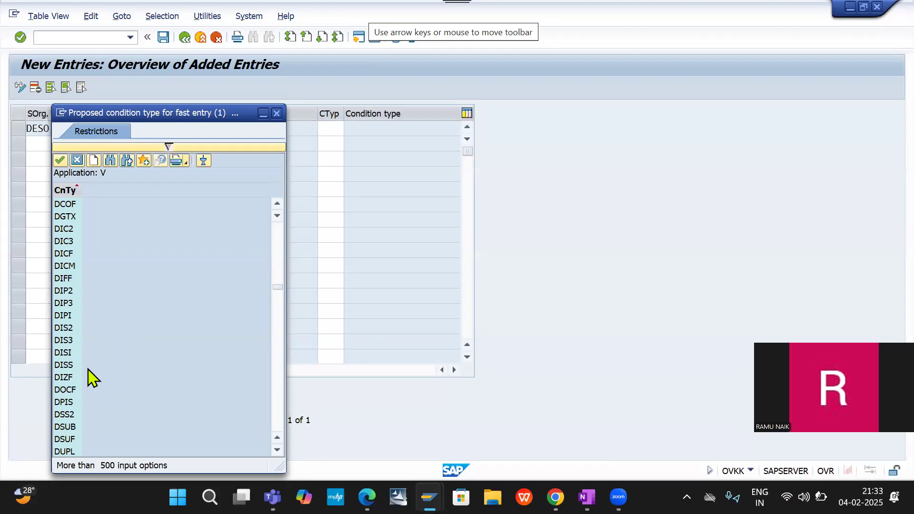
scroll(92, 378, "down", 1)
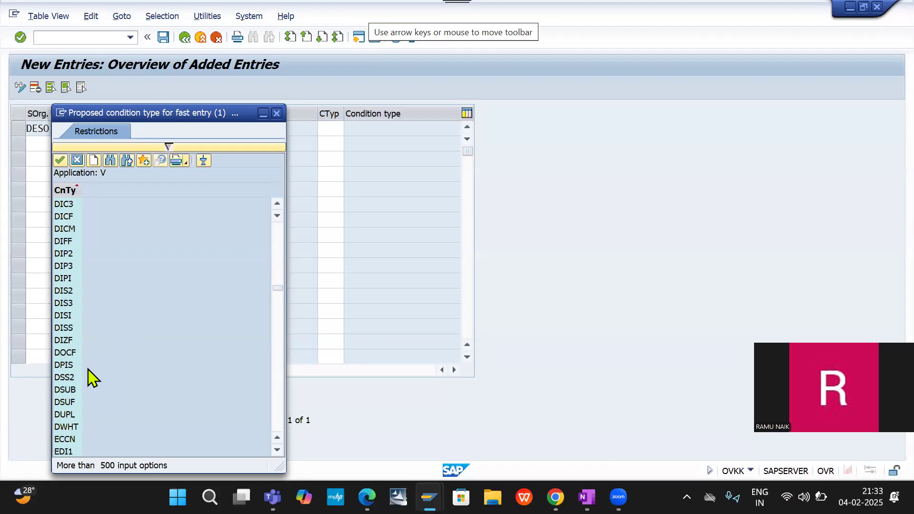
scroll(92, 379, "down", 1)
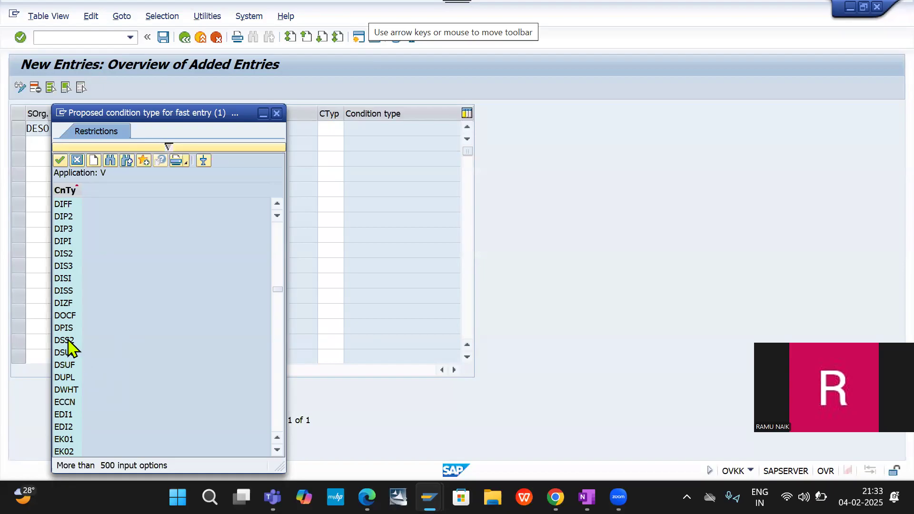
scroll(72, 255, "up", 1)
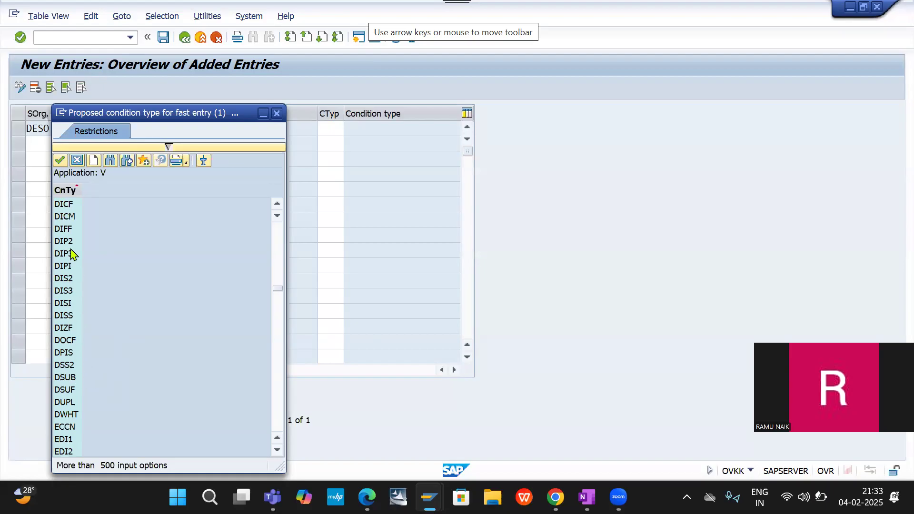
left_click(276, 113)
- Save the DESO/DC/DE pricing procedure entry without a condition type under customizing request ER7K901256, FI - SD Integration DE20
left_click(324, 135)
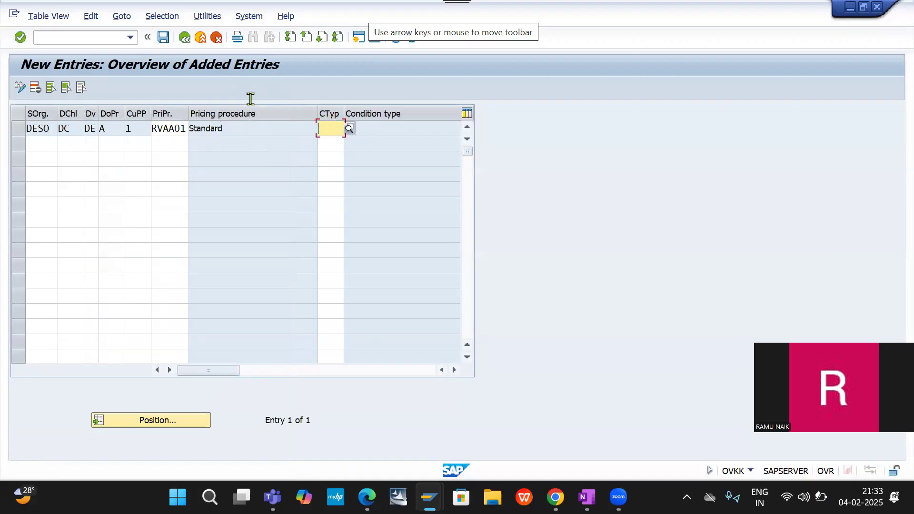
left_click(164, 38)
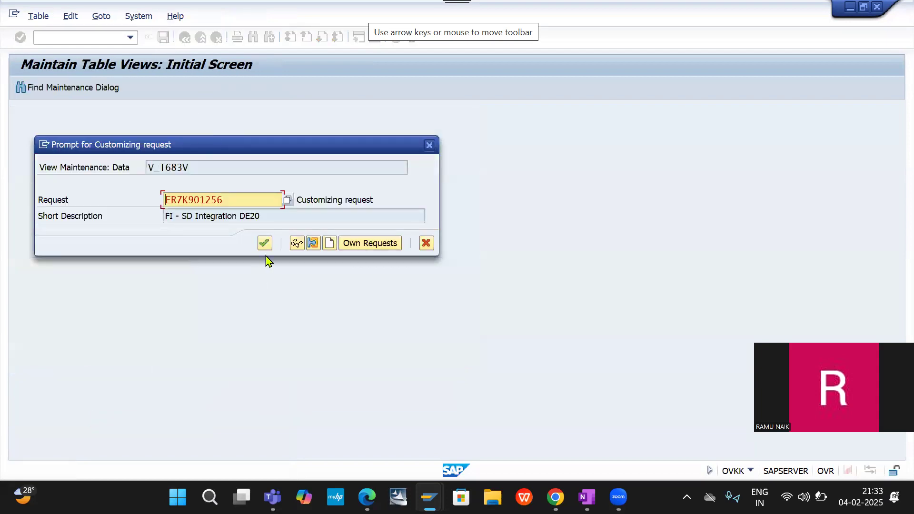
left_click(265, 243)
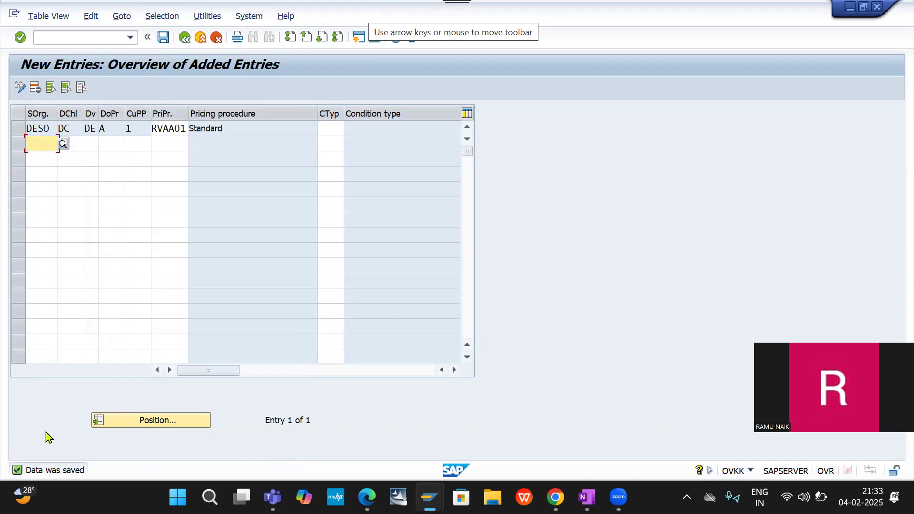
- Compare the proposed condition types of application V with the GST tax condition types starting with D in the Condition Types overview
left_click(336, 126)
left_click(350, 129)
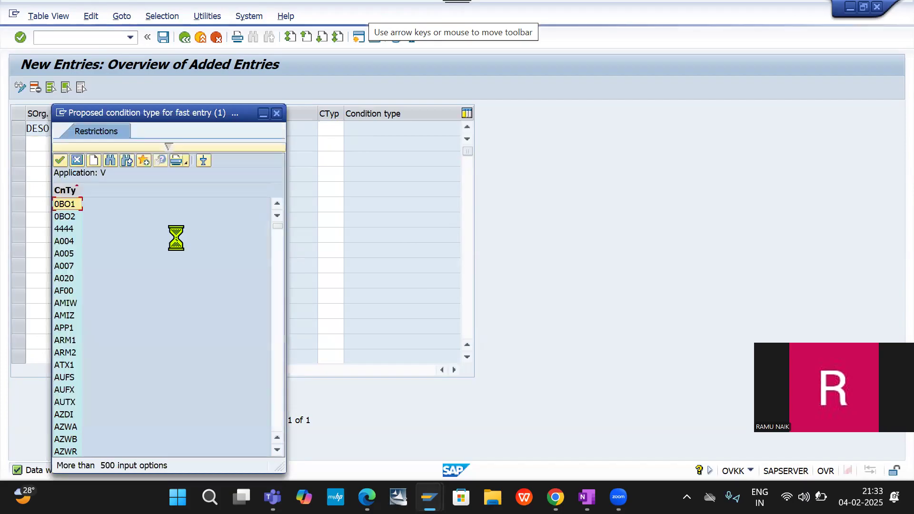
scroll(177, 241, "down", 15)
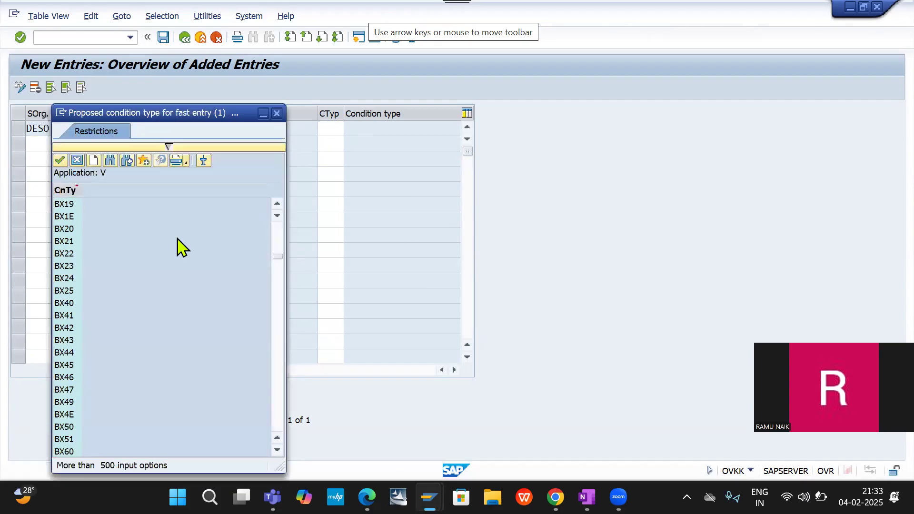
scroll(178, 241, "down", 20)
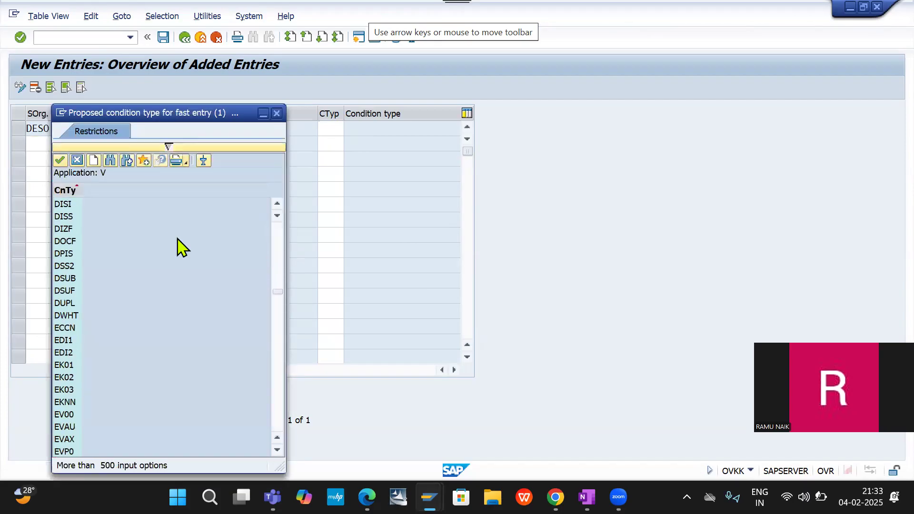
scroll(178, 244, "up", 1)
scroll(177, 246, "up", 1)
scroll(177, 246, "up", 1)
scroll(177, 246, "up", 1)
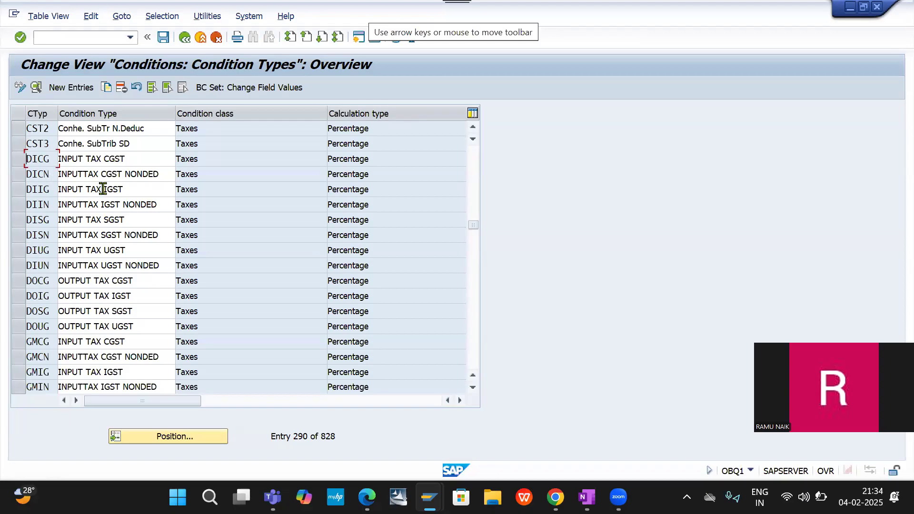
scroll(103, 189, "down", 1)
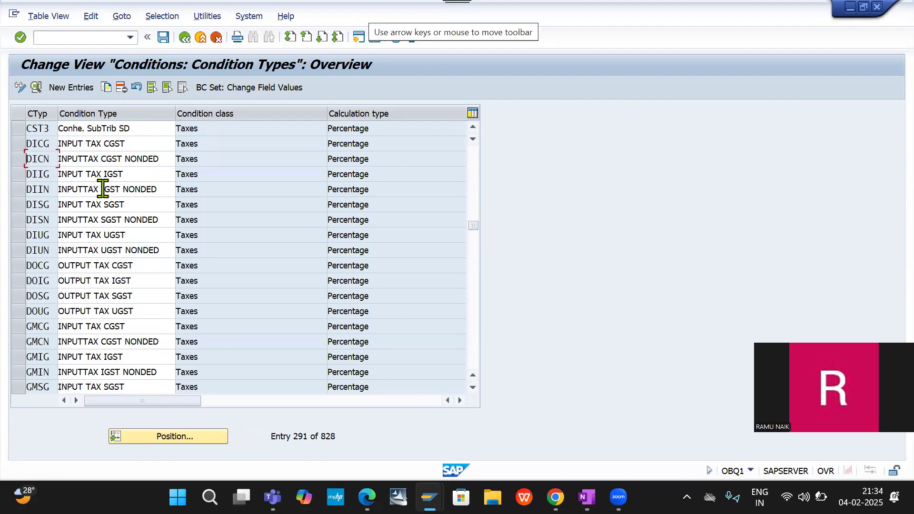
scroll(103, 189, "down", 3)
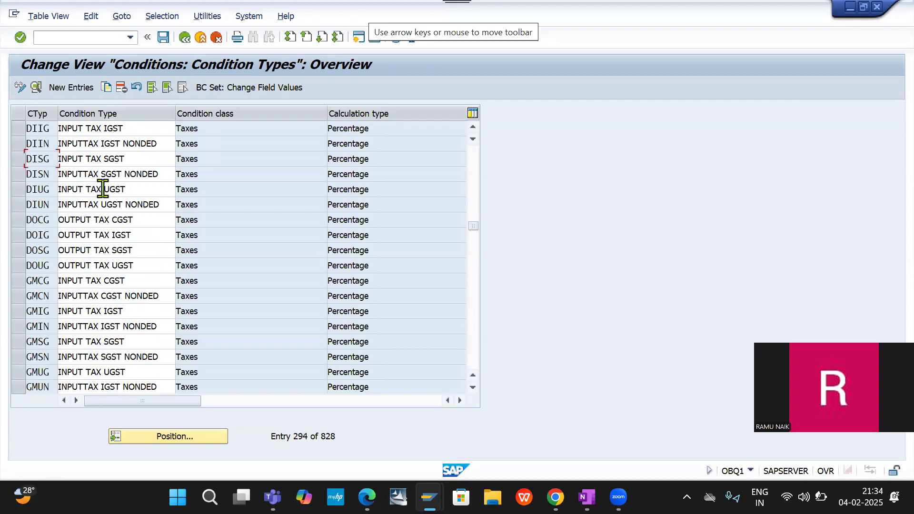
scroll(102, 189, "down", 2)
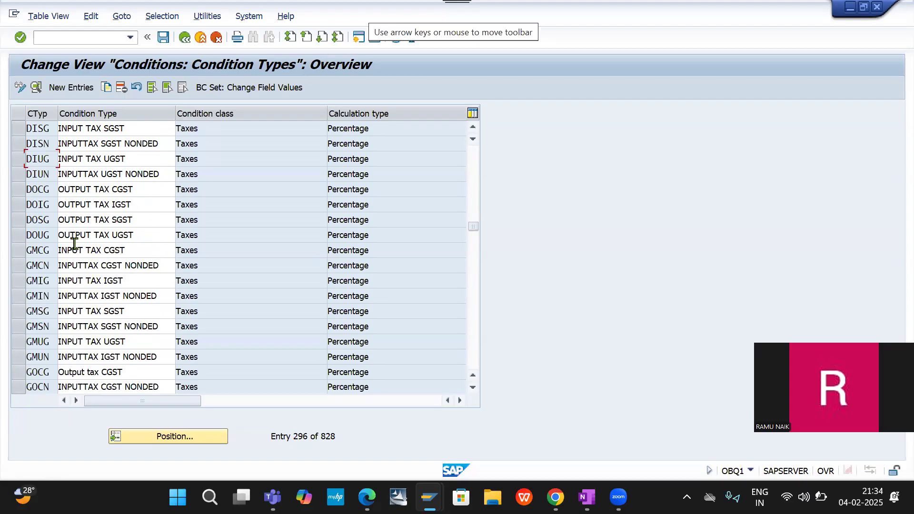
- Start customer invoice entry with transaction FB70 and check the tax codes suggested for the first line item
left_click(65, 40)
type("/NFB70")
key("Return")
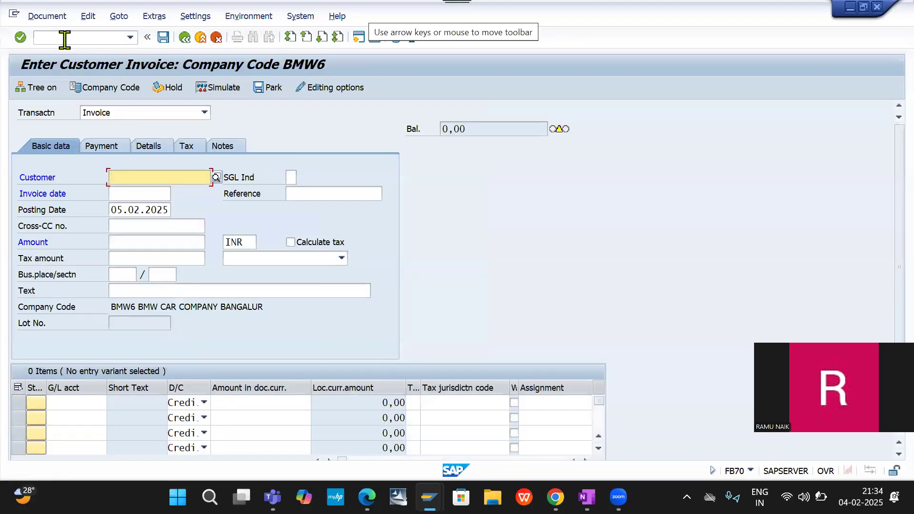
double_click(410, 402)
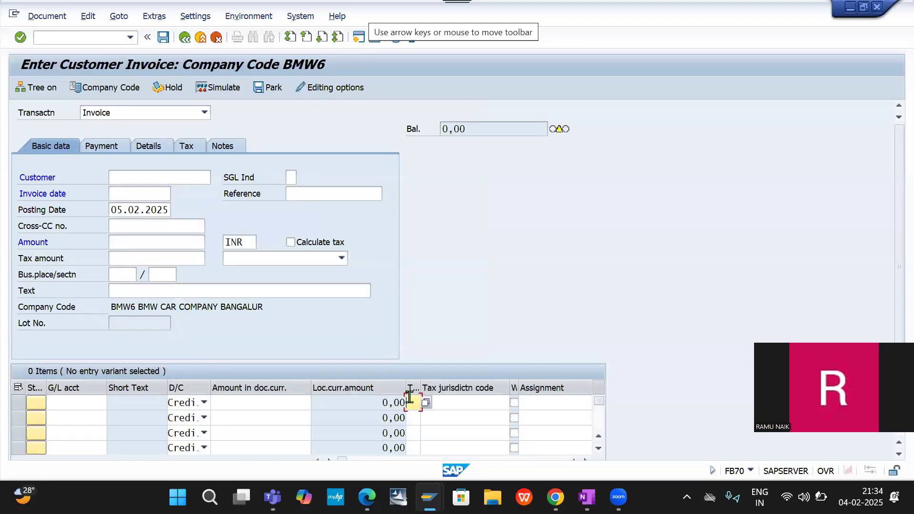
left_click(465, 289)
- Leave the customer invoice entry by restarting transaction OBYZ from the command history
left_click(91, 36)
key("Down")
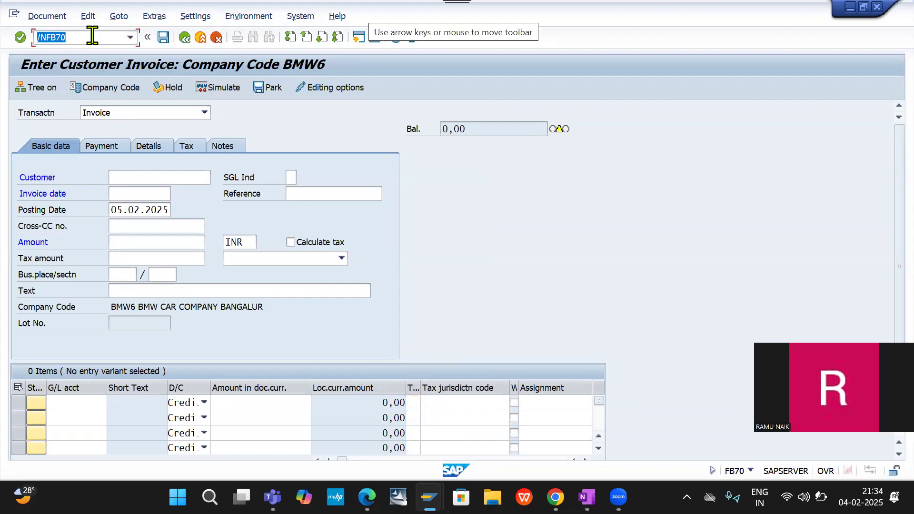
key("Down")
key("Return")
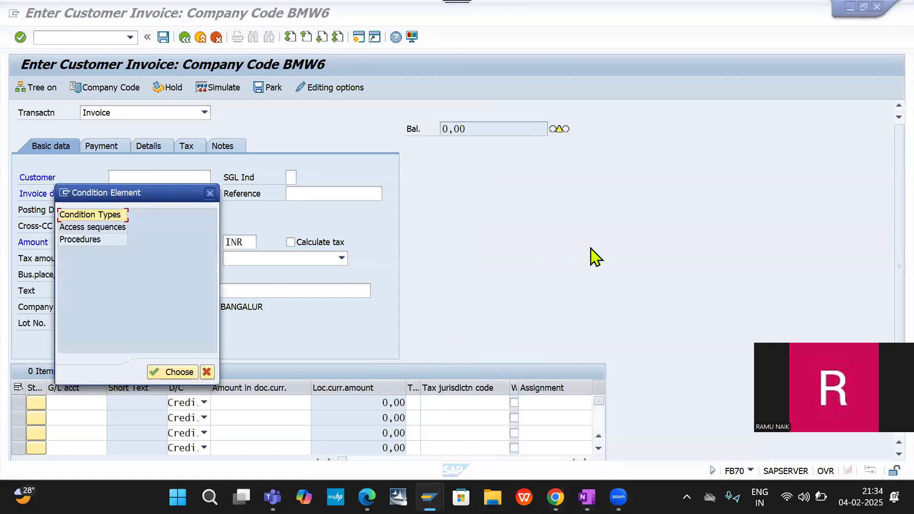
- Switch to the Edge browser, open the meeting link from the SAP FICO Intensive Batch WhatsApp chat, and join in the Teams app
mouse_move(366, 498)
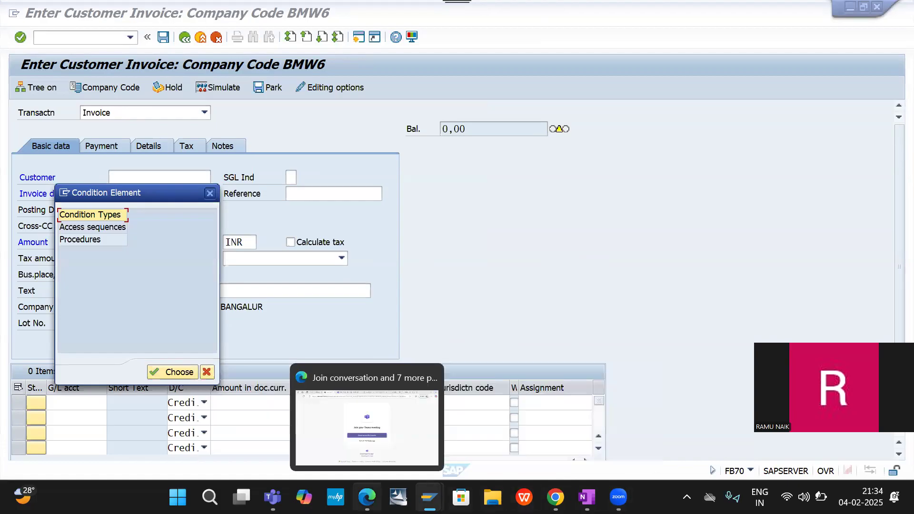
left_click(355, 432)
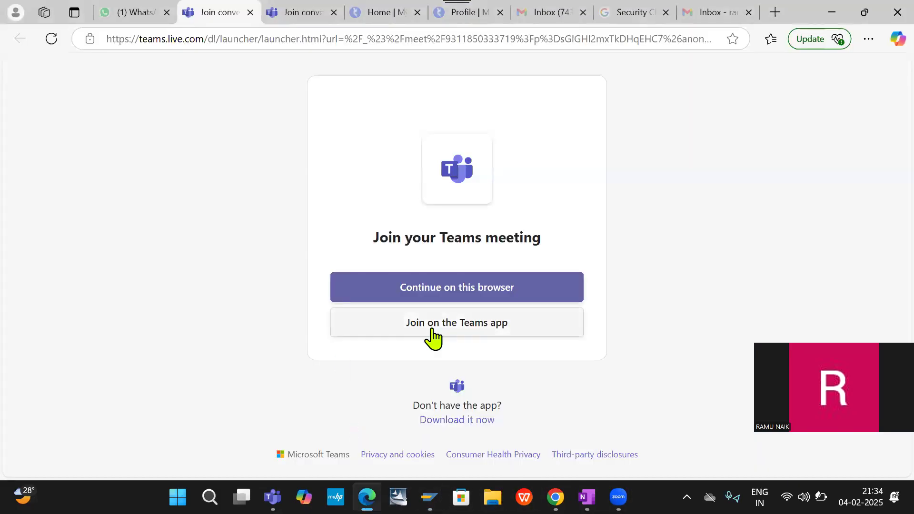
left_click(135, 21)
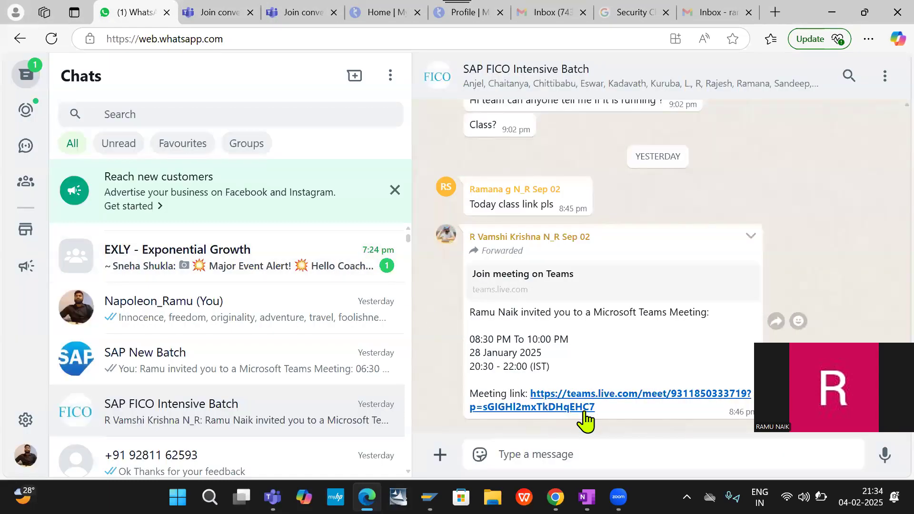
left_click(582, 406)
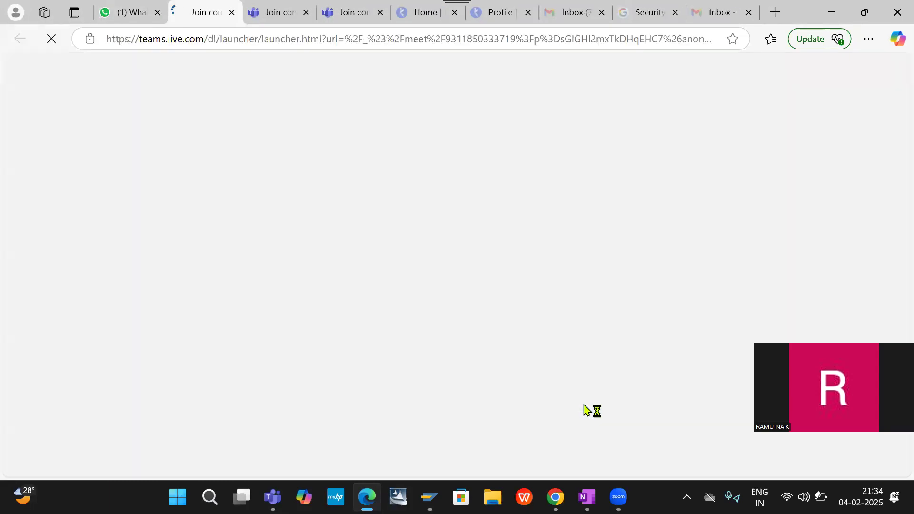
left_click(499, 318)
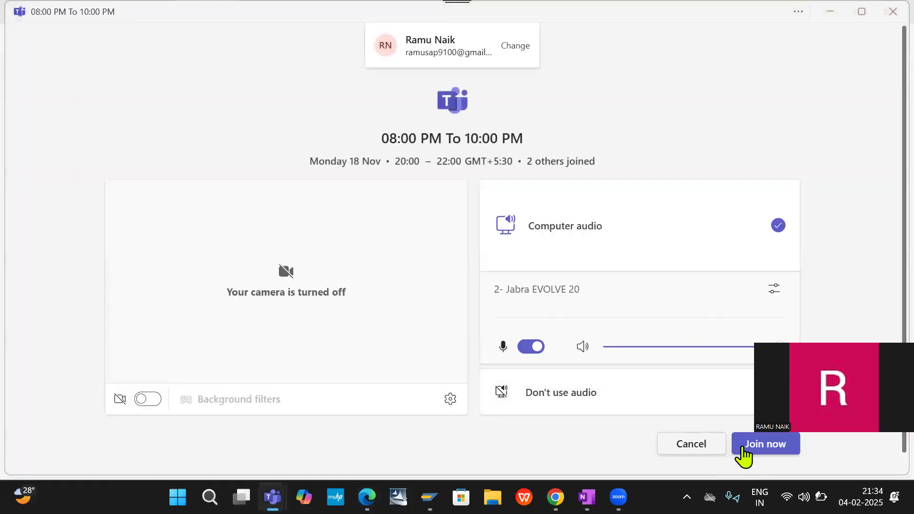
left_click(752, 450)
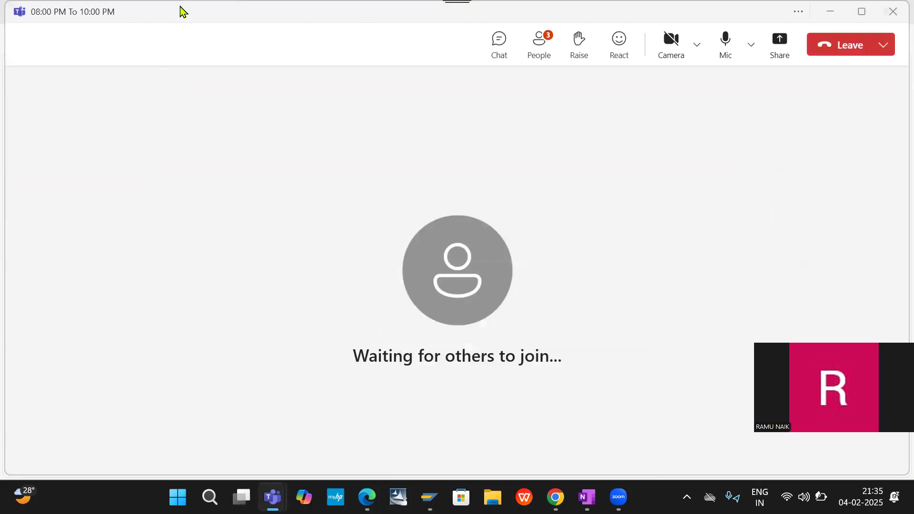
- Admit the participants waiting in the meeting lobby and mute everyone else
left_click_drag(180, 12, 181, 54)
left_click(543, 86)
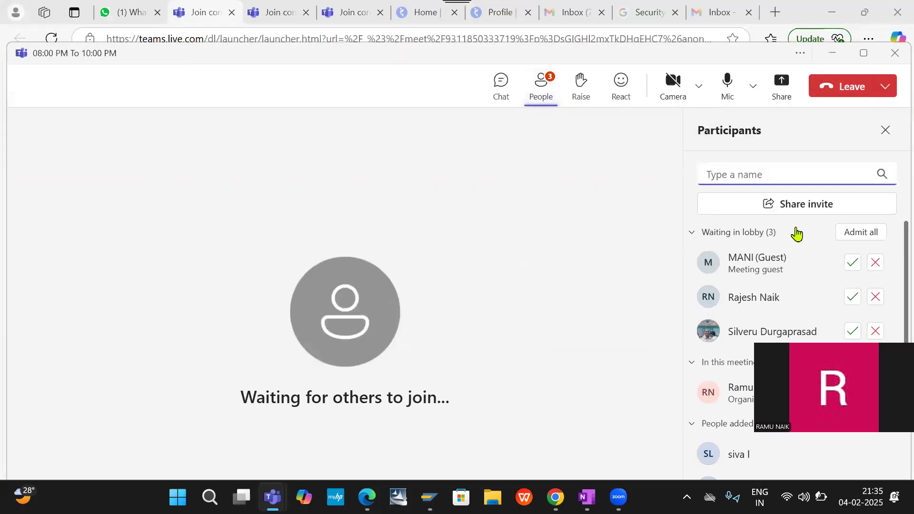
left_click(853, 263)
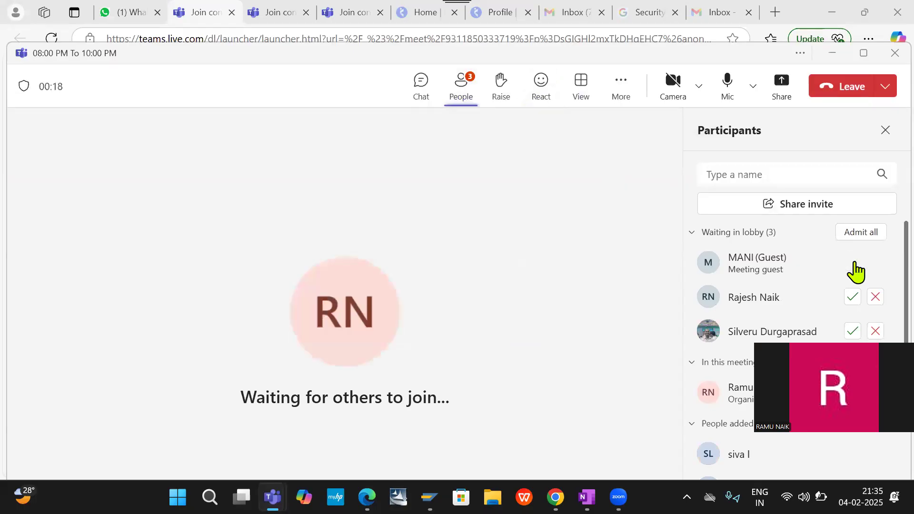
left_click(854, 296)
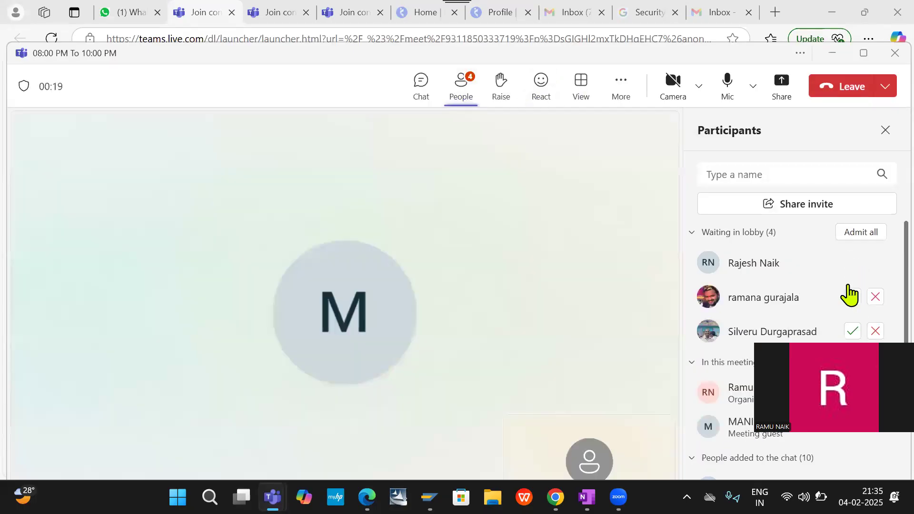
left_click(853, 298)
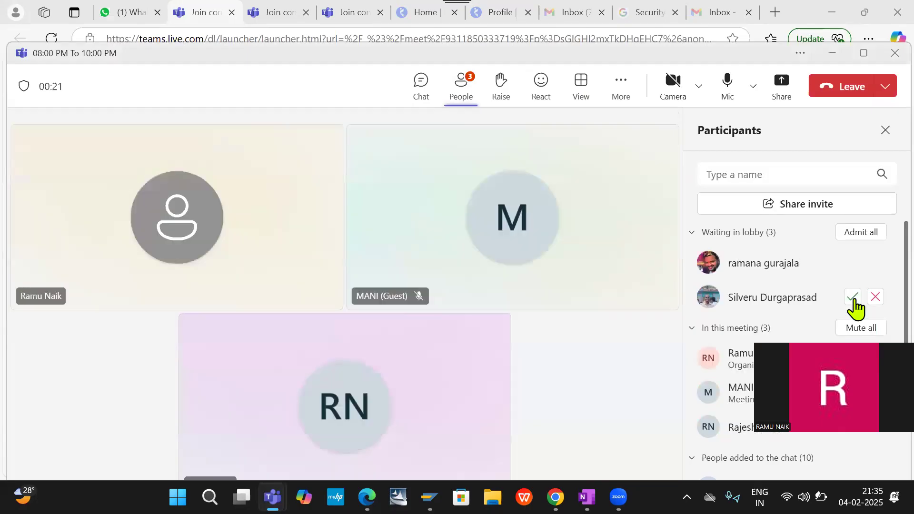
left_click(853, 294)
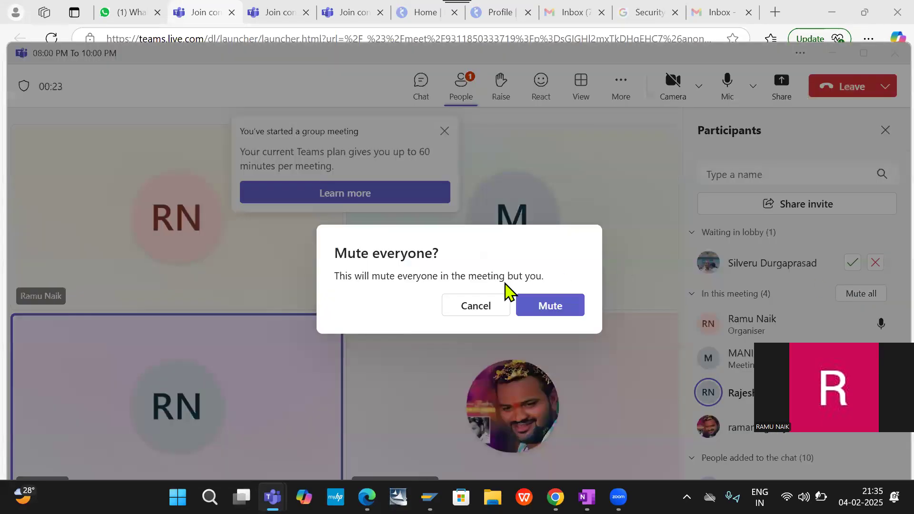
left_click(546, 310)
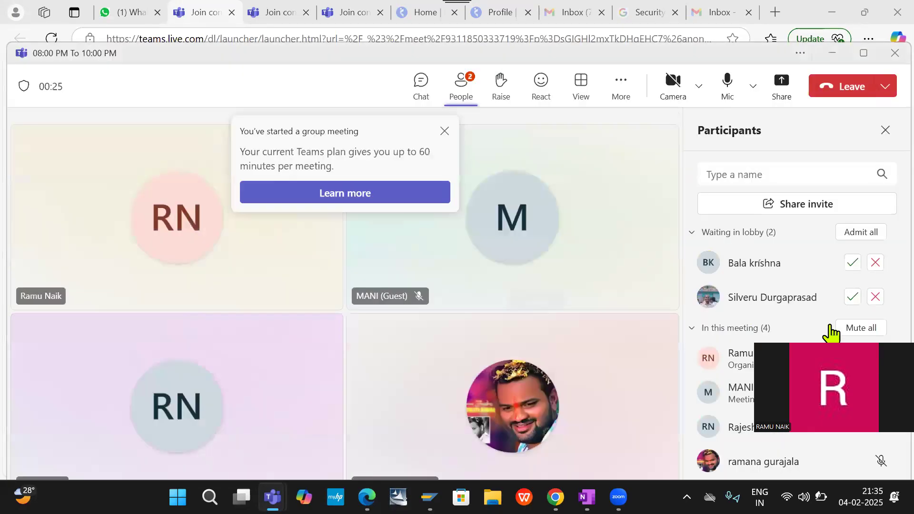
left_click(853, 296)
left_click(854, 269)
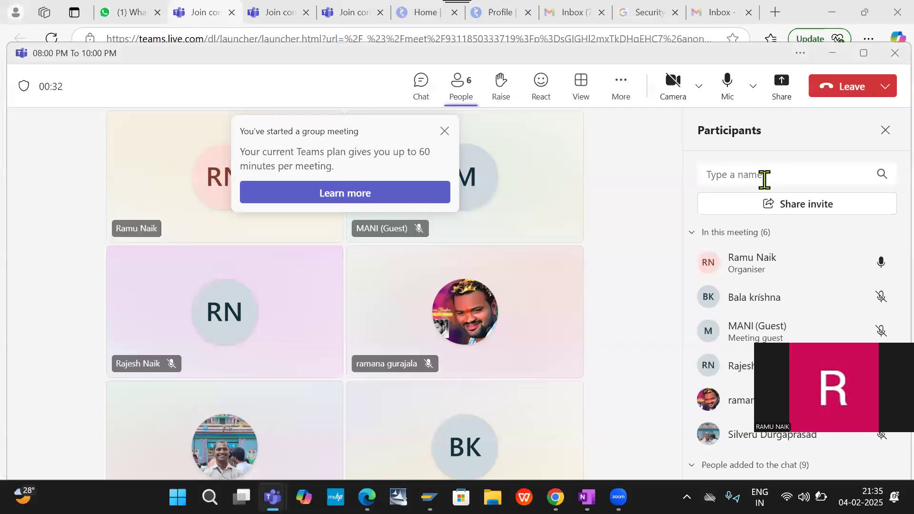
- Dismiss the group meeting time limit notice and share the whole screen in the Teams meeting
key("alt+Tab")
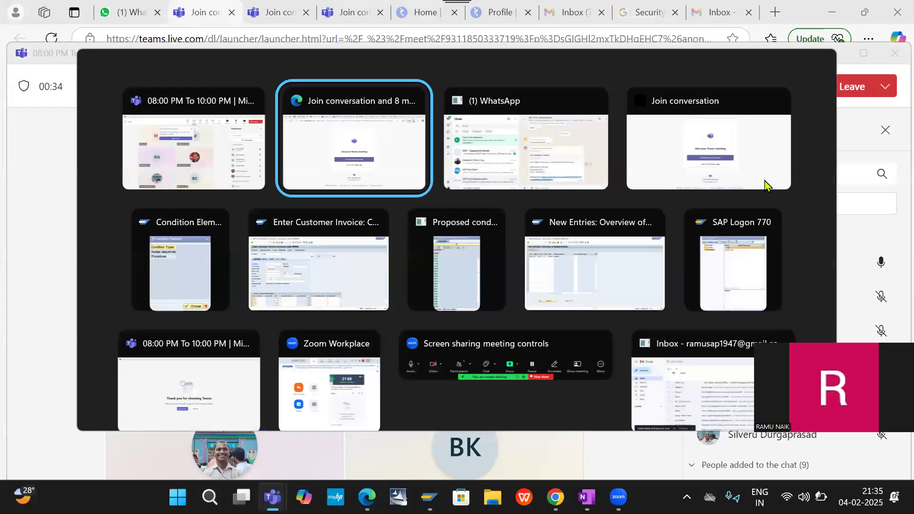
key("alt+Tab")
key("alt+Tab")
key("alt+Tab")
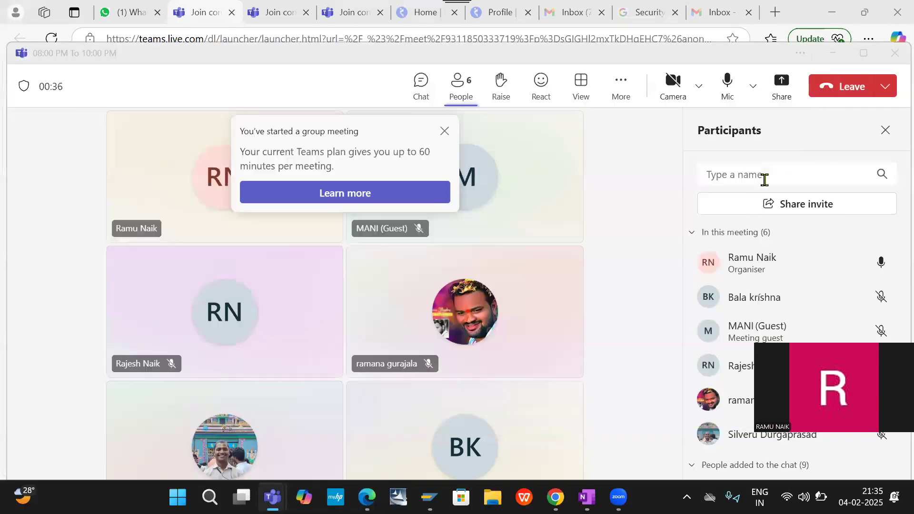
left_click(445, 131)
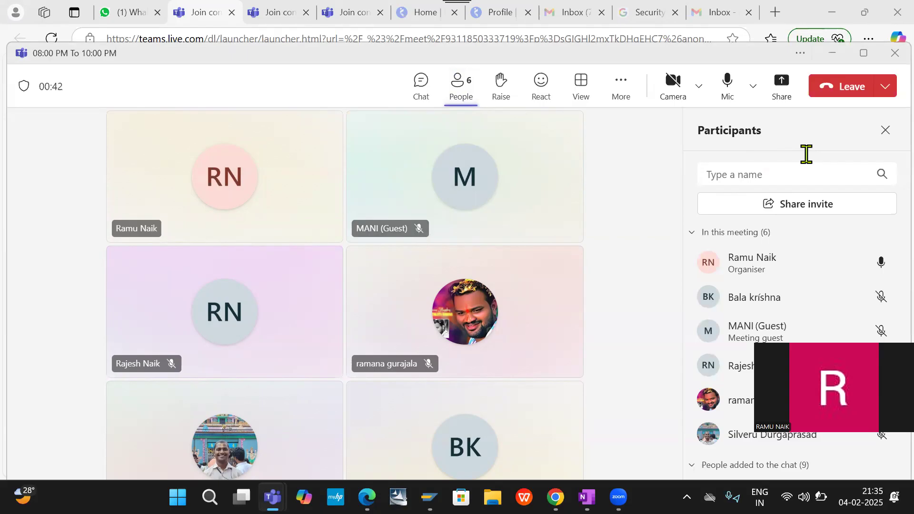
left_click(785, 91)
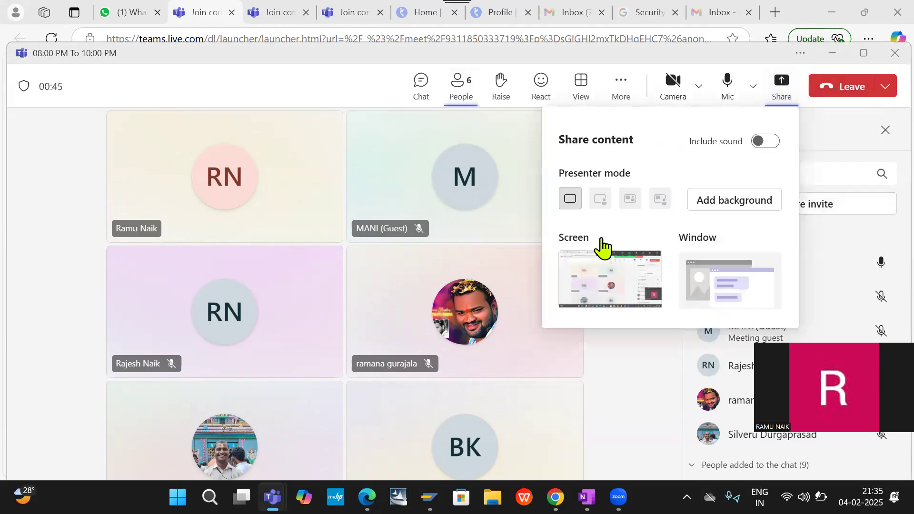
left_click(579, 285)
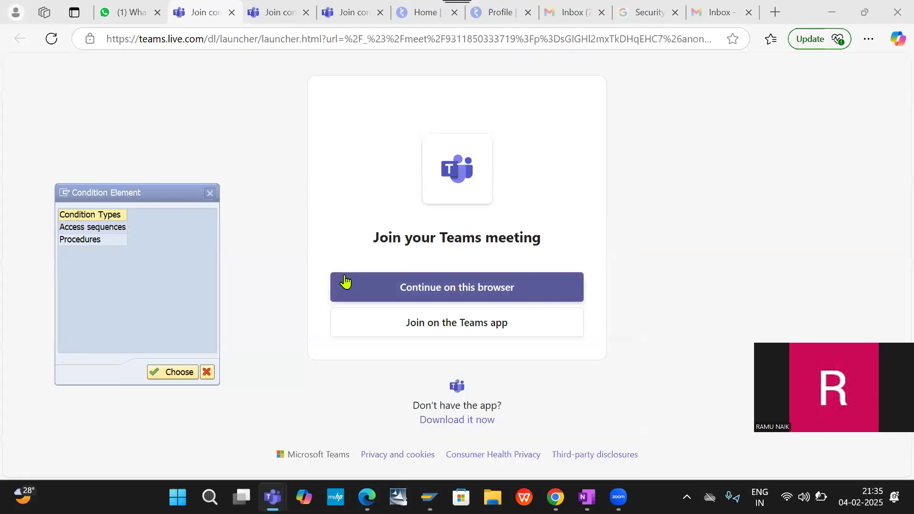
- Return to SAP and open Condition Types from the Condition Element selection
left_click(138, 292)
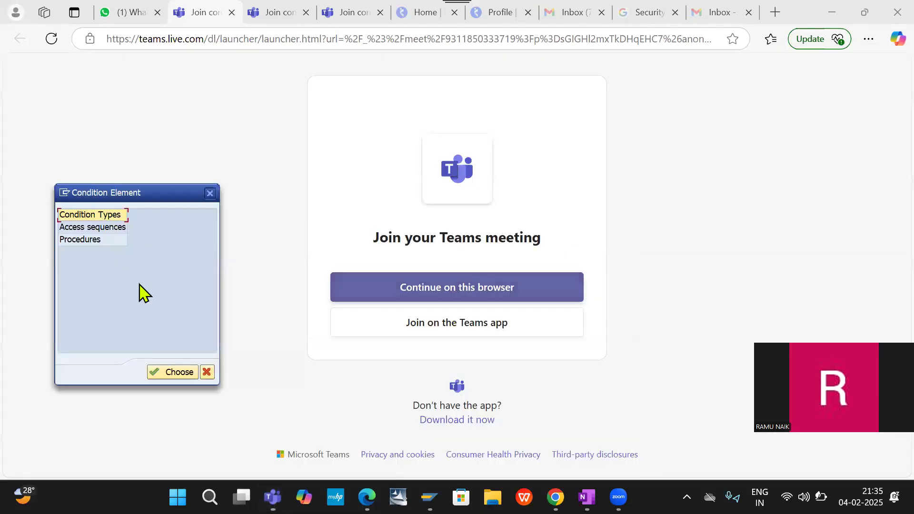
double_click(93, 215)
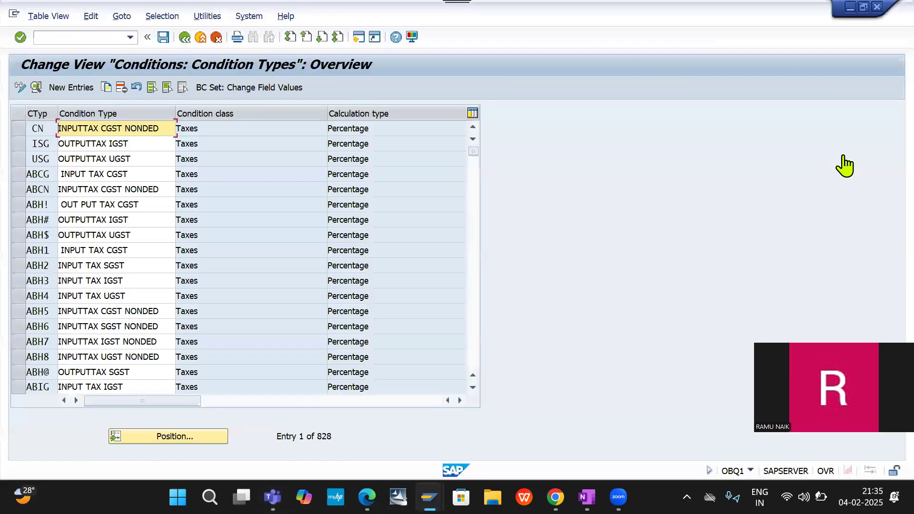
- Admit the participant waiting in the Teams meeting lobby and return to the SAP condition types overview
left_click(843, 156)
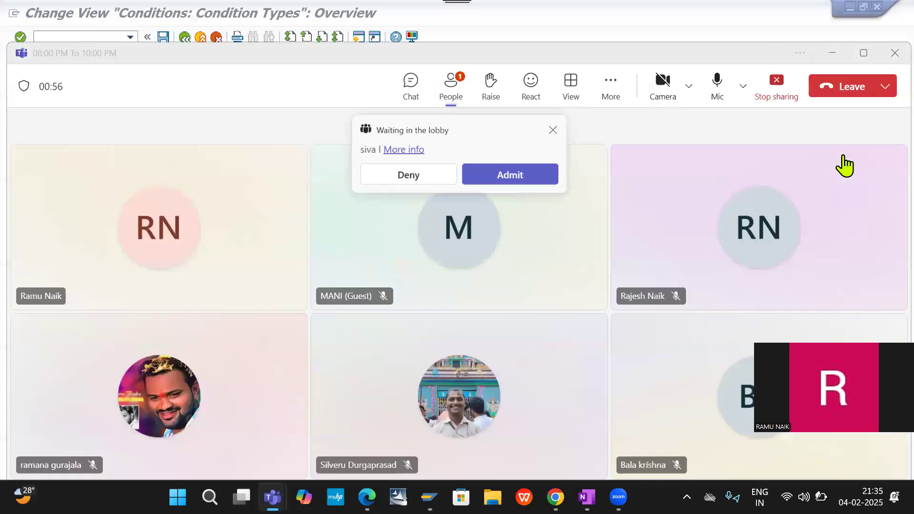
left_click(506, 178)
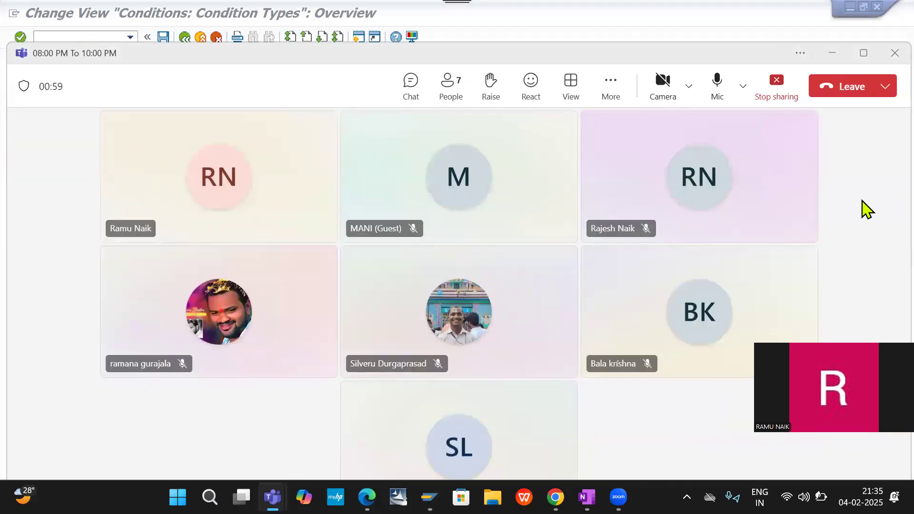
key("alt+Tab")
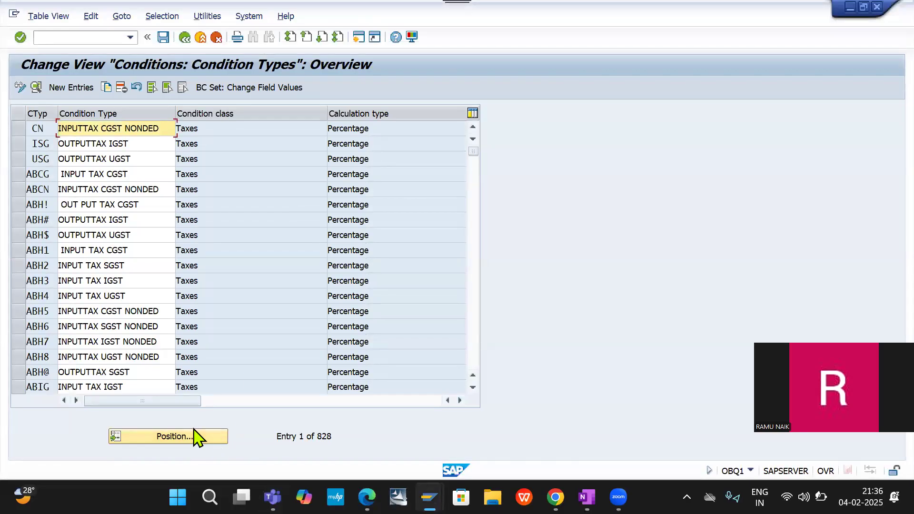
- Position the condition types overview at DICG and check the input and output tax condition types
left_click(178, 437)
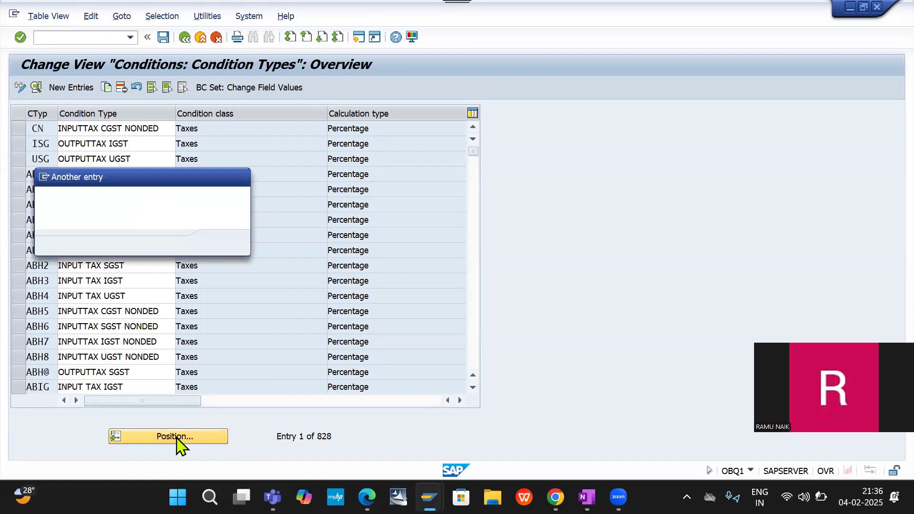
type("DICG")
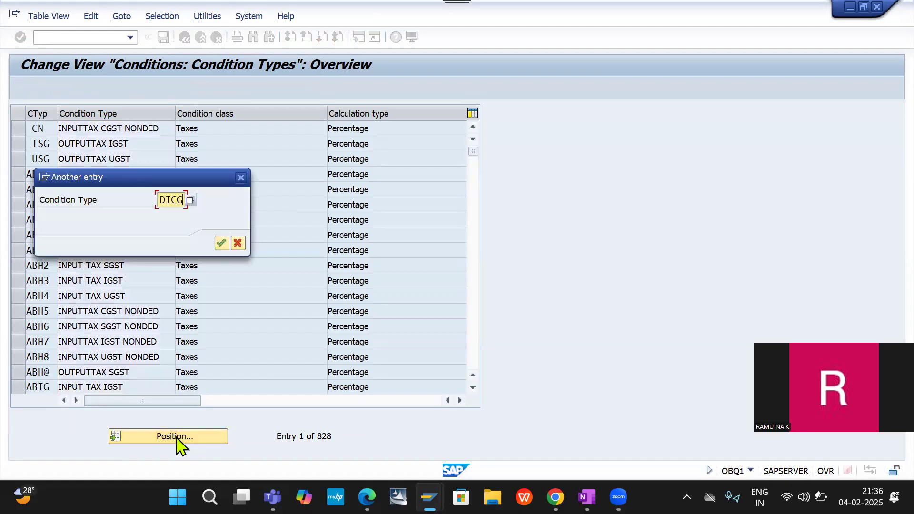
key("Return")
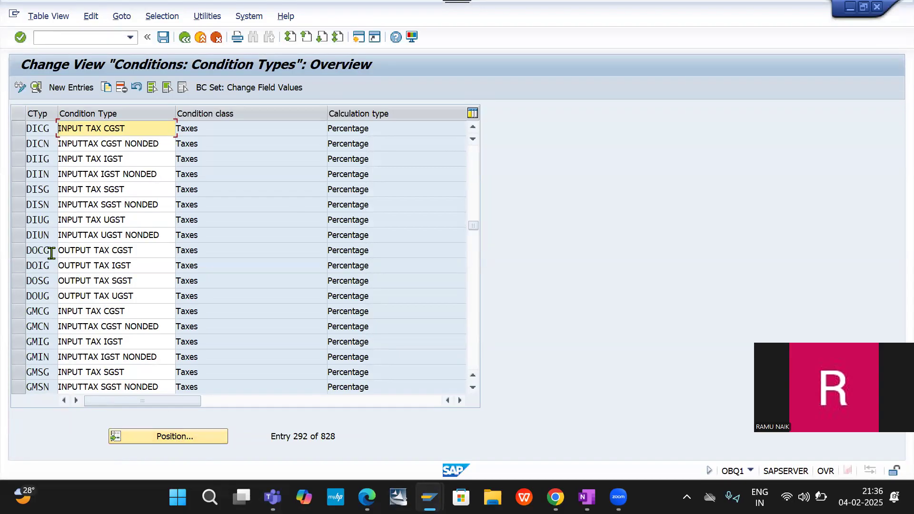
left_click_drag(51, 253, 2, 244)
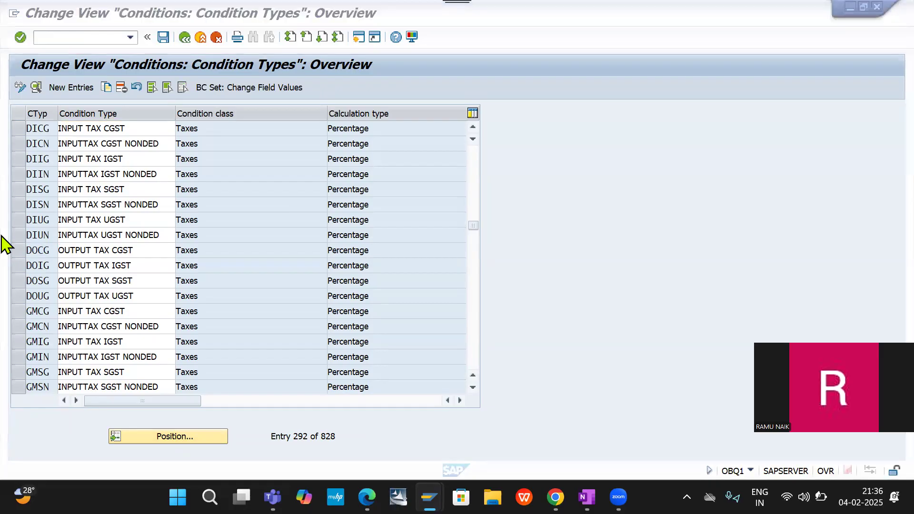
- Switch to the session with the new pricing procedure determination entry and close its list of proposed condition types
key("alt+Tab")
key("alt+Tab")
key("alt+Tab")
key("alt+Tab")
key("alt+Tab")
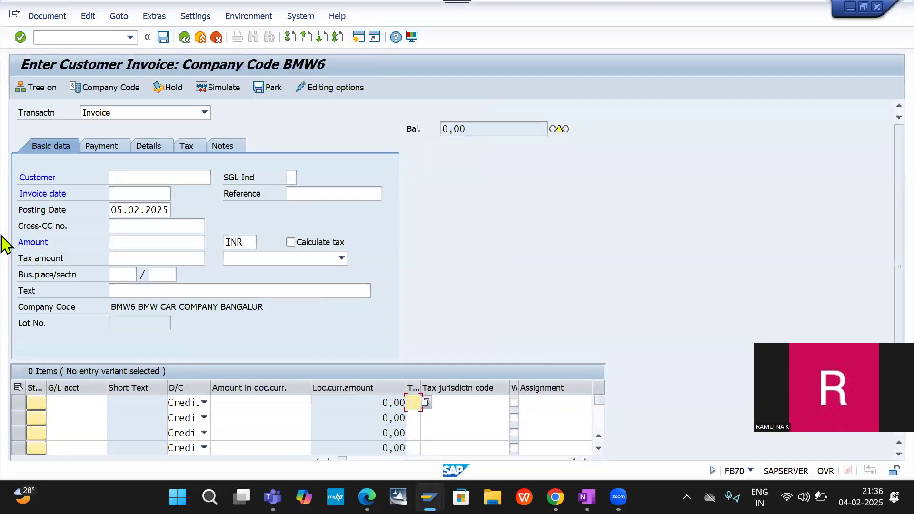
key("alt+Tab")
key("alt+Tab")
key("alt+Tab")
key("alt+Tab")
key("alt+Tab")
key("alt+Tab")
key("alt+Tab")
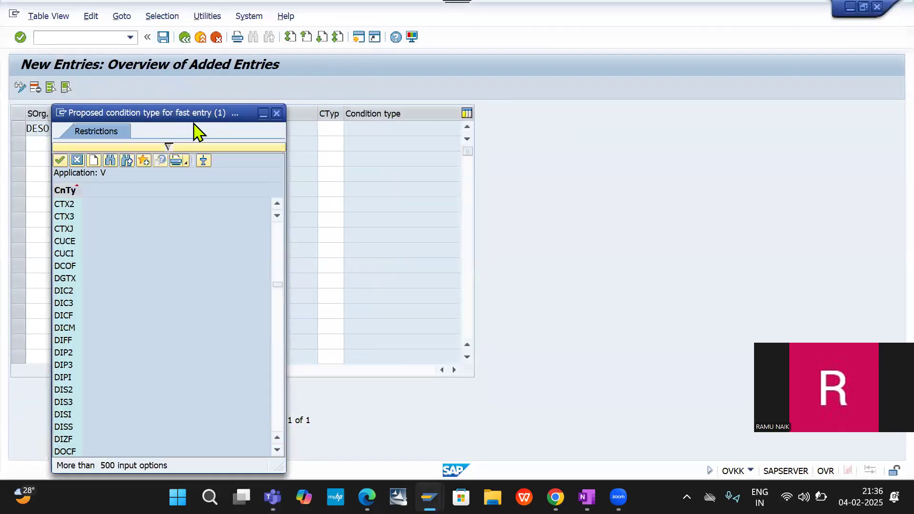
left_click(277, 114)
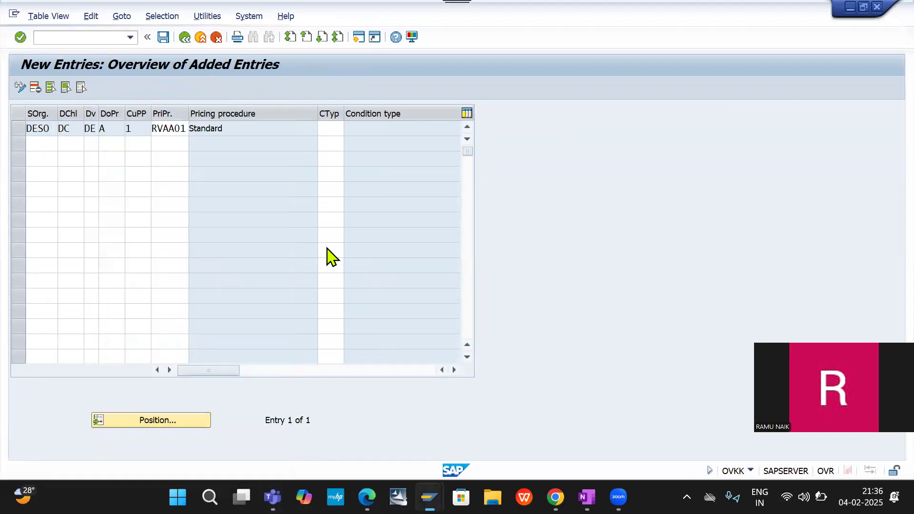
- Try condition type DOCG for the DESO entry with pricing procedure RVAA01, and clear the condition type again
left_click(336, 128)
type("DOCC")
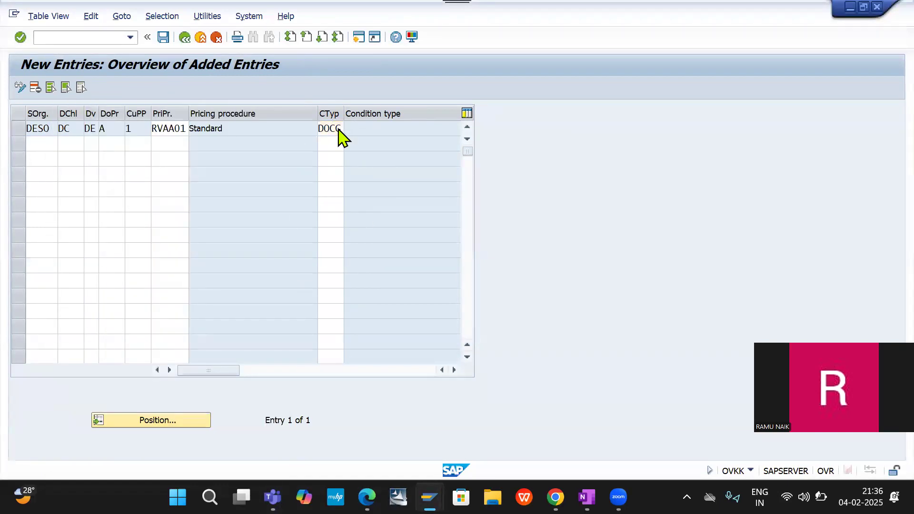
key("Return")
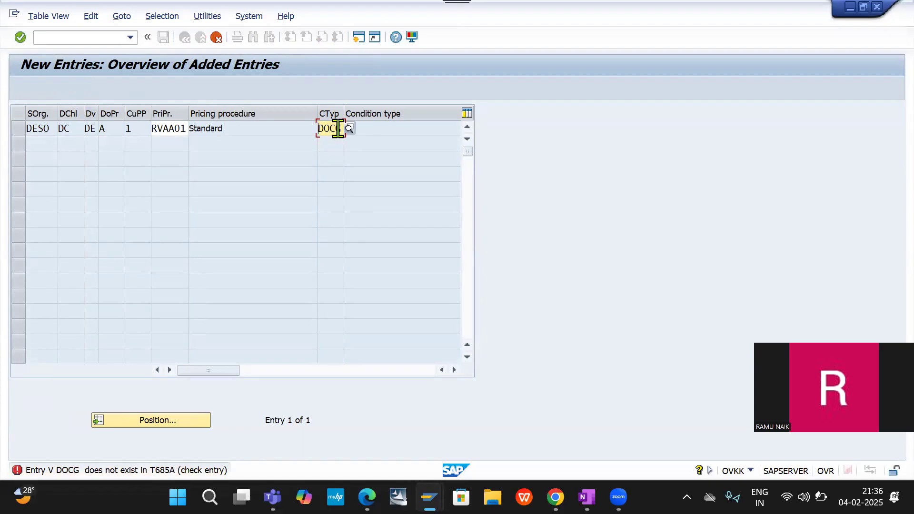
key("Return")
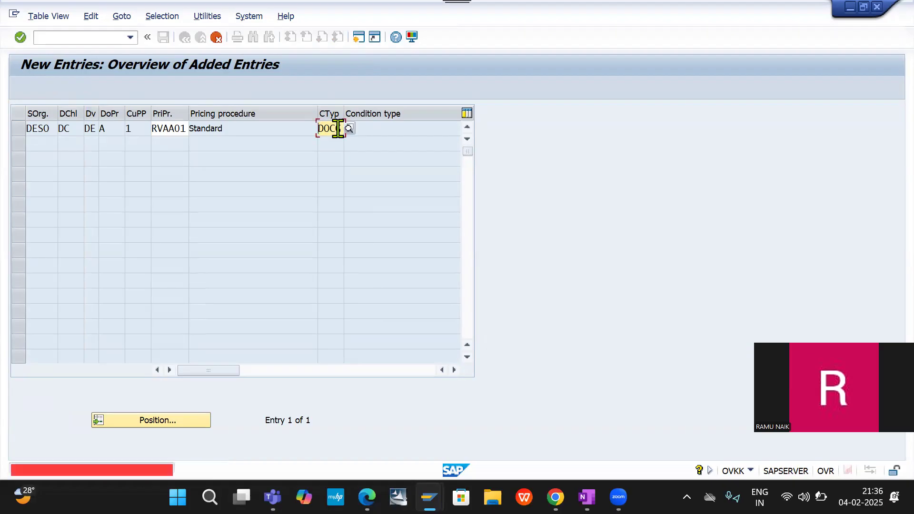
key("BackSpace")
key("BackSpace")
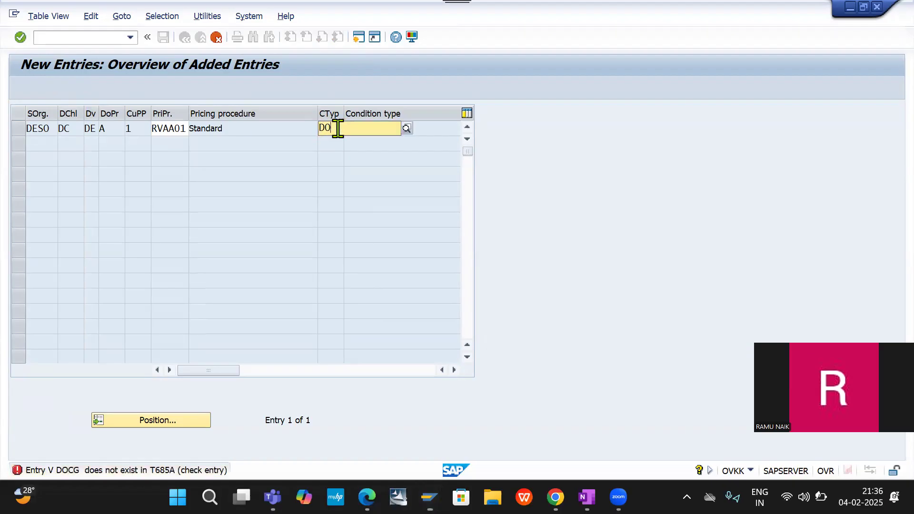
type("OC")
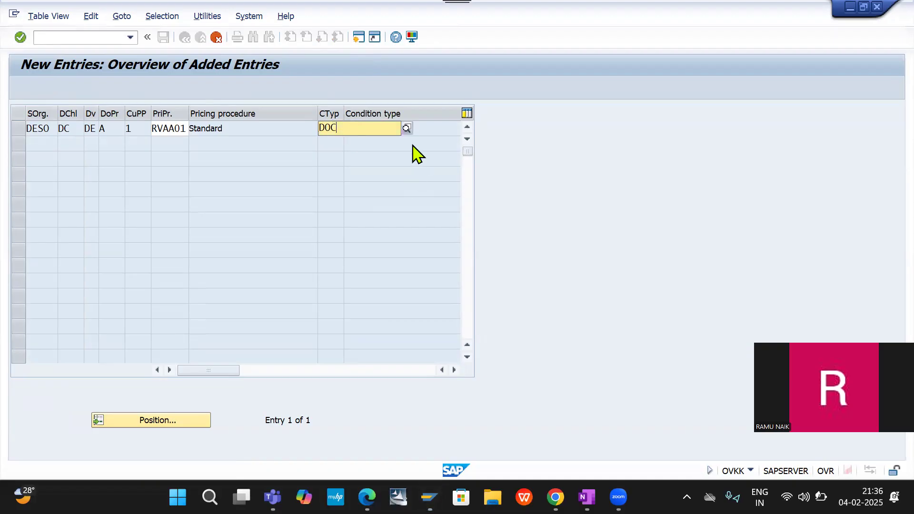
type("OC")
key("BackSpace")
key("BackSpace")
key("BackSpace")
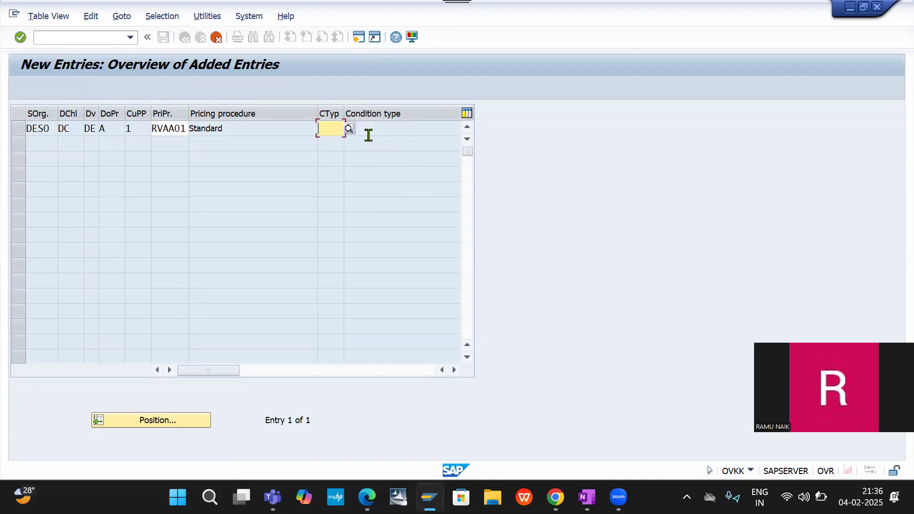
key("Return")
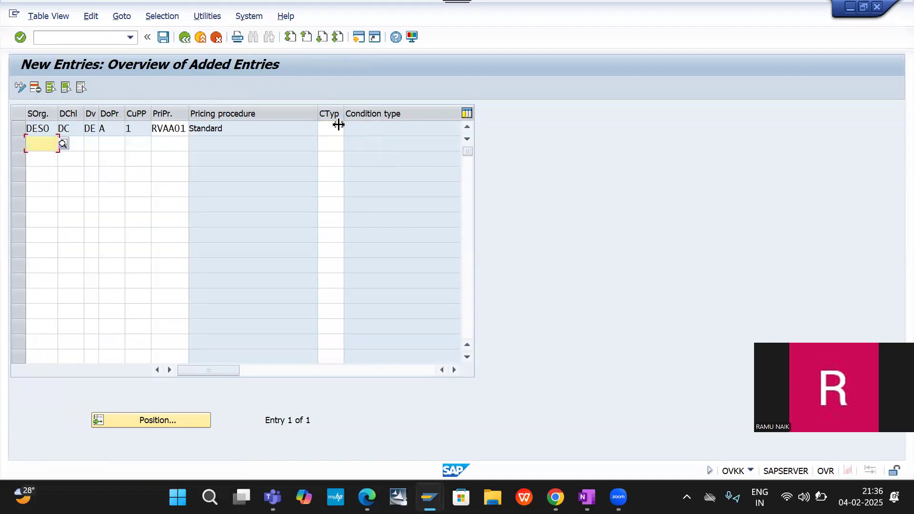
- Save the RVAA01 pricing procedure determination entry and go to transaction OVK1 for tax categories by country
left_click(162, 38)
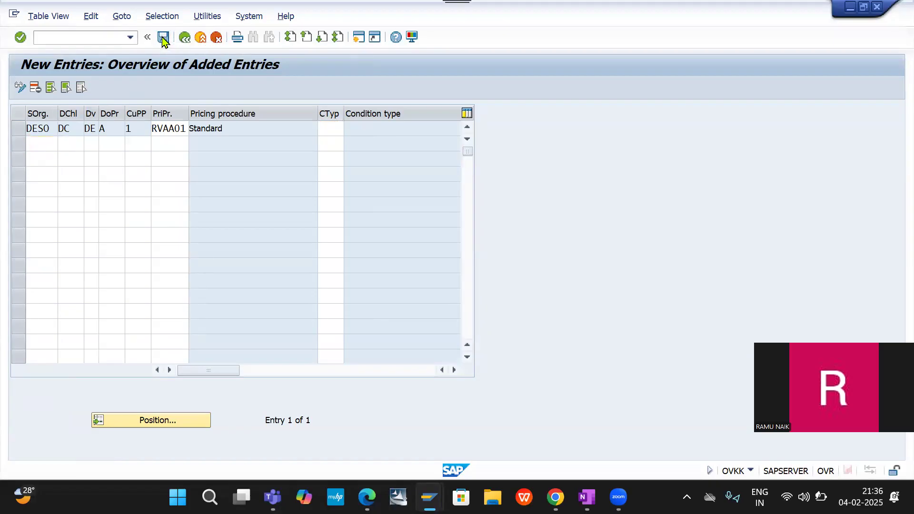
left_click(72, 36)
type("/N")
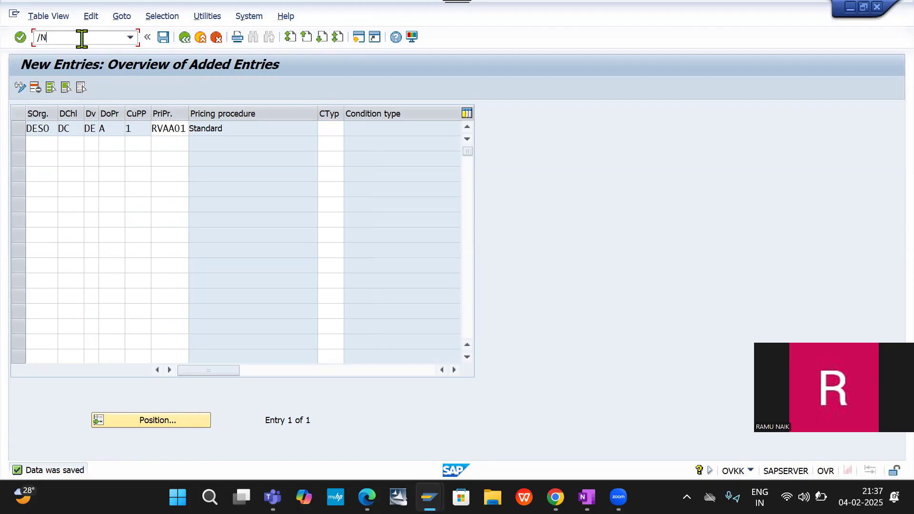
type("OVK1")
key("Return")
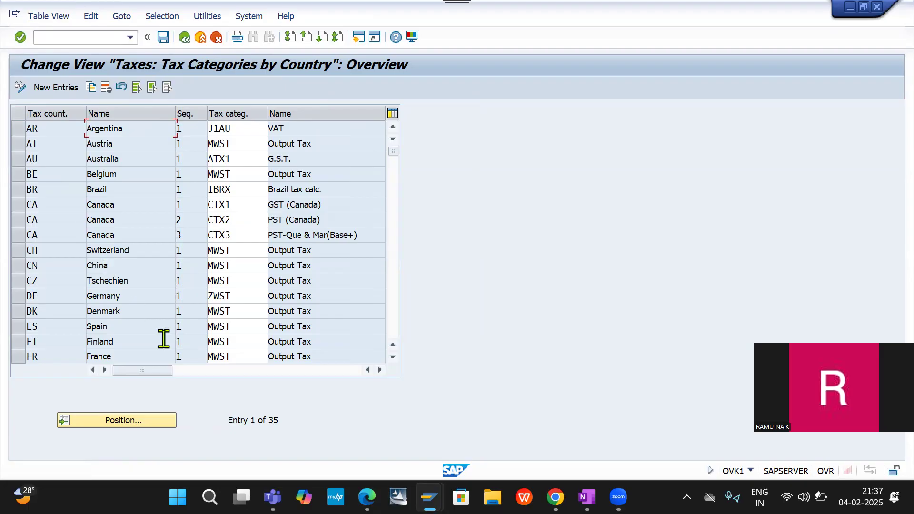
- Position the tax categories by country overview at tax country IN
left_click(136, 423)
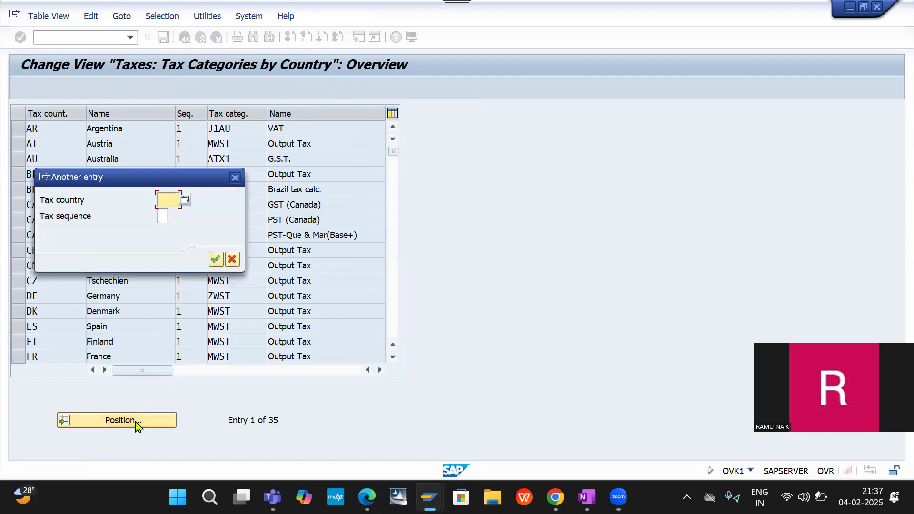
type("IN")
key("Return")
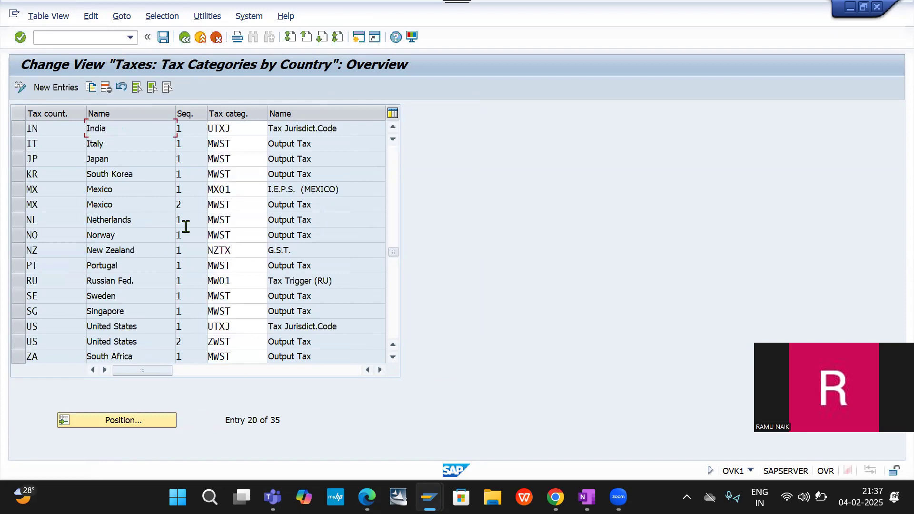
- Examine the condition types available as tax category for India, and close the list without choosing one
left_click(249, 126)
left_click(272, 129)
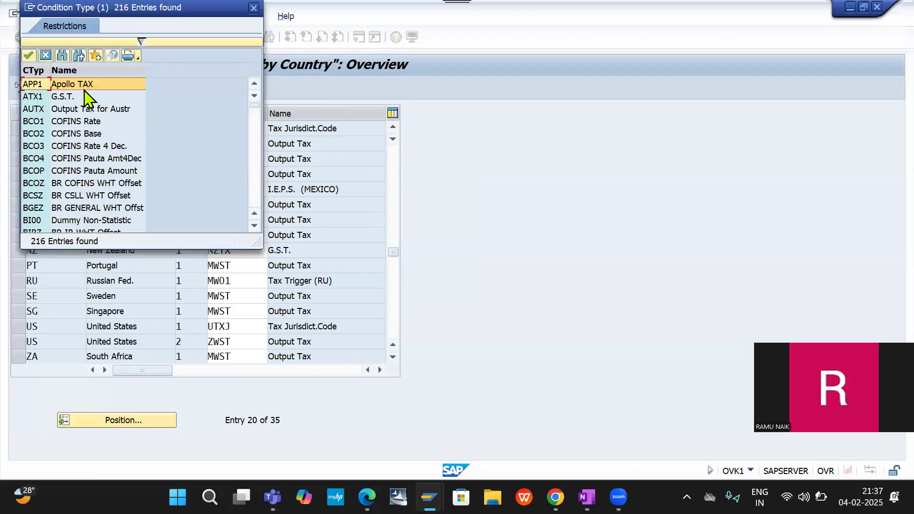
scroll(85, 97, "down", 15)
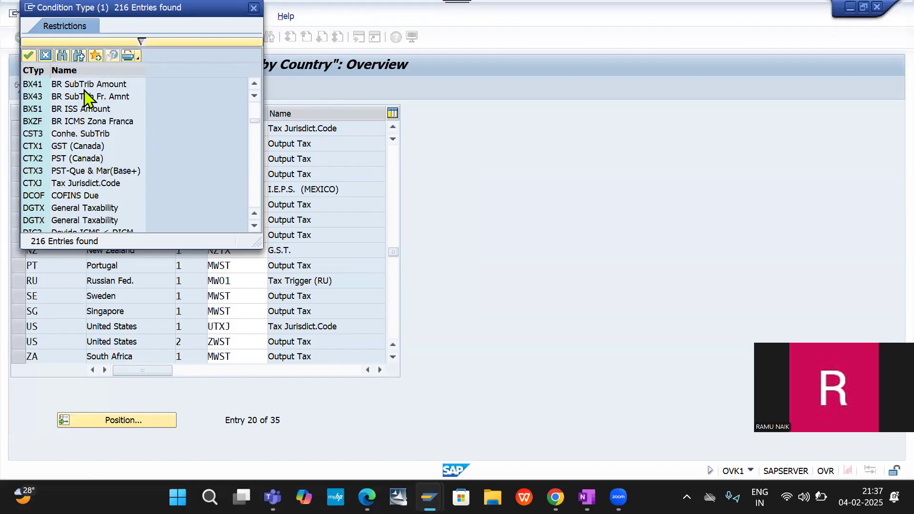
scroll(85, 98, "down", 1)
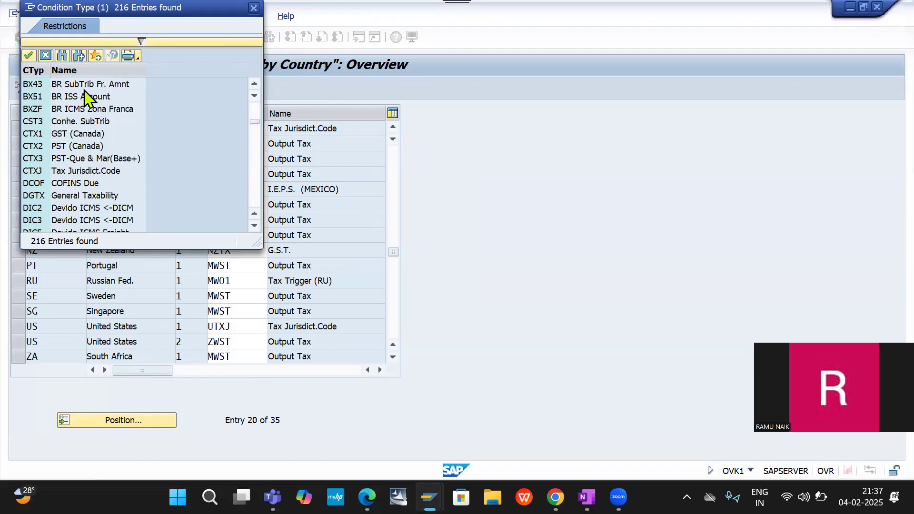
scroll(84, 97, "down", 1)
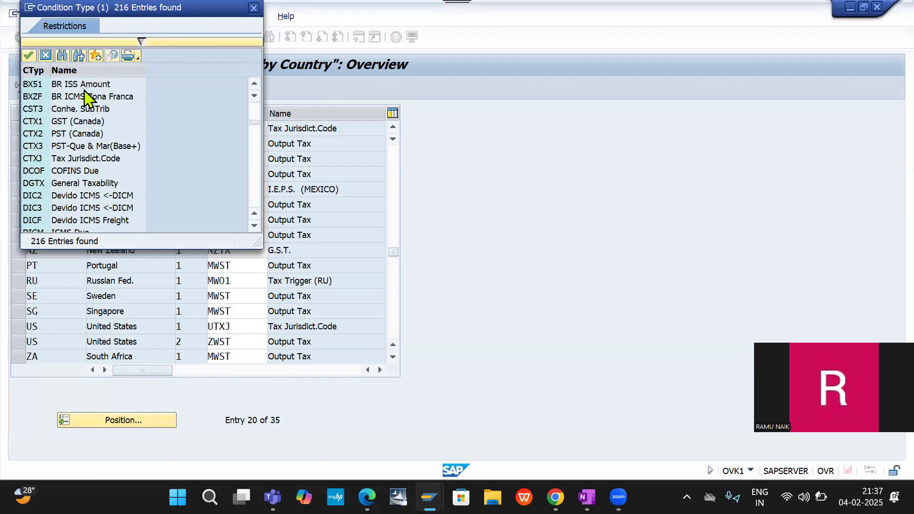
scroll(85, 97, "down", 1)
scroll(85, 98, "down", 5)
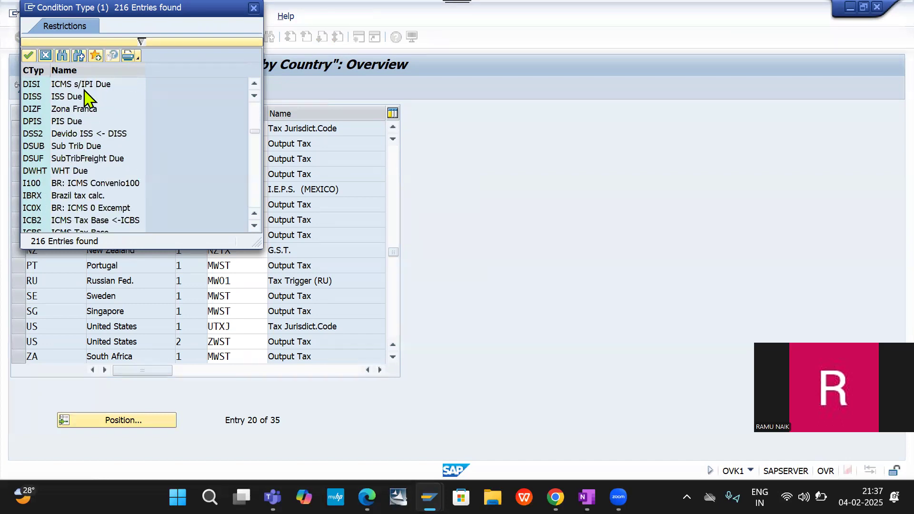
scroll(85, 97, "down", 10)
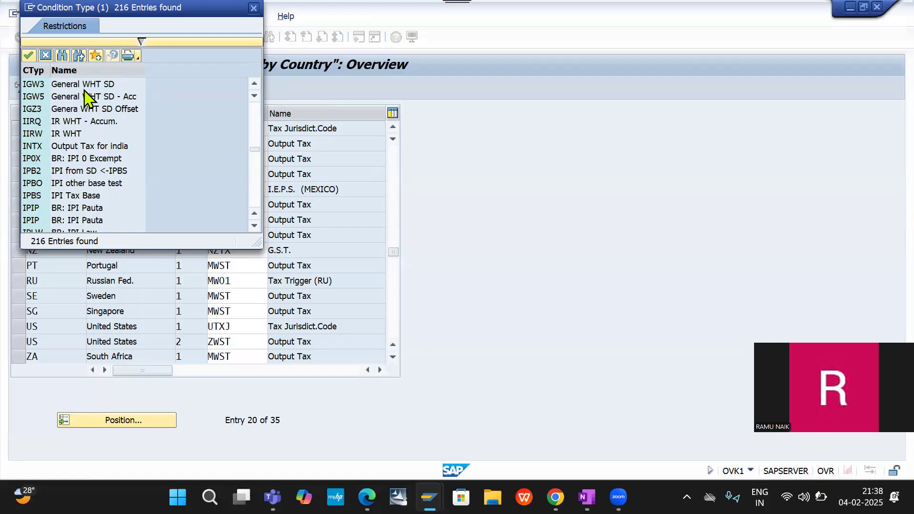
scroll(85, 97, "down", 10)
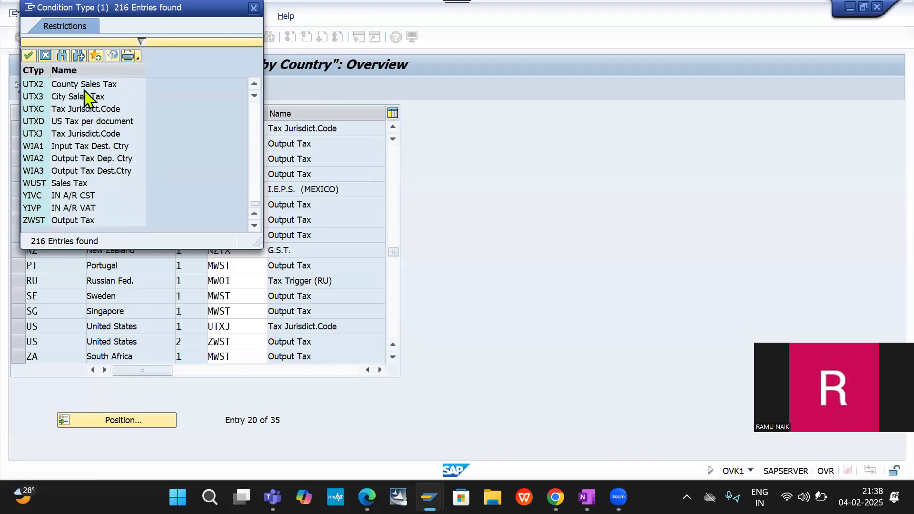
key("Escape")
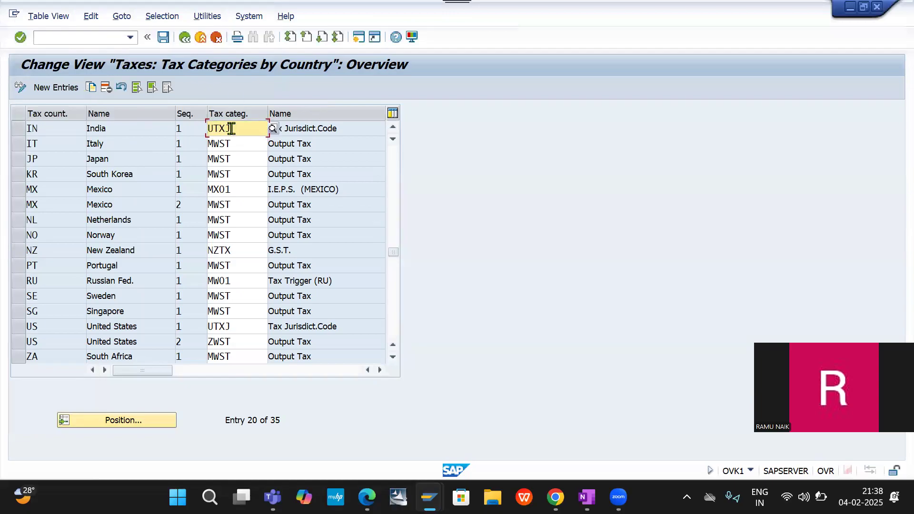
- Recheck the last condition types offered for India's tax category, keep UTXJ, and save the tax categories by country
left_click(275, 128)
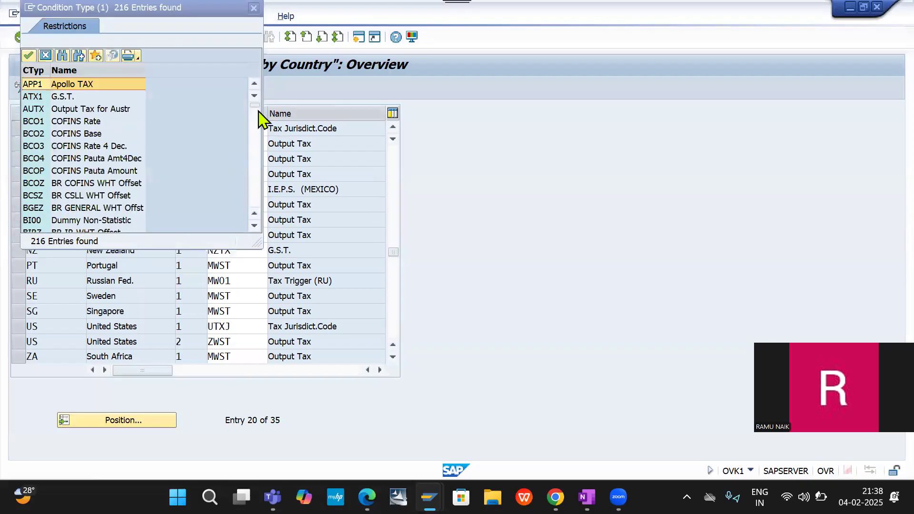
left_click_drag(255, 105, 257, 204)
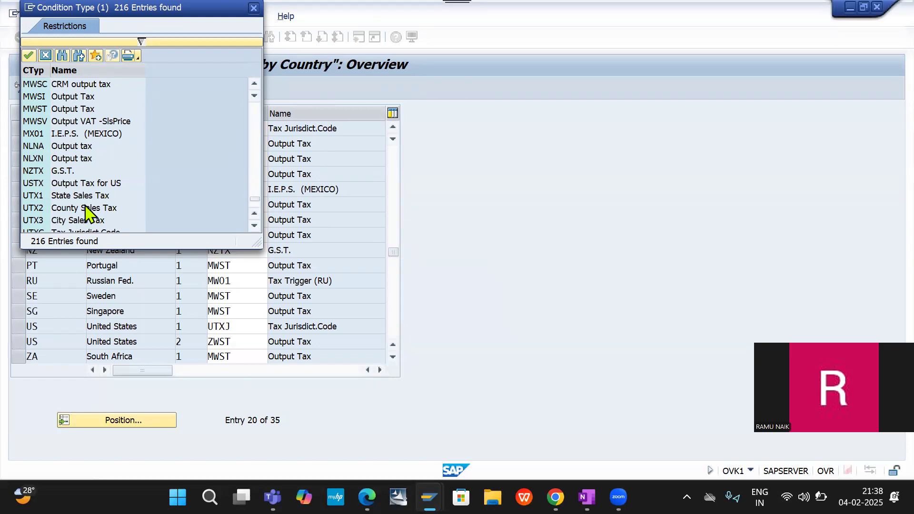
scroll(86, 212, "down", 3)
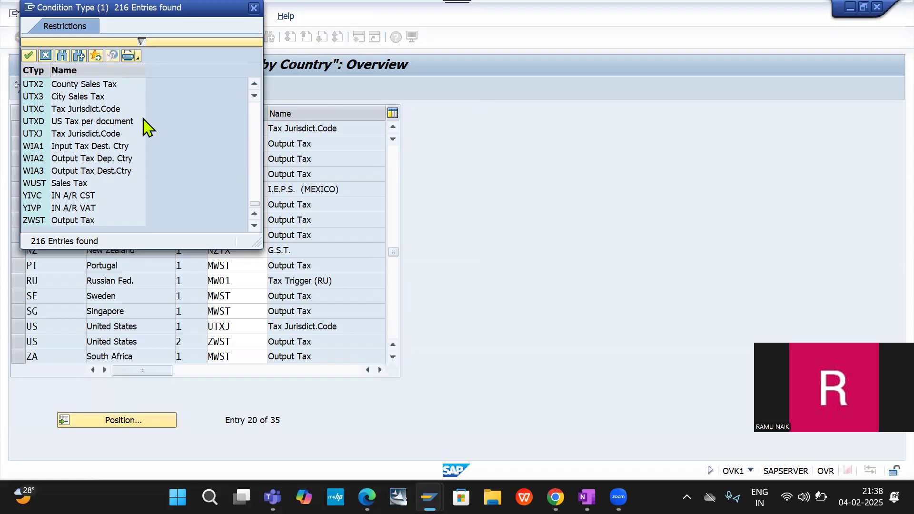
left_click(253, 11)
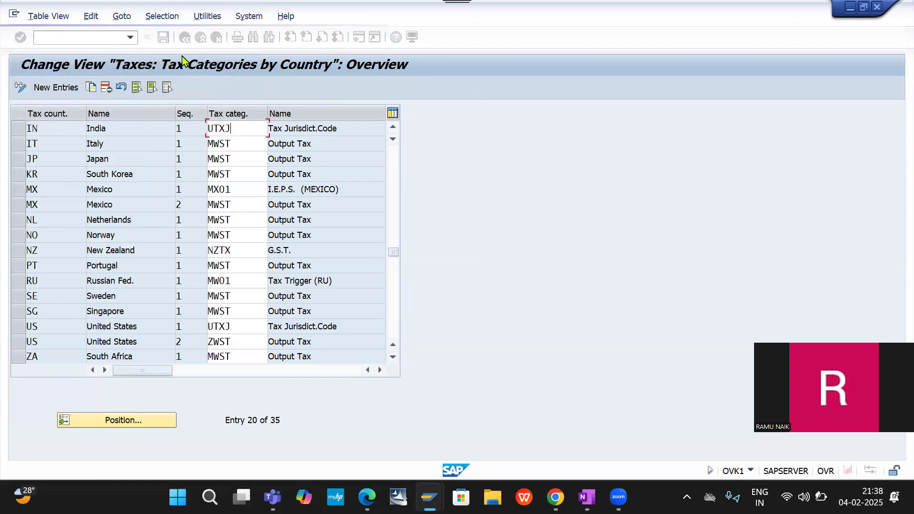
left_click(161, 41)
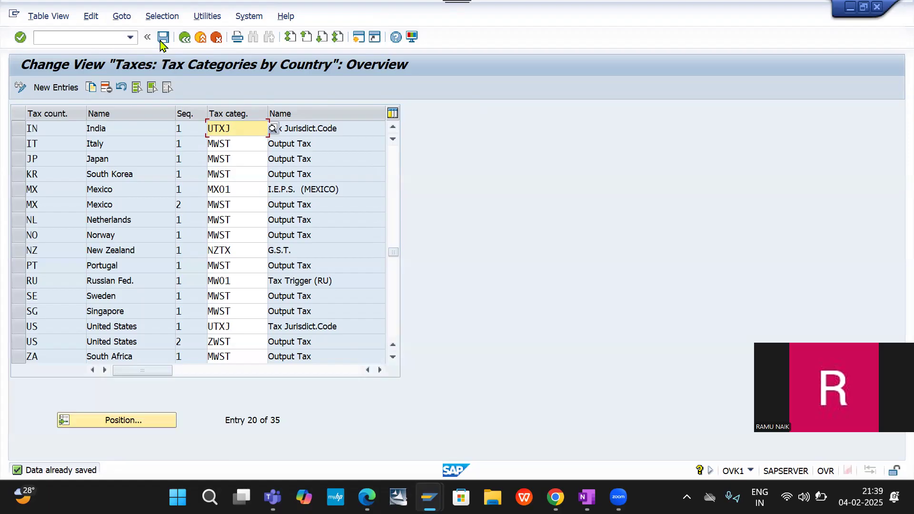
- Go to transaction SPRO and display the SAP Reference IMG
left_click(62, 36)
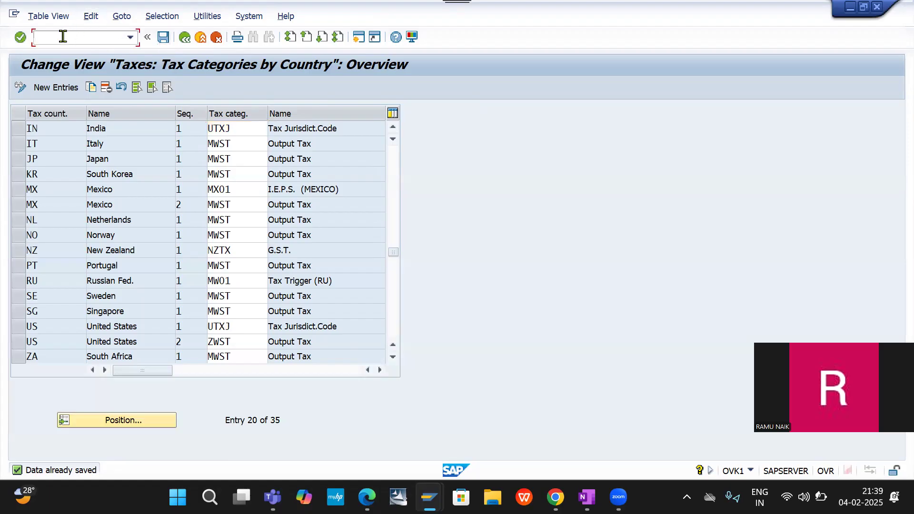
type("/NSPRO")
key("Return")
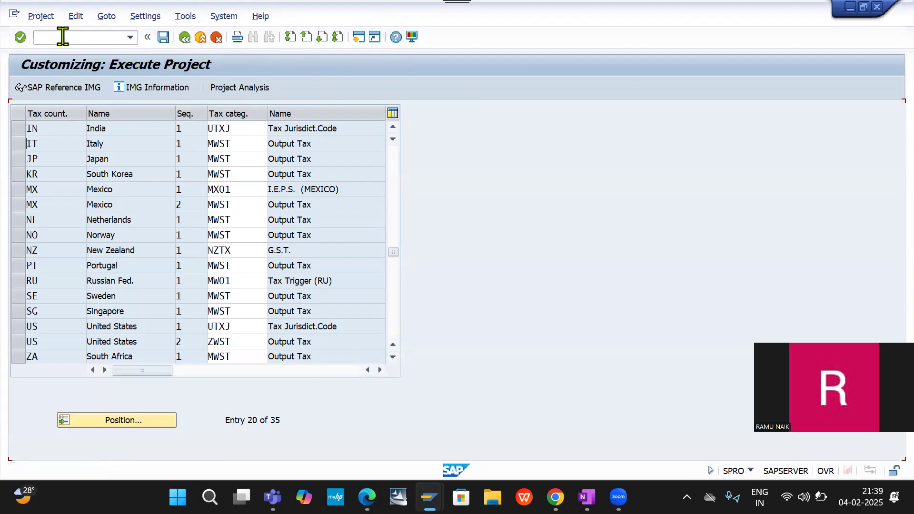
left_click(73, 92)
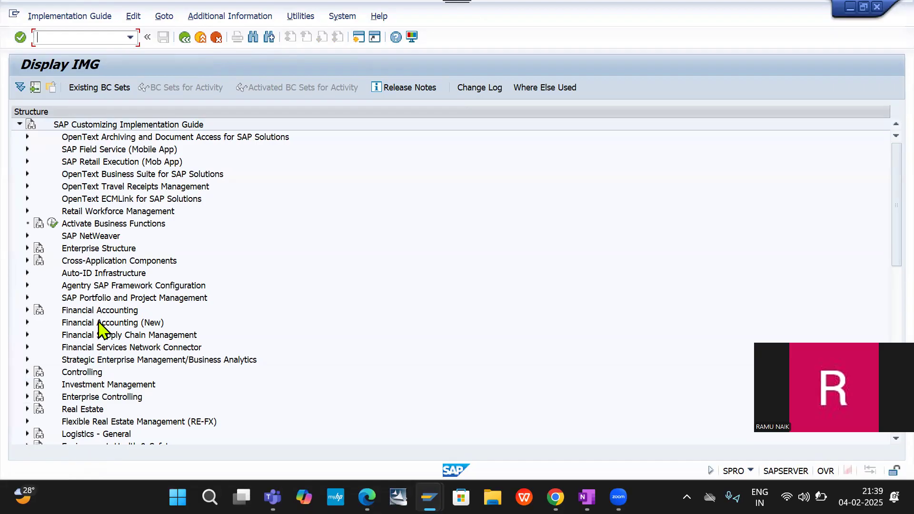
- Open Set Up Partner Determination for Customer Master under Sales and Distribution, Basic Functions, Partner Determination
scroll(102, 374, "down", 1)
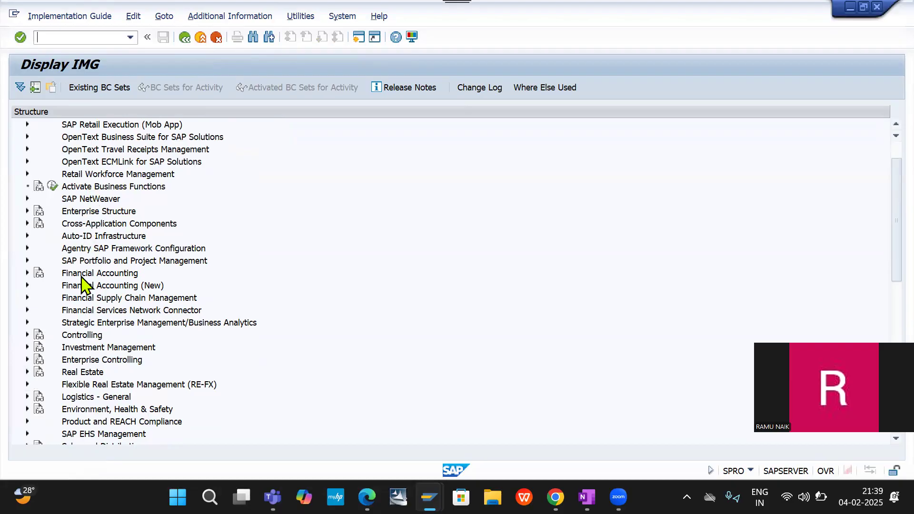
scroll(91, 404, "down", 2)
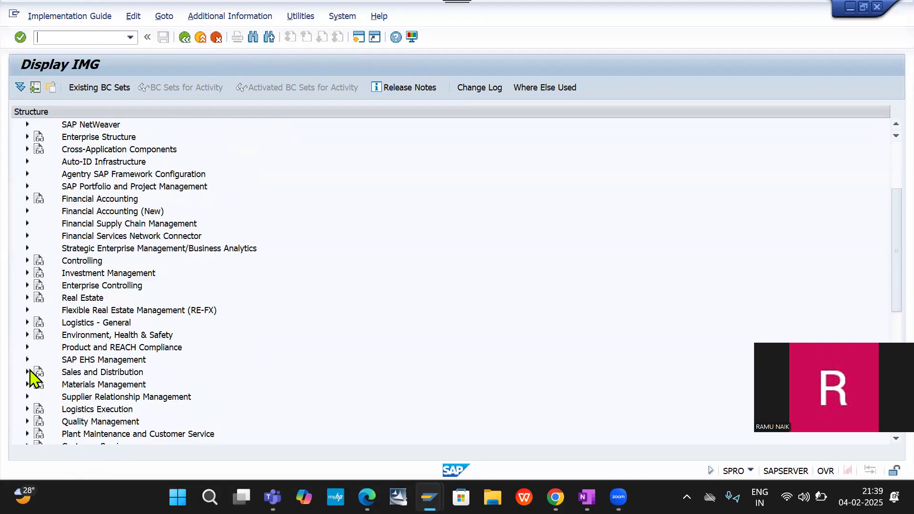
left_click(28, 372)
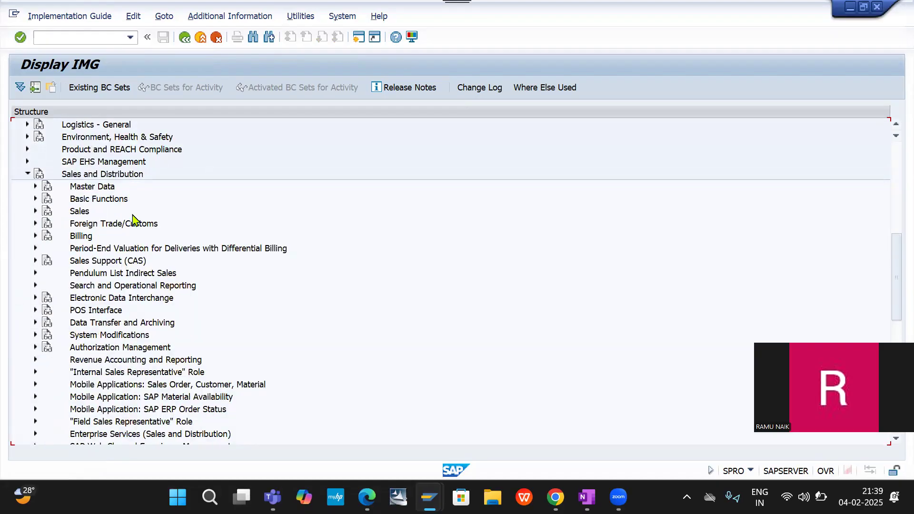
left_click(35, 200)
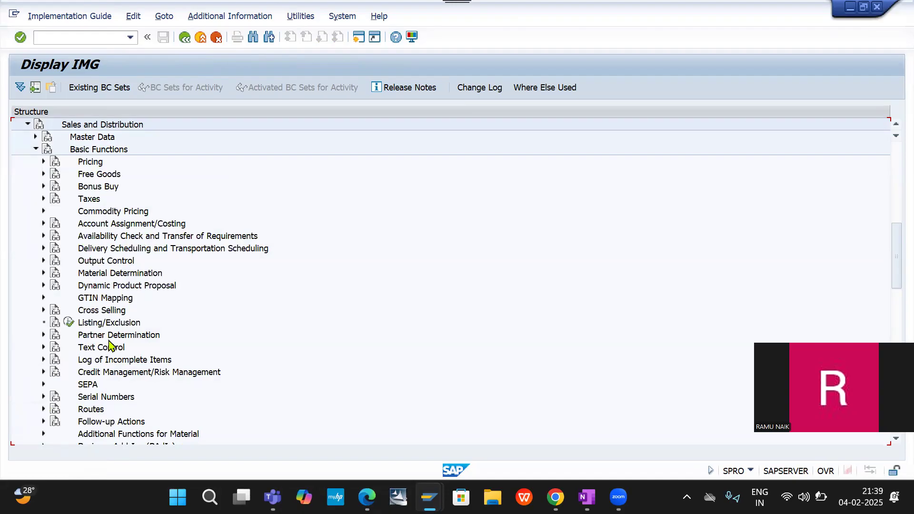
left_click(44, 335)
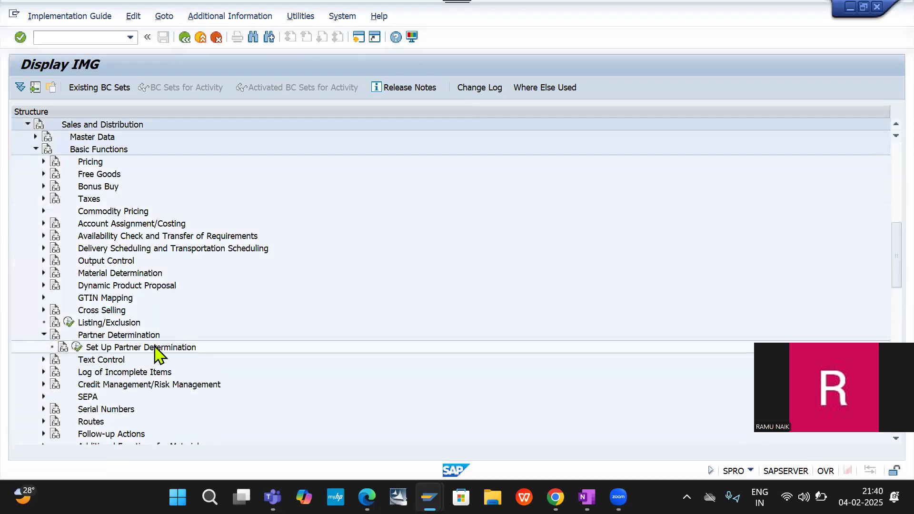
left_click(76, 349)
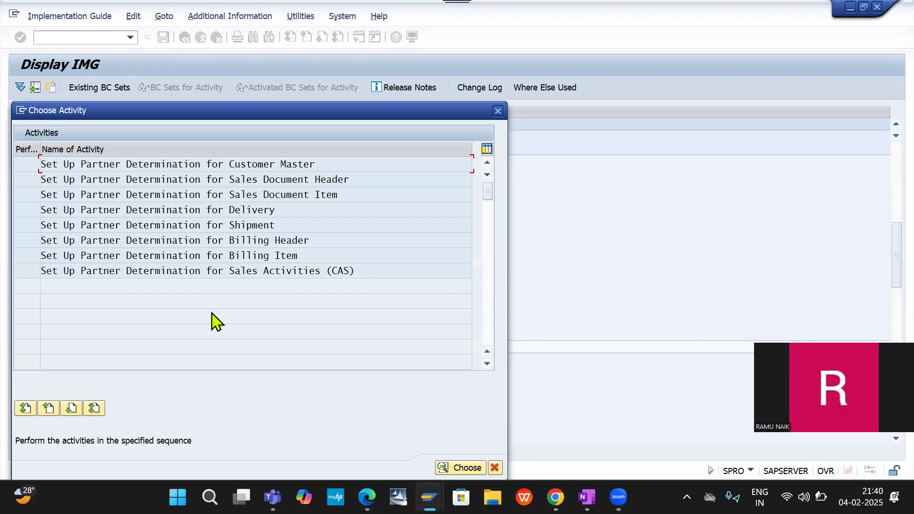
double_click(269, 164)
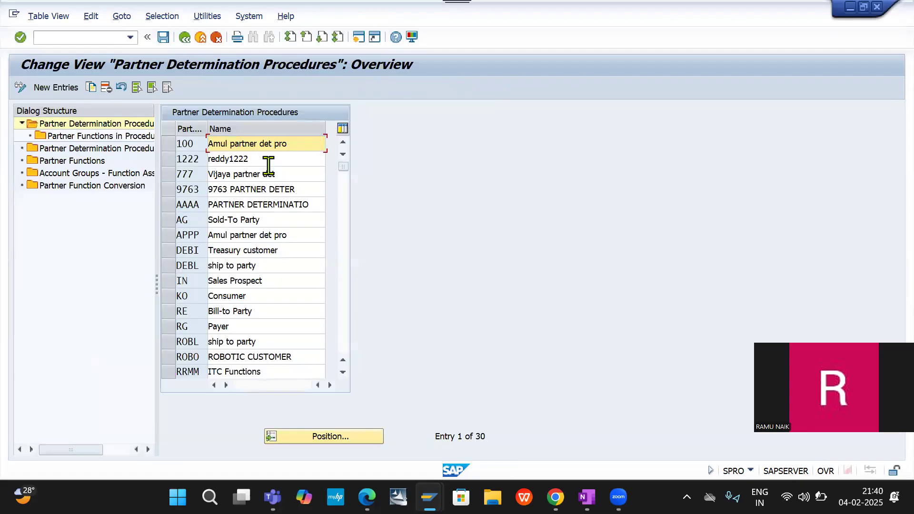
- Position the partner determination procedures overview at SP and look through the neighbouring procedures for the sold-to party
left_click(323, 443)
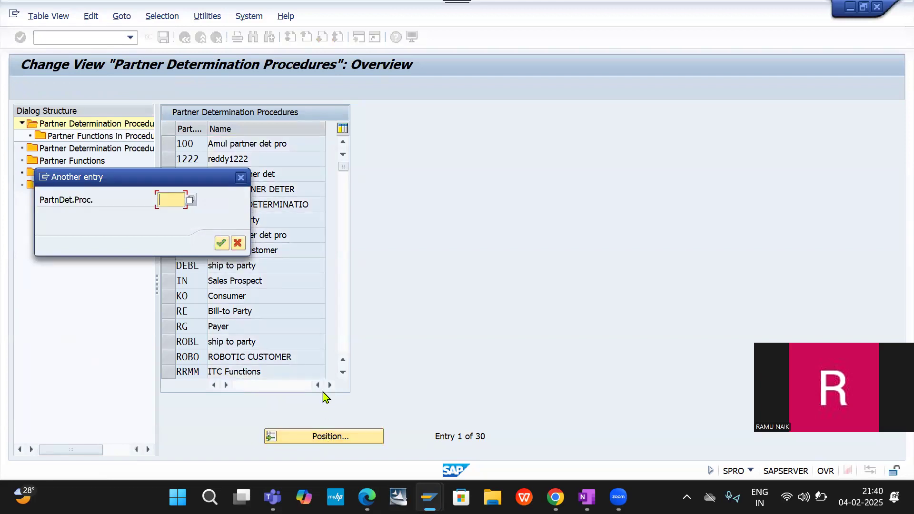
type("SP")
key("Return")
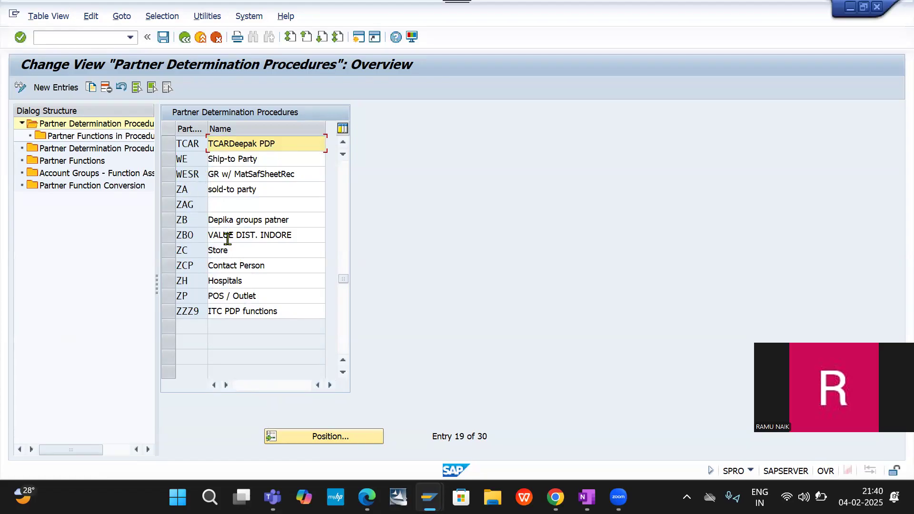
scroll(228, 239, "up", 1)
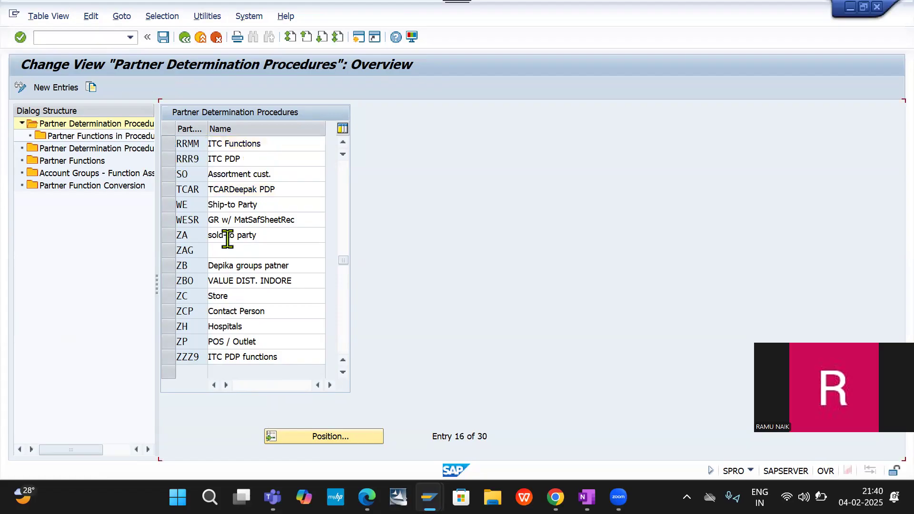
scroll(228, 240, "up", 1)
scroll(227, 240, "down", 1)
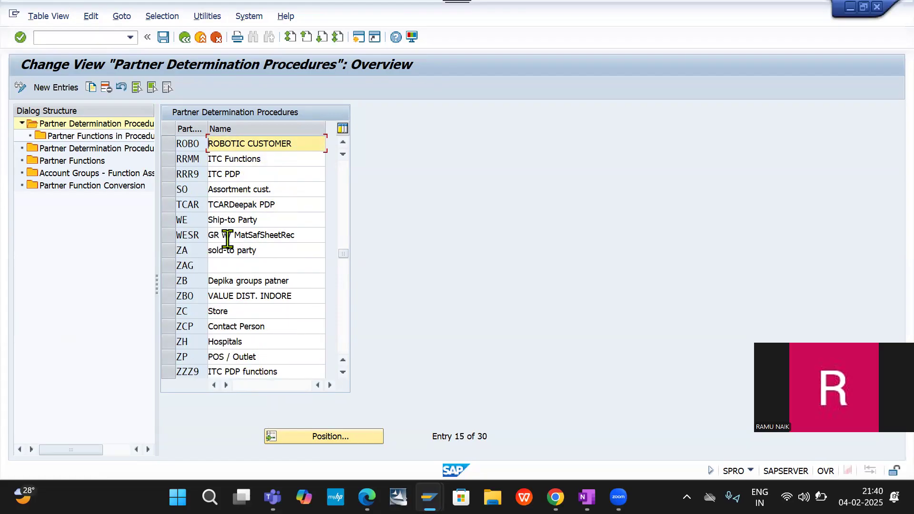
scroll(228, 240, "up", 1)
scroll(227, 240, "up", 1)
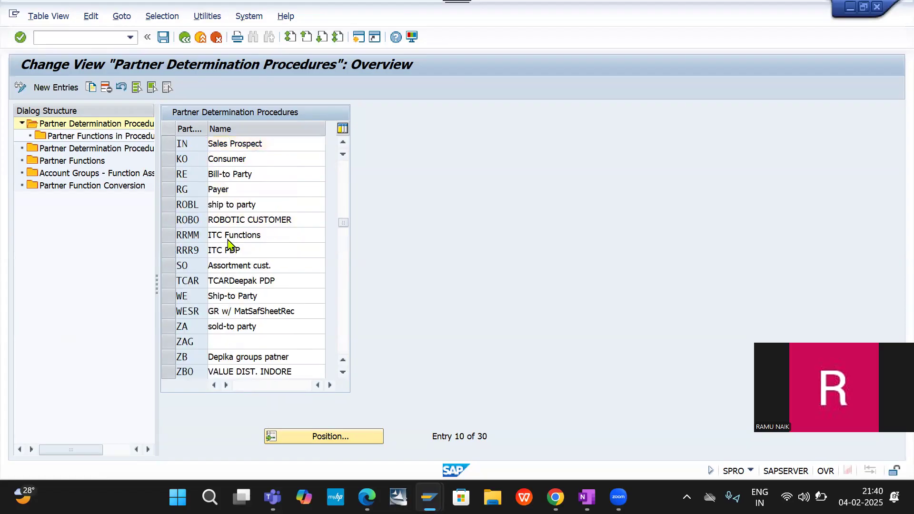
scroll(228, 240, "up", 1)
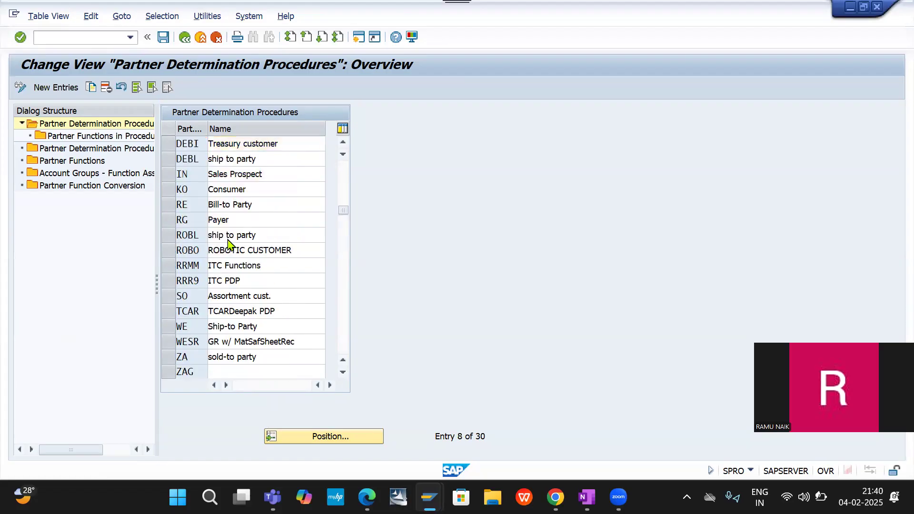
scroll(228, 239, "down", 2)
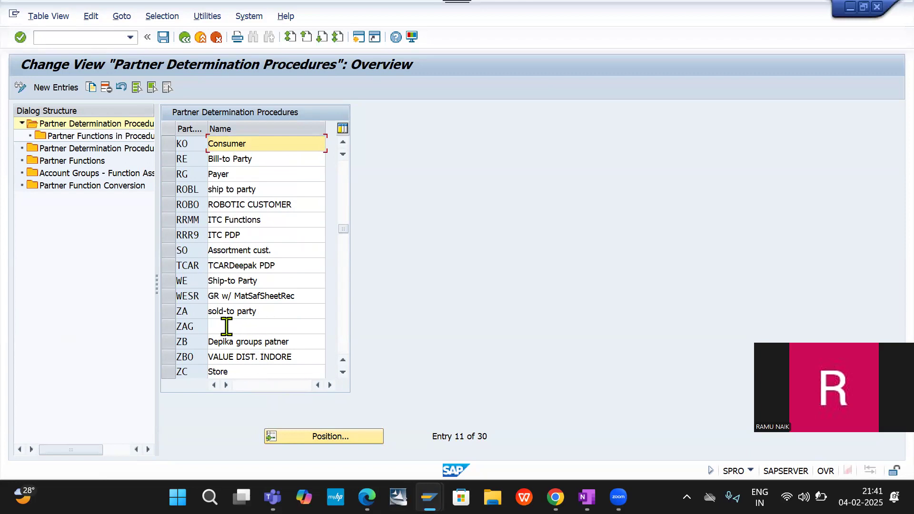
- Mark partner determination procedure ZA and review the procedures listed before it
left_click(168, 315)
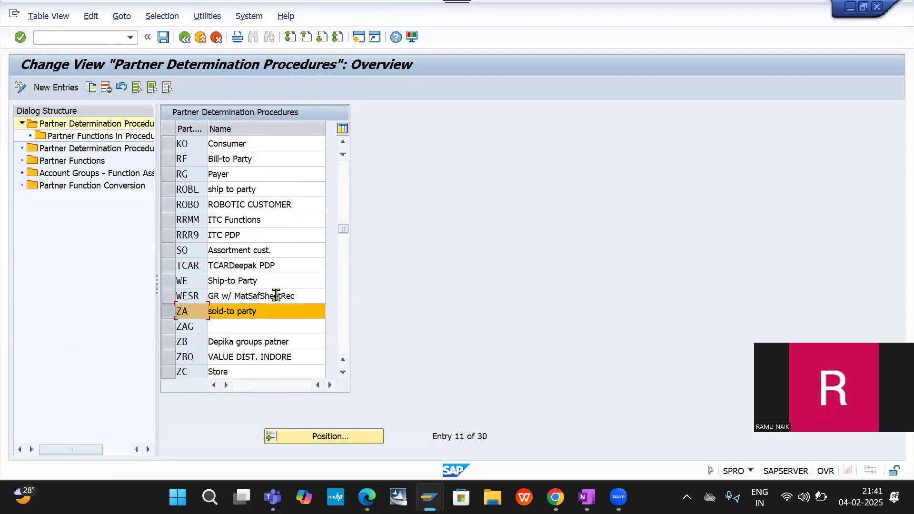
scroll(277, 296, "up", 1)
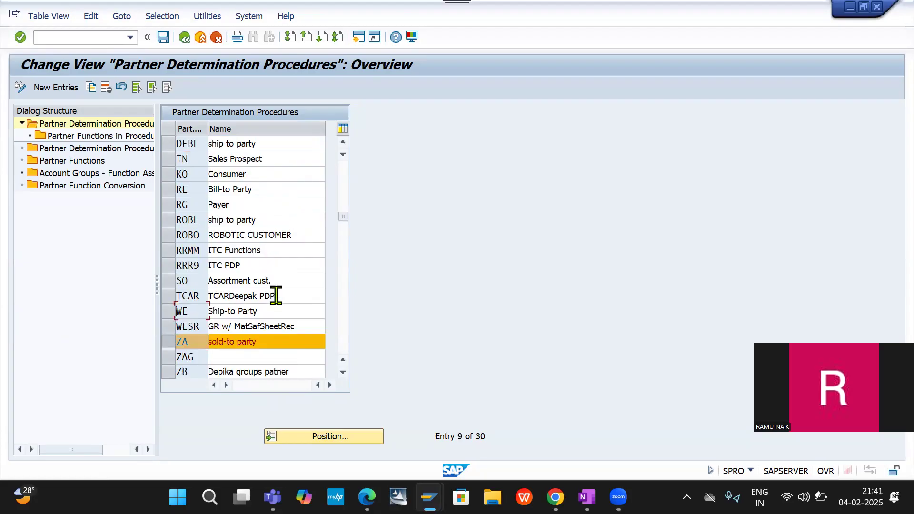
scroll(277, 296, "up", 1)
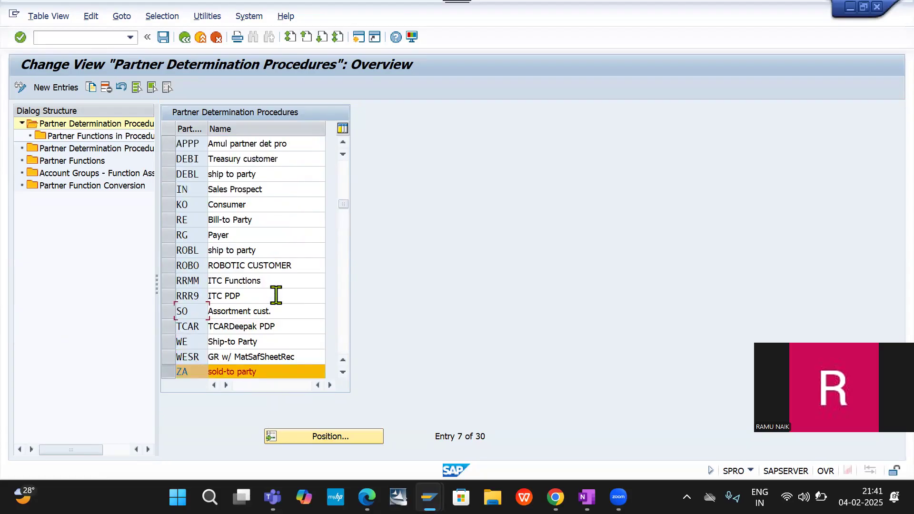
scroll(277, 296, "up", 2)
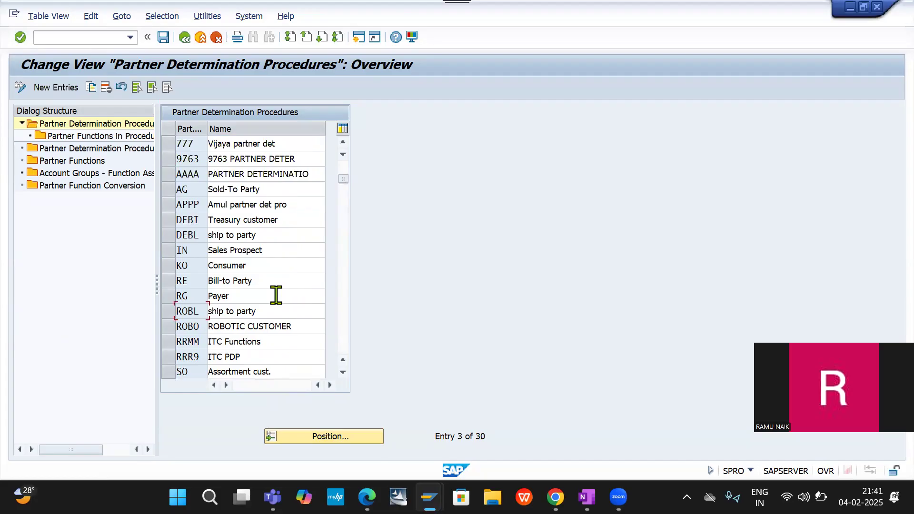
scroll(277, 295, "down", 1)
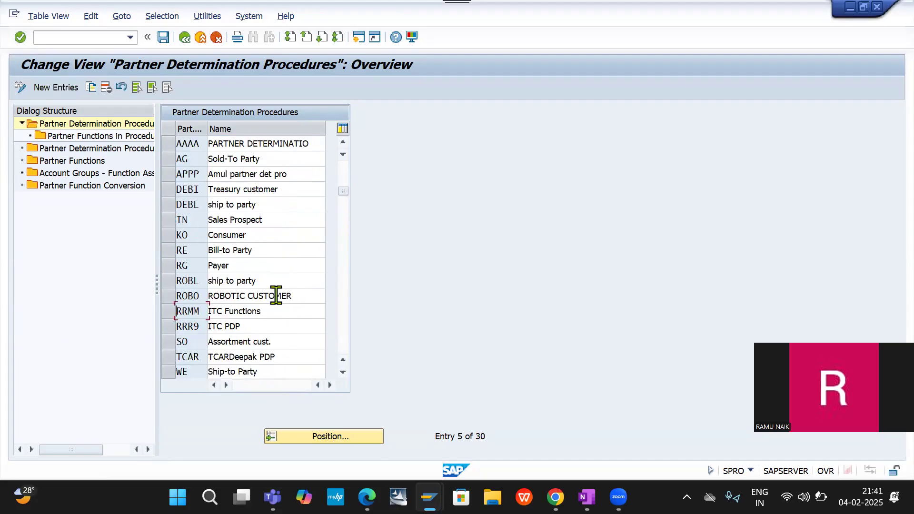
scroll(276, 296, "down", 1)
scroll(276, 296, "down", 1)
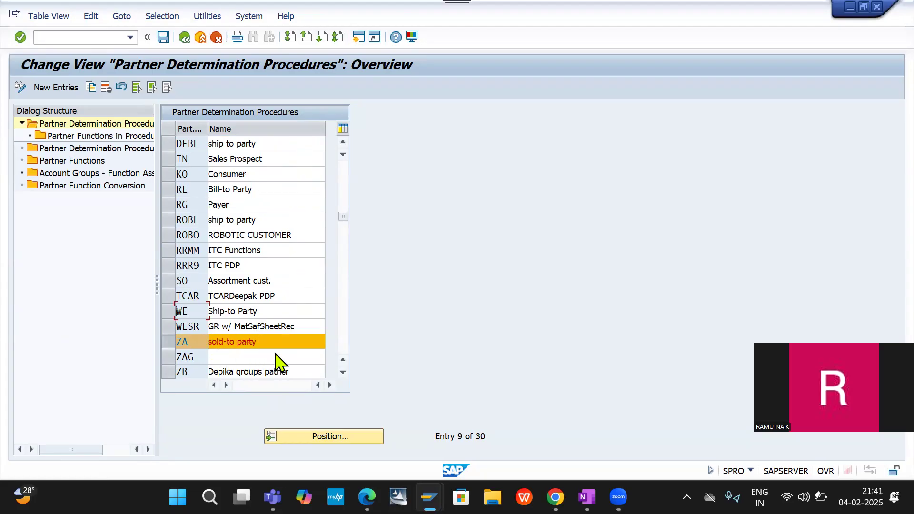
- Create new entries in Account Groups - Function Assignment and enter partner function SP, sold-to party, in the first row
double_click(87, 177)
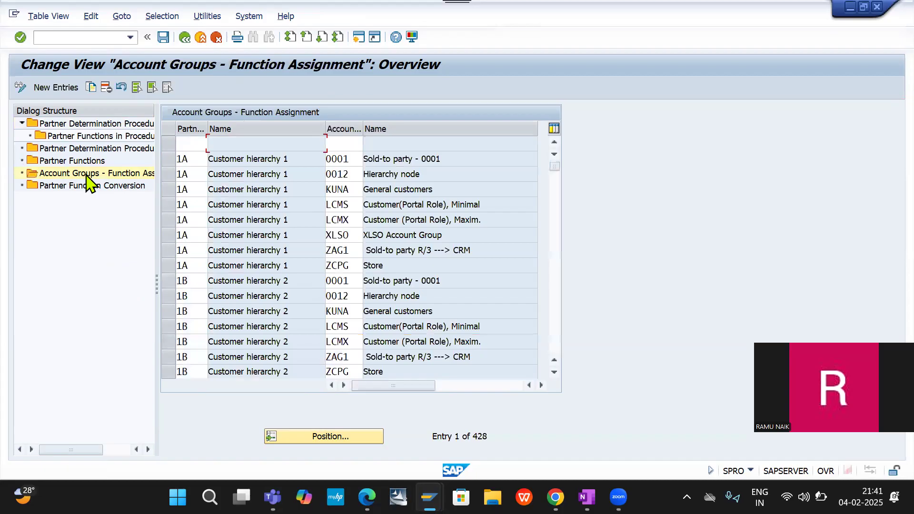
left_click(50, 90)
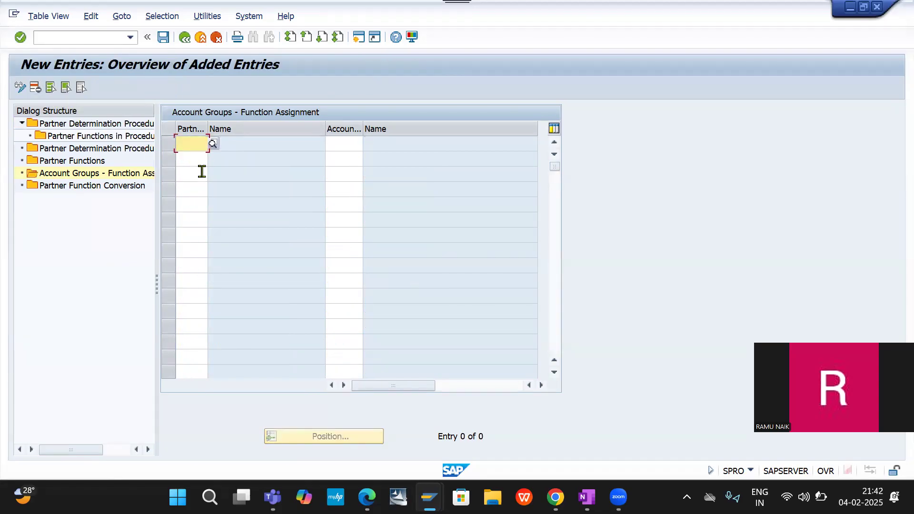
left_click(188, 145)
type("SP")
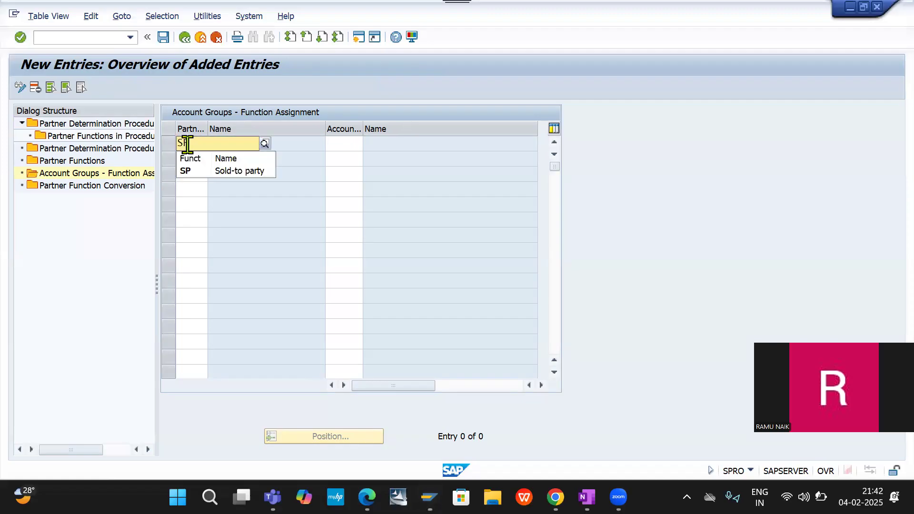
left_click(189, 173)
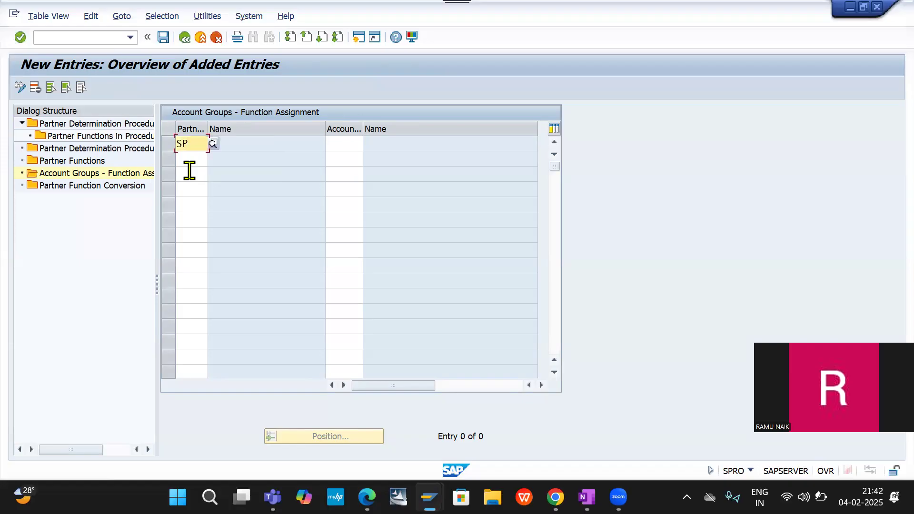
left_click(183, 160)
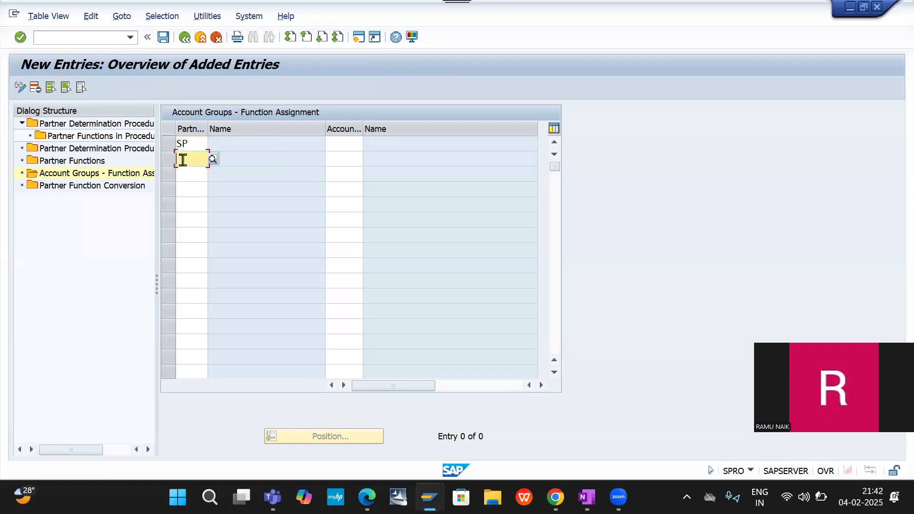
key("Tab")
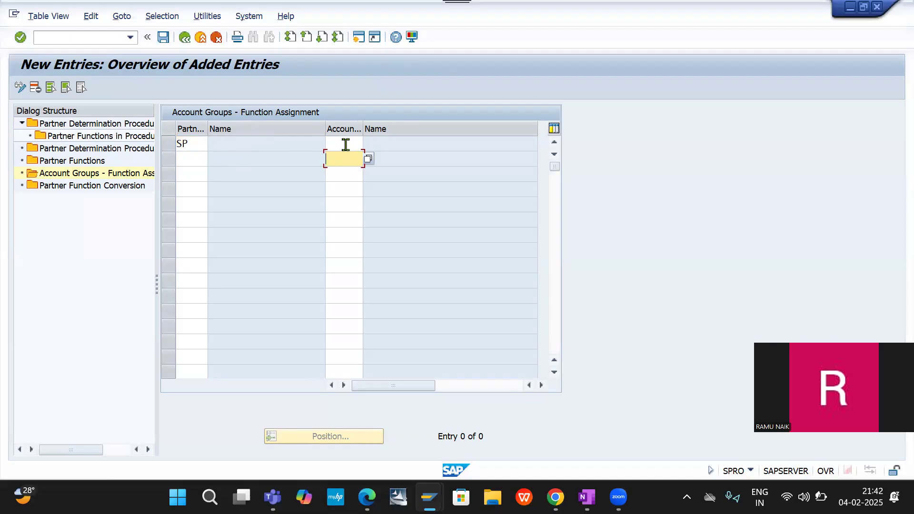
- Assign account group DECG, DELL CUSTOMER GROUP, to partner function SP from the list of customer account groups
left_click(346, 144)
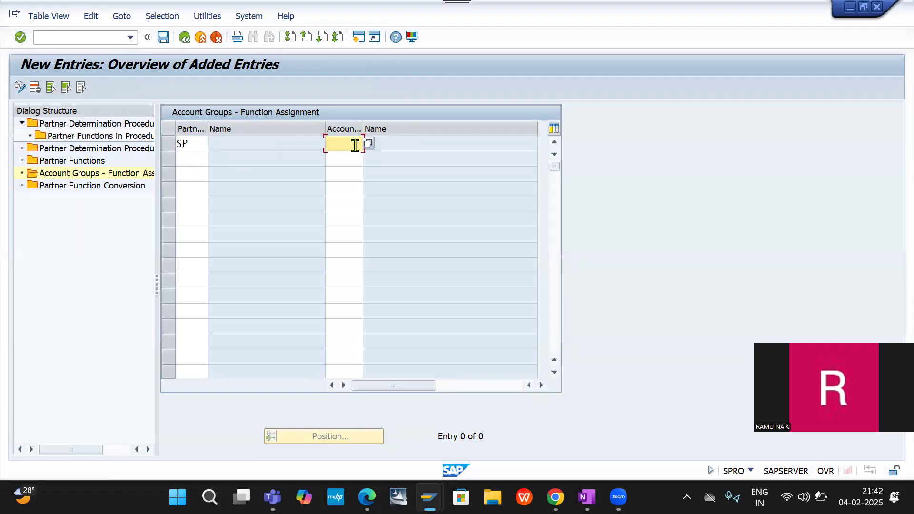
left_click(369, 144)
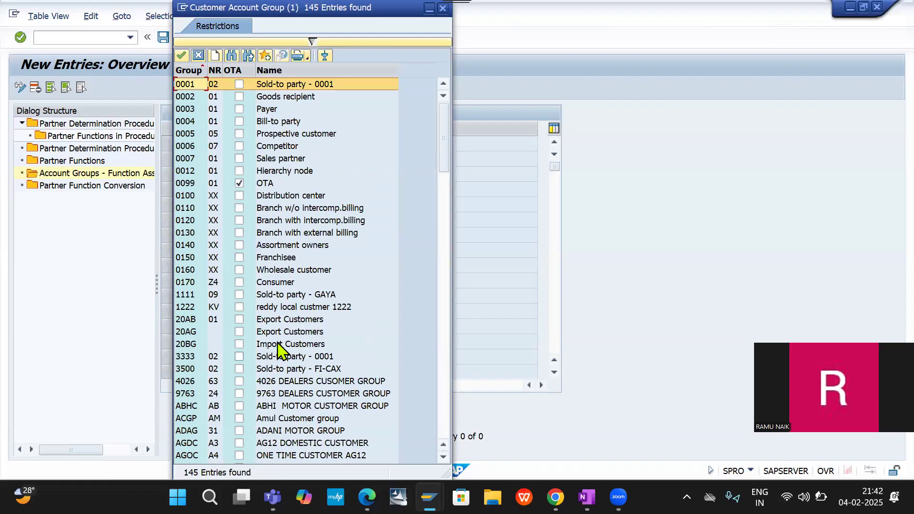
scroll(280, 351, "down", 2)
scroll(280, 351, "down", 3)
scroll(280, 351, "down", 3)
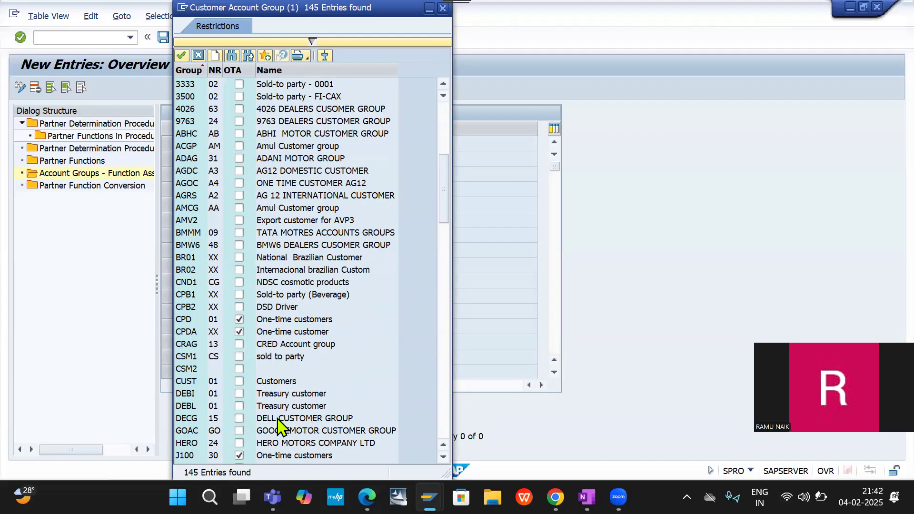
left_click(239, 419)
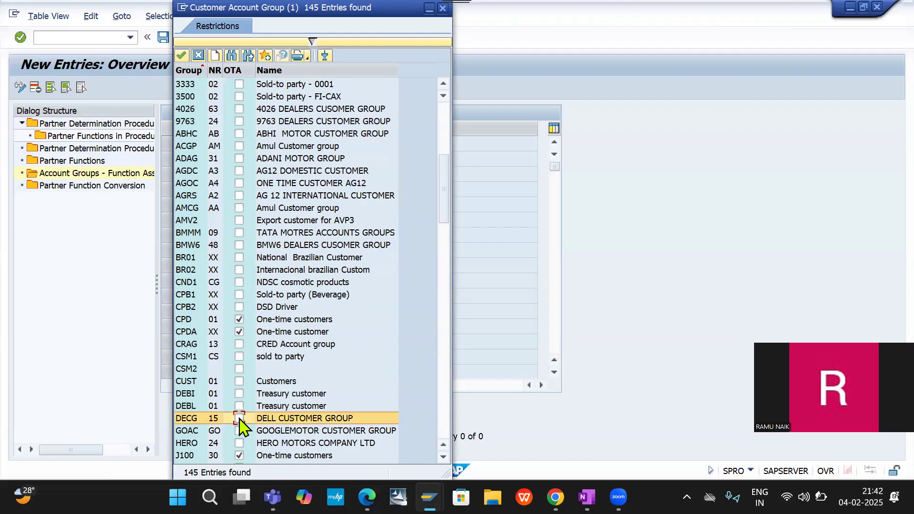
double_click(275, 419)
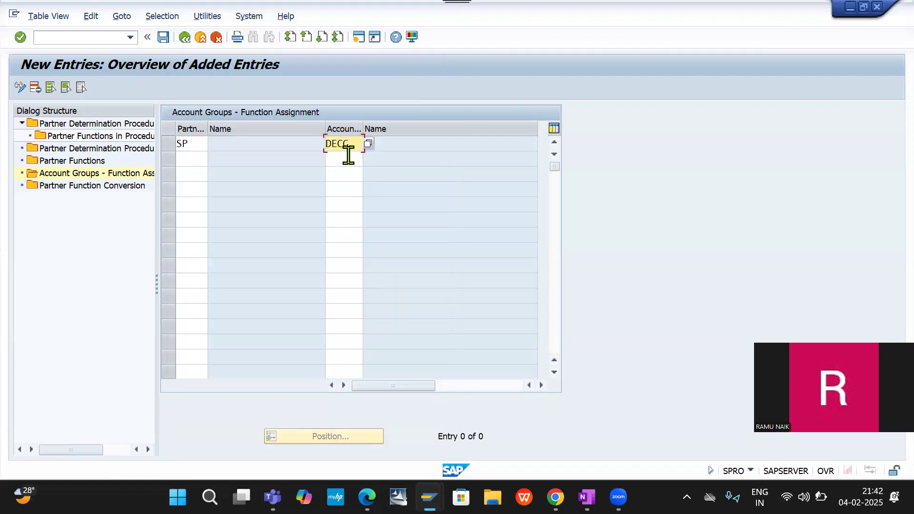
- Add partner function SH, ship-to party, in the second row and assign it to account group DECG
left_click(185, 157)
type("SH")
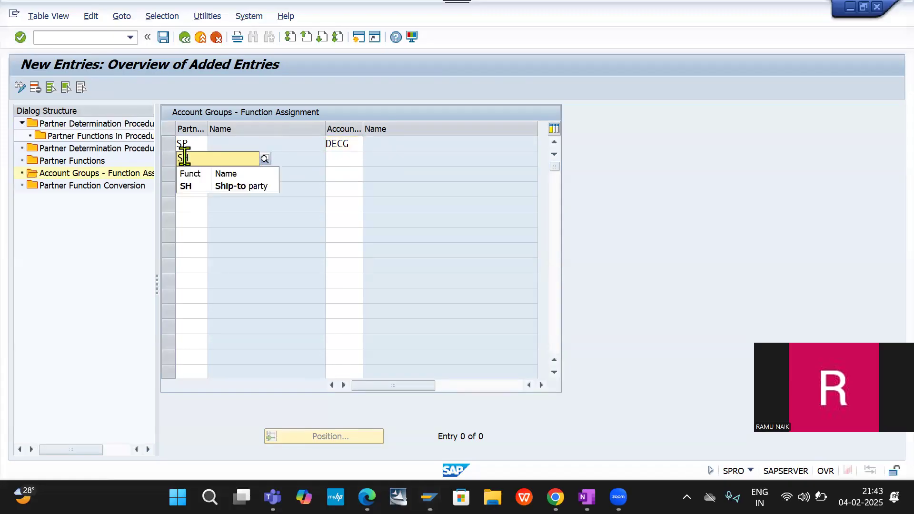
key("Return")
key("Tab")
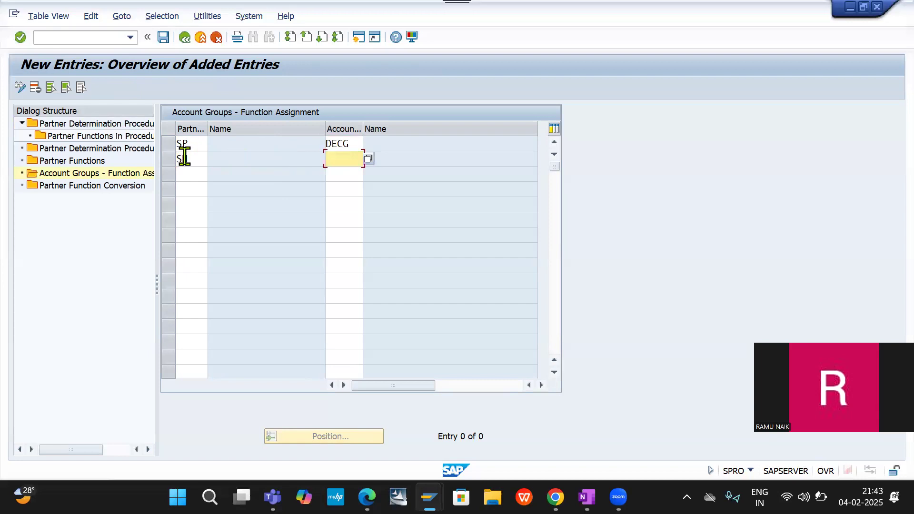
key("Down")
key("Return")
left_click(185, 165)
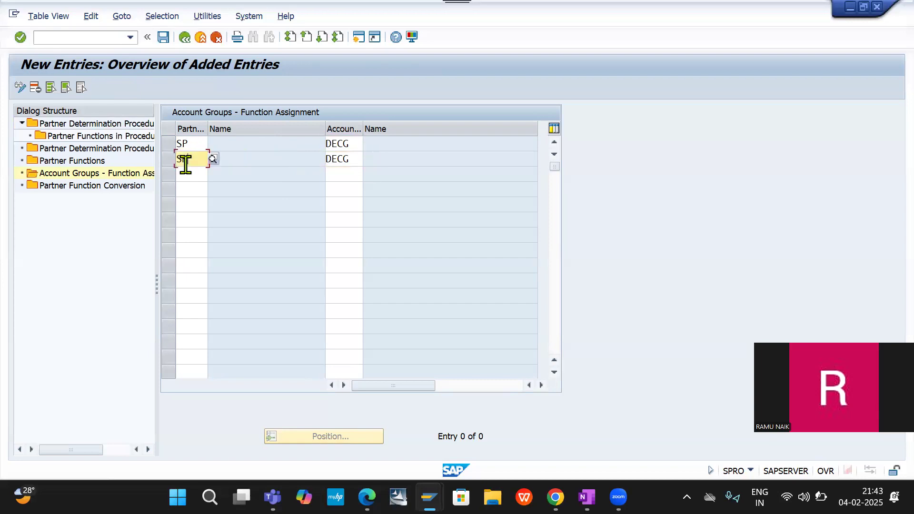
- Add partner function BP, bill-to party, in the third row and assign it to account group DECG
left_click(187, 172)
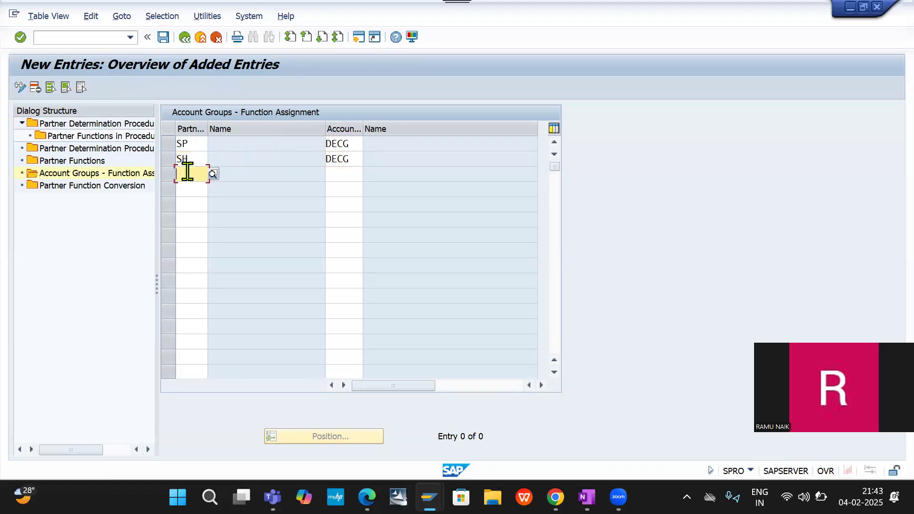
type("BP")
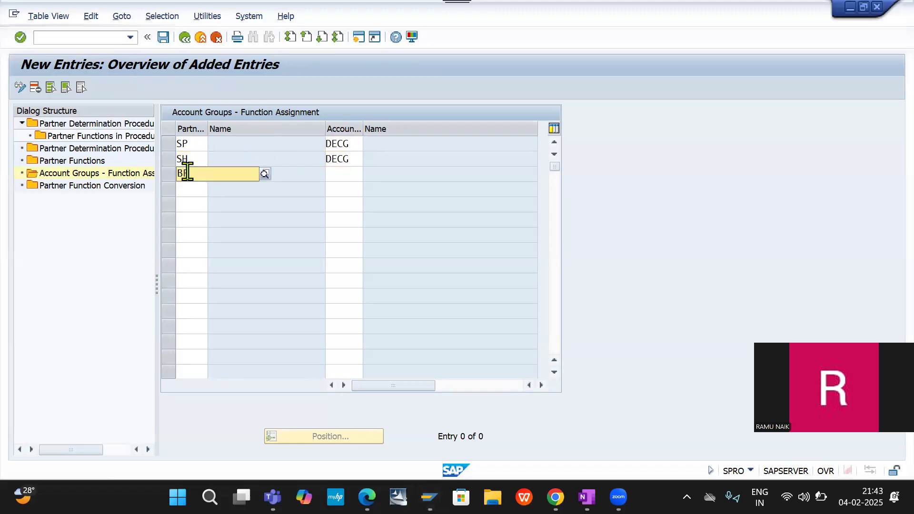
key("Down")
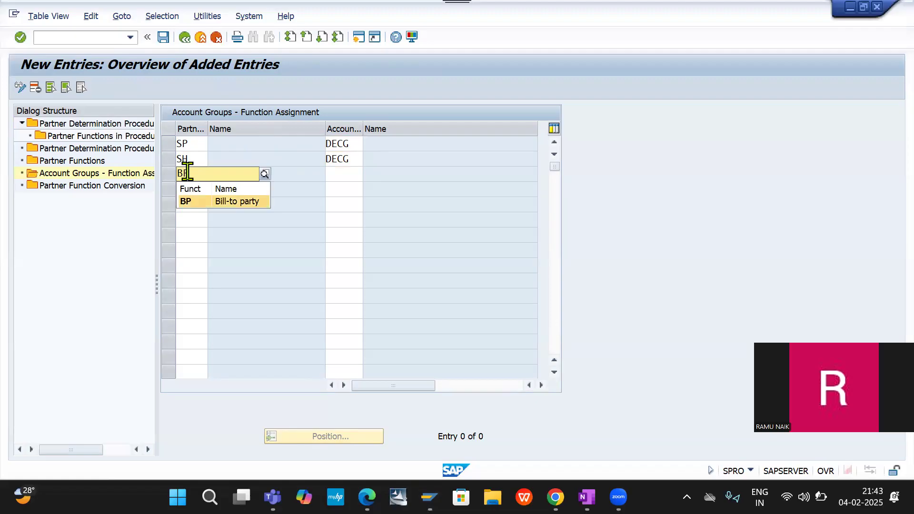
key("Return")
key("Tab")
key("Down")
key("Return")
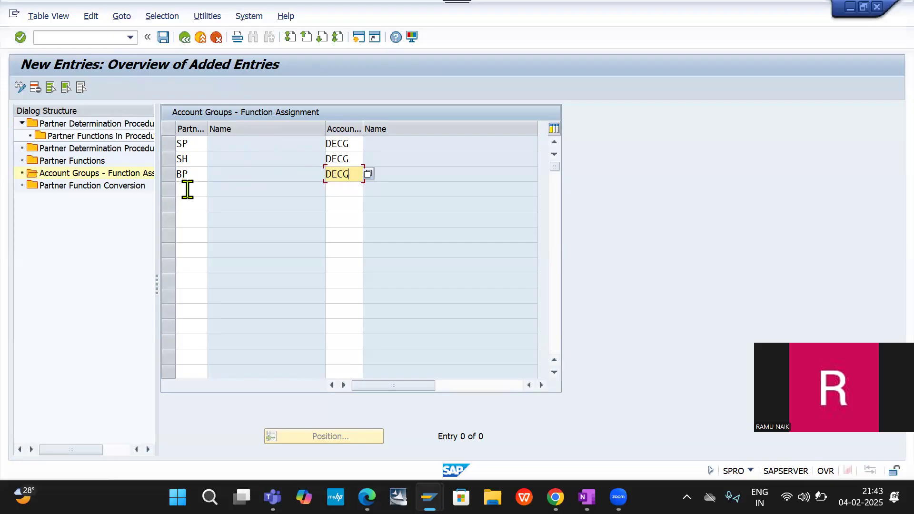
- Add partner function PY, payer, in the fourth row and assign it to account group DECG
left_click(186, 189)
type("P")
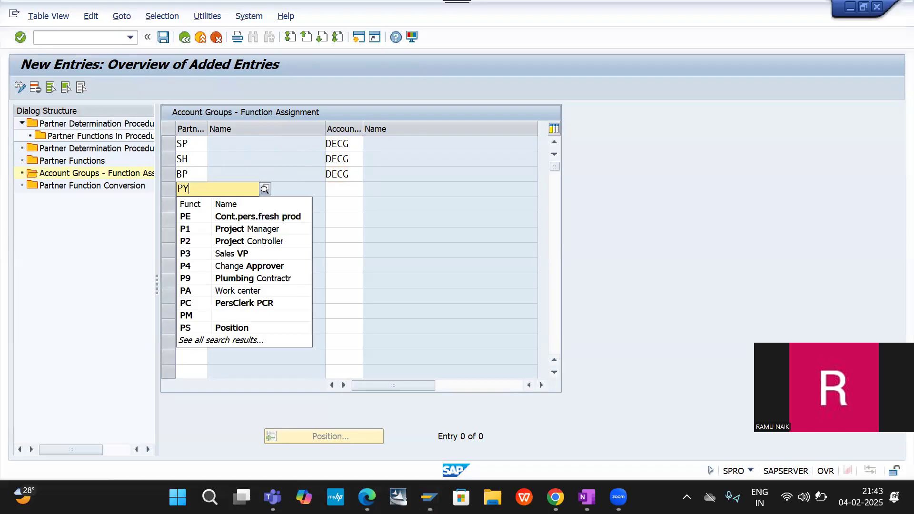
type("Y")
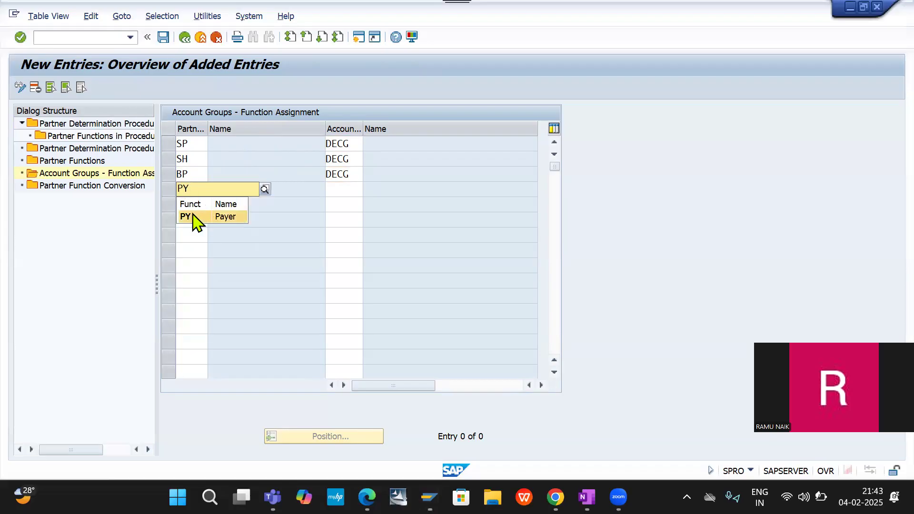
left_click(195, 218)
key("Tab")
type("DECG")
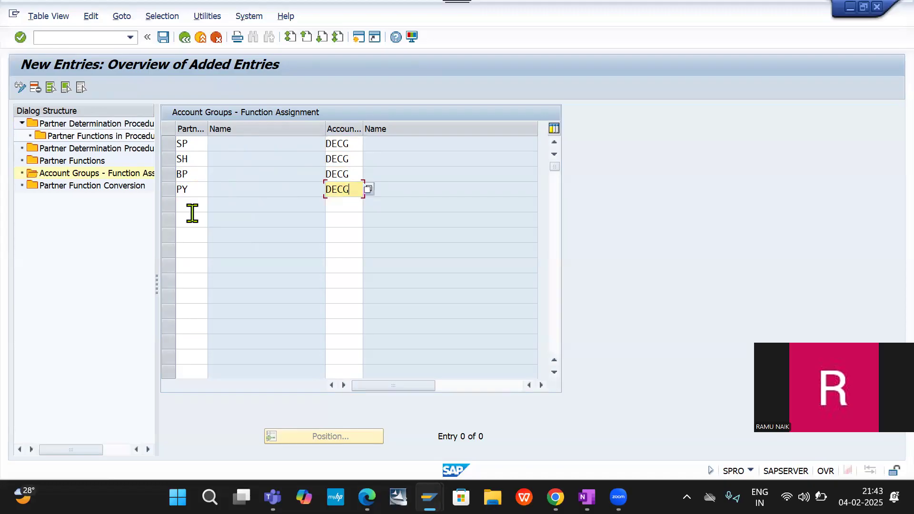
- Validate the four account group function assignments for DECG and save them to the customizing request
key("Return")
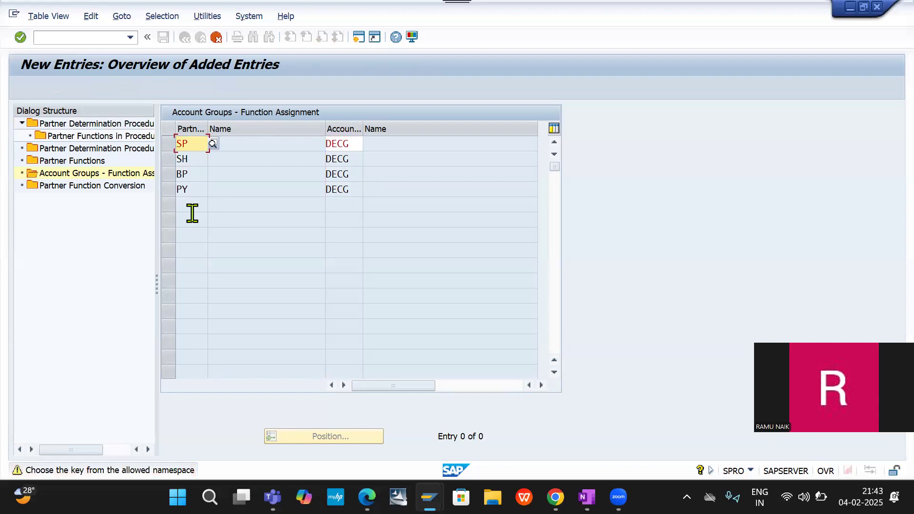
key("Return")
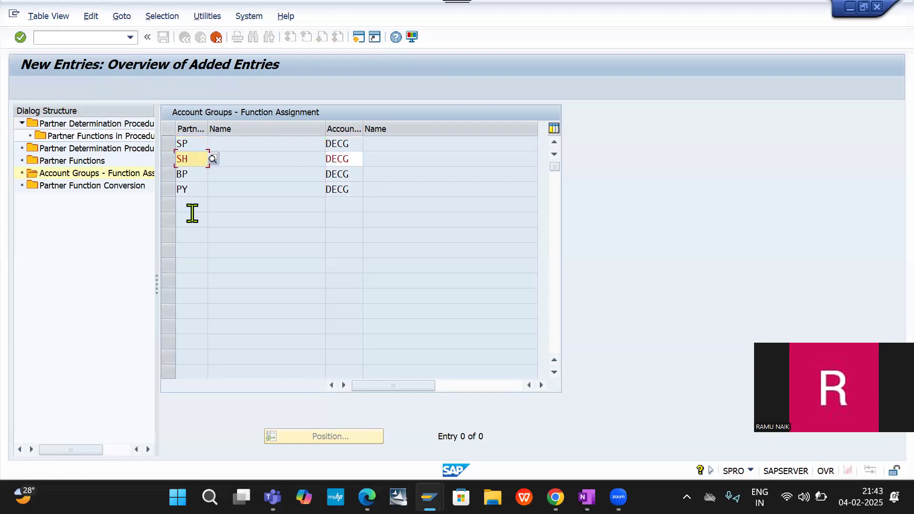
key("Return")
key("Return")
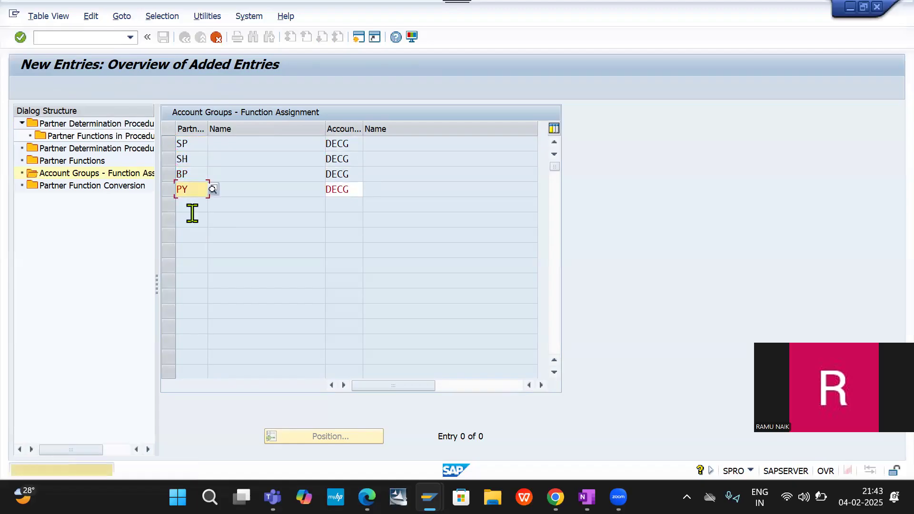
key("Return")
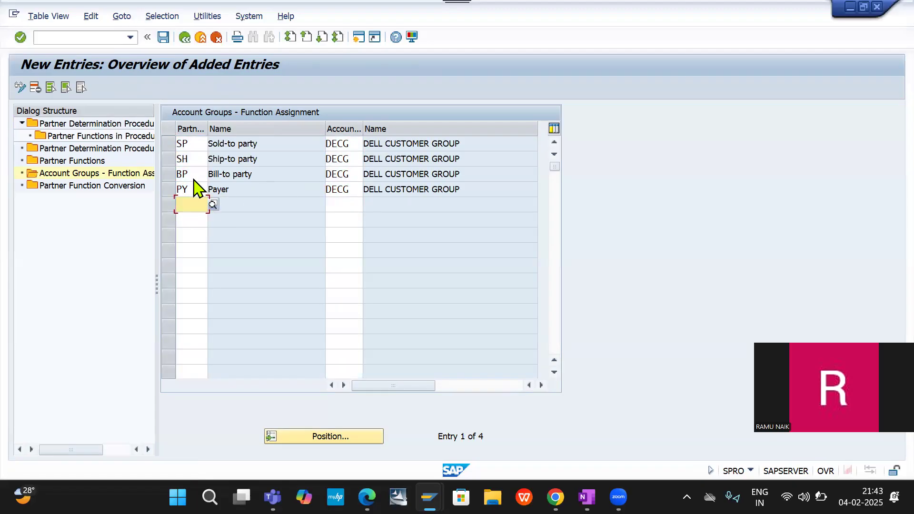
left_click(160, 39)
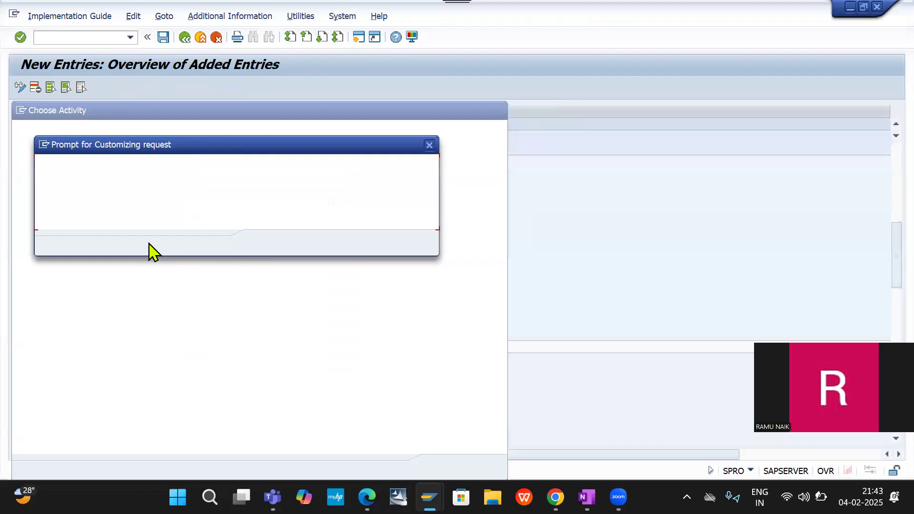
left_click(264, 243)
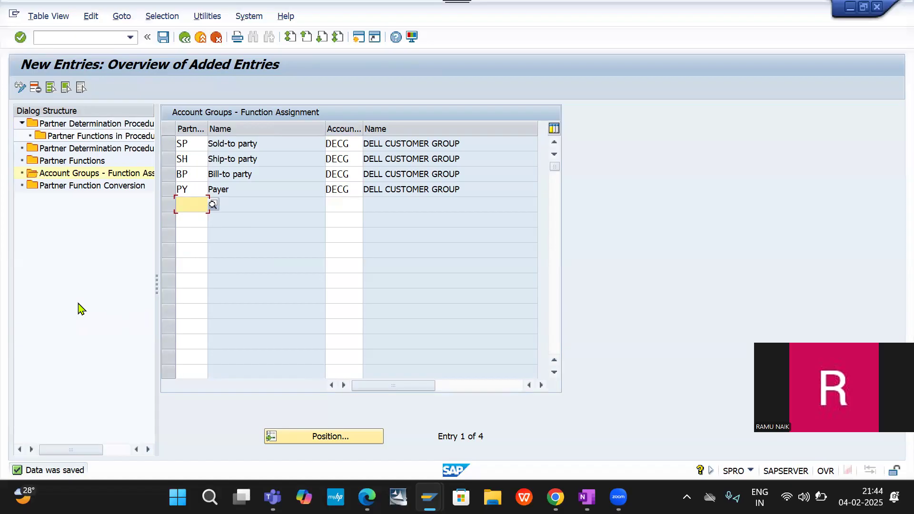
- Create a new entry in Partner Determination Procedures with the procedure key DE20
double_click(69, 127)
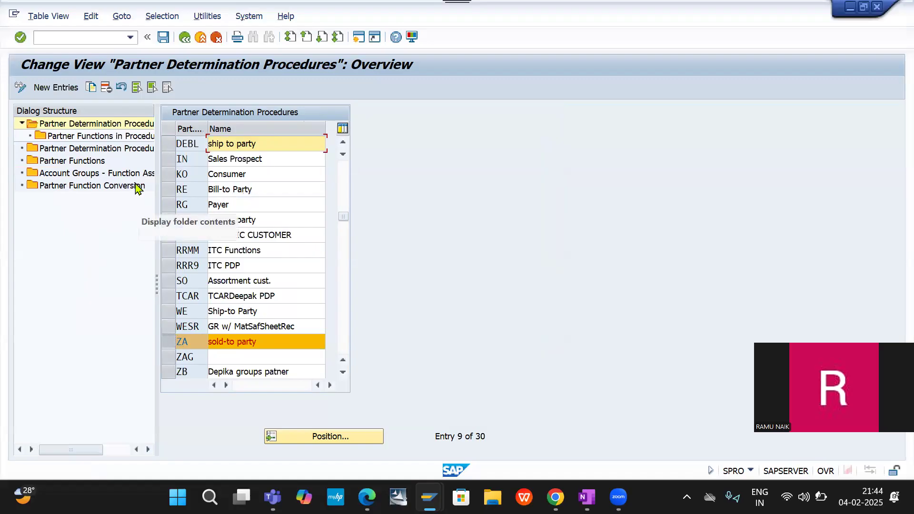
left_click(49, 88)
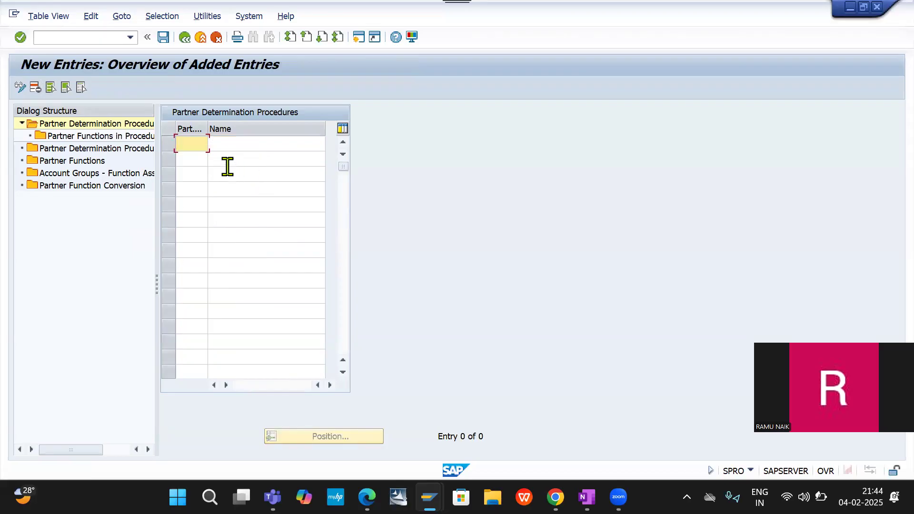
type("DE20")
key("Tab")
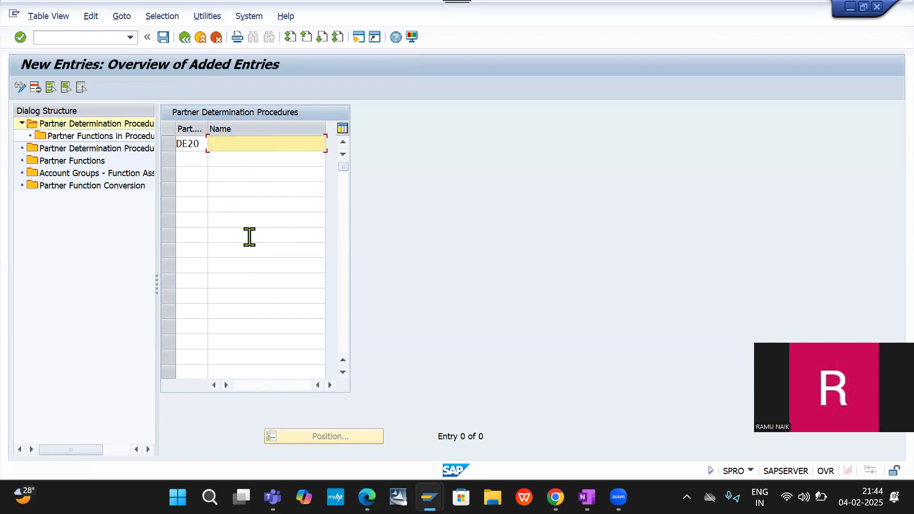
- Name procedure DE20 "DE20 Partner determi" and save the new partner determination procedure
type("DE20 Partner determi")
left_click(250, 235)
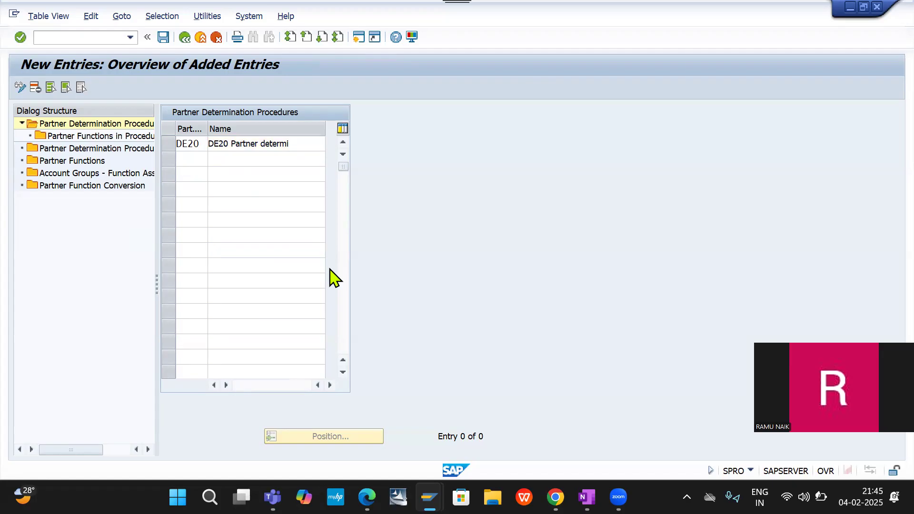
key("Return")
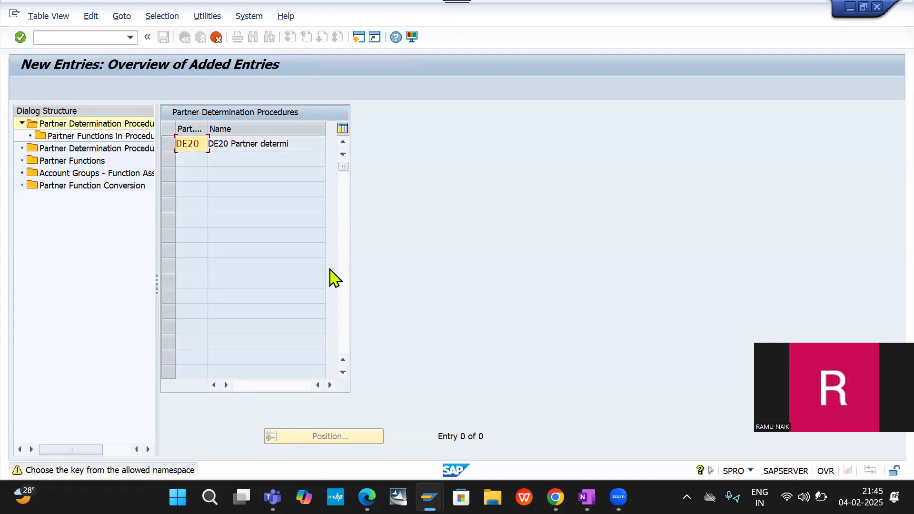
key("Return")
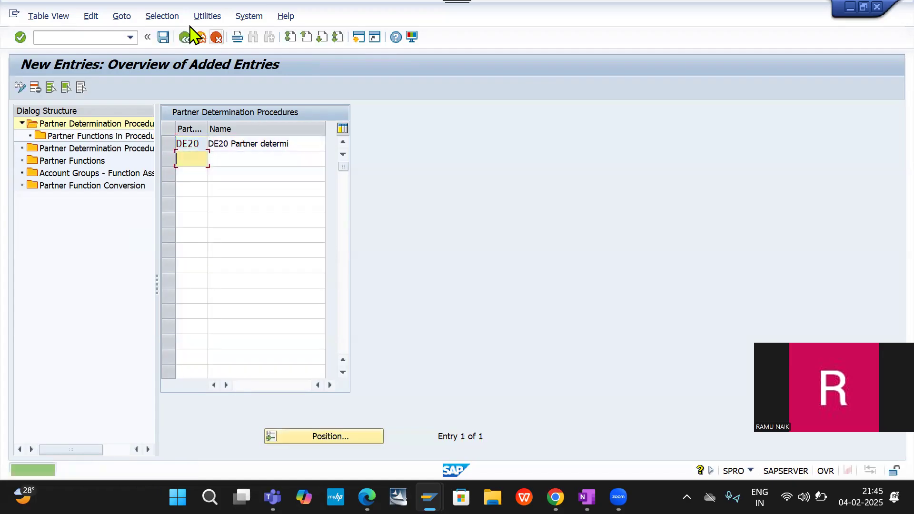
left_click(162, 36)
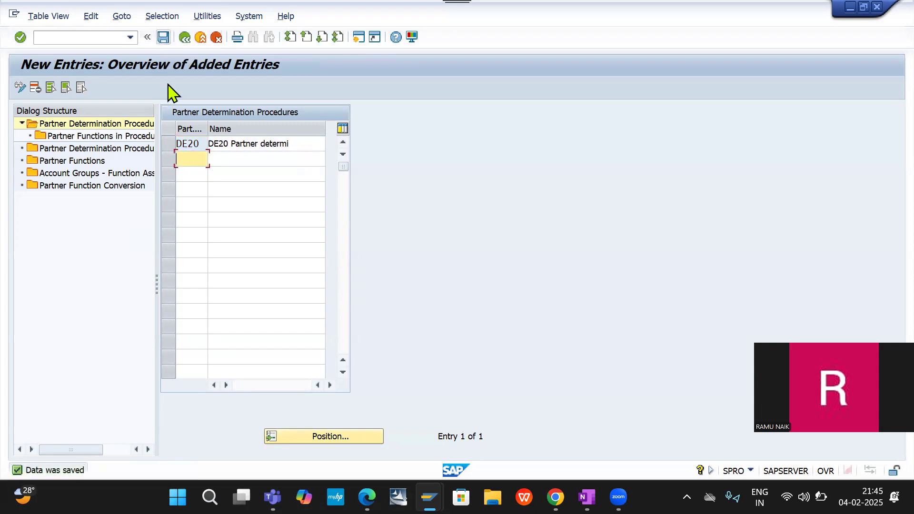
- Select procedure DE20, open its Partner Functions in Procedure, and start new entries there
left_click(167, 144)
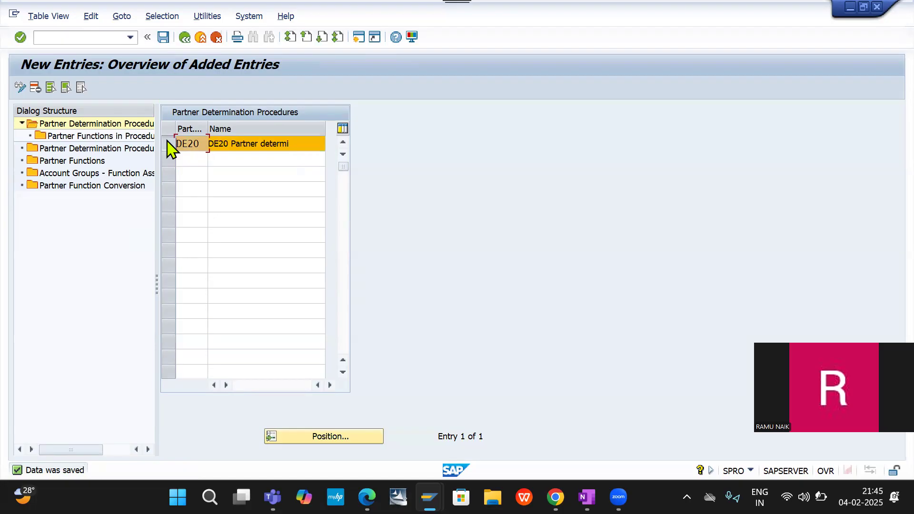
double_click(105, 137)
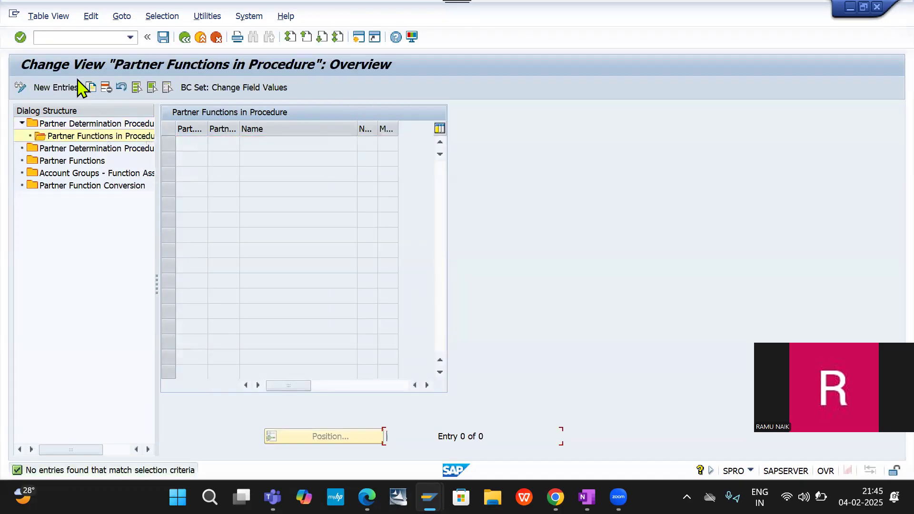
left_click(53, 88)
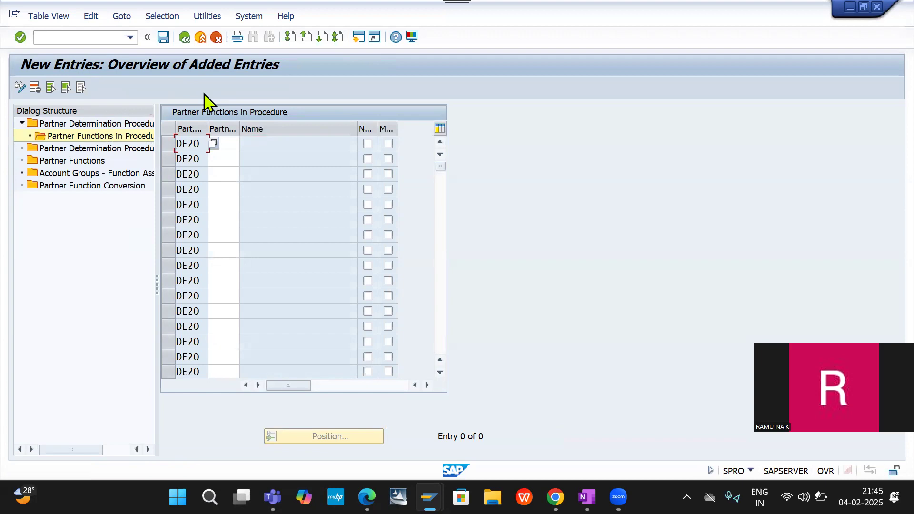
- Enter partner functions SP, SH, BP and PY in the first four rows for procedure DE20
left_click(230, 145)
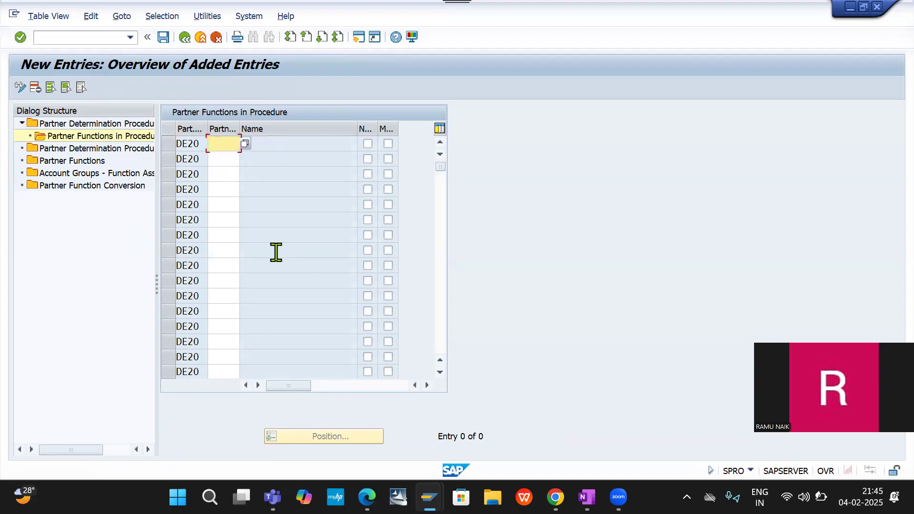
type("sp")
key("BackSpace")
key("BackSpace")
type("SP")
left_click(222, 160)
type("SH")
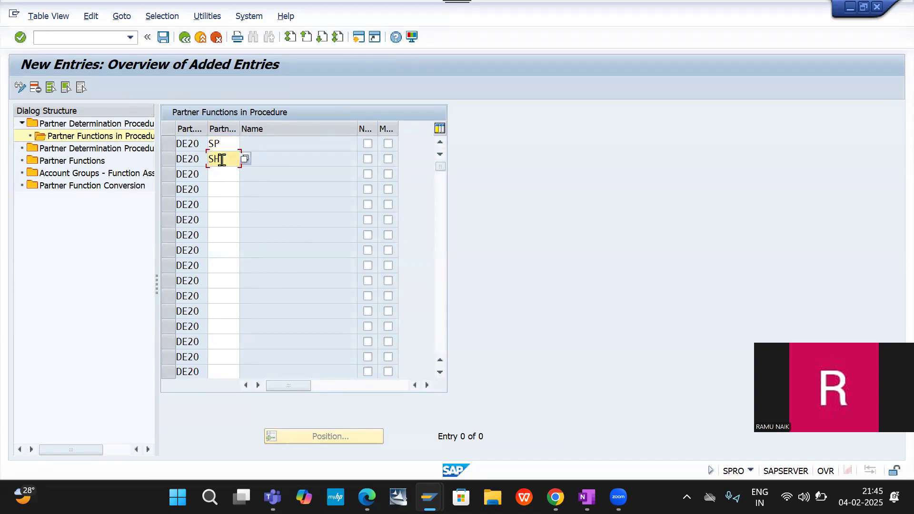
key("Down")
type("BP")
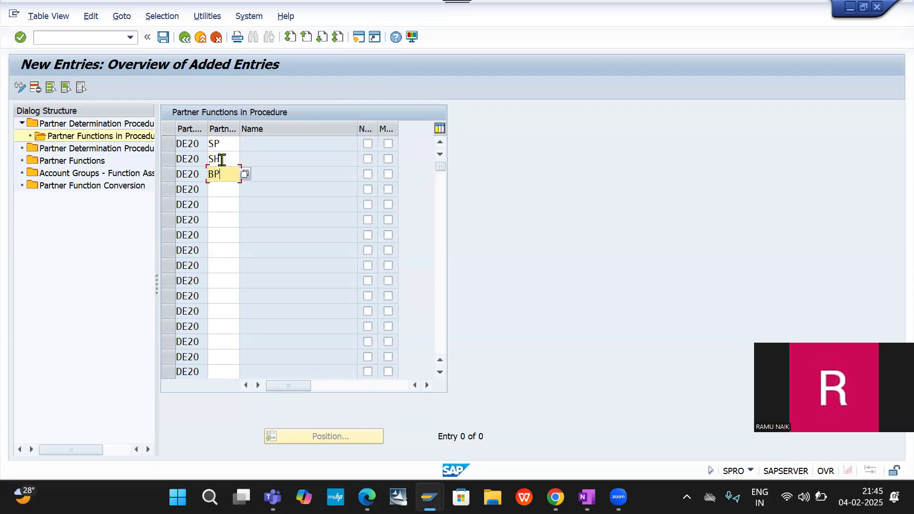
key("Down")
type("PY")
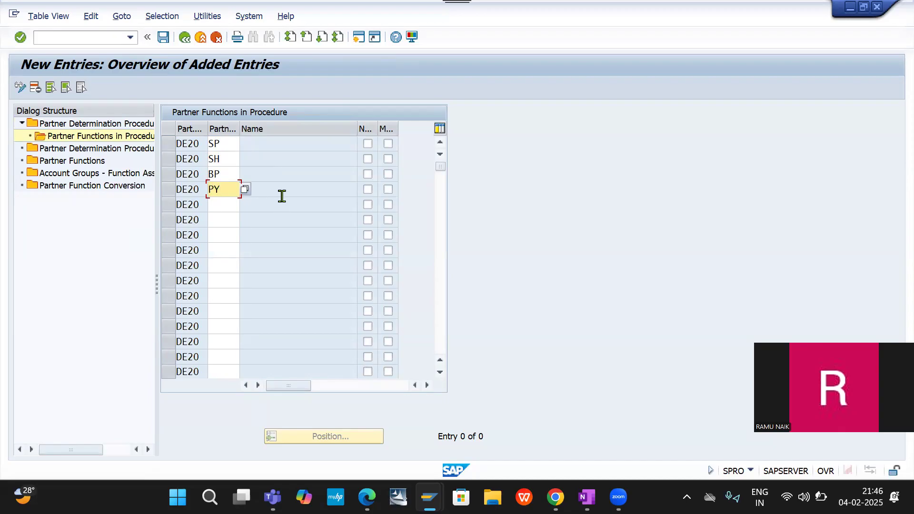
- Mark SP as not modifiable and SP, SH, BP and PY as mandatory in procedure DE20, and save the entries
left_click(219, 144)
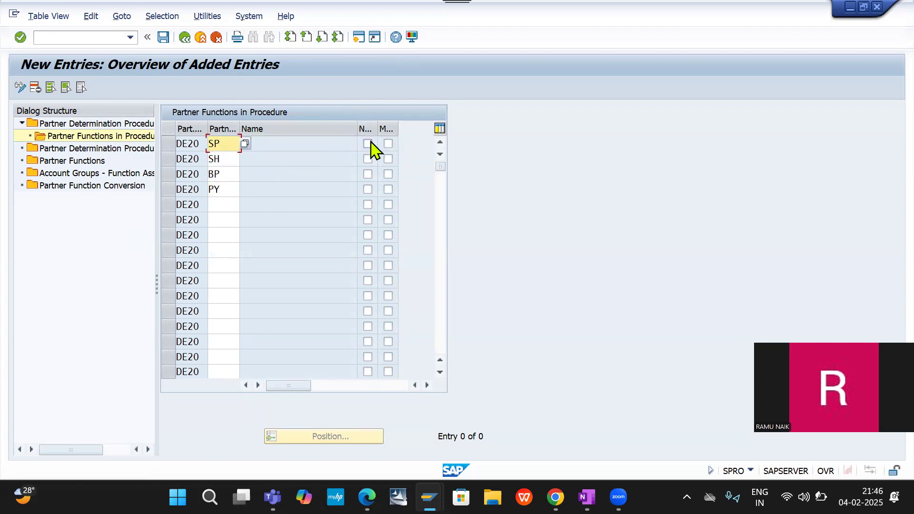
left_click(369, 143)
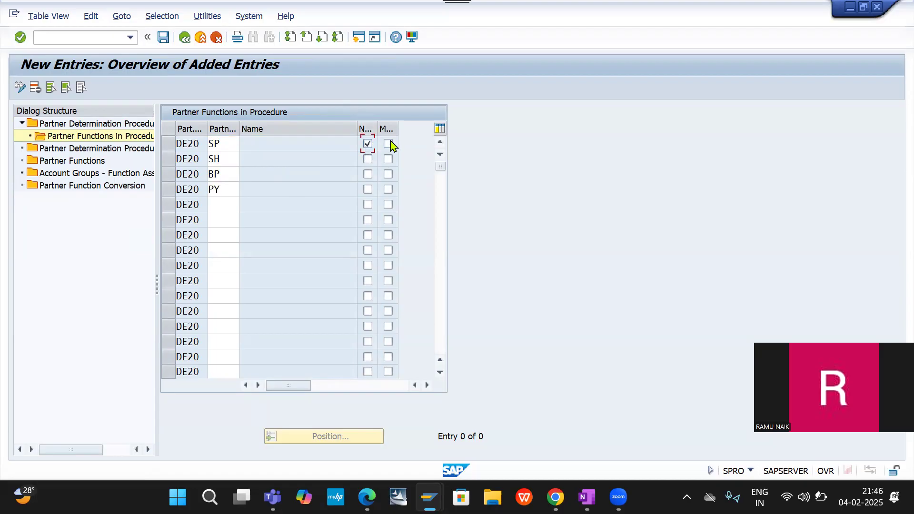
left_click(389, 144)
left_click(389, 159)
left_click(388, 174)
left_click(388, 190)
key("Return")
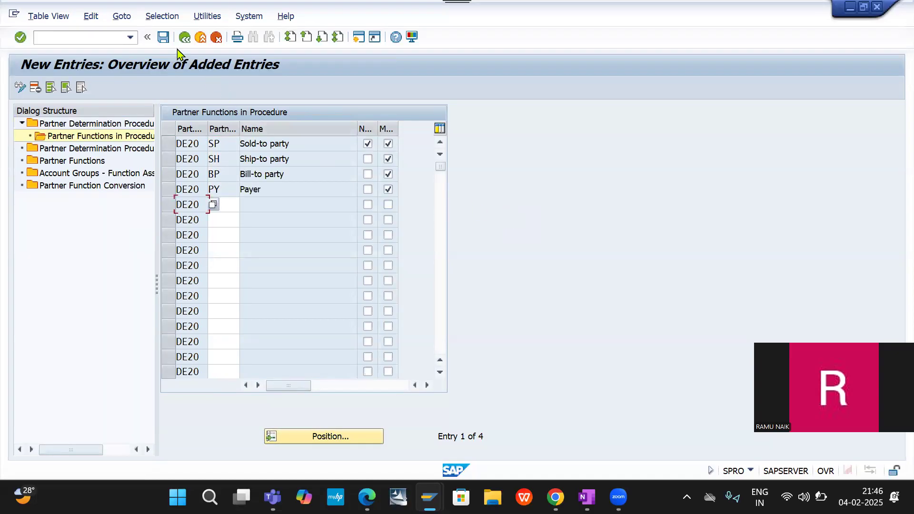
left_click(163, 38)
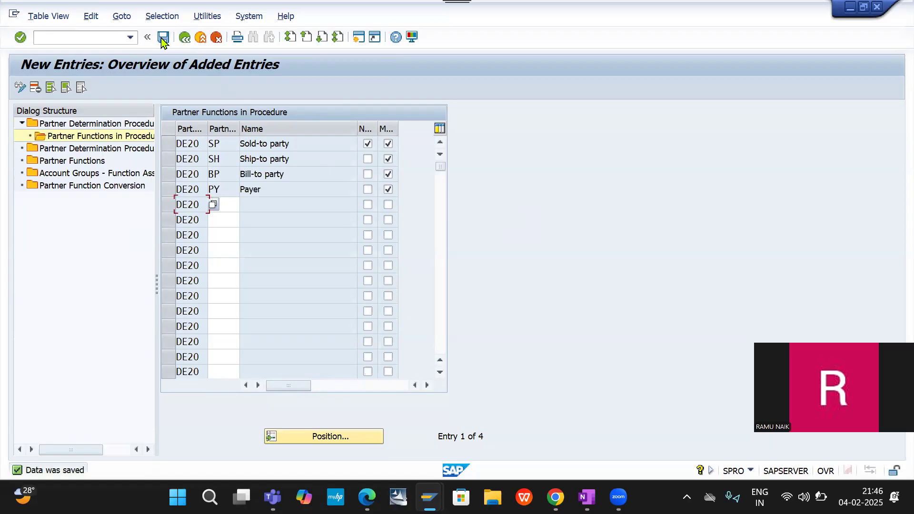
- Open Partner Determination Procedure Assignment and jump to the entry for account group DECG
double_click(81, 149)
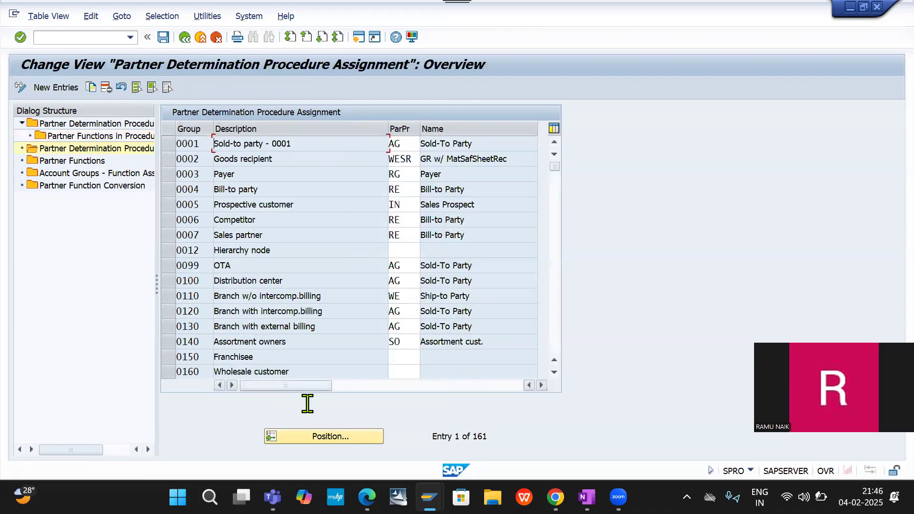
left_click(325, 439)
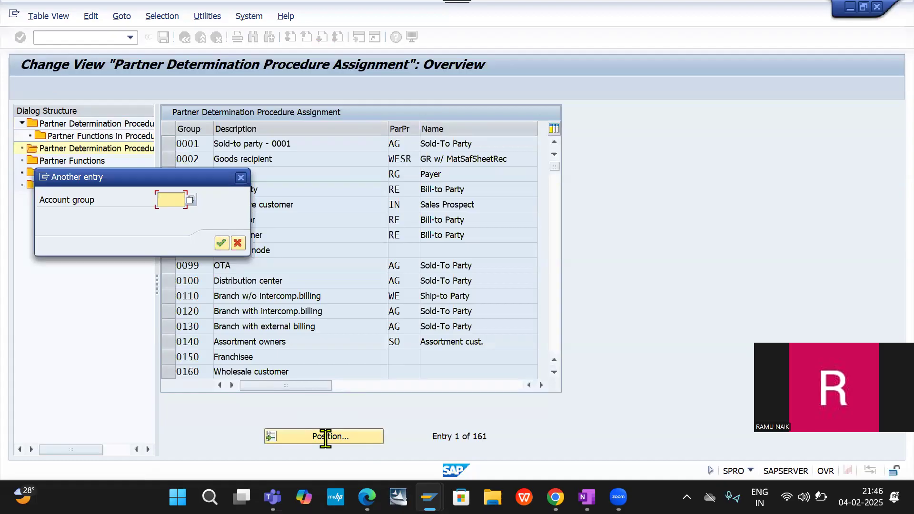
type("DECG")
key("Return")
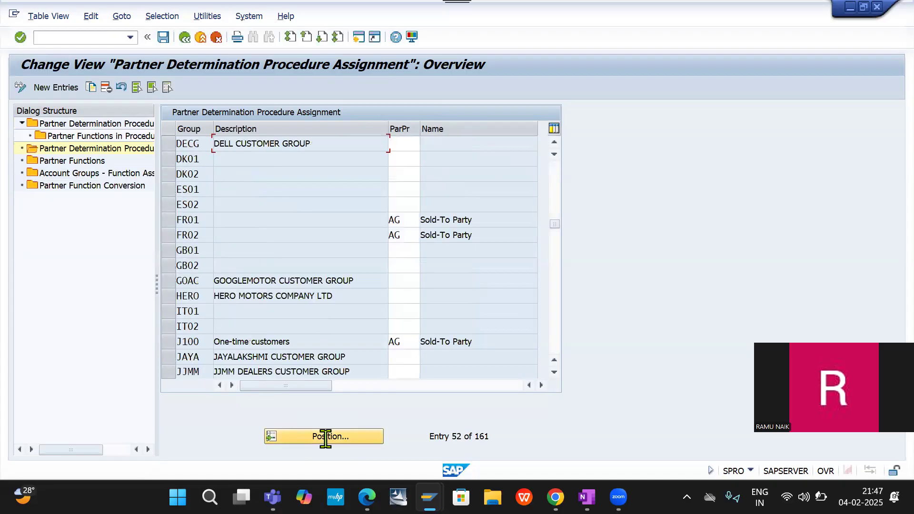
- Assign partner determination procedure DE20 to account group DECG and save the assignment
left_click(406, 144)
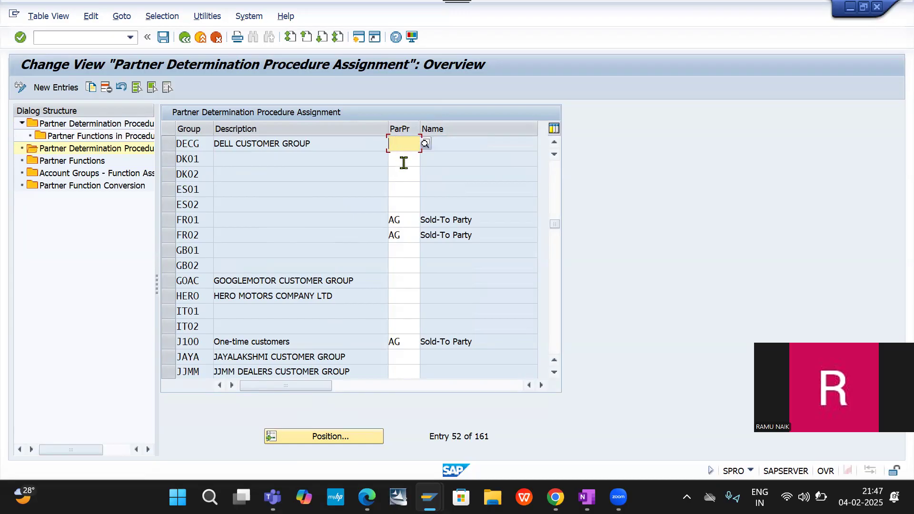
type("DE20")
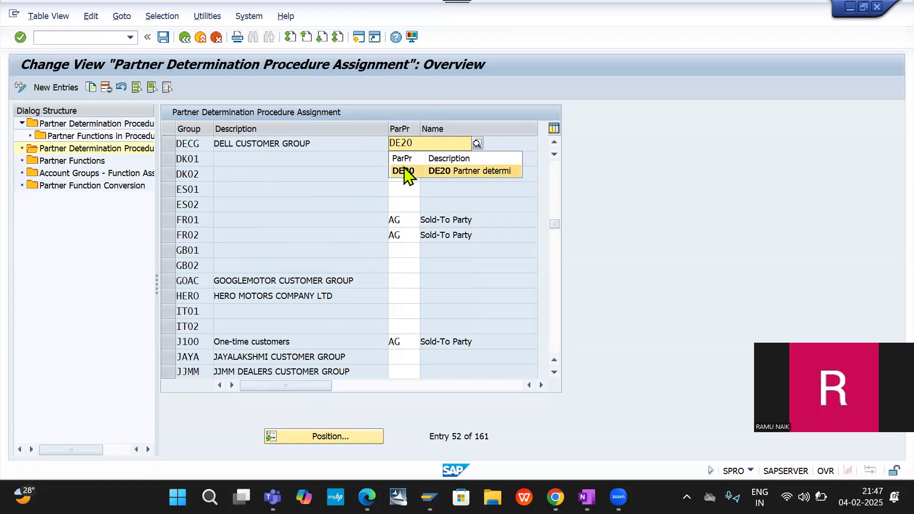
left_click(403, 172)
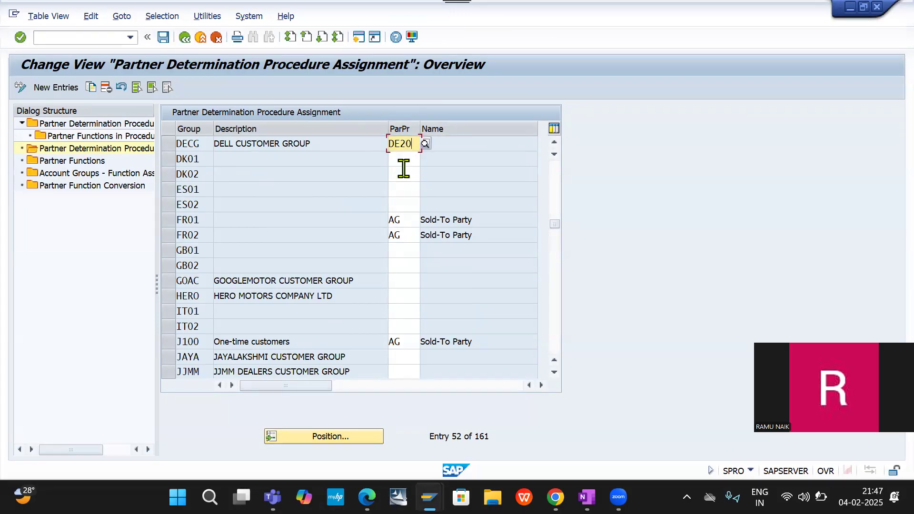
key("Return")
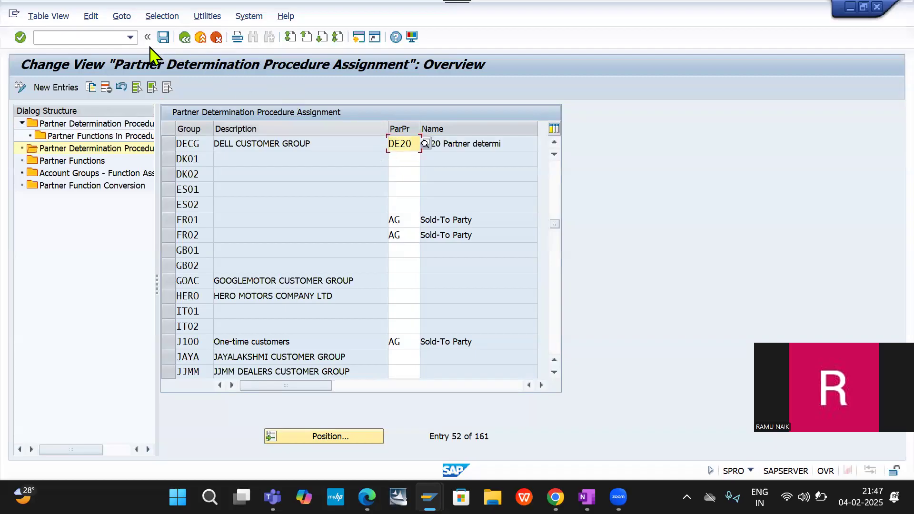
left_click(163, 38)
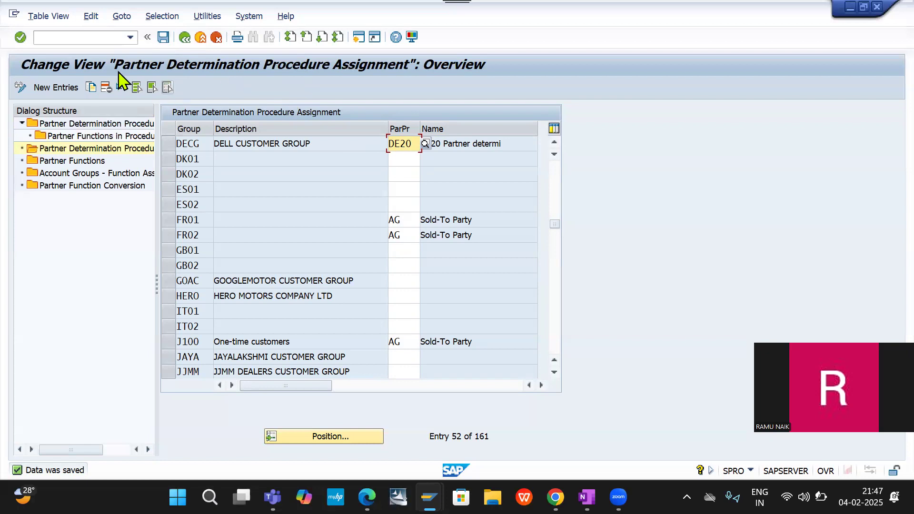
- Leave the partner determination views and close the list of partner determination activities
left_click(67, 37)
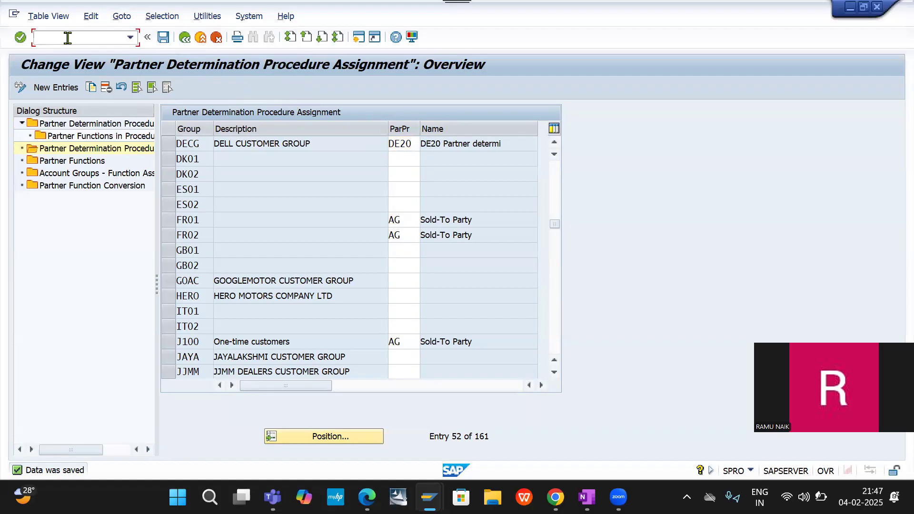
left_click(186, 38)
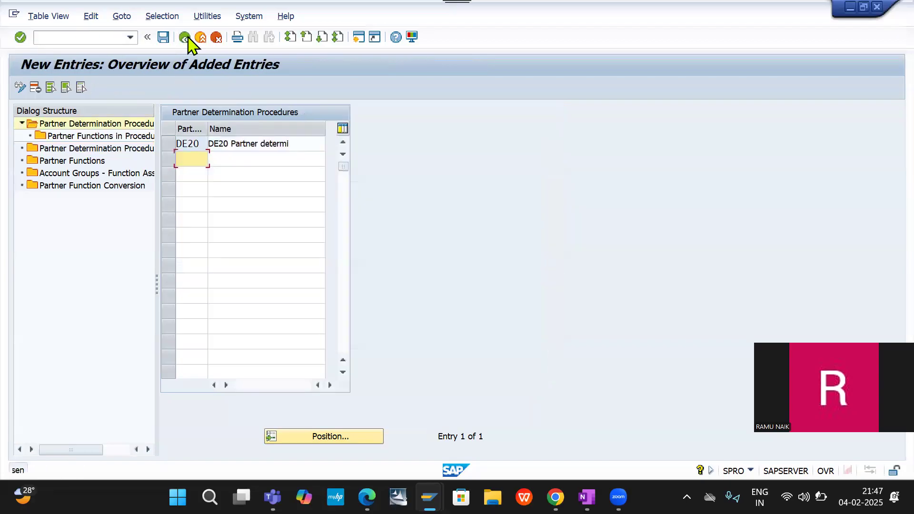
left_click(163, 41)
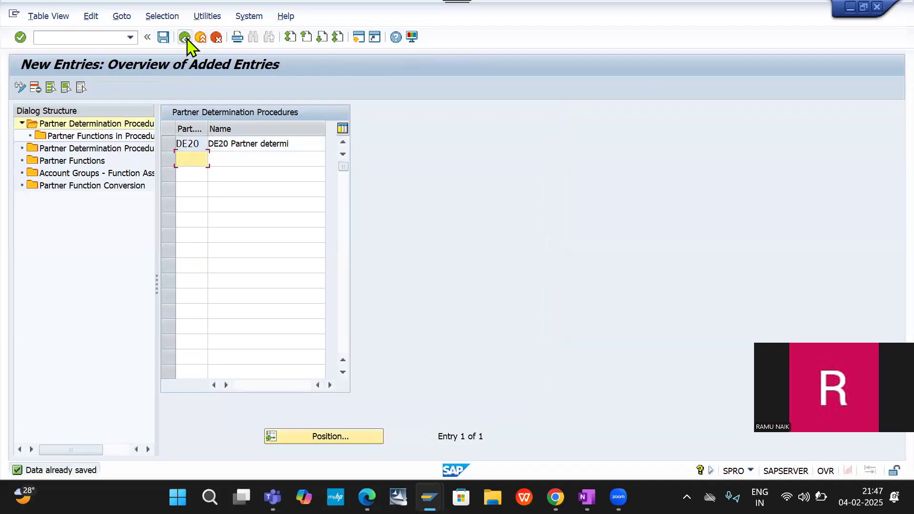
left_click(186, 37)
left_click(186, 38)
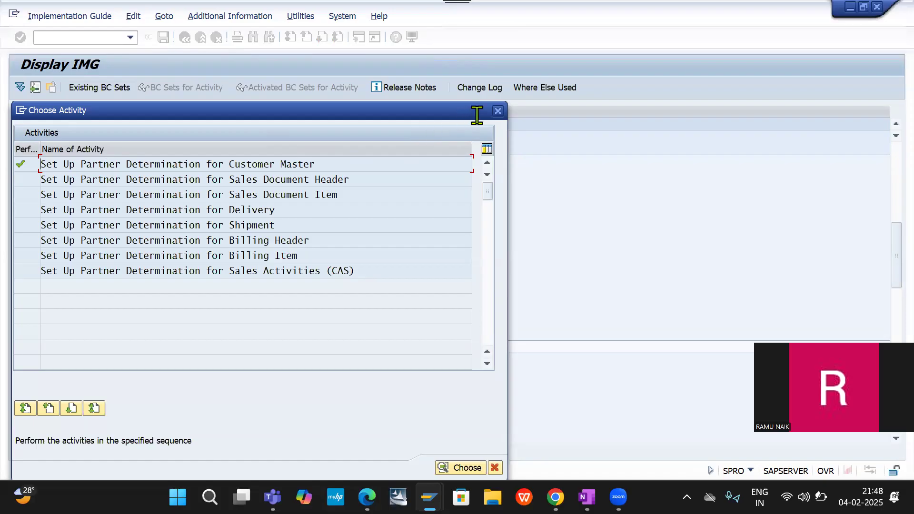
left_click(498, 111)
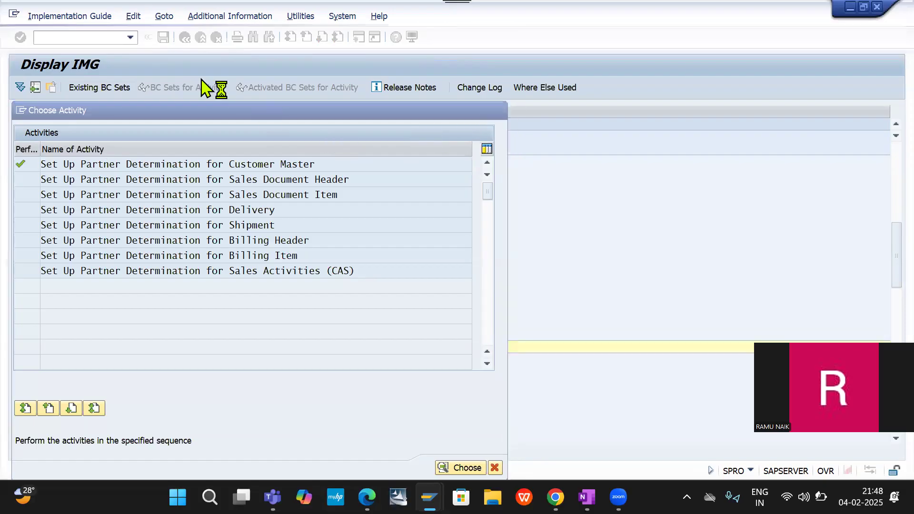
- Restart customizing with transaction /NSPRO and display the SAP Reference IMG
type("/NSPRO")
key("Return")
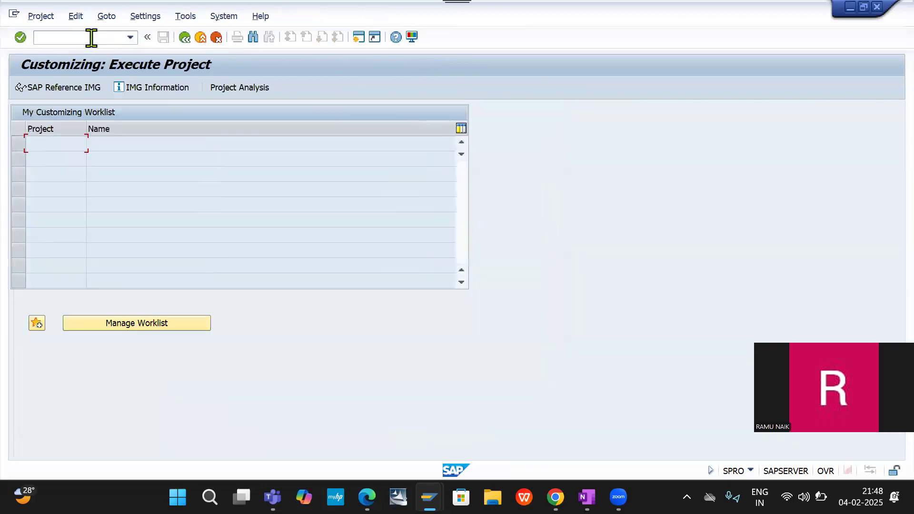
left_click(76, 91)
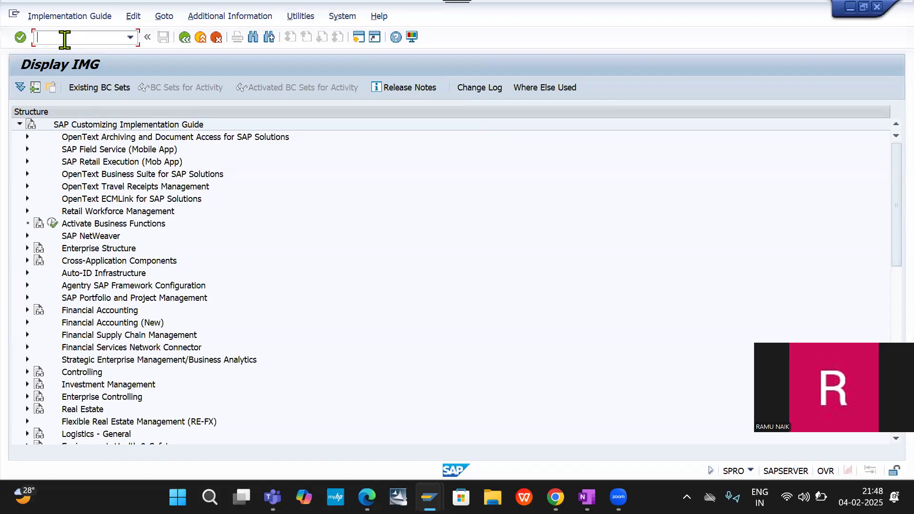
type("/NSPRO")
key("Return")
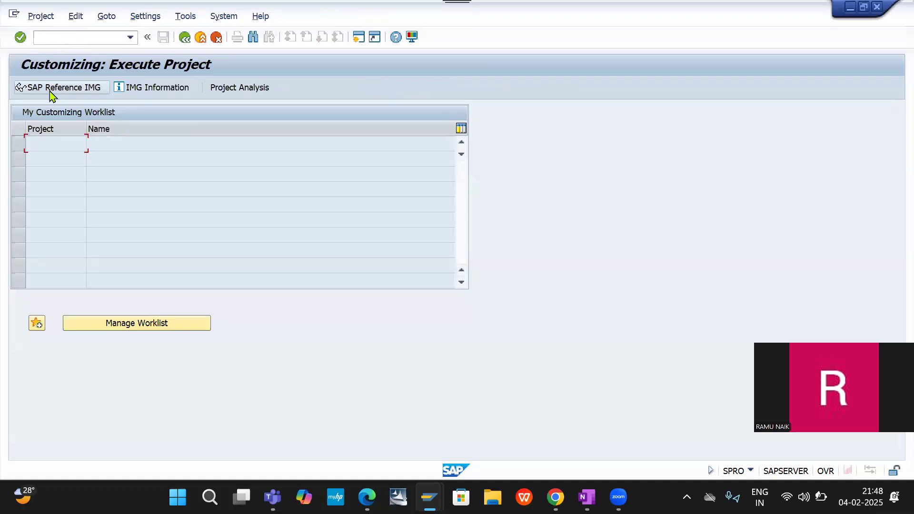
left_click(53, 95)
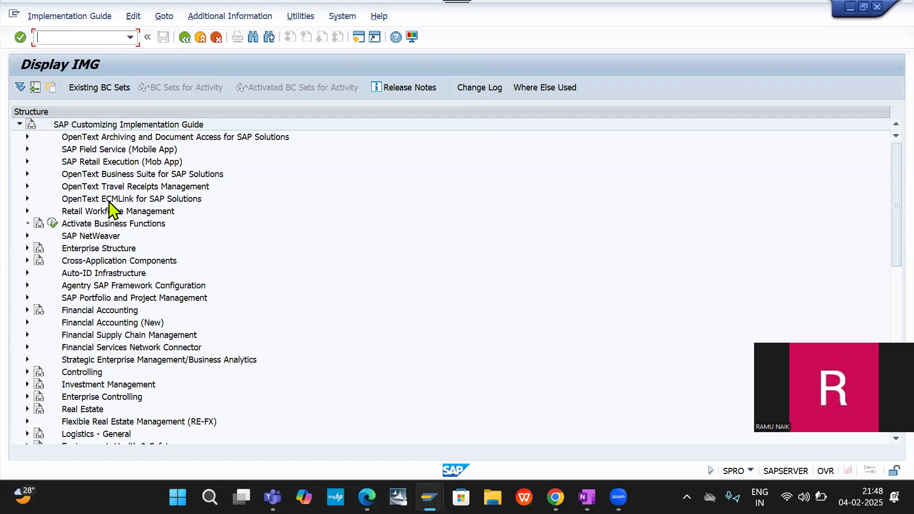
- Open Assign Shipping Points under Logistics Execution, Shipping, Basic Shipping Functions, Shipping Point and Goods Receiving Point Determination
scroll(110, 208, "down", 5)
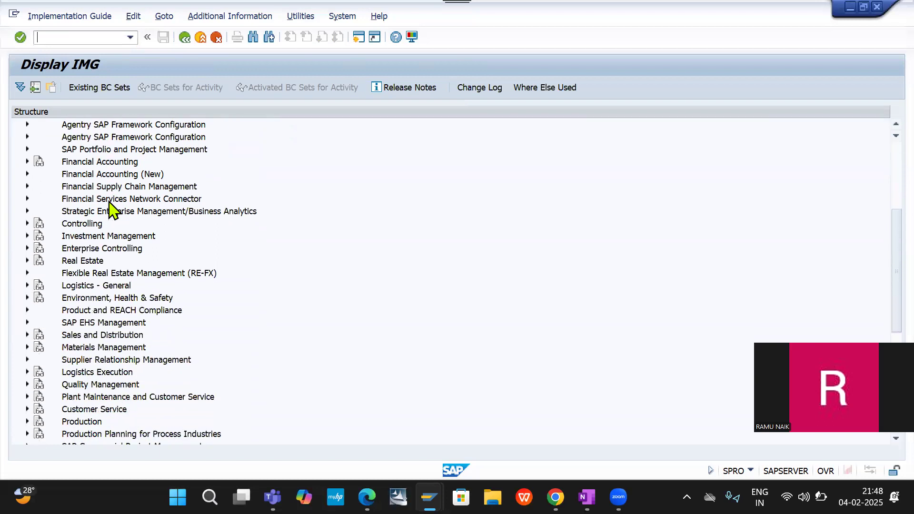
scroll(110, 208, "up", 1)
scroll(112, 295, "down", 4)
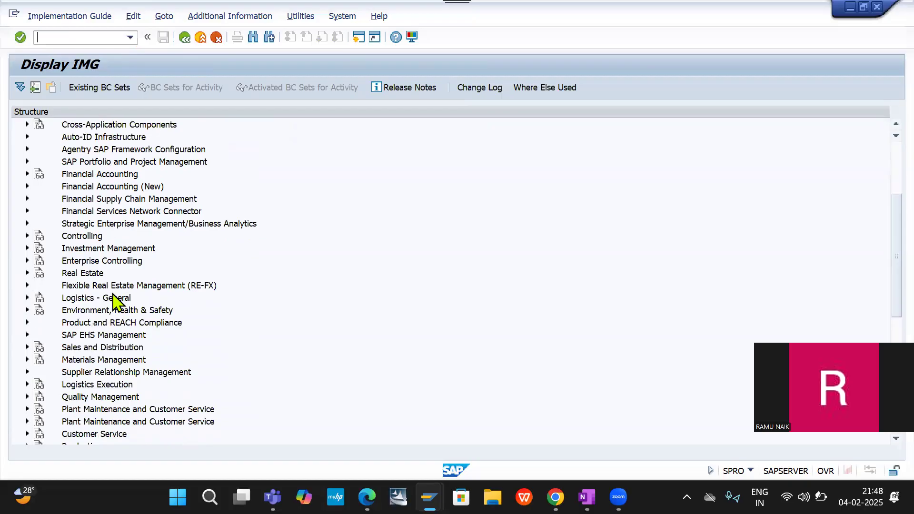
scroll(116, 300, "down", 4)
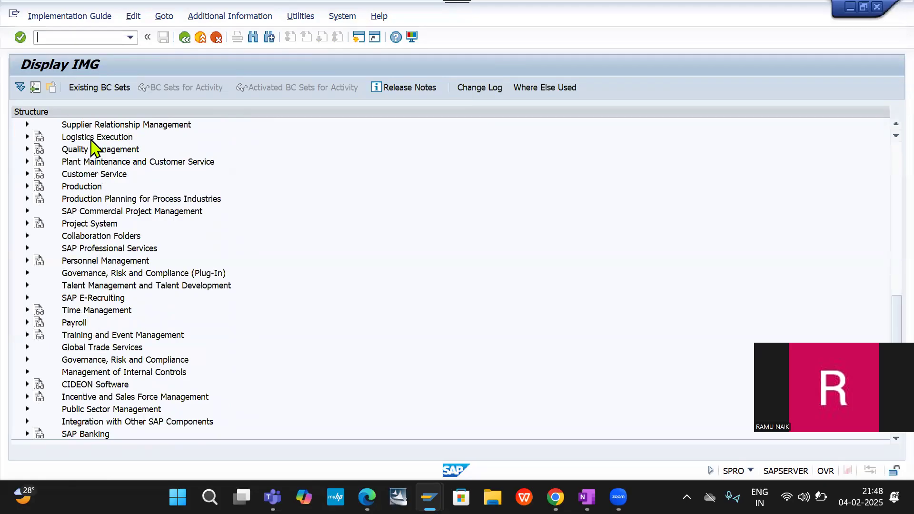
left_click(28, 137)
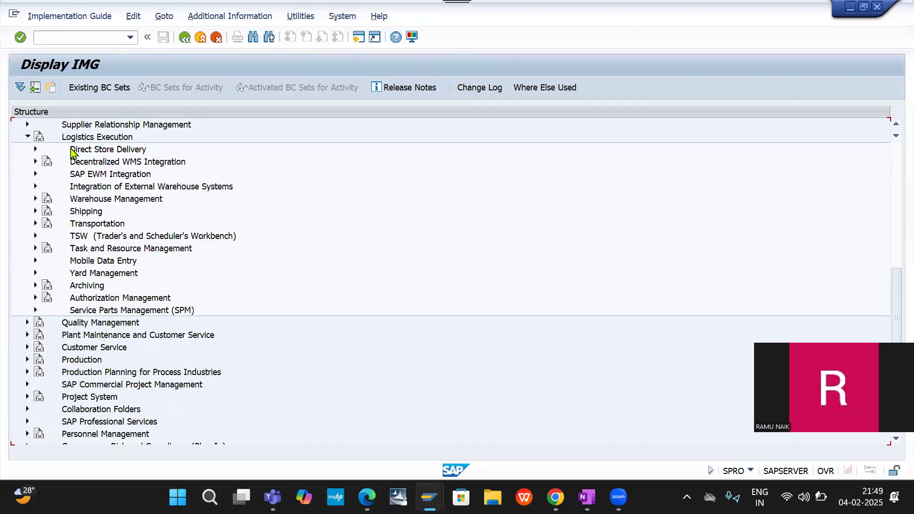
left_click(35, 211)
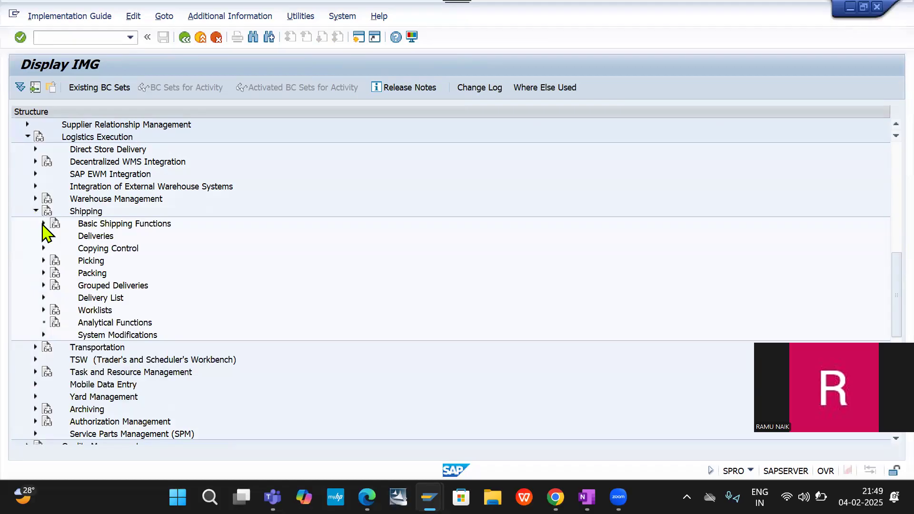
left_click(44, 223)
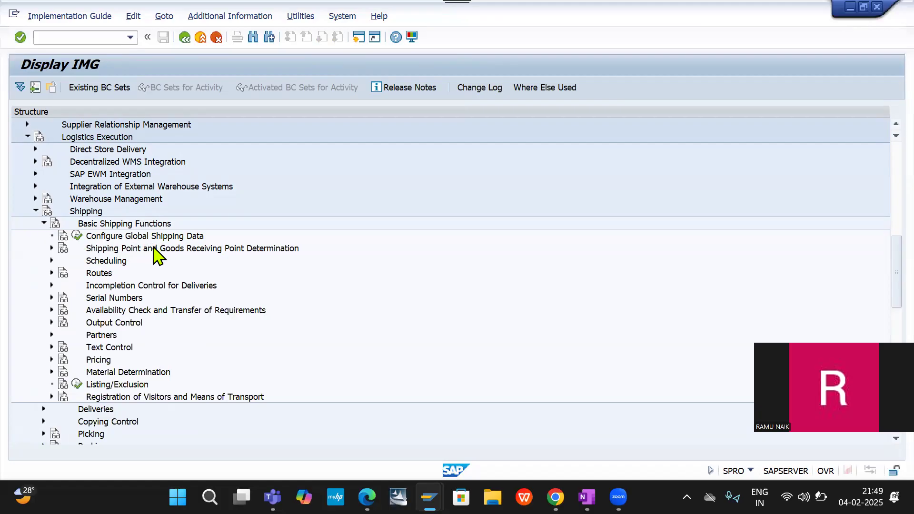
left_click(51, 249)
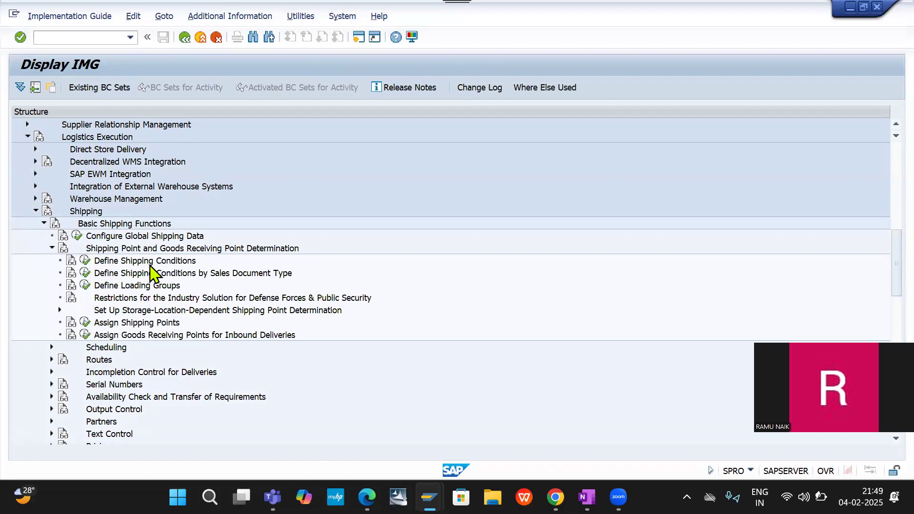
left_click(83, 326)
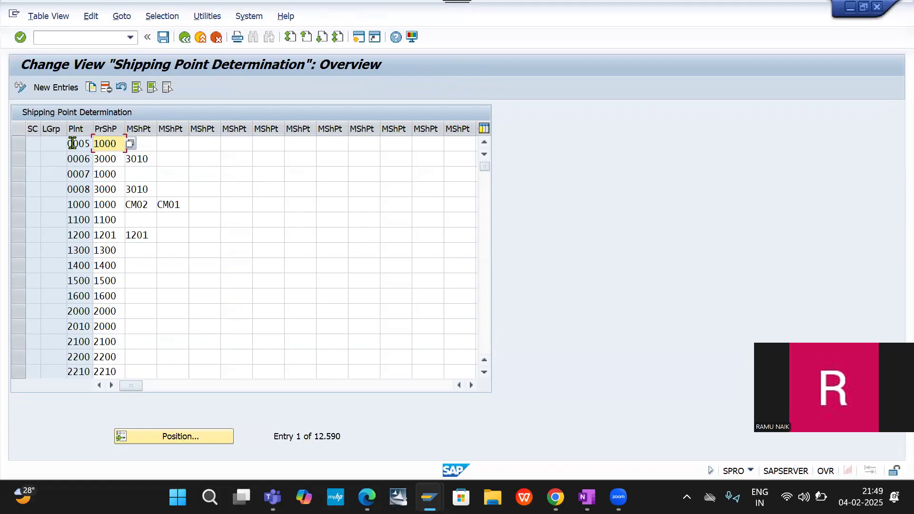
- Start a new shipping point determination entry with shipping condition 02 (Standard) and loading group 0003 (Manual)
left_click(67, 89)
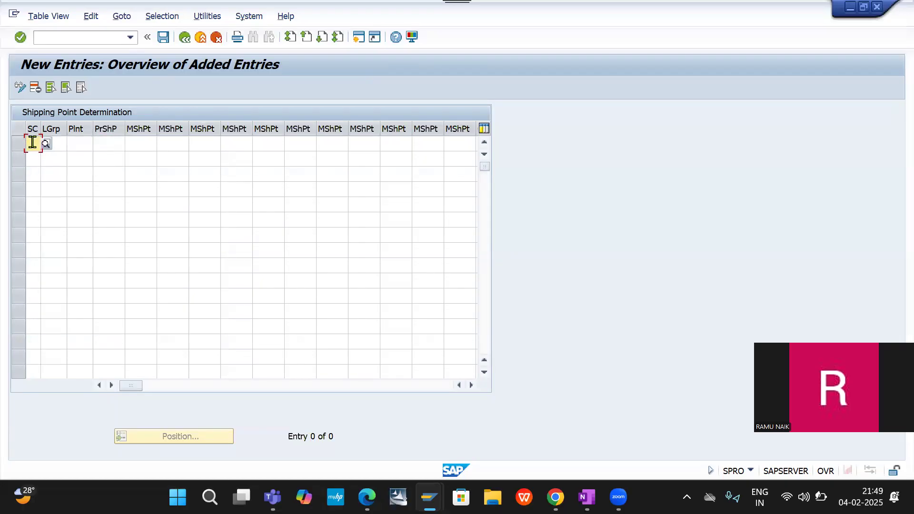
left_click(46, 144)
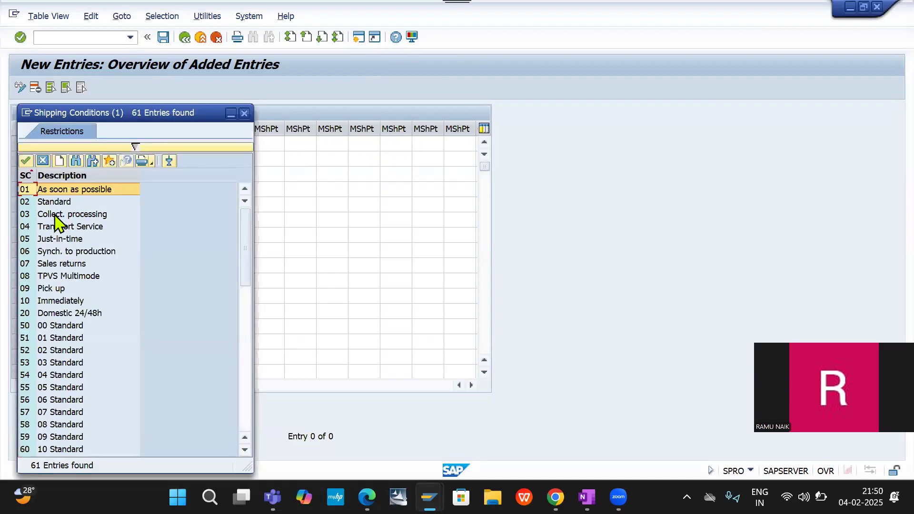
left_click(68, 205)
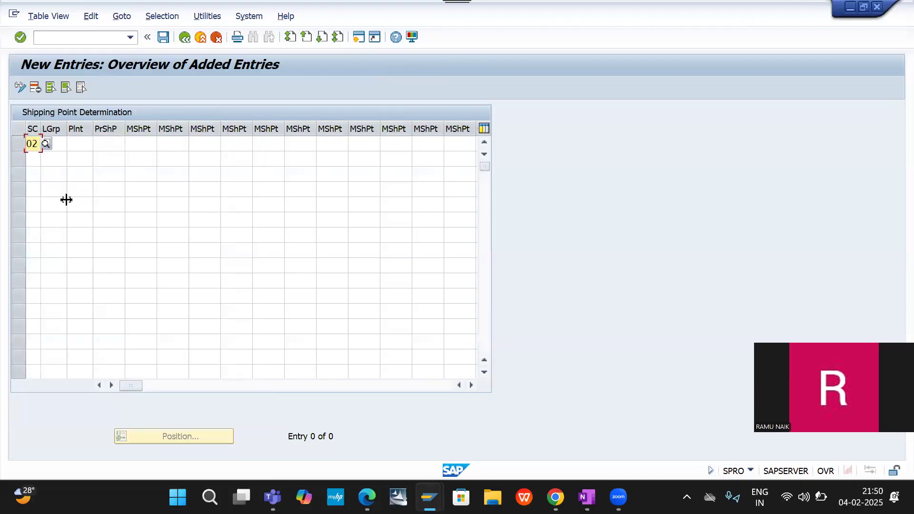
key("Tab")
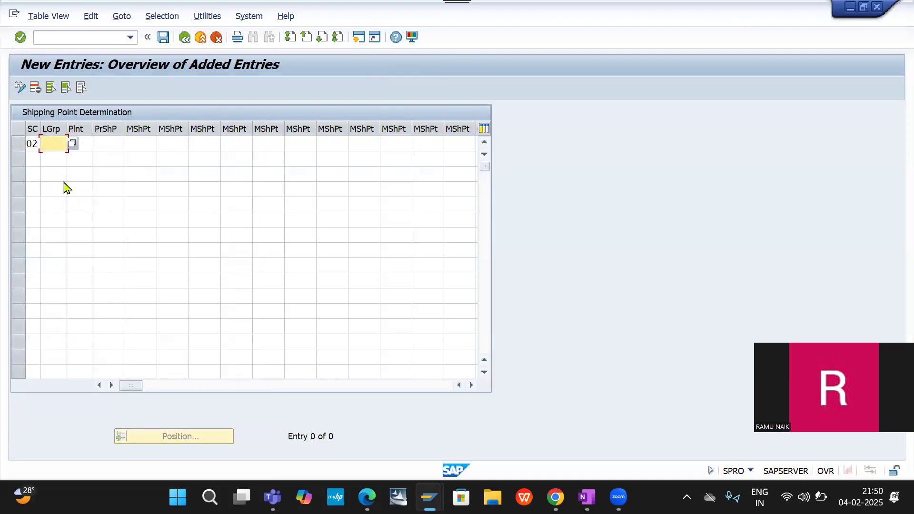
left_click(73, 146)
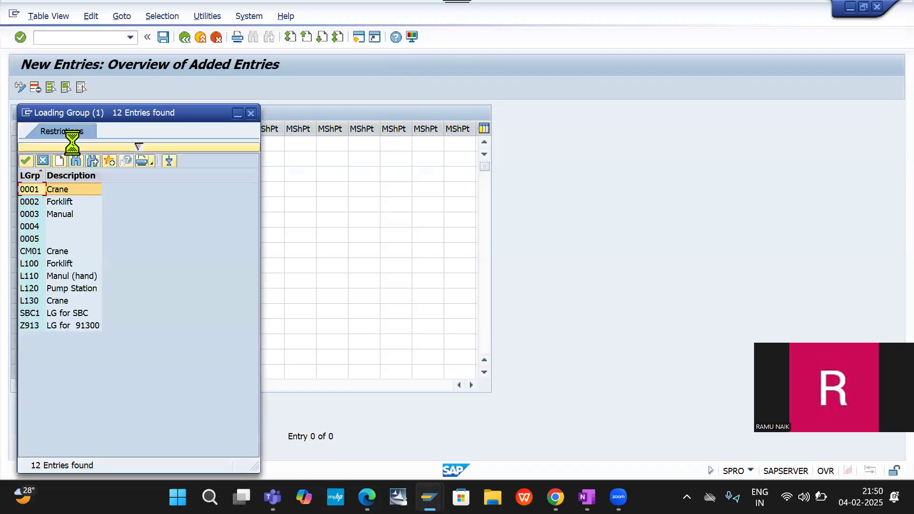
double_click(62, 220)
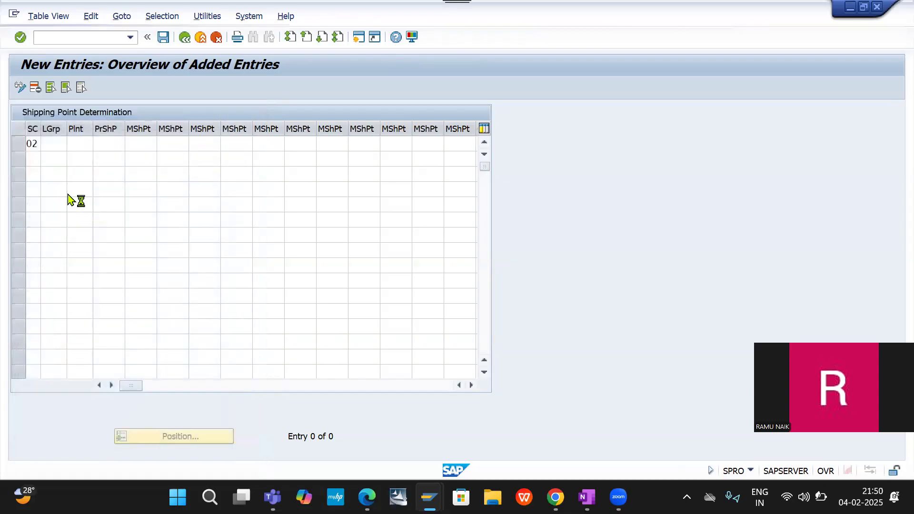
- Enter plant DE20 and proposed shipping point DESP in the new shipping point determination entry
left_click(81, 145)
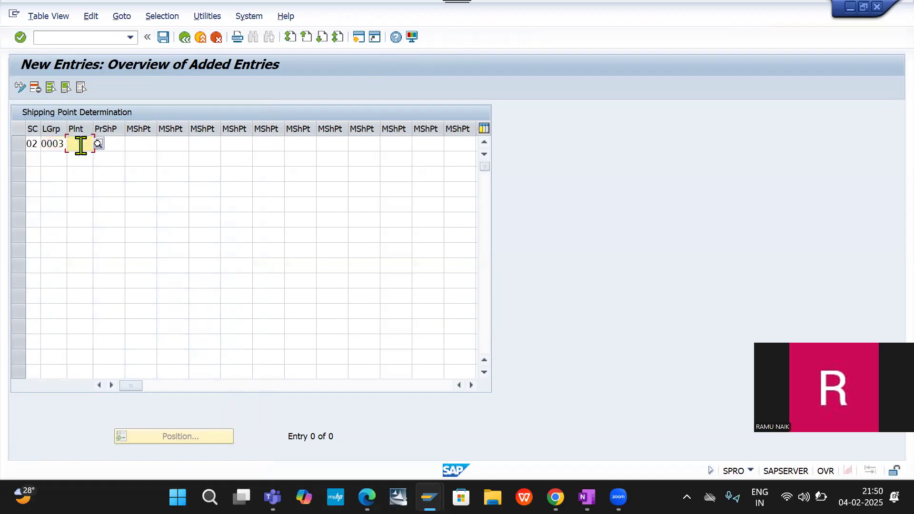
type("DE20")
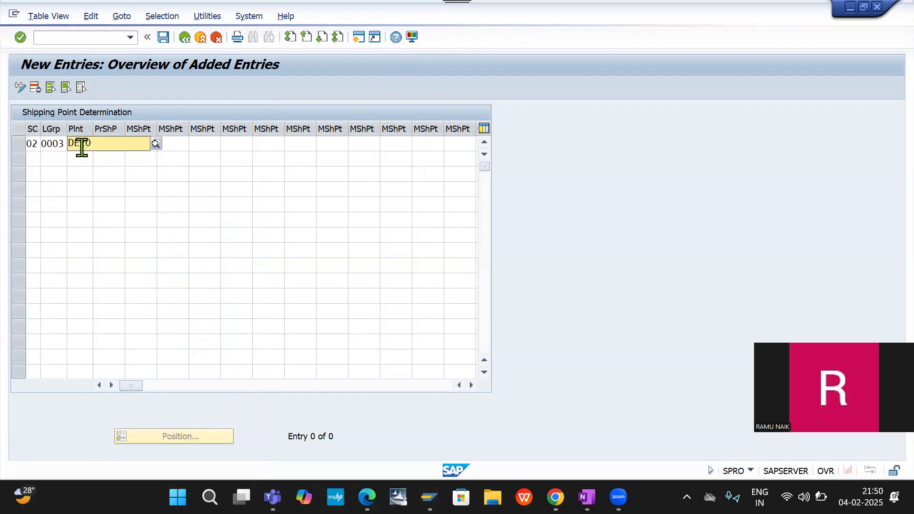
left_click(88, 173)
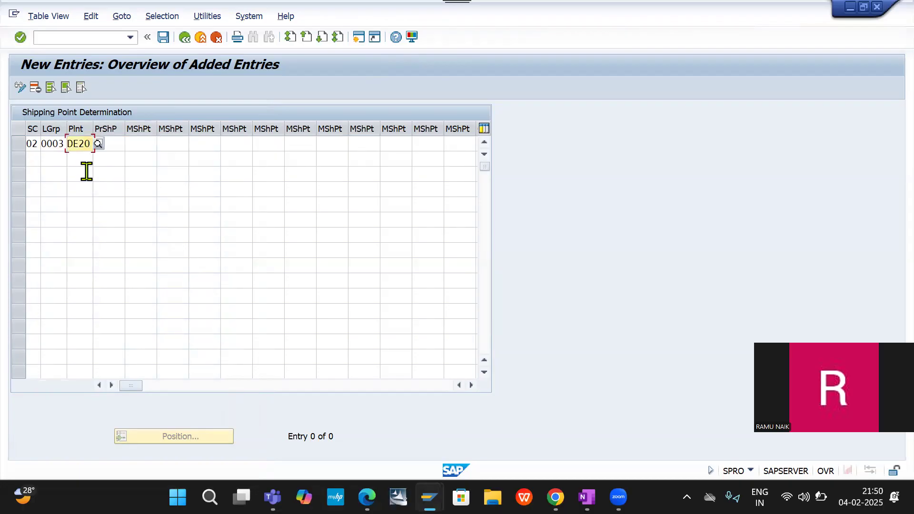
key("Tab")
type("DESP")
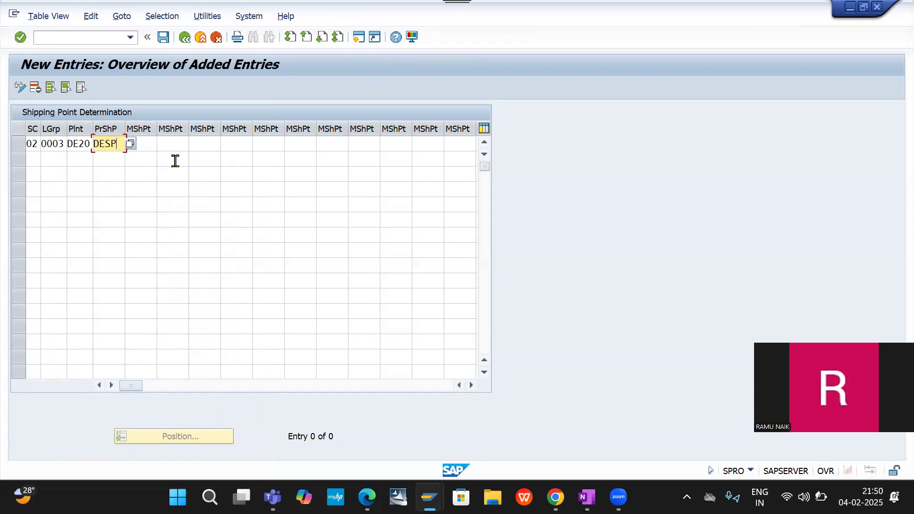
- Save the new shipping point determination entry for plant DE20 under customizing request ER7K901256
key("Return")
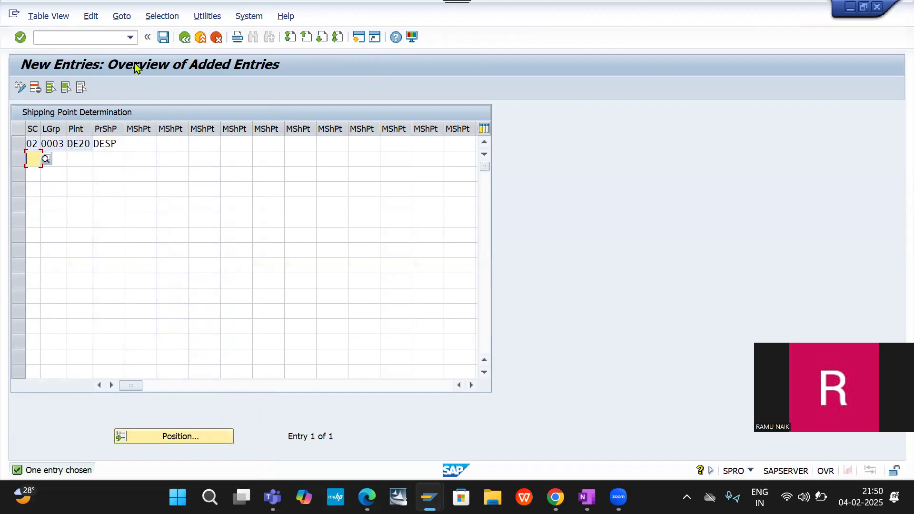
left_click(163, 38)
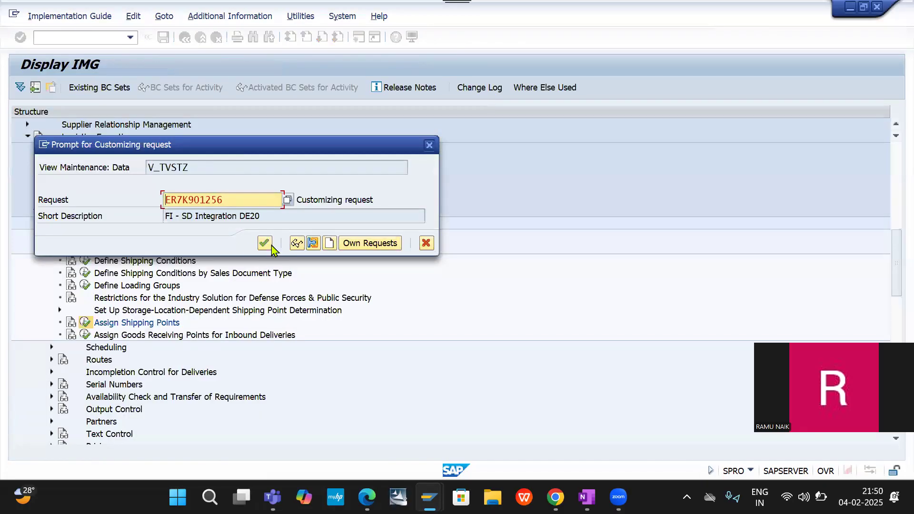
left_click(265, 244)
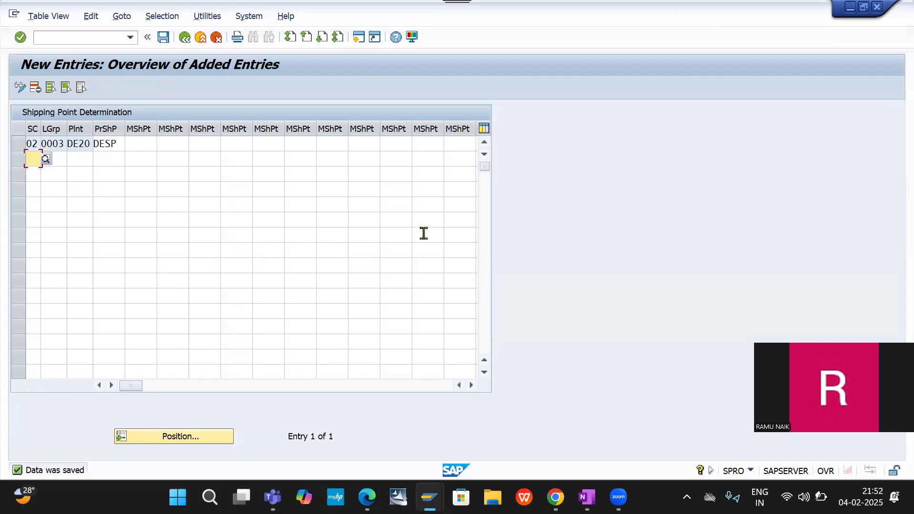
- Switch to the Microsoft Teams meeting, stop sharing the screen and leave the call
key("alt+Tab")
key("alt+Tab")
key("alt+Tab")
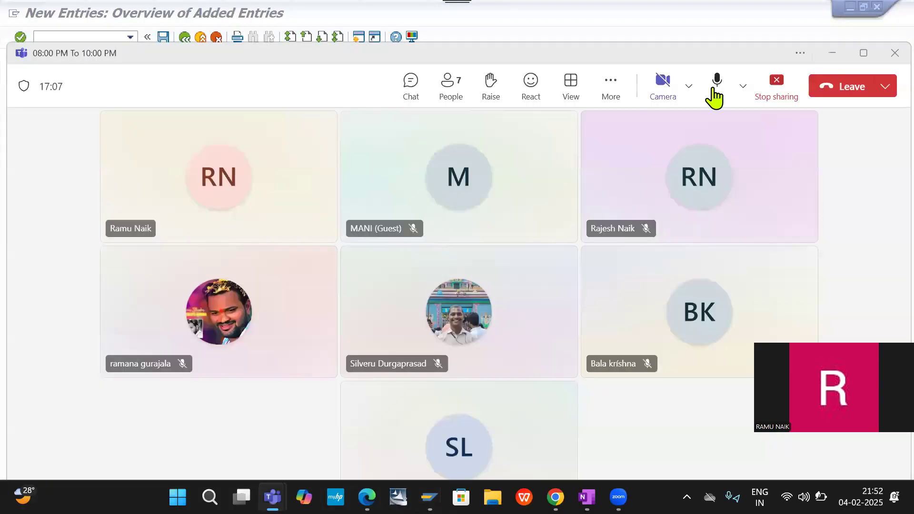
left_click(770, 90)
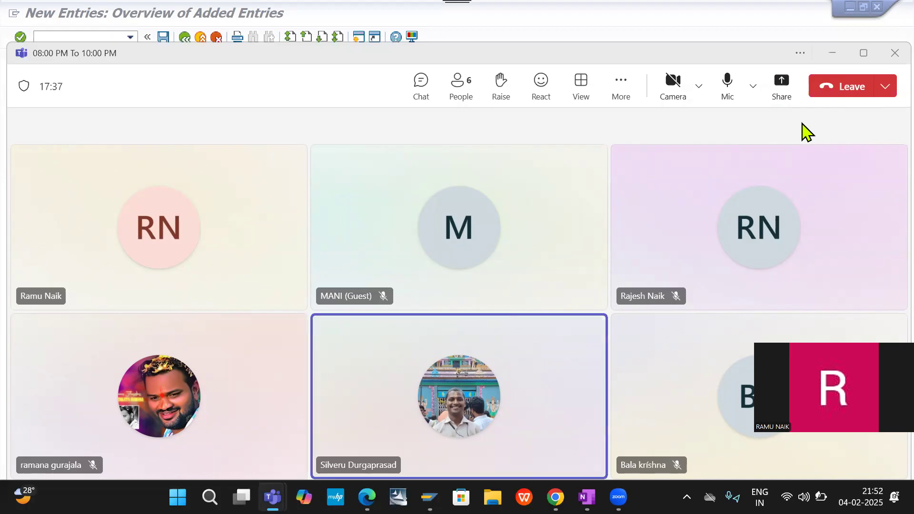
left_click(848, 95)
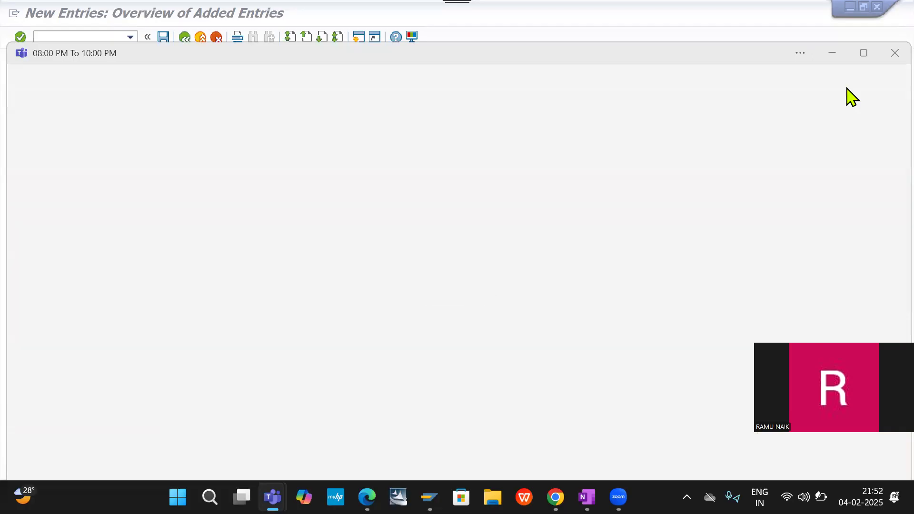